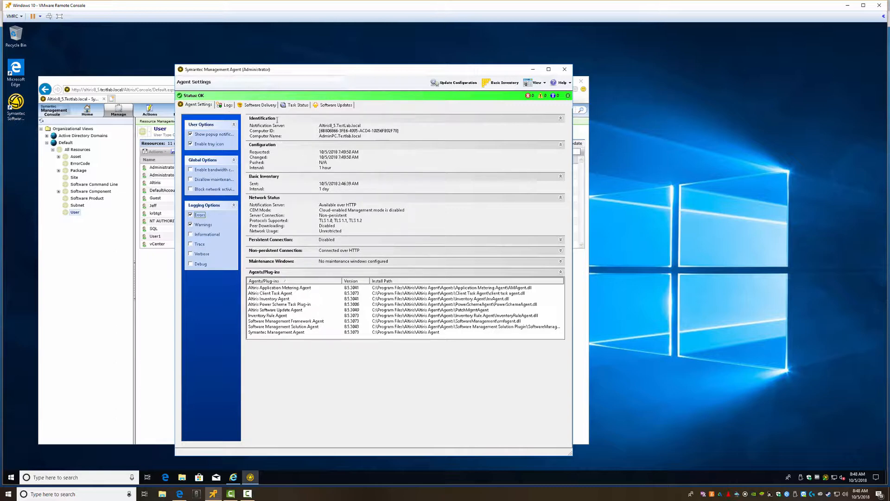
Step: Review the management agent's software delivery, task status and software updates pages
{"action": "left_click", "coordinate": [257, 105]}
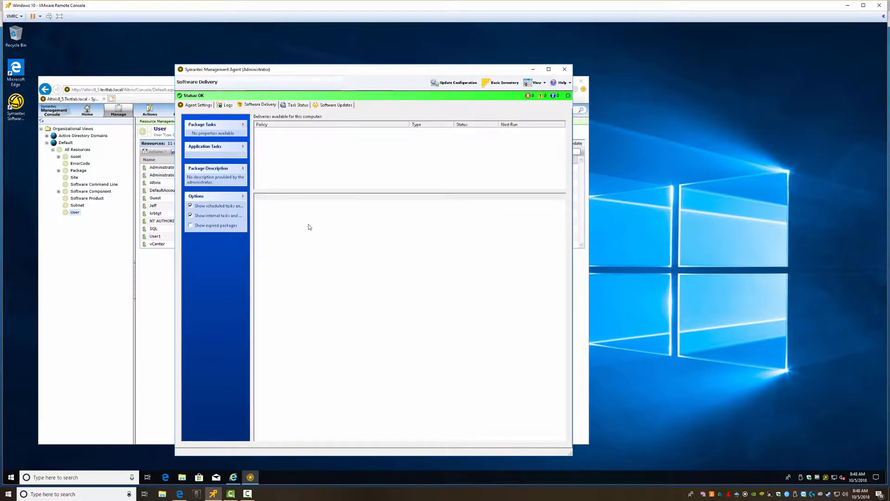
{"action": "left_click", "coordinate": [288, 107]}
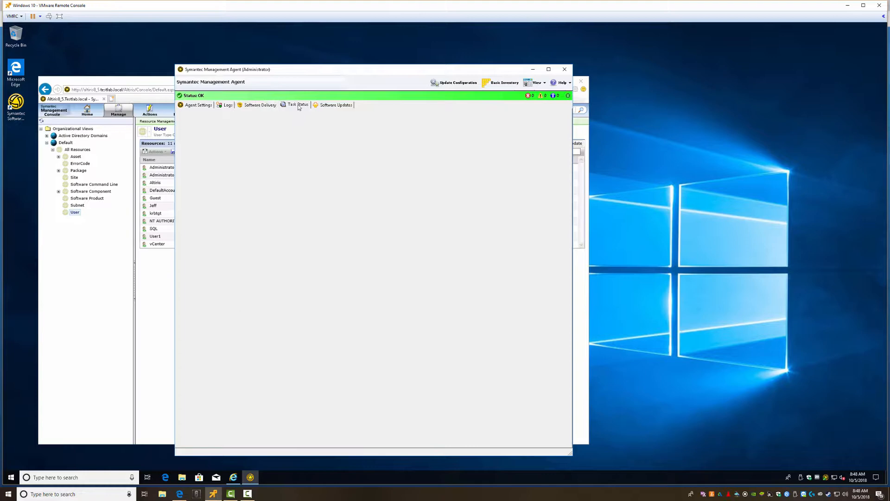
{"action": "left_click", "coordinate": [336, 106]}
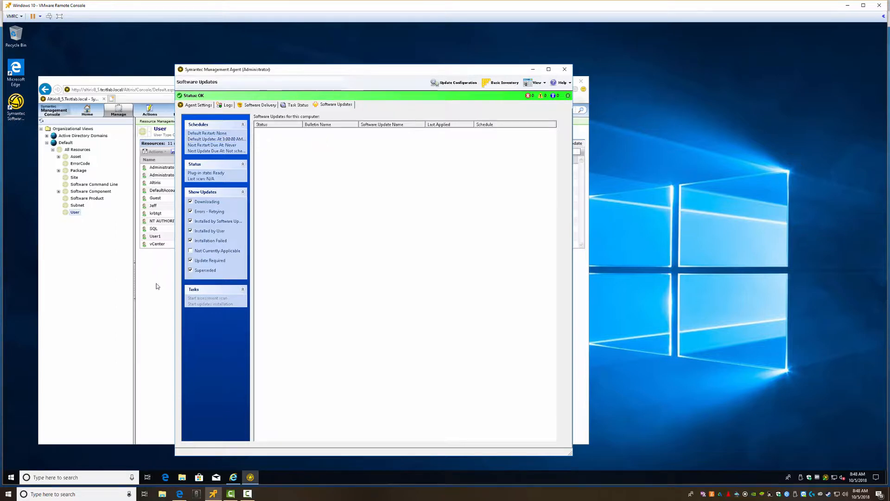
Step: Return to the agent settings and check the Altiris Software Update Agent entry among the installed plug-ins
{"action": "left_click", "coordinate": [159, 261]}
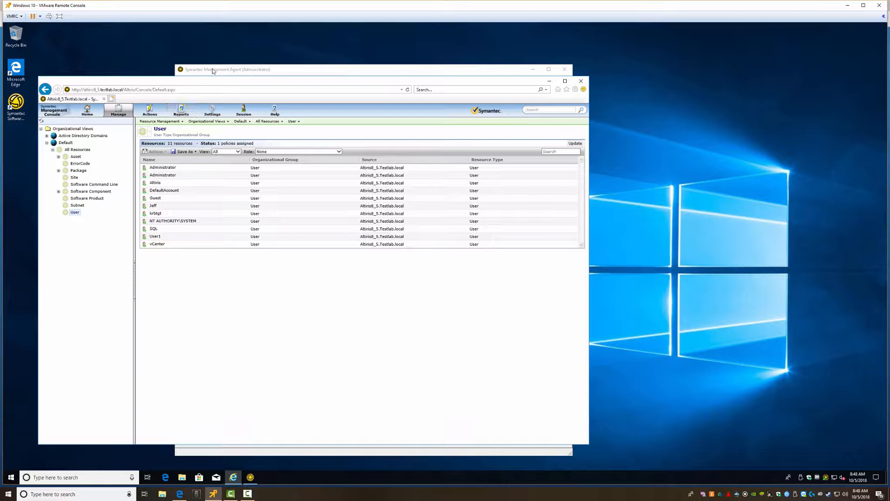
{"action": "left_click", "coordinate": [244, 71]}
{"action": "left_click", "coordinate": [198, 106]}
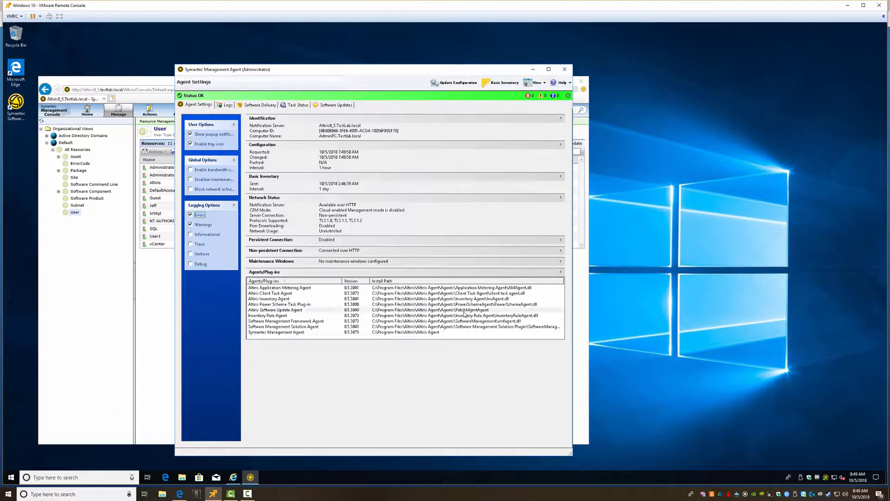
{"action": "left_click", "coordinate": [308, 310]}
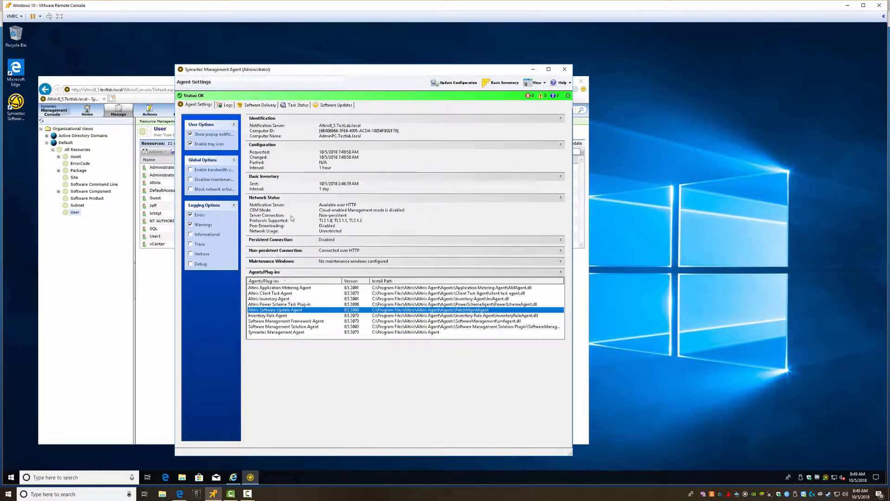
Step: Switch to the Symantec Management Console and open the Check Software Update Package Integrity task among the Patch Management system jobs
{"action": "left_click", "coordinate": [119, 311]}
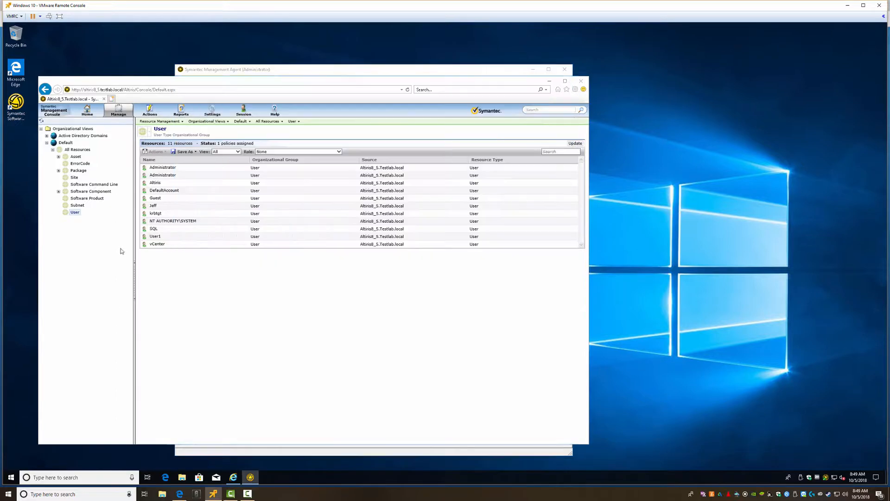
{"action": "left_click", "coordinate": [122, 112]}
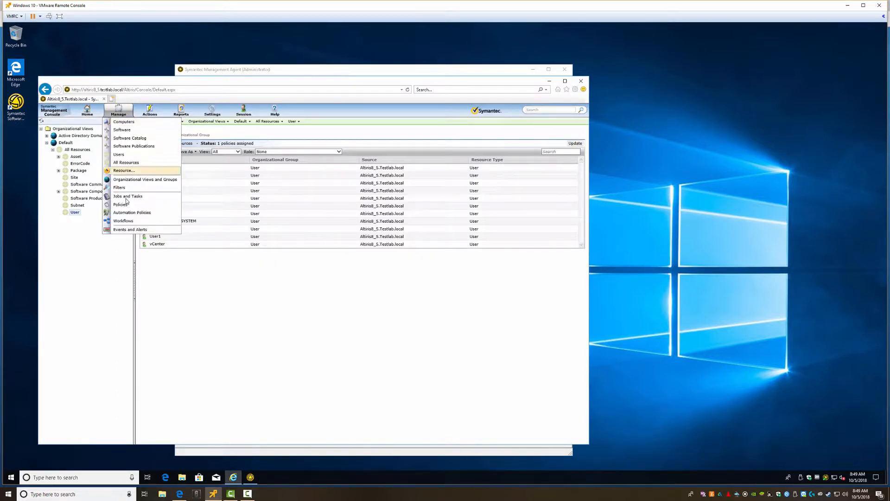
{"action": "left_click", "coordinate": [130, 197]}
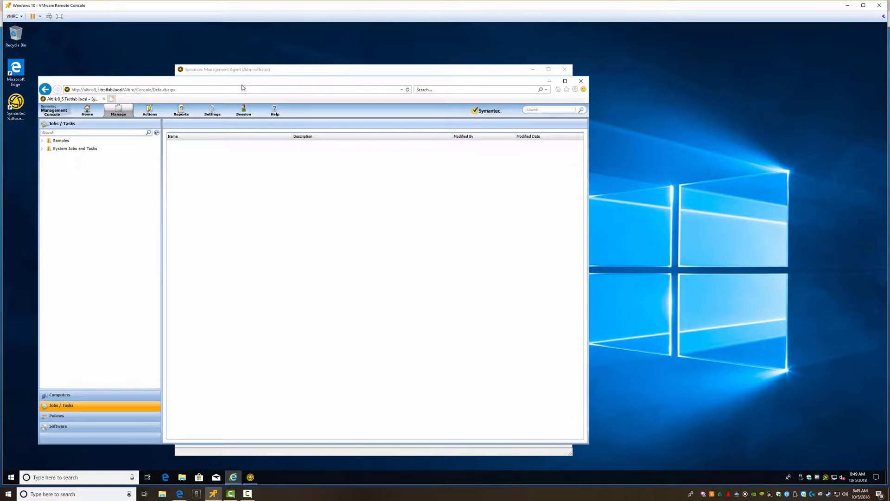
{"action": "left_click", "coordinate": [42, 148]}
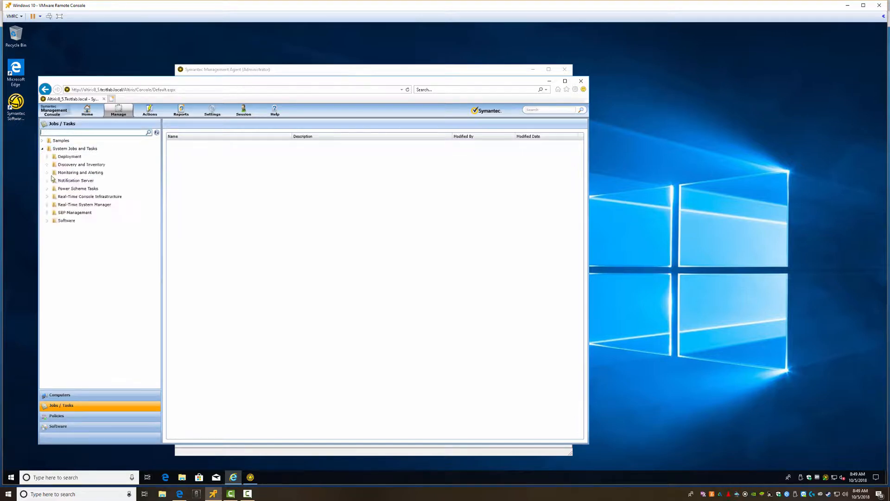
{"action": "left_click", "coordinate": [47, 222]}
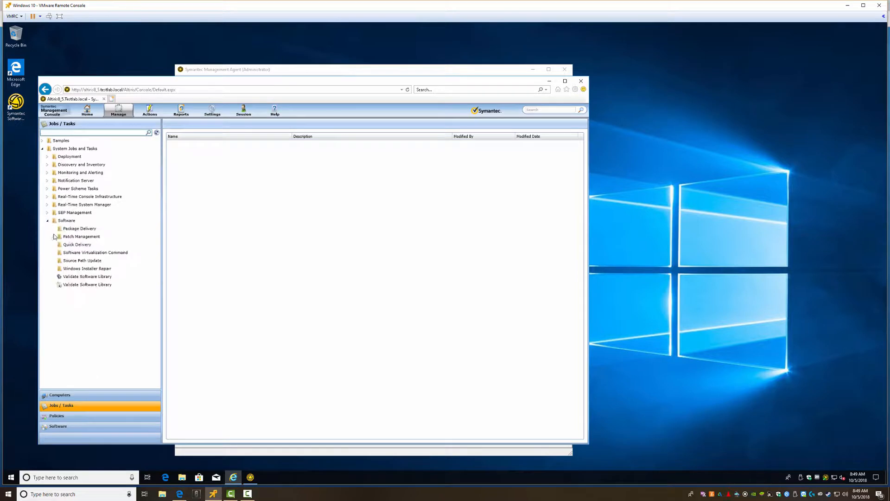
{"action": "left_click", "coordinate": [52, 236]}
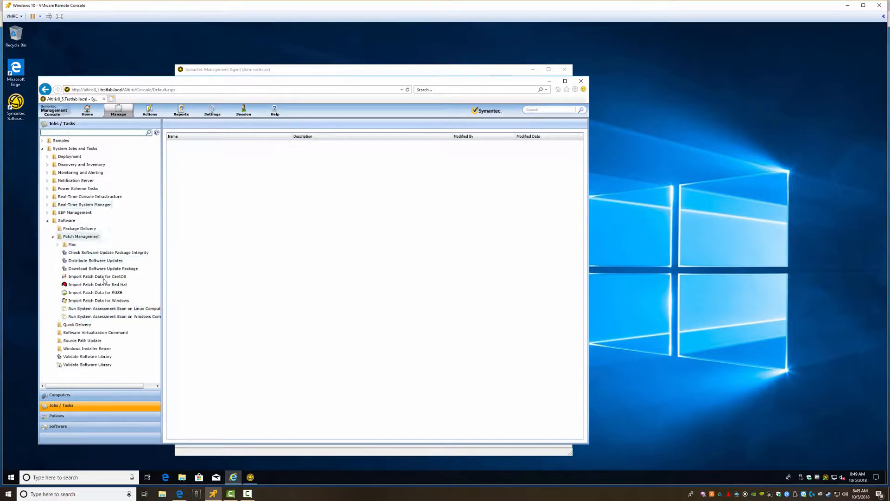
{"action": "left_click", "coordinate": [101, 254]}
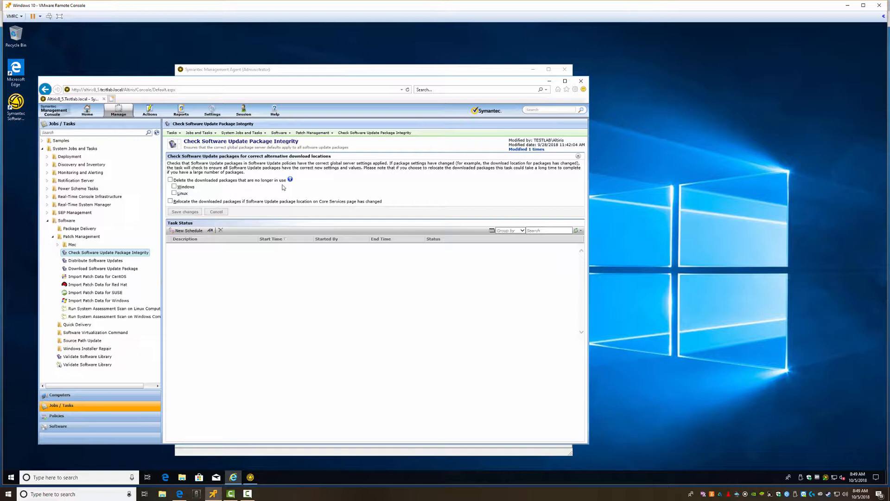
Step: Enable deletion of downloaded packages no longer in use for both Windows and Linux, and save the task
{"action": "mouse_move", "coordinate": [290, 182]}
{"action": "left_click", "coordinate": [174, 194]}
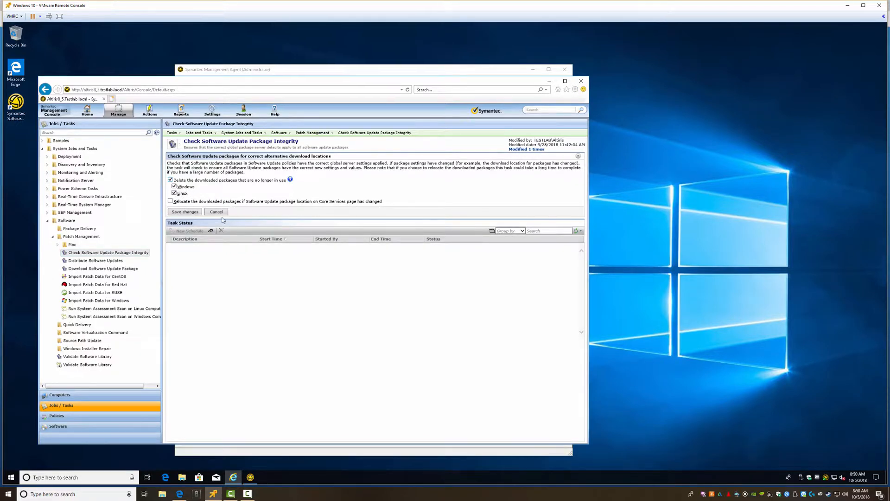
{"action": "left_click", "coordinate": [189, 212]}
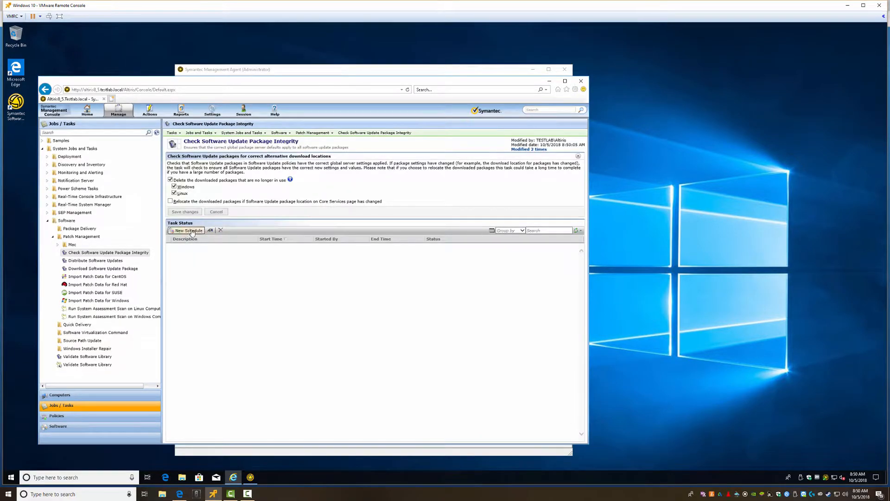
Step: Schedule the package integrity check for 10/5/2018 at 08:50 server time, repeating every 2 weeks
{"action": "left_click", "coordinate": [187, 231]}
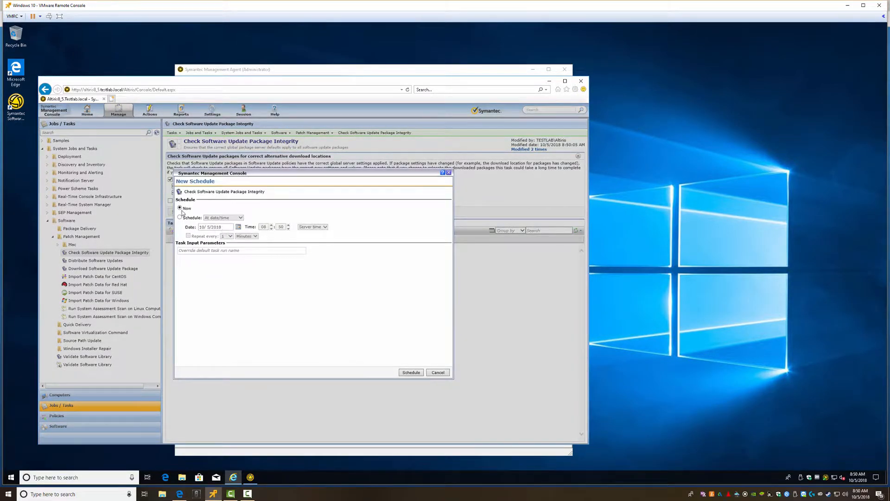
{"action": "left_click", "coordinate": [179, 217]}
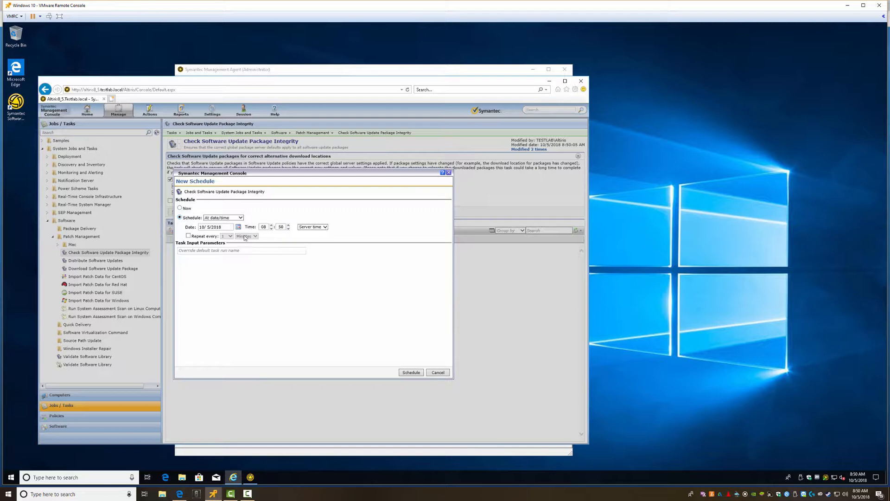
{"action": "left_click", "coordinate": [188, 235]}
{"action": "left_click", "coordinate": [255, 236]}
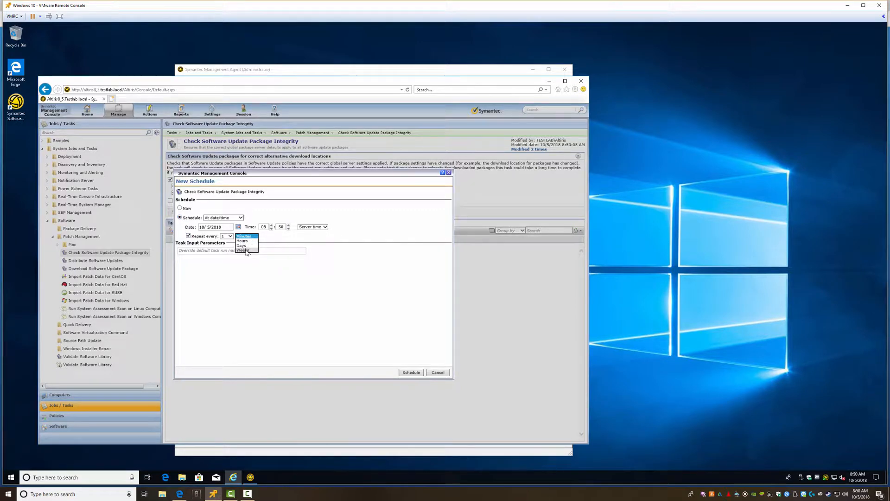
{"action": "left_click", "coordinate": [243, 250]}
{"action": "left_click", "coordinate": [231, 236]}
{"action": "left_click", "coordinate": [226, 248]}
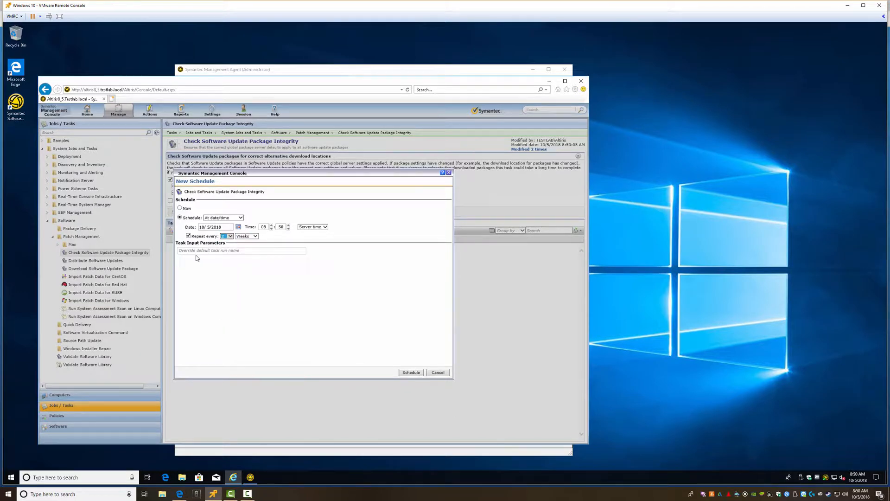
{"action": "left_click", "coordinate": [247, 269]}
{"action": "left_click", "coordinate": [238, 228]}
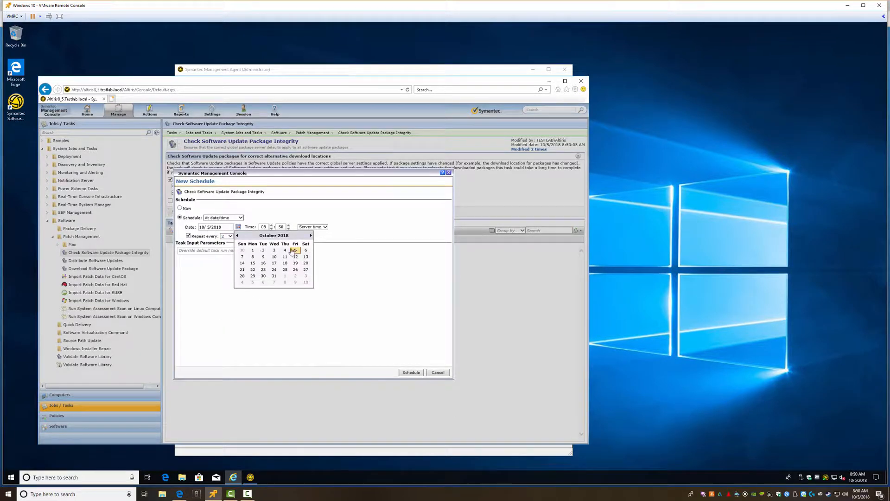
{"action": "left_click", "coordinate": [261, 220]}
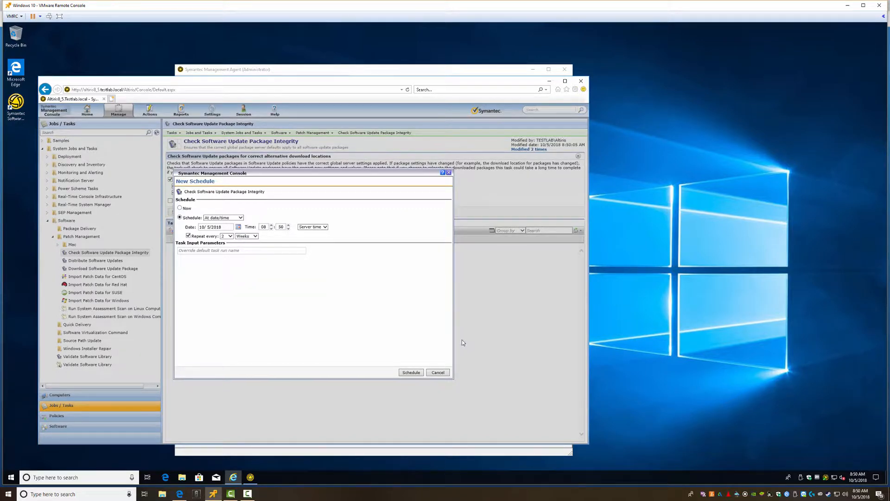
{"action": "left_click", "coordinate": [411, 373]}
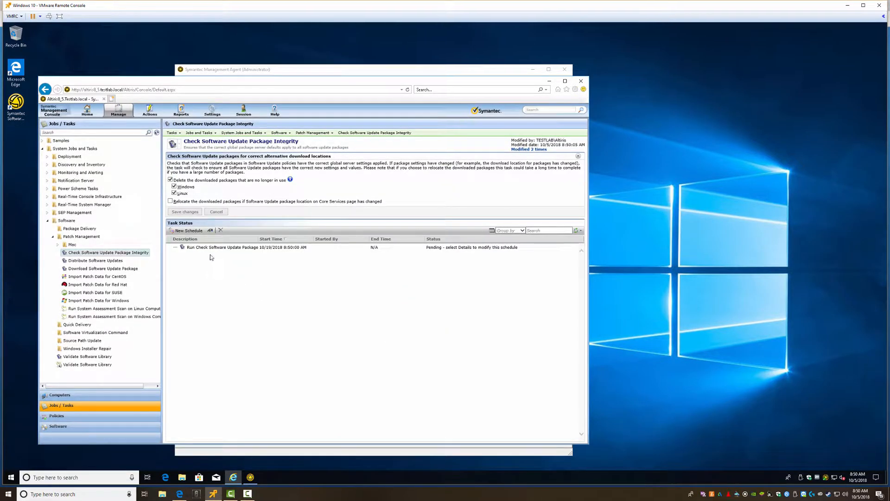
Step: View the Distribute Software Updates and Download Software Update Package tasks
{"action": "left_click", "coordinate": [90, 261]}
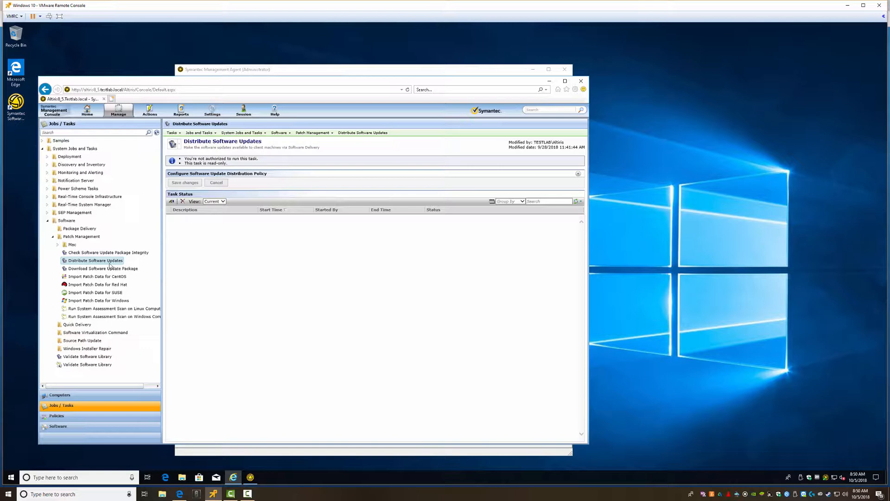
{"action": "left_click", "coordinate": [96, 270]}
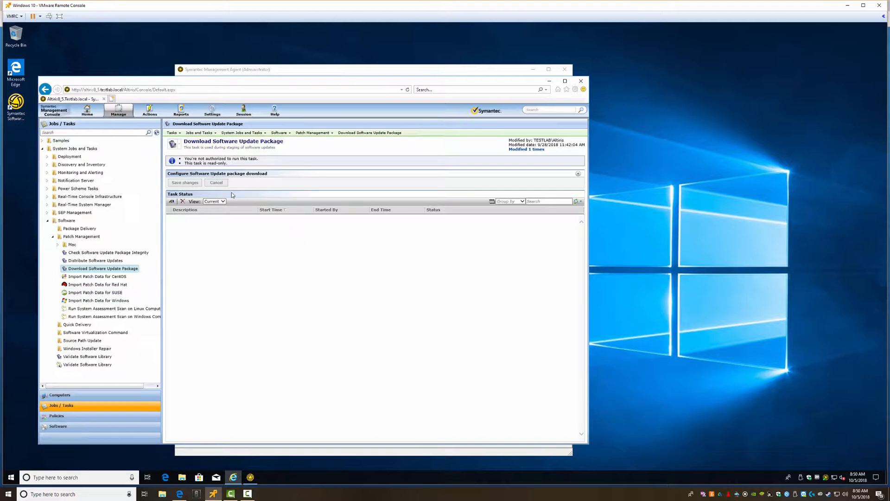
Step: Update the available vendors and software for the Import Patch Data for Windows task, and uncheck every vendor
{"action": "left_click", "coordinate": [85, 301]}
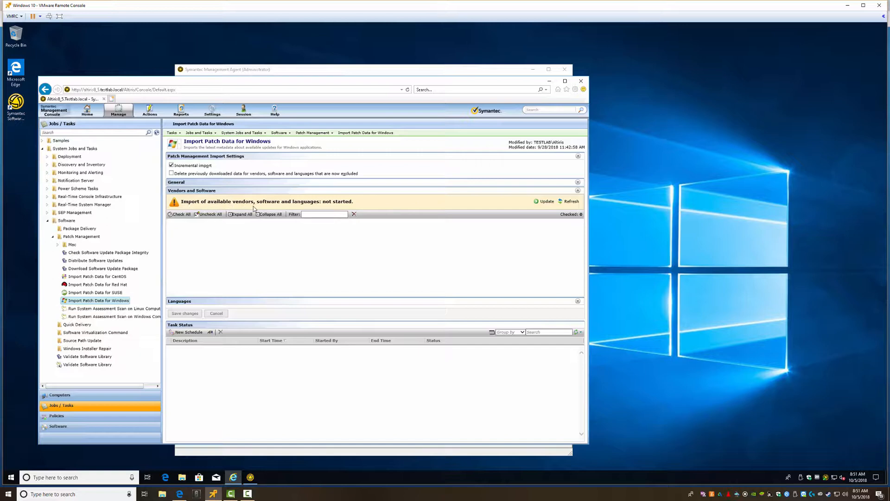
{"action": "left_click", "coordinate": [545, 201]}
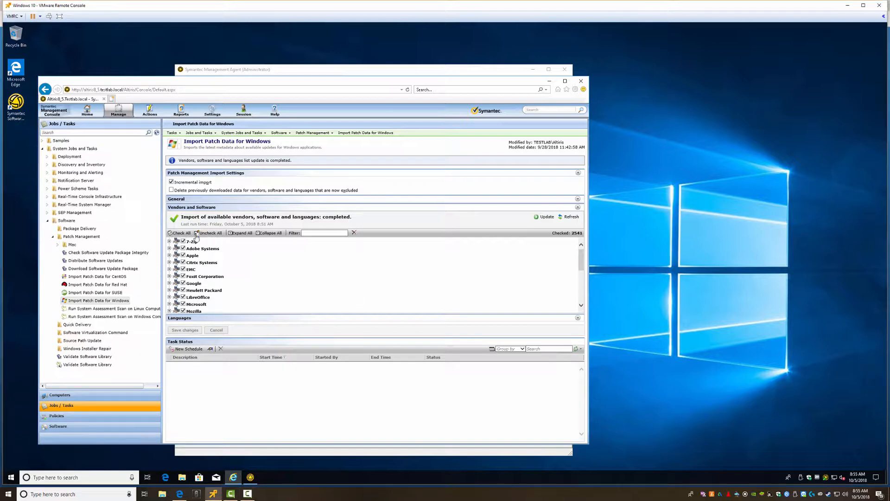
{"action": "left_click", "coordinate": [212, 236]}
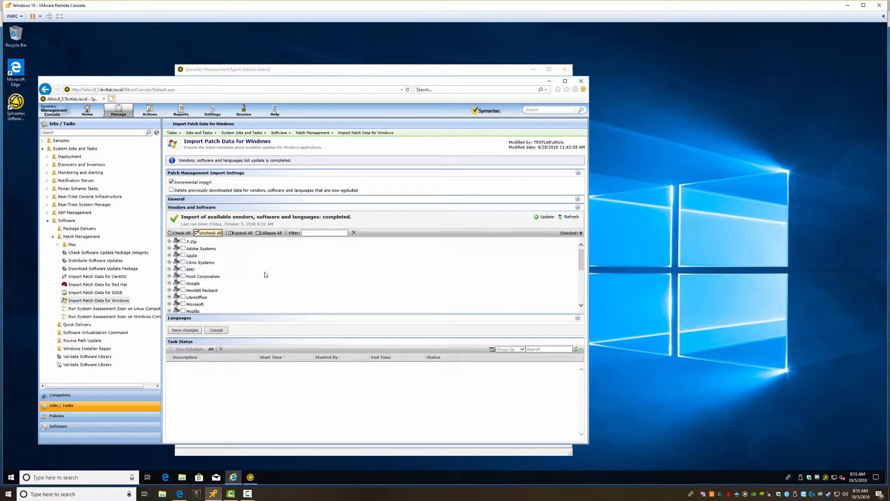
Step: Expand the Microsoft vendor and select .NET Framework 4.6 for the Windows patch data import
{"action": "scroll", "coordinate": [208, 268], "scroll_direction": "down", "scroll_amount": 1}
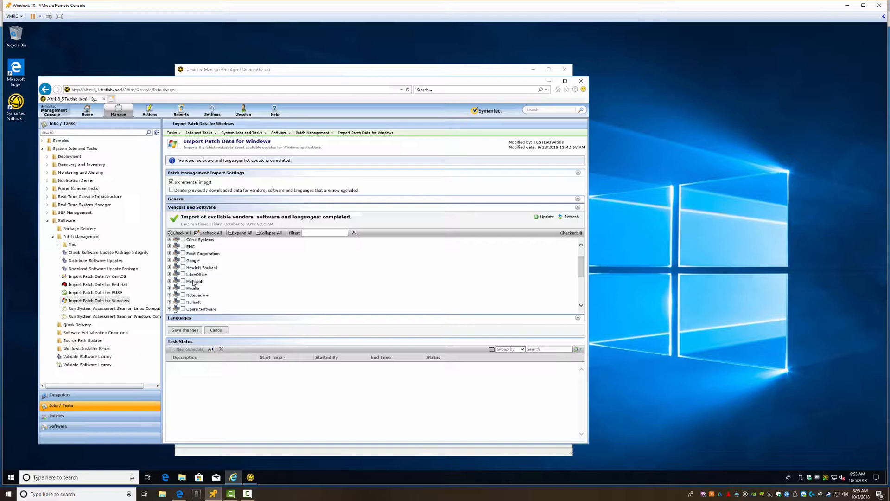
{"action": "left_click", "coordinate": [169, 280]}
{"action": "scroll", "coordinate": [218, 269], "scroll_direction": "down", "scroll_amount": 2}
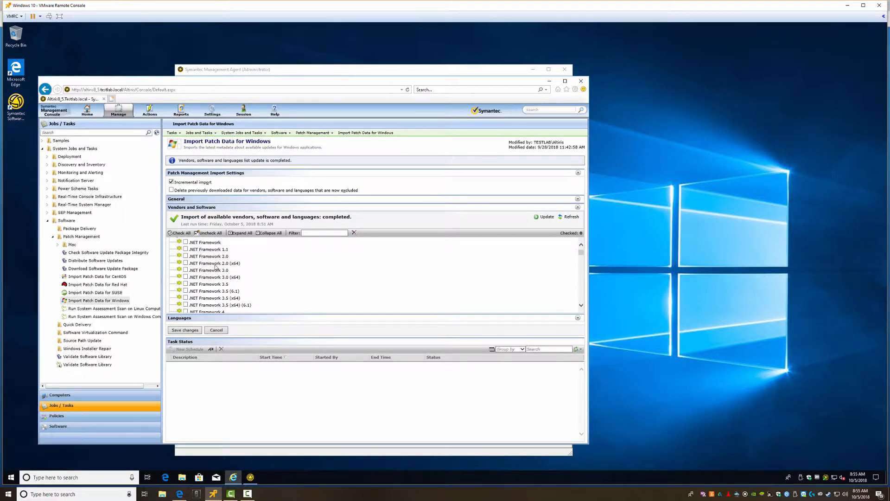
{"action": "scroll", "coordinate": [222, 286], "scroll_direction": "down", "scroll_amount": 2}
{"action": "scroll", "coordinate": [261, 281], "scroll_direction": "down", "scroll_amount": 5}
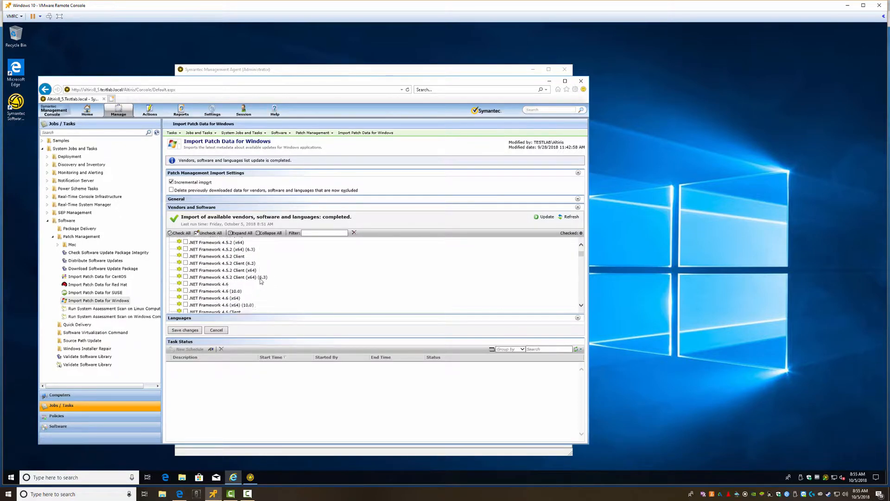
{"action": "left_click", "coordinate": [186, 284]}
Step: Look through the Microsoft product list and clear the selection for the whole Microsoft vendor
{"action": "scroll", "coordinate": [231, 279], "scroll_direction": "down", "scroll_amount": 2}
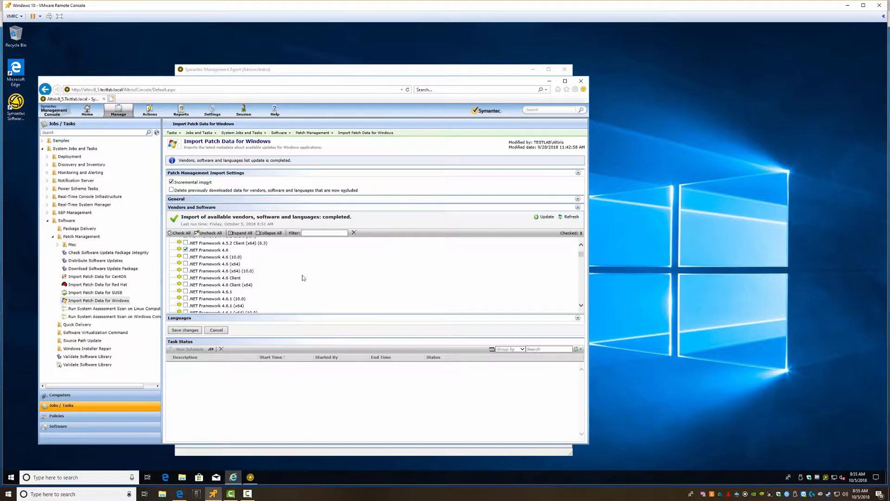
{"action": "scroll", "coordinate": [304, 275], "scroll_direction": "down", "scroll_amount": 5}
{"action": "scroll", "coordinate": [198, 248], "scroll_direction": "down", "scroll_amount": 10}
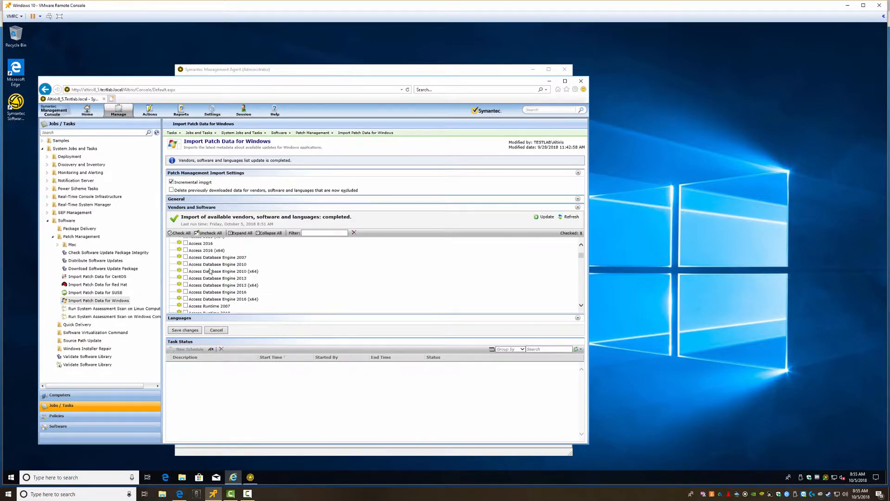
{"action": "scroll", "coordinate": [209, 276], "scroll_direction": "down", "scroll_amount": 10}
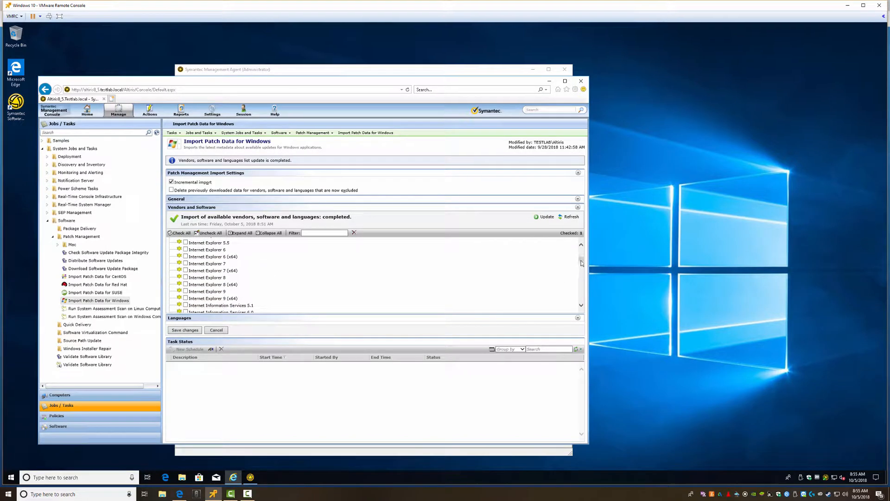
{"action": "left_click_drag", "start_coordinate": [581, 263], "coordinate": [580, 253]}
{"action": "scroll", "coordinate": [230, 281], "scroll_direction": "down", "scroll_amount": 2}
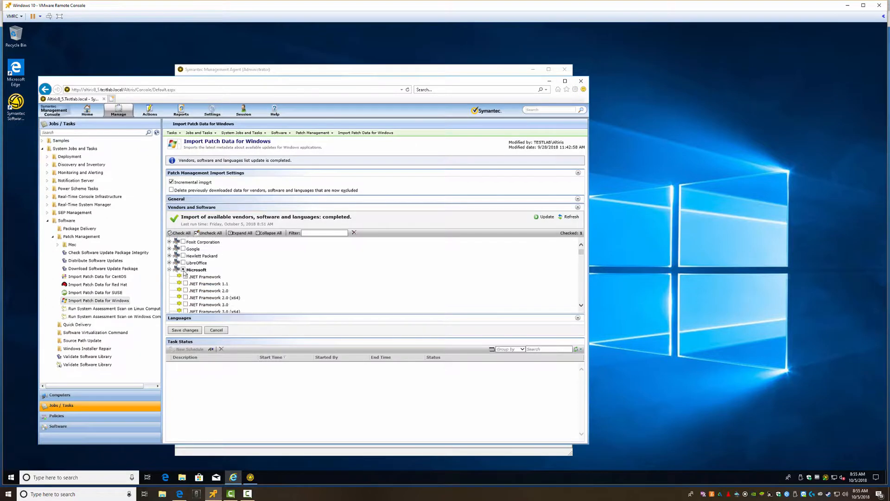
{"action": "left_click", "coordinate": [183, 270]}
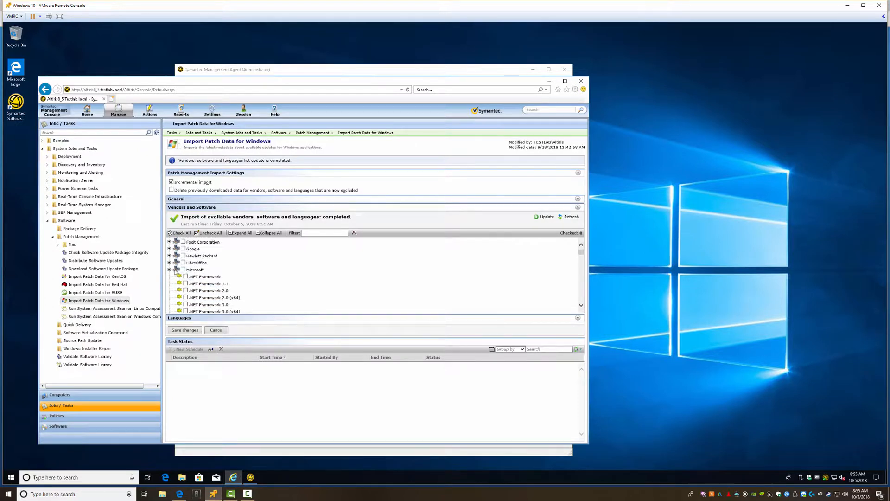
Step: Select the whole Microsoft vendor for the Windows patch data import, collapse its product list, and save the changes
{"action": "left_click", "coordinate": [183, 270]}
{"action": "left_click", "coordinate": [169, 270]}
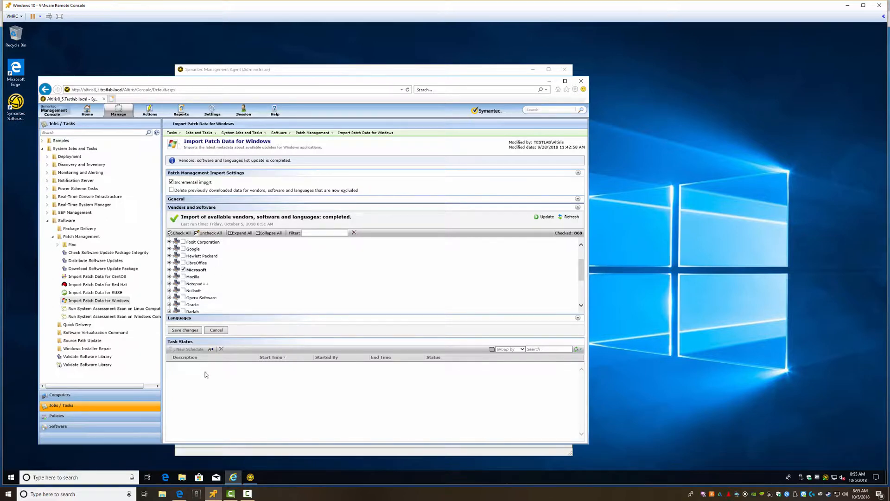
{"action": "left_click", "coordinate": [186, 329]}
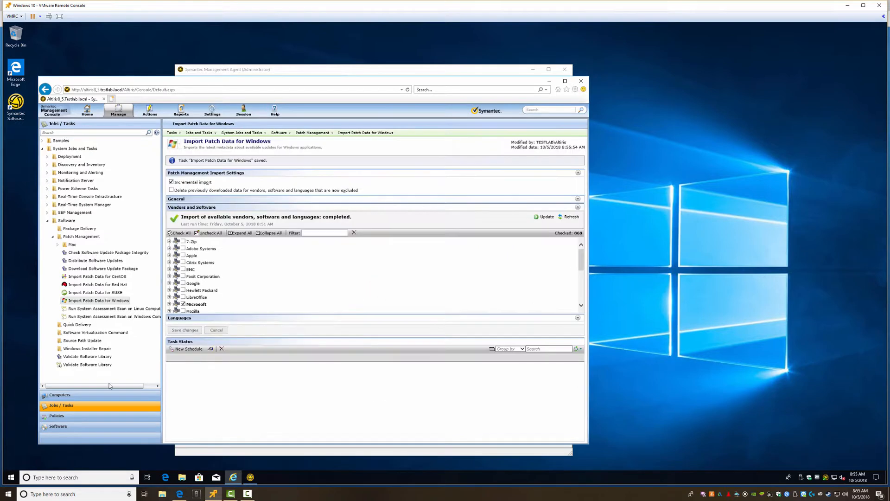
Step: Schedule the Import Patch Data for Windows task to run now, with the default task run name
{"action": "left_click", "coordinate": [188, 349]}
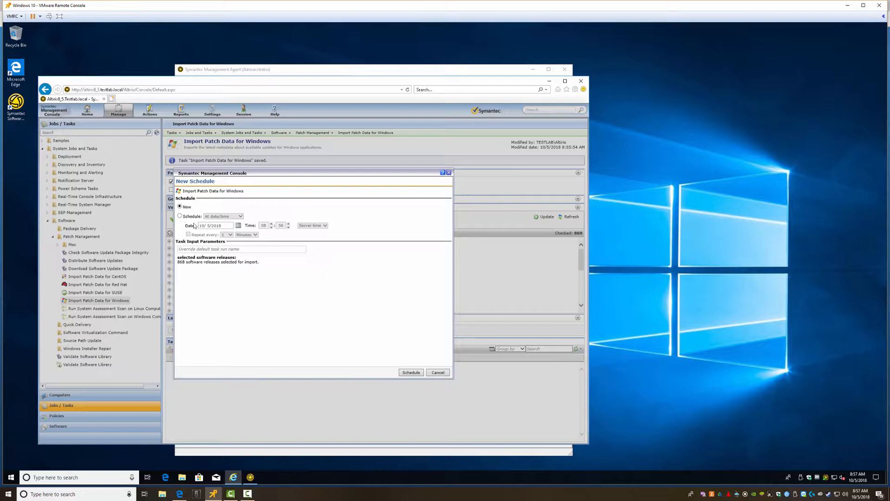
{"action": "left_click", "coordinate": [207, 249]}
{"action": "left_click", "coordinate": [413, 372]}
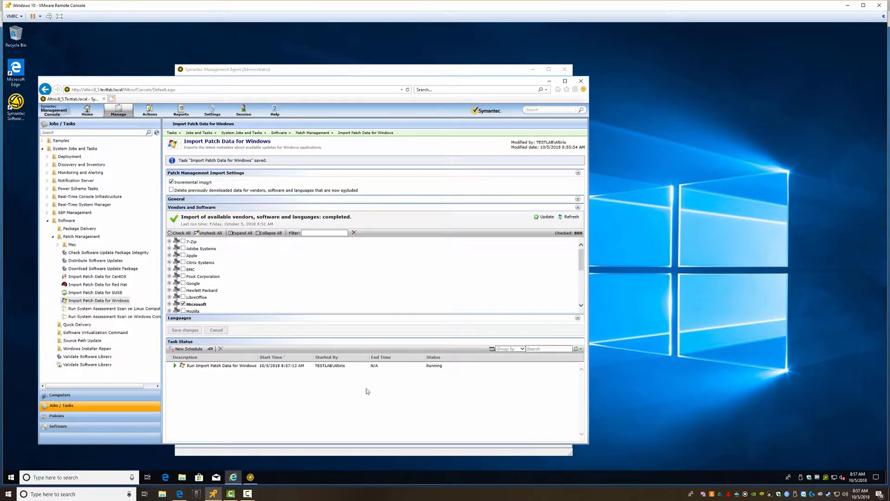
Step: View the instance details and progress of the running Windows patch data import, and close them
{"action": "left_click", "coordinate": [222, 366]}
{"action": "left_click", "coordinate": [210, 349]}
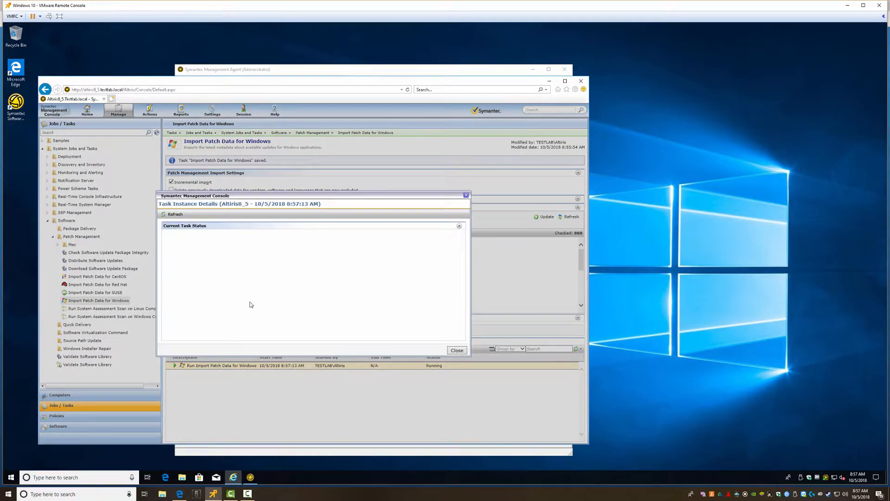
{"action": "left_click_drag", "start_coordinate": [325, 198], "coordinate": [404, 168]}
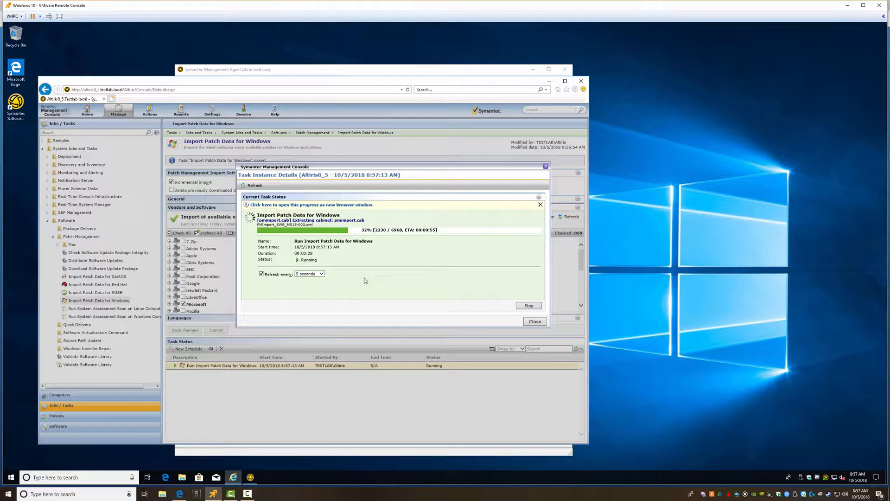
{"action": "left_click", "coordinate": [536, 322]}
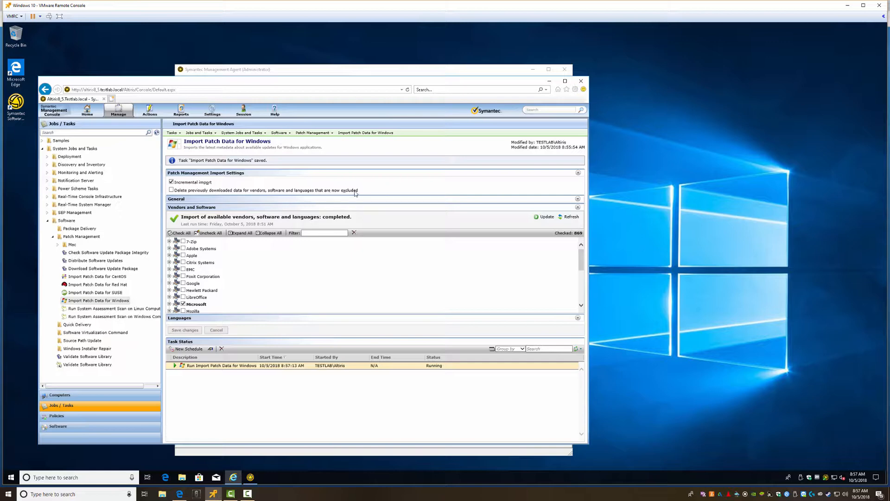
Step: Enable deletion of excluded data, automatic revision of Software Update policies, distribution of newly added Software Updates, and disabling of all superseded Software Updates
{"action": "left_click", "coordinate": [171, 190]}
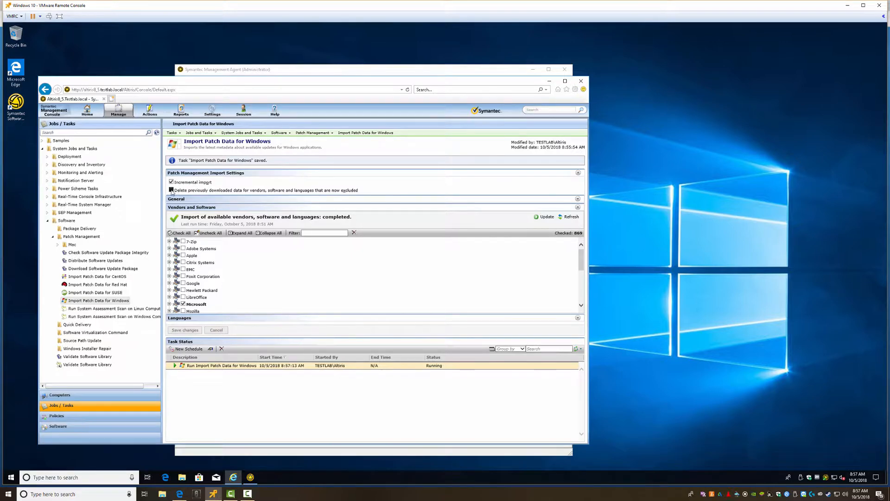
{"action": "left_click", "coordinate": [577, 199]}
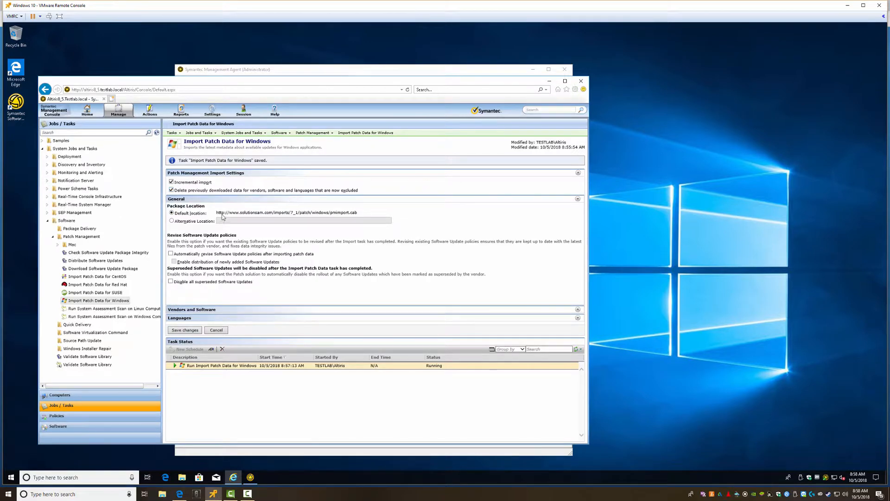
{"action": "left_click_drag", "start_coordinate": [226, 212], "coordinate": [365, 216]}
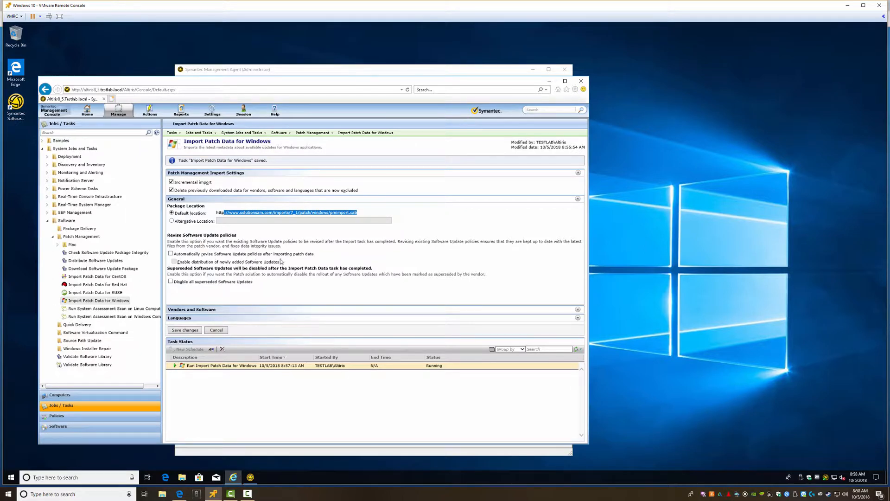
{"action": "left_click", "coordinate": [170, 253]}
{"action": "left_click", "coordinate": [173, 262]}
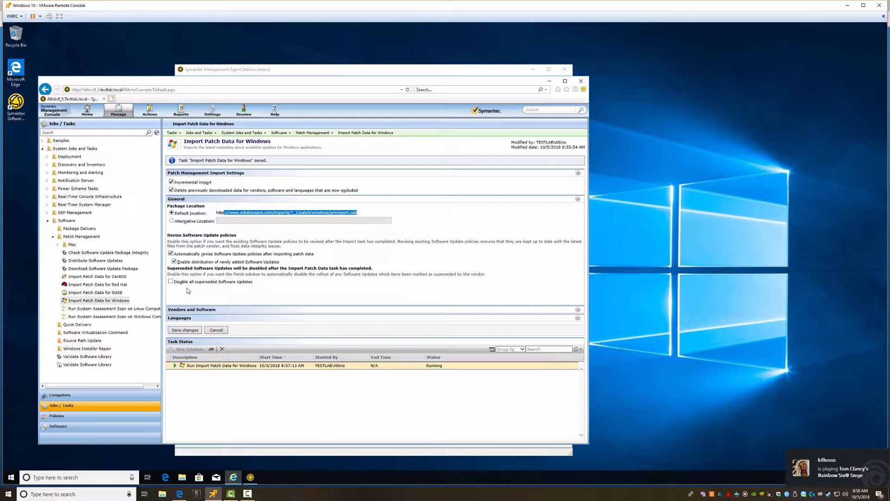
{"action": "left_click", "coordinate": [171, 282]}
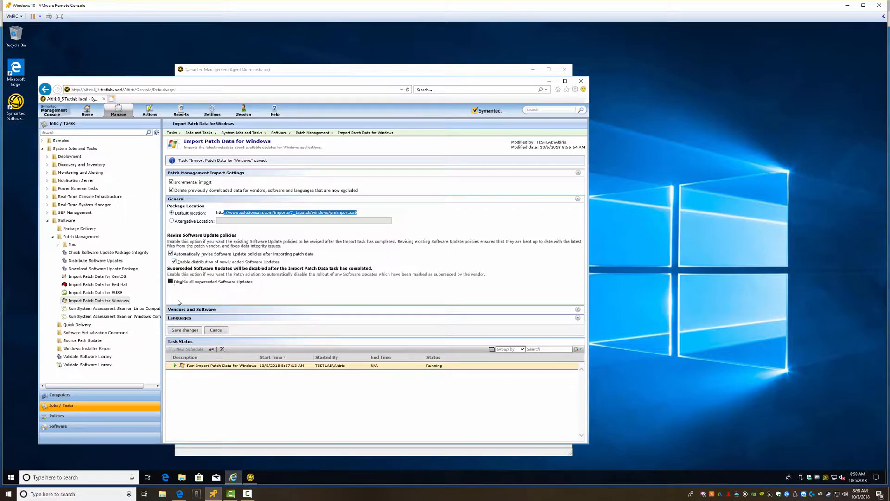
Step: Review the import task's language and vendor selections, and save the changed settings
{"action": "left_click", "coordinate": [577, 318]}
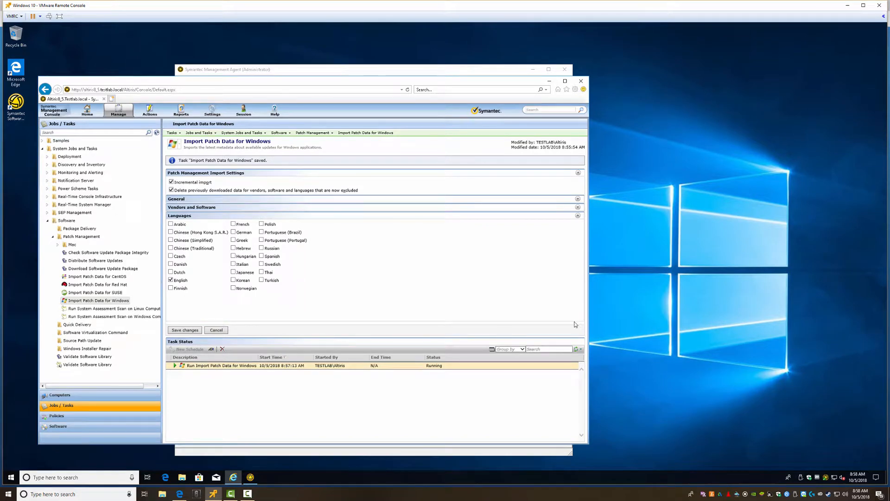
{"action": "left_click", "coordinate": [577, 207]}
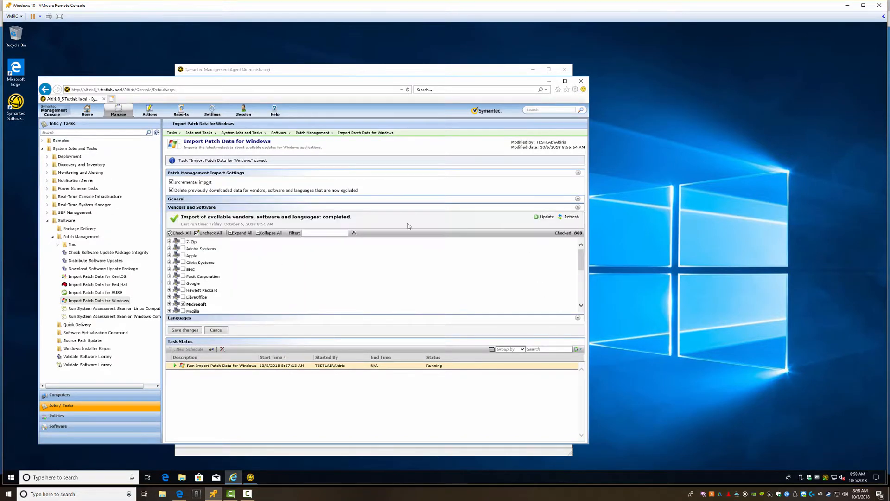
{"action": "left_click", "coordinate": [185, 329]}
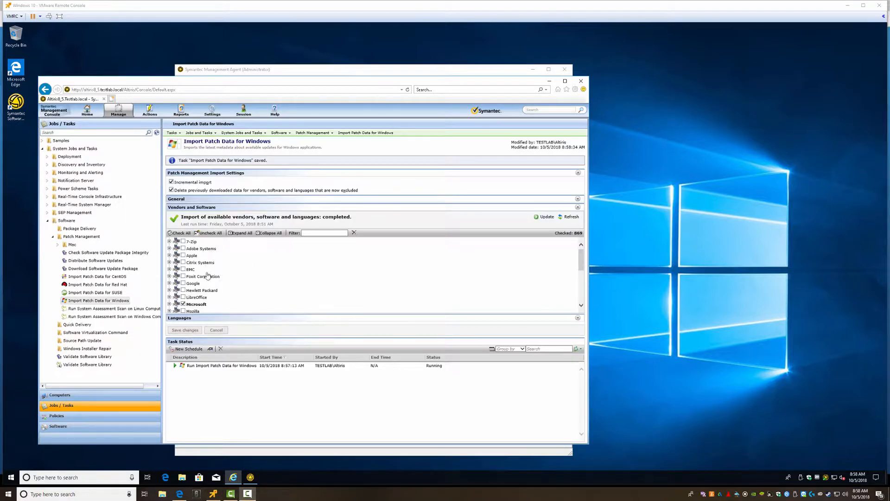
Step: Look through the 7-Zip releases, select 7-Zip 18 x86 as a trial, and clear that selection again
{"action": "left_click", "coordinate": [169, 242]}
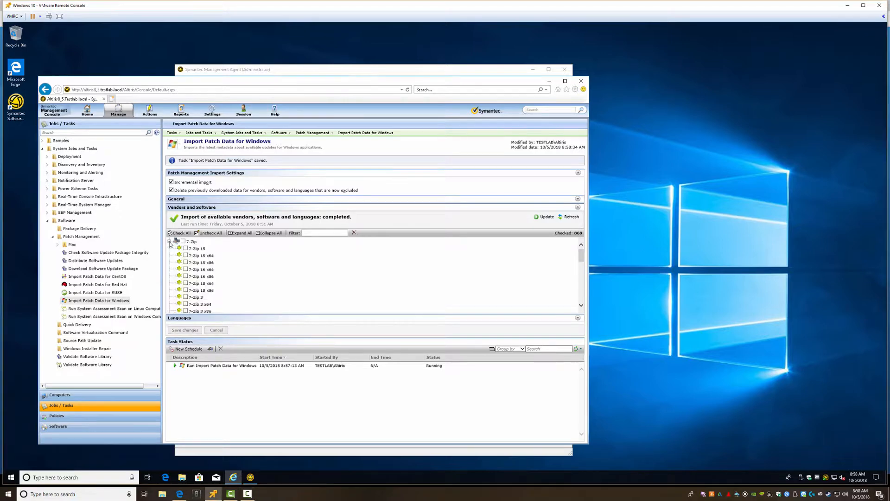
{"action": "scroll", "coordinate": [232, 280], "scroll_direction": "down", "scroll_amount": 2}
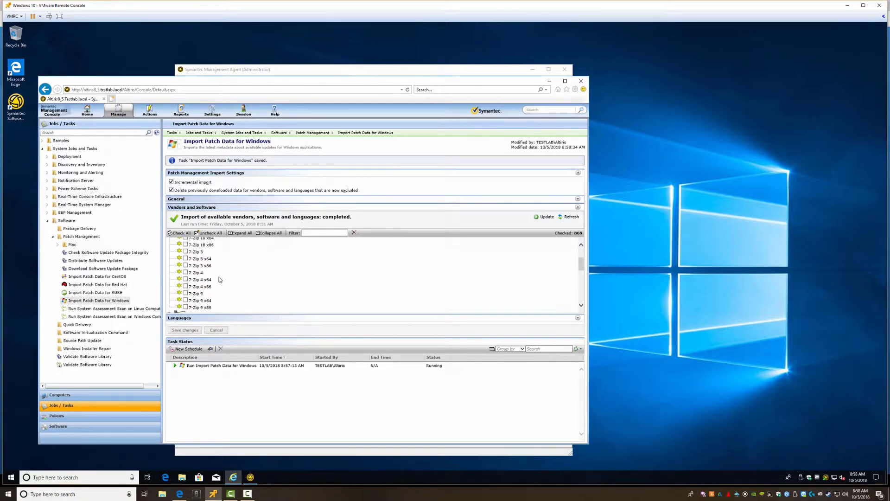
{"action": "scroll", "coordinate": [218, 278], "scroll_direction": "down", "scroll_amount": 1}
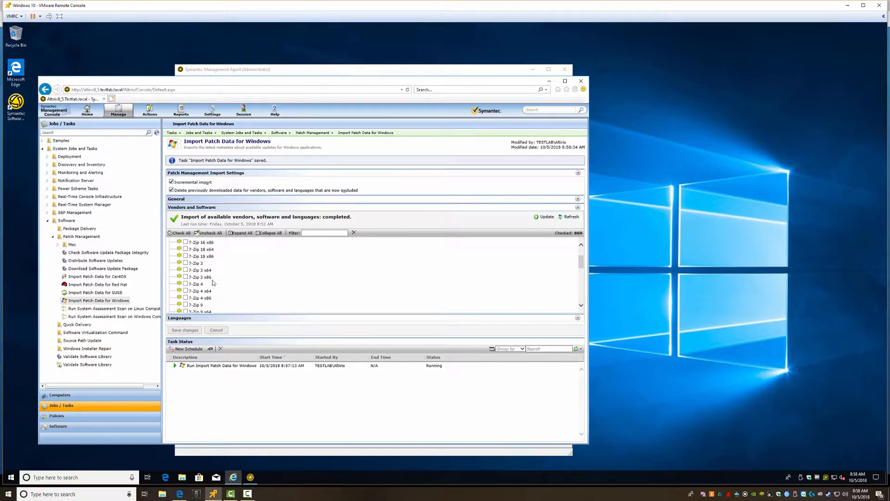
{"action": "scroll", "coordinate": [246, 295], "scroll_direction": "down", "scroll_amount": 3}
{"action": "scroll", "coordinate": [229, 286], "scroll_direction": "up", "scroll_amount": 4}
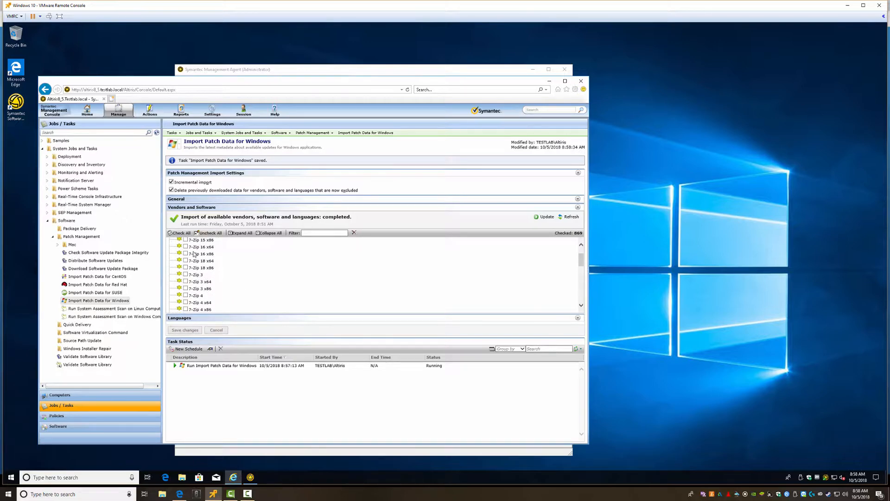
{"action": "scroll", "coordinate": [221, 259], "scroll_direction": "up", "scroll_amount": 1}
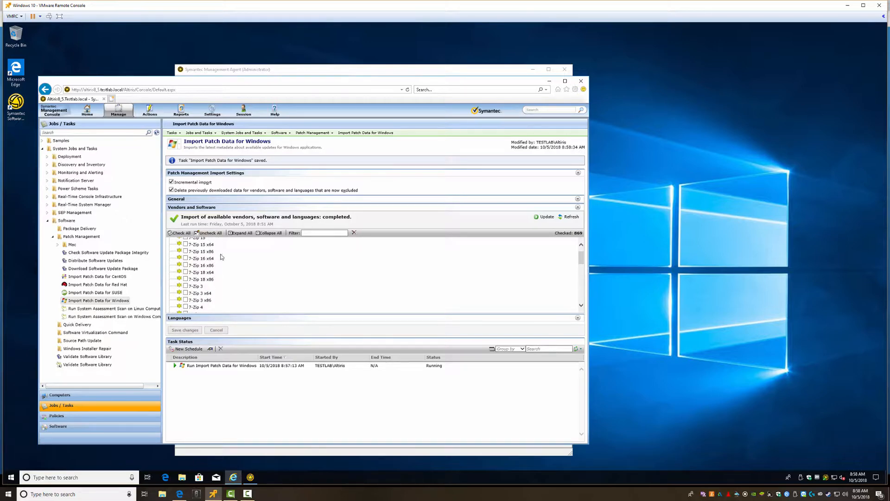
{"action": "left_click", "coordinate": [209, 280]}
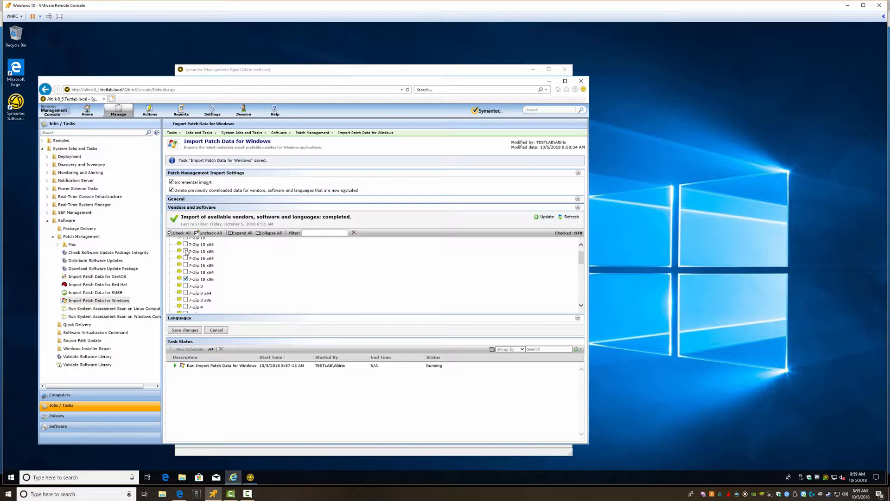
{"action": "left_click", "coordinate": [185, 279]}
{"action": "scroll", "coordinate": [211, 292], "scroll_direction": "up", "scroll_amount": 1}
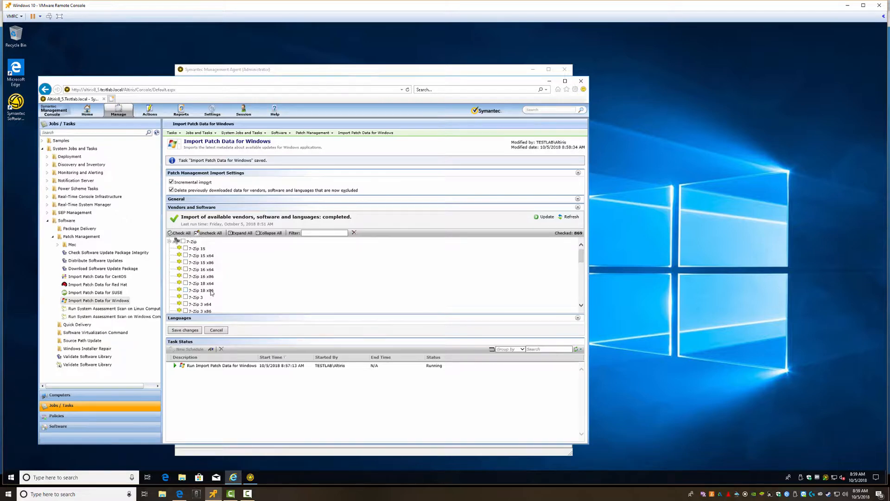
{"action": "left_click", "coordinate": [169, 242]}
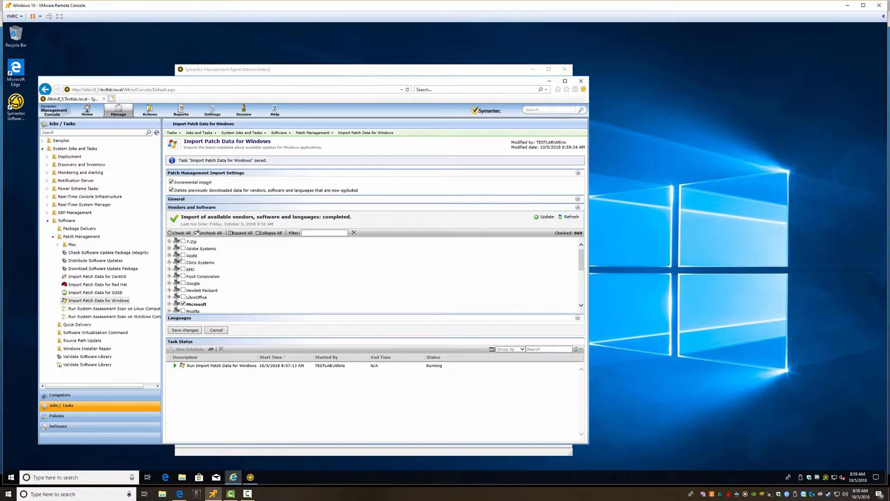
Step: Check the progress of the running Windows patch data import again and close its details
{"action": "scroll", "coordinate": [188, 272], "scroll_direction": "down", "scroll_amount": 3}
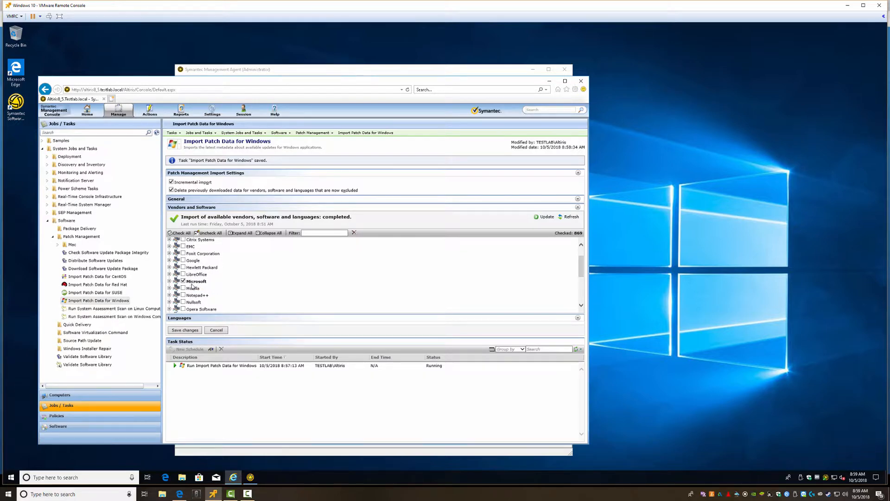
{"action": "double_click", "coordinate": [226, 367]}
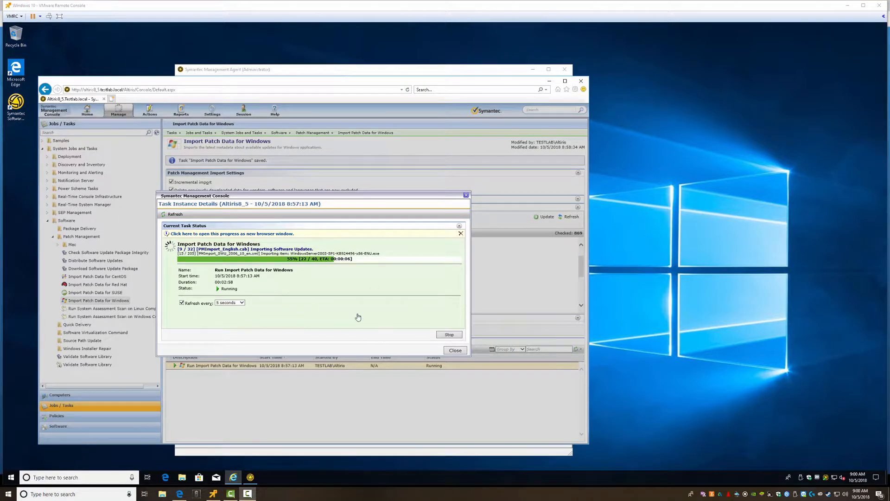
{"action": "left_click", "coordinate": [456, 351]}
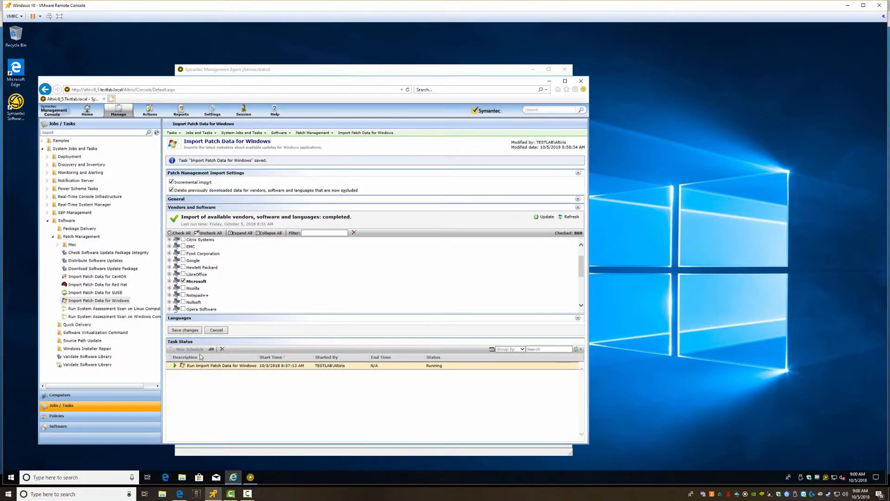
Step: Save the Import Patch Data for Windows task and open the Run System Assessment Scan on Windows Computers task
{"action": "left_click", "coordinate": [111, 319]}
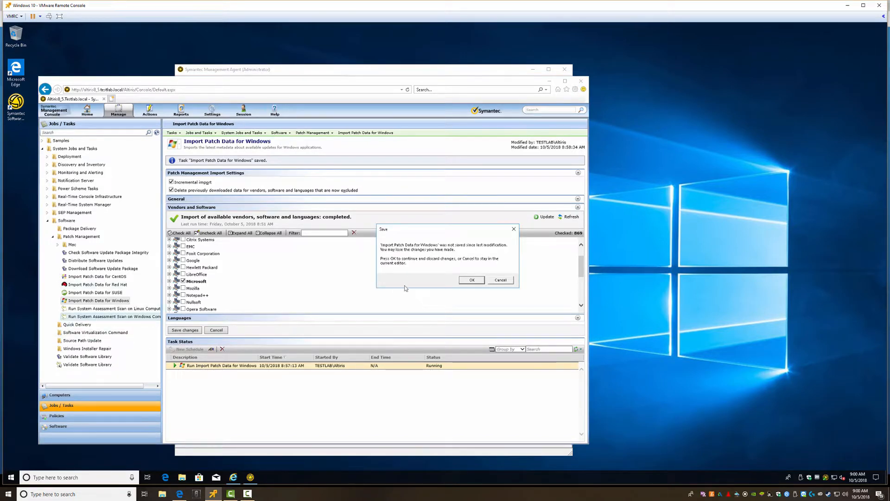
{"action": "left_click", "coordinate": [500, 281]}
{"action": "left_click", "coordinate": [180, 330]}
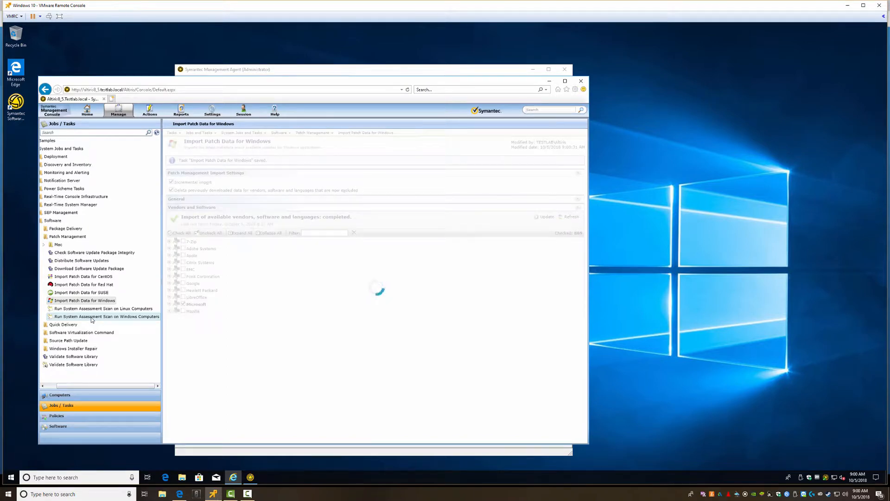
{"action": "left_click", "coordinate": [96, 317]}
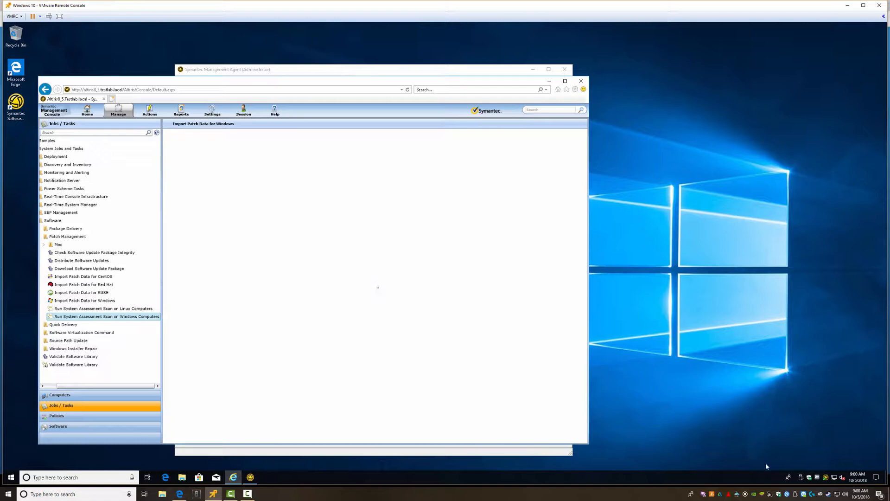
Step: Check the software deliveries in the Symantec Management Agent, including expired packages, and return to the management console
{"action": "double_click", "coordinate": [825, 477]}
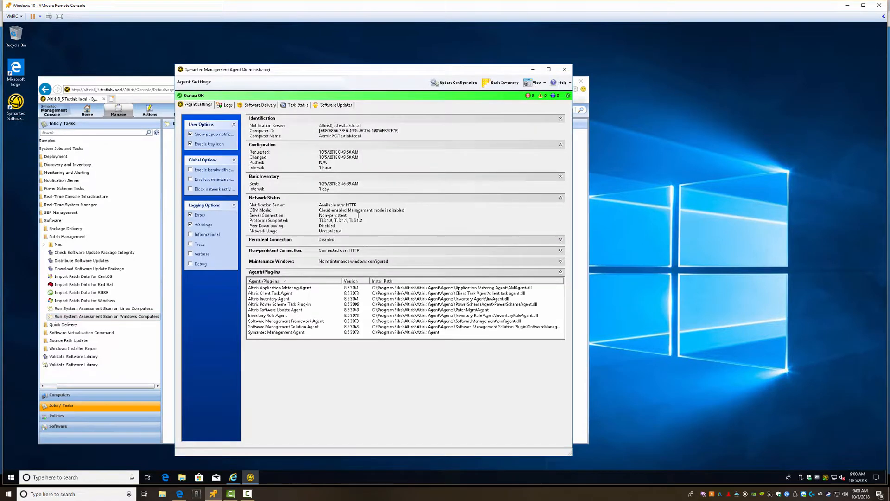
{"action": "left_click", "coordinate": [260, 105]}
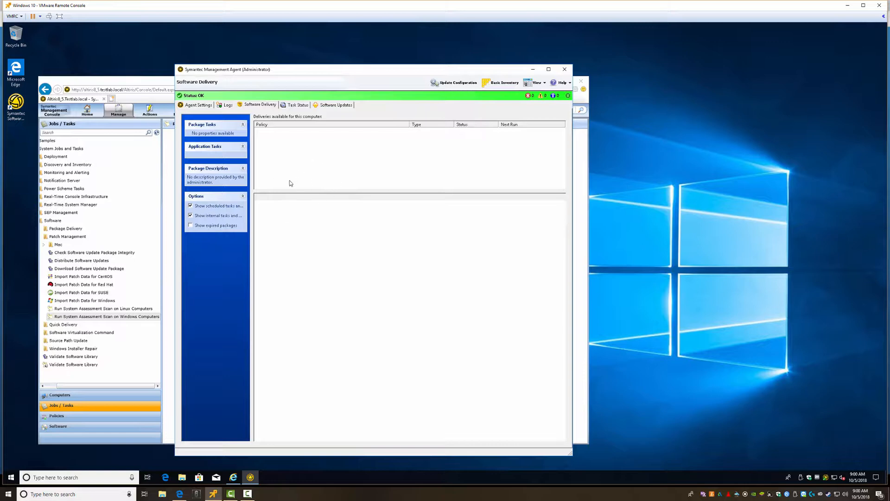
{"action": "left_click", "coordinate": [191, 226]}
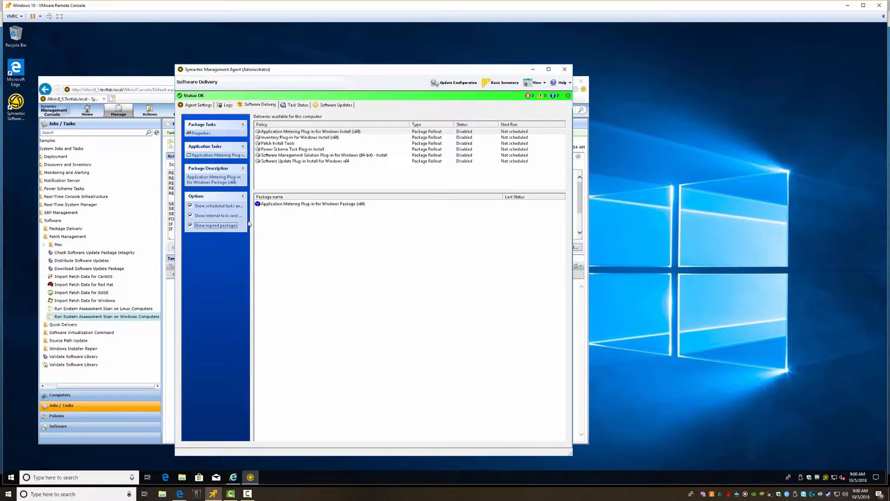
{"action": "left_click", "coordinate": [190, 225]}
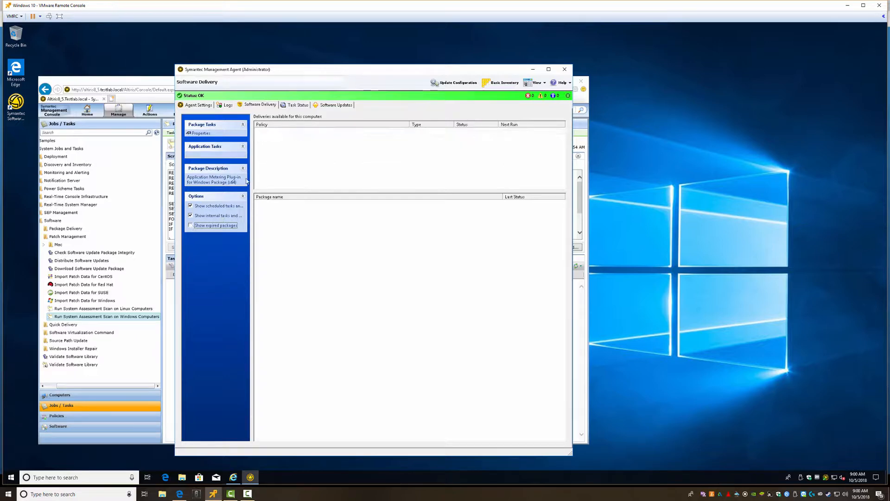
{"action": "left_click", "coordinate": [532, 69]}
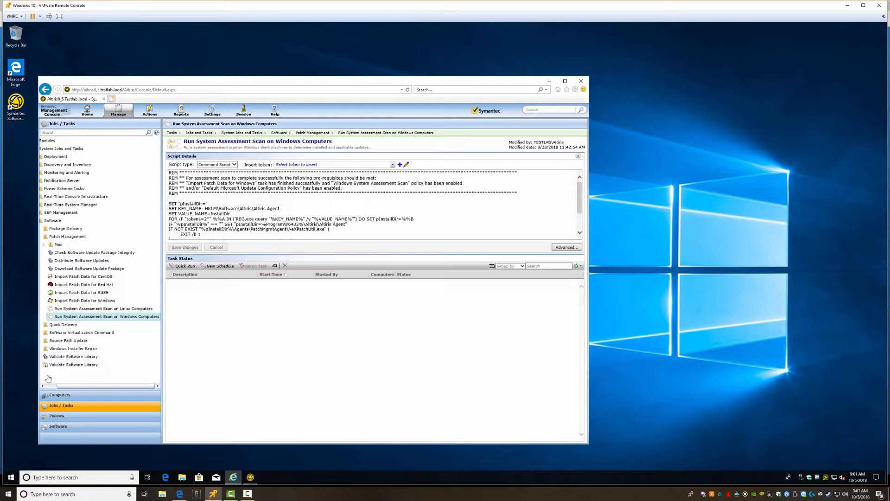
{"action": "left_click_drag", "start_coordinate": [71, 385], "coordinate": [46, 386]}
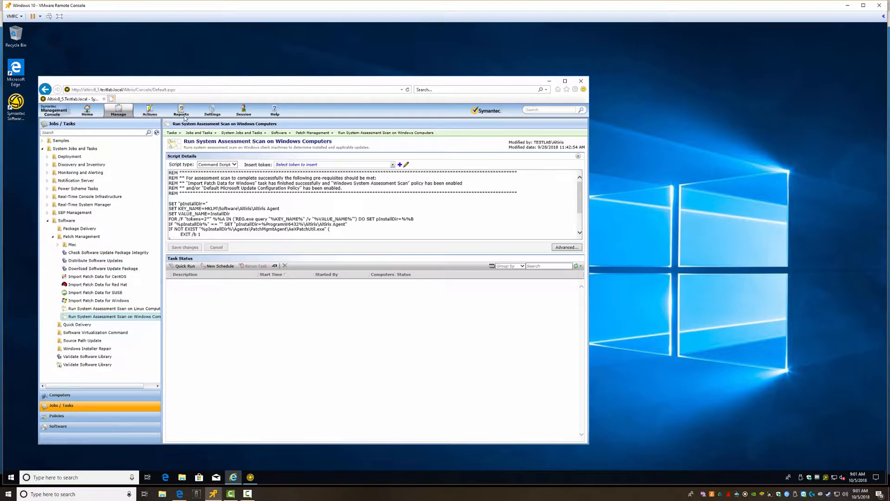
Step: Open all settings, expand the Patch Management folders down to the Windows agent policies, and open the Default Microsoft Update Configuration Policy
{"action": "left_click", "coordinate": [211, 111]}
{"action": "left_click", "coordinate": [219, 122]}
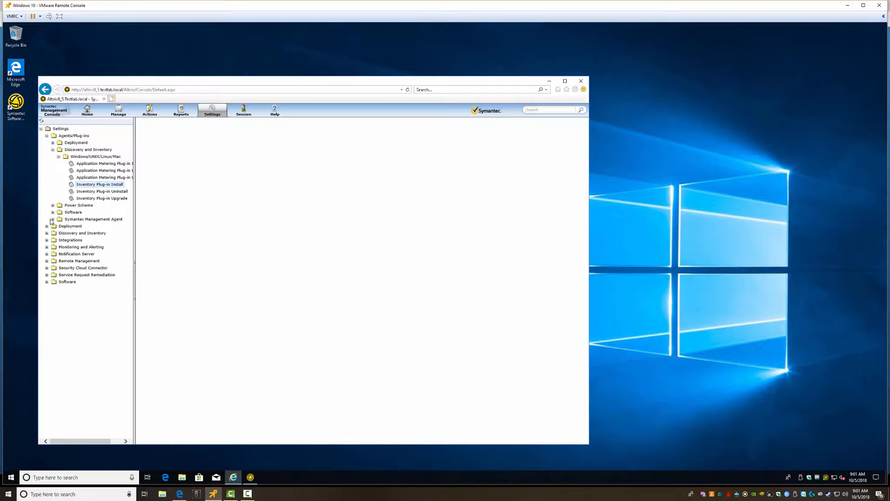
{"action": "left_click", "coordinate": [46, 282]}
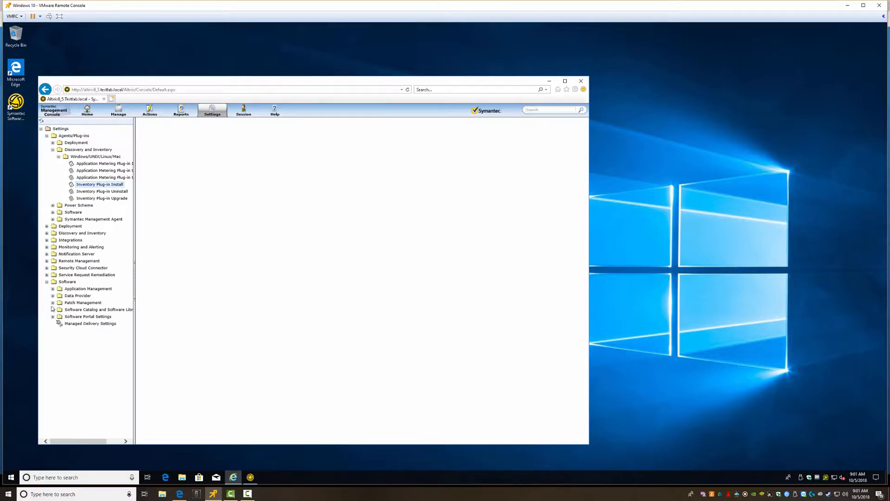
{"action": "left_click", "coordinate": [52, 302]}
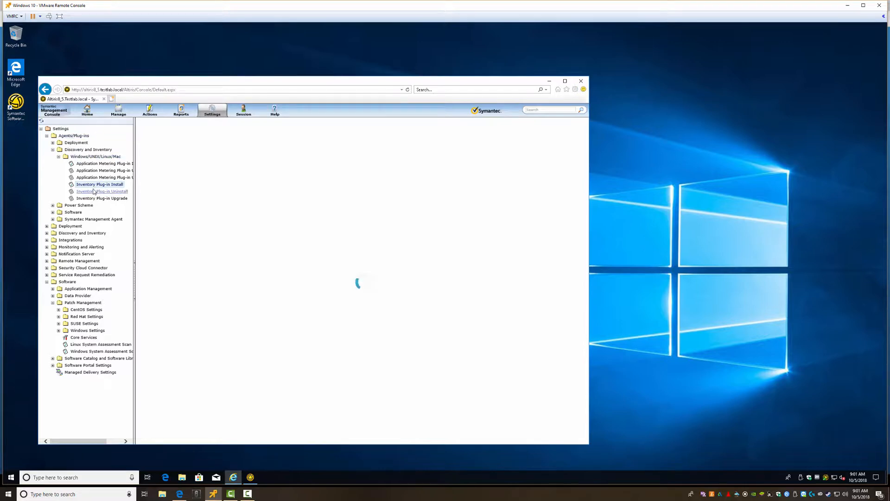
{"action": "left_click", "coordinate": [53, 212]}
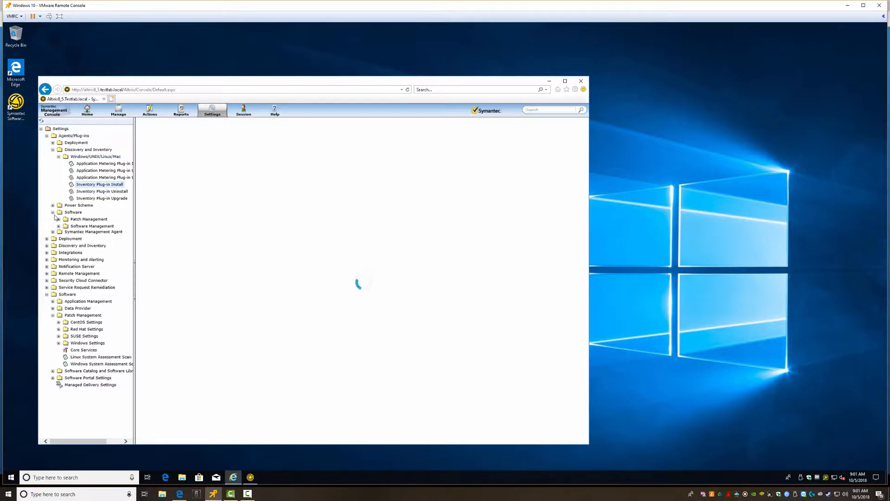
{"action": "left_click", "coordinate": [59, 219]}
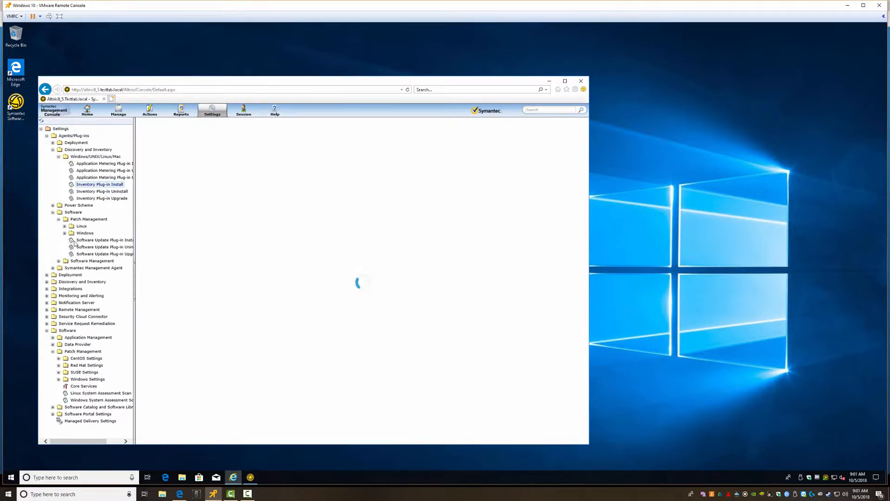
{"action": "left_click", "coordinate": [65, 233]}
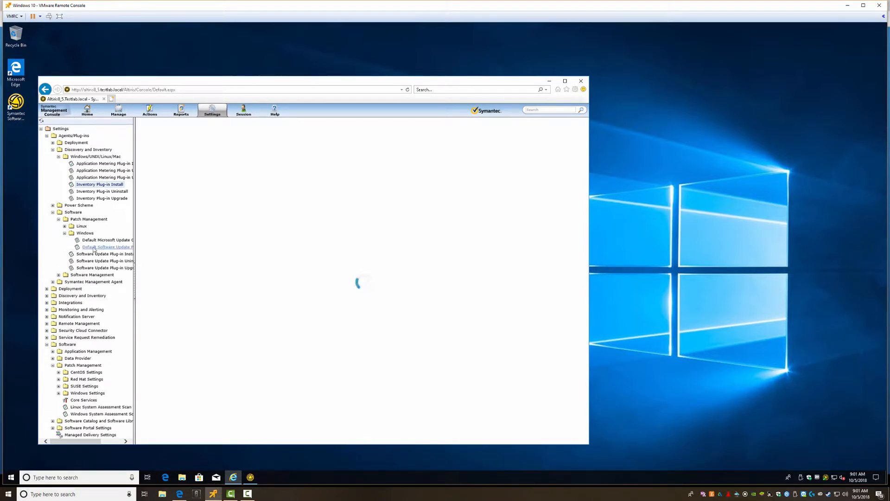
{"action": "left_click_drag", "start_coordinate": [135, 220], "coordinate": [171, 213]}
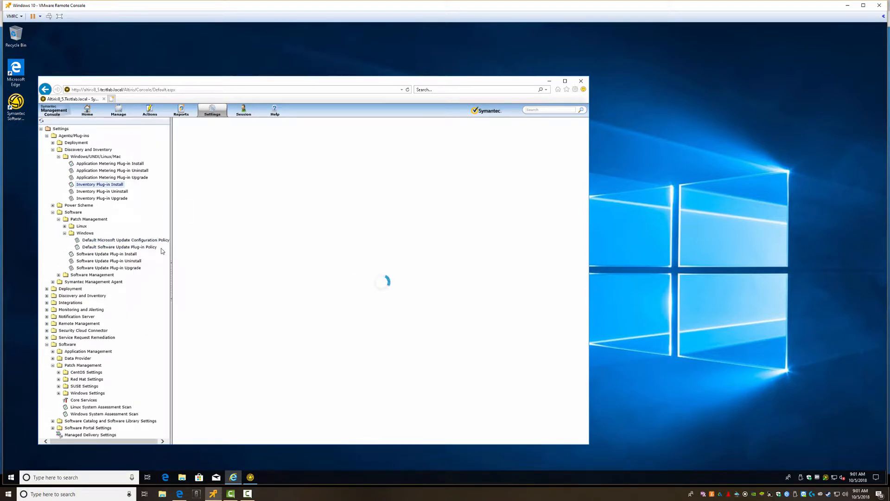
{"action": "left_click", "coordinate": [112, 240]}
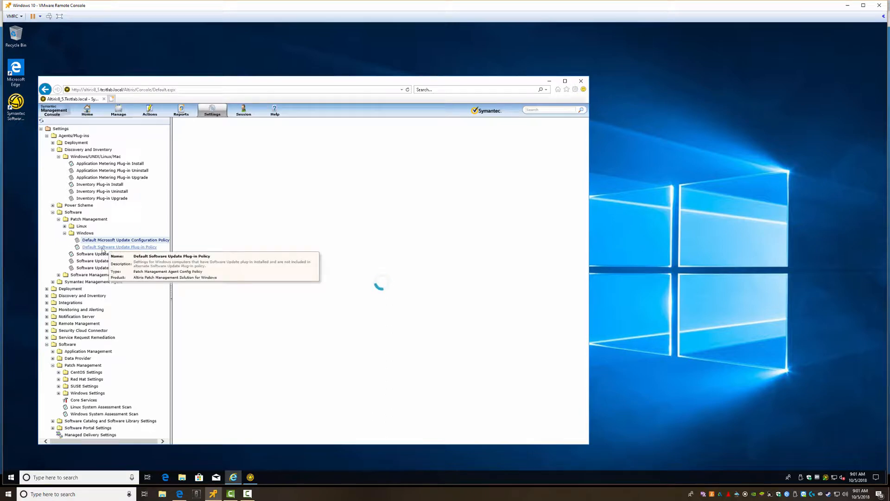
Step: Review the Software Updates schedules and plug-in status in the Symantec Management Agent, and return to the management console
{"action": "left_click", "coordinate": [252, 479]}
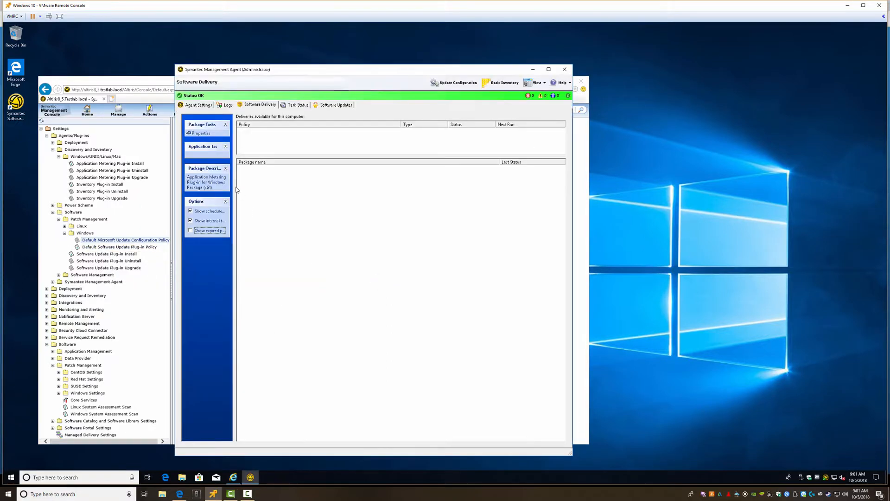
{"action": "left_click", "coordinate": [321, 106]}
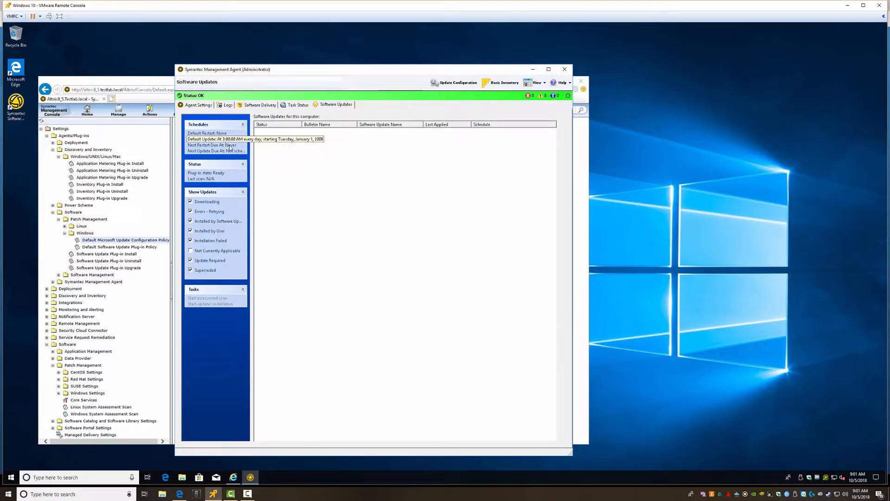
{"action": "left_click_drag", "start_coordinate": [252, 159], "coordinate": [318, 159]}
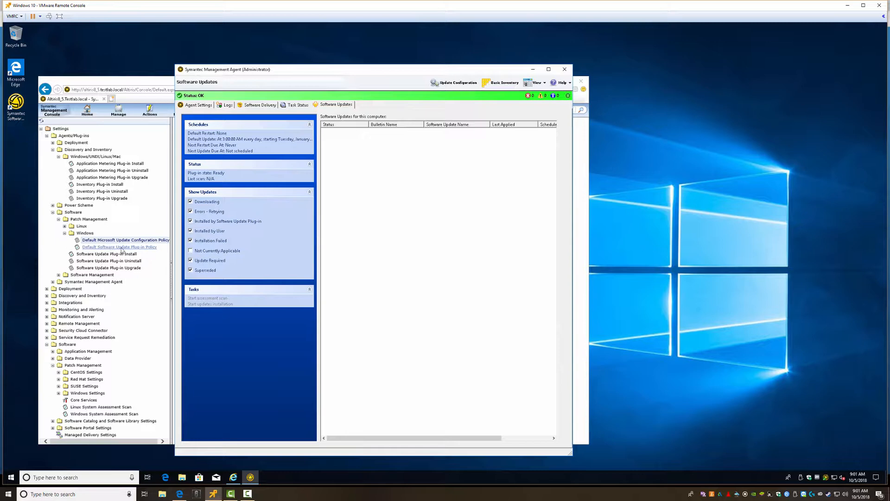
{"action": "left_click", "coordinate": [157, 77]}
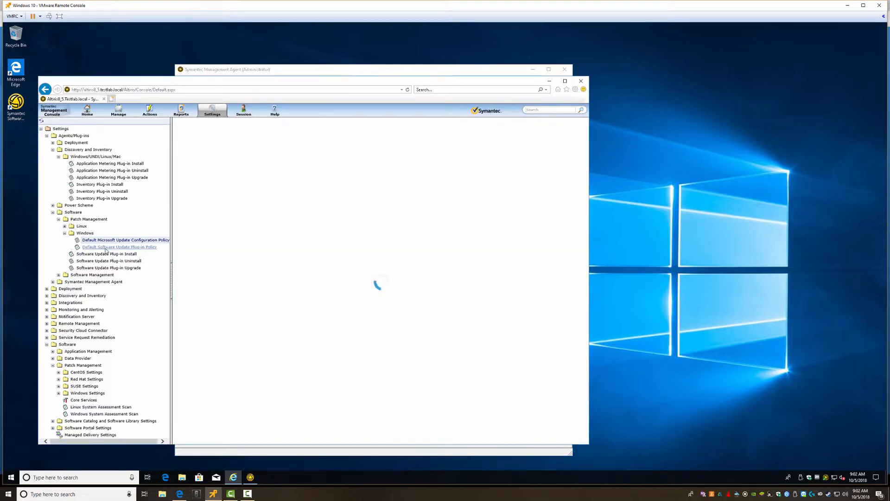
Step: Clone the Default Software Update Plug-in Policy under the name "1. Test Machines Patch Deployment"
{"action": "mouse_move", "coordinate": [106, 250]}
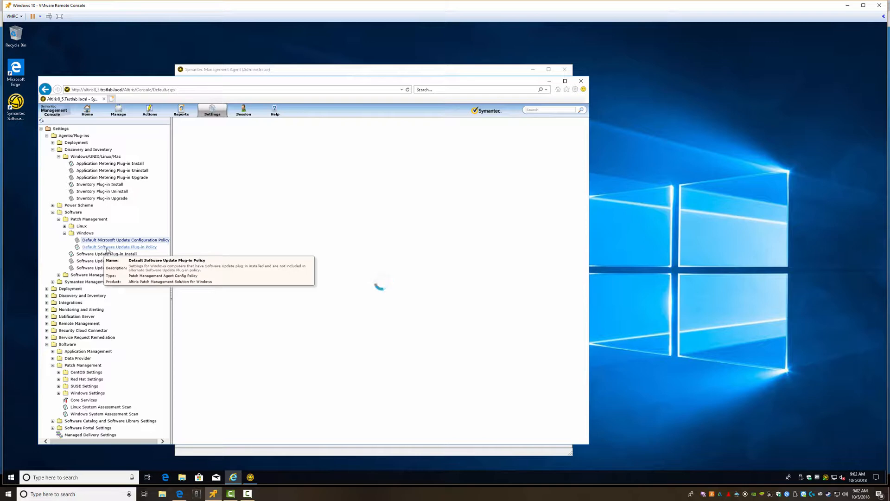
{"action": "right_click", "coordinate": [107, 248]}
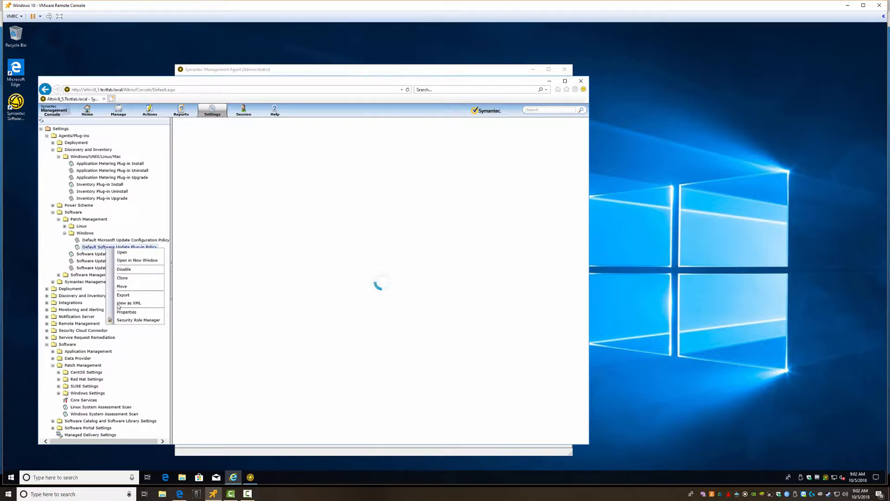
{"action": "left_click", "coordinate": [123, 278]}
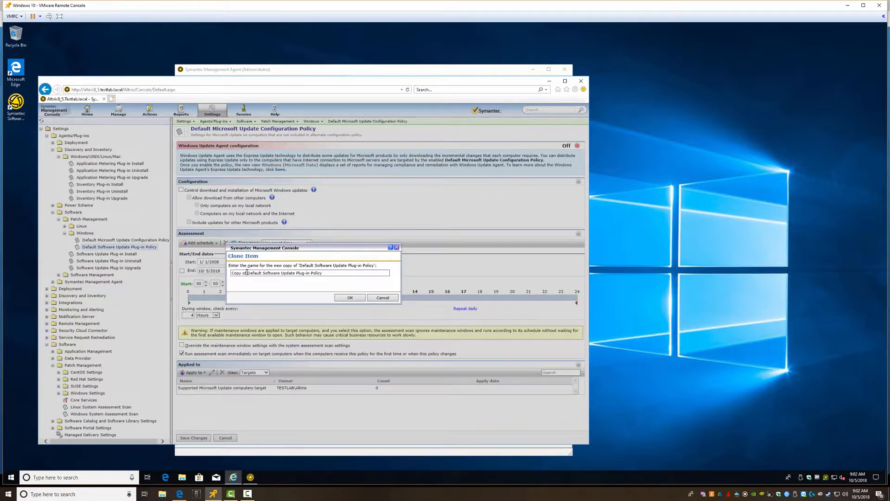
{"action": "left_click_drag", "start_coordinate": [325, 275], "coordinate": [206, 272]}
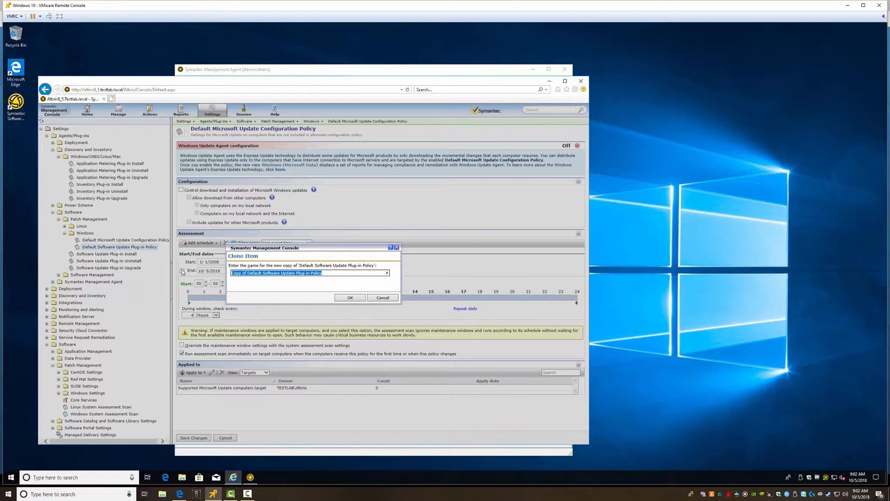
{"action": "type", "text": "1"}
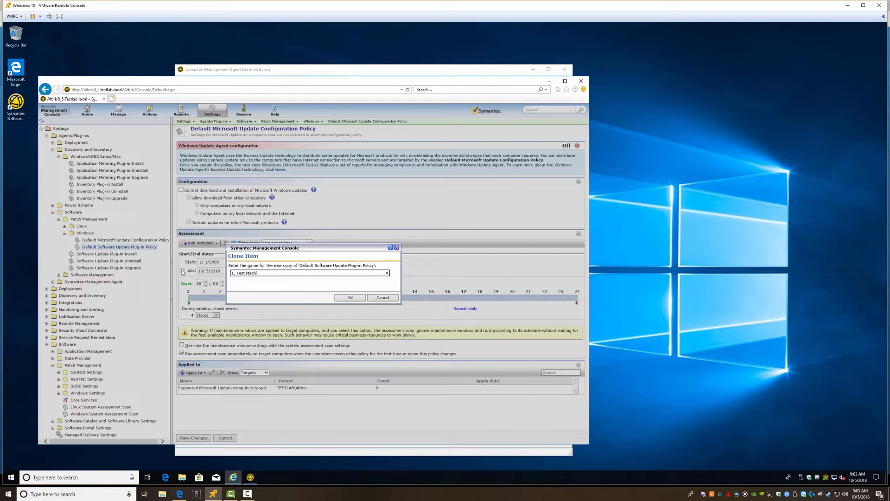
{"action": "left_click", "coordinate": [351, 299]}
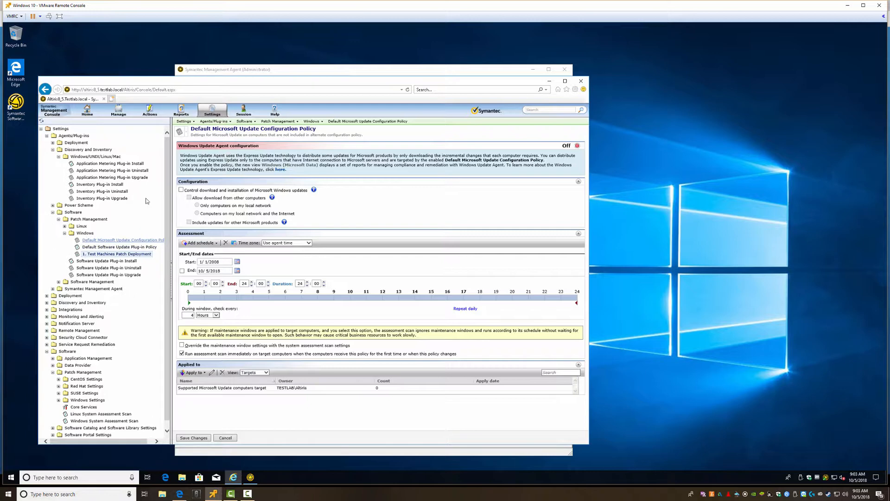
Step: Open the 1. Test Machines Patch Deployment policy and turn it on
{"action": "left_click", "coordinate": [98, 240]}
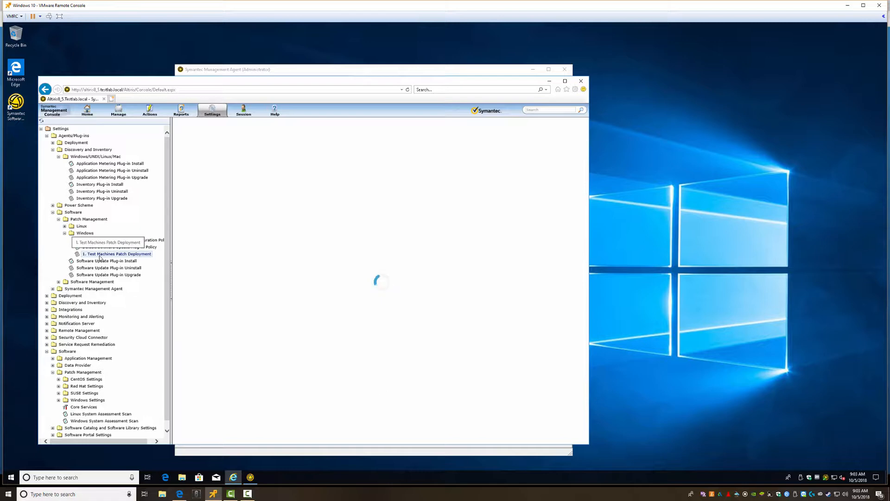
{"action": "mouse_move", "coordinate": [100, 258]}
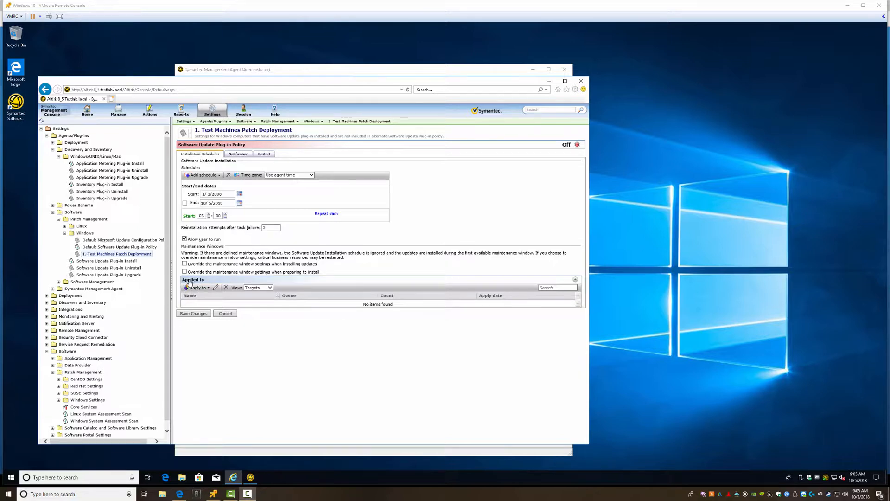
{"action": "left_click", "coordinate": [577, 145]}
{"action": "left_click", "coordinate": [574, 153]}
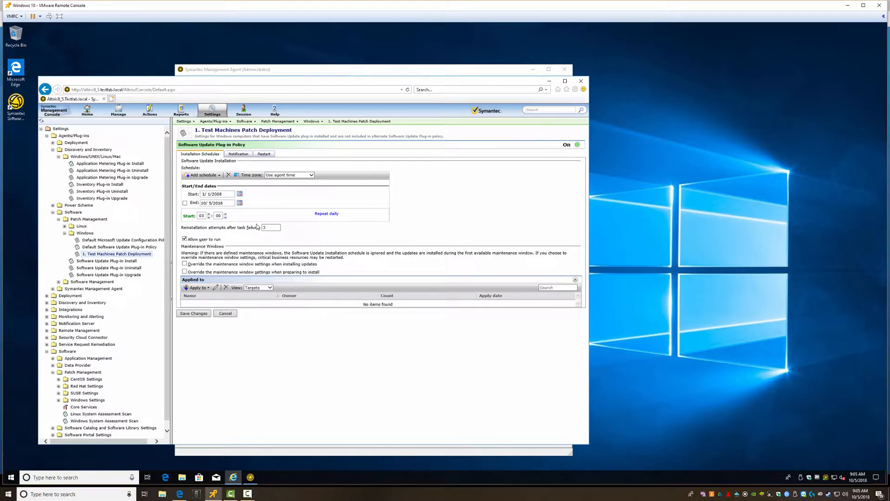
Step: Set the start date of the policy's software update installation schedule to 10/6/2018, keeping the 03:00 start time
{"action": "left_click", "coordinate": [240, 194]}
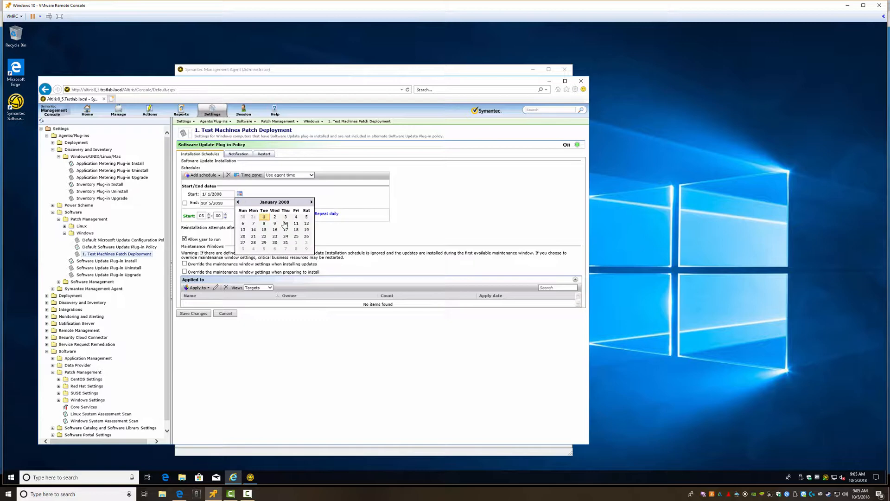
{"action": "double_click", "coordinate": [221, 196]}
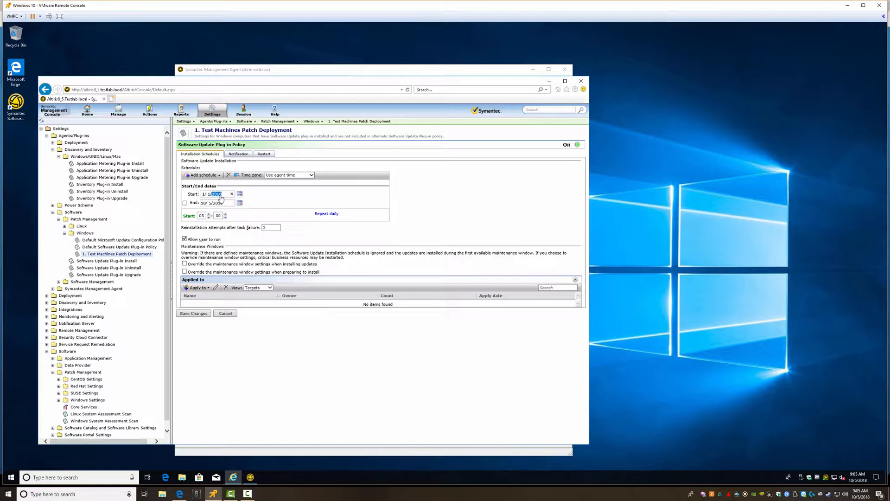
{"action": "left_click", "coordinate": [240, 194]}
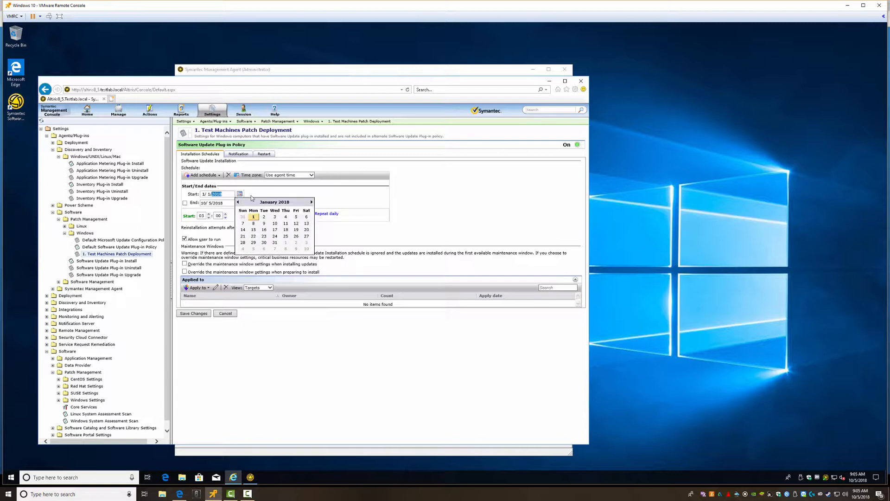
{"action": "double_click", "coordinate": [203, 195]}
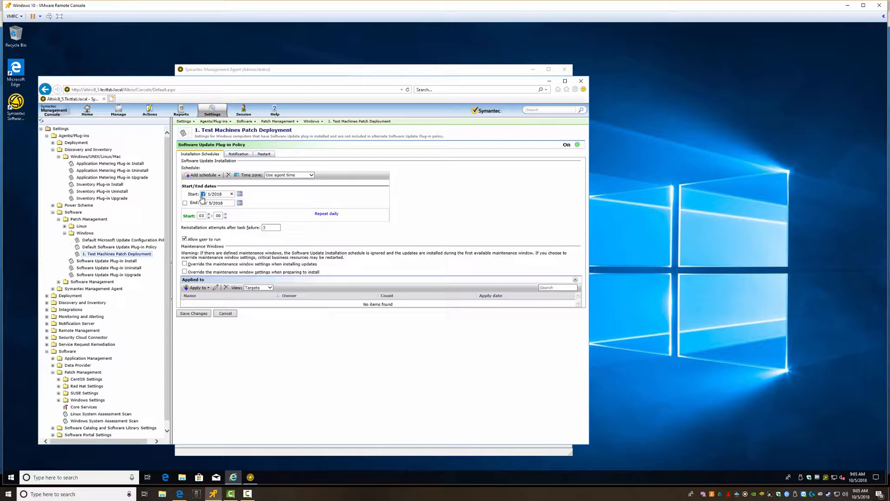
{"action": "type", "text": "10"}
{"action": "left_click", "coordinate": [240, 193]}
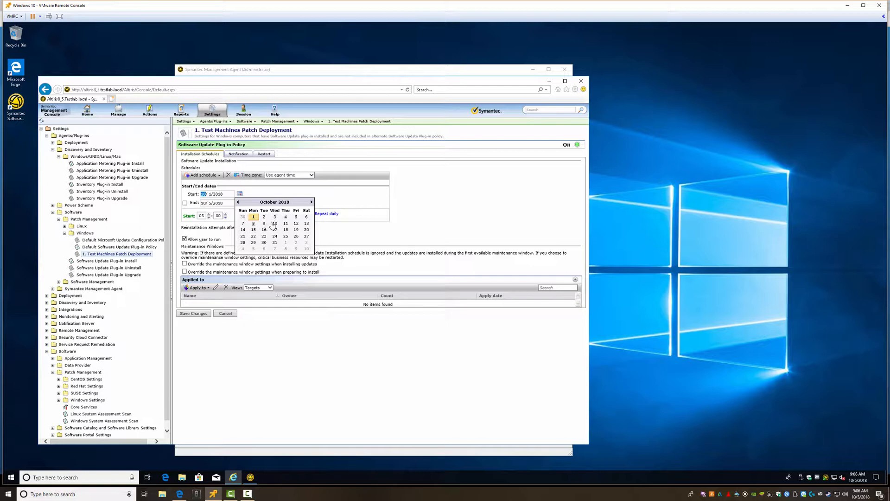
{"action": "left_click", "coordinate": [306, 217]}
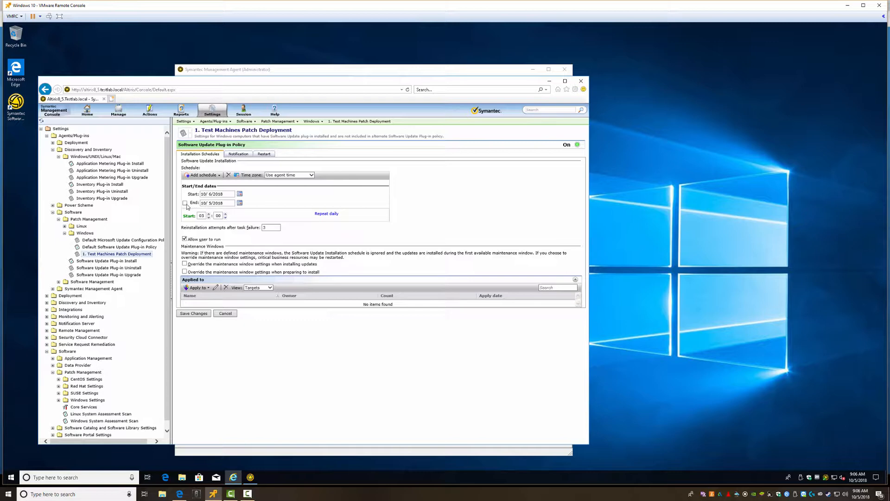
{"action": "left_click", "coordinate": [201, 216]}
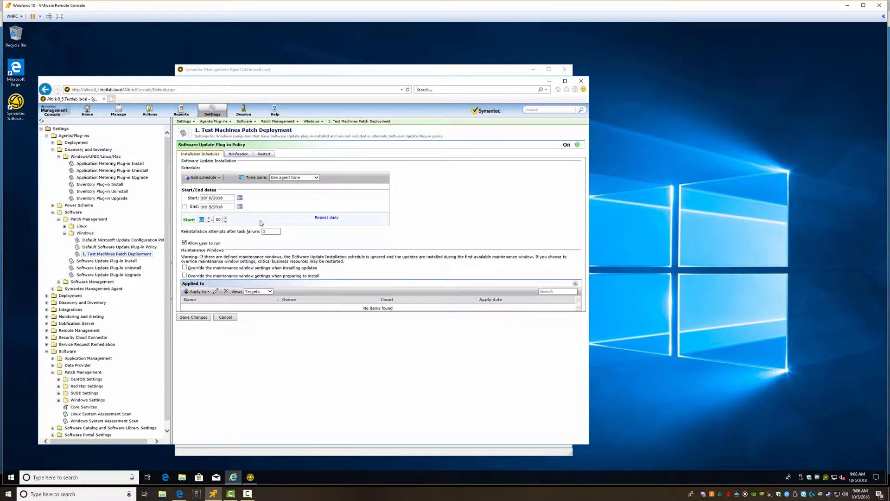
{"action": "left_click", "coordinate": [217, 233]}
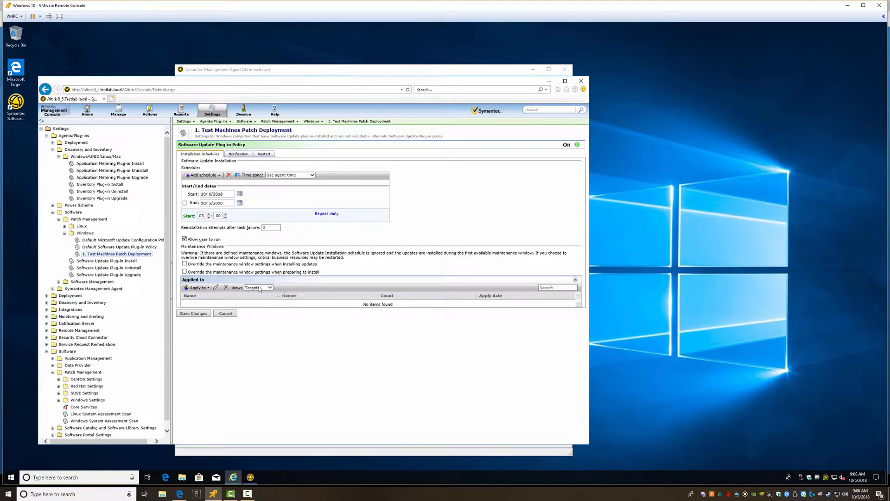
Step: Open the resource target selection for the policy and create a target folder named "1. Lab" in the Default Targets Folder
{"action": "left_click", "coordinate": [196, 288]}
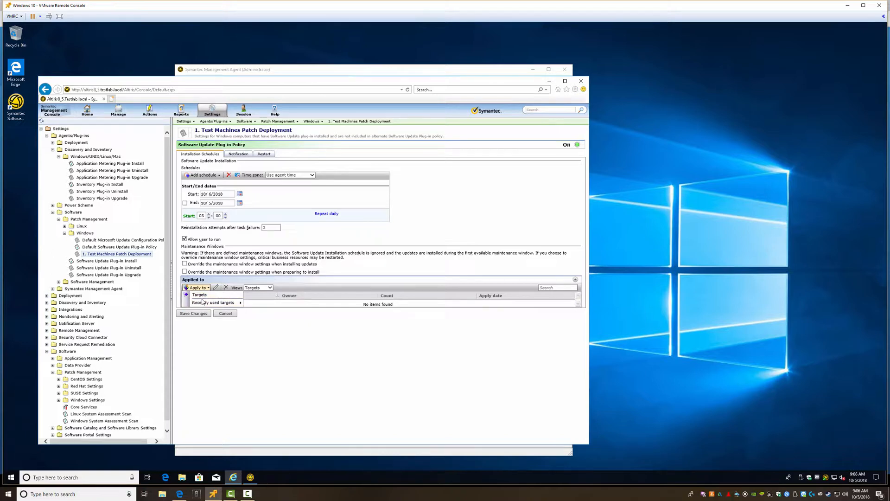
{"action": "left_click", "coordinate": [199, 295]}
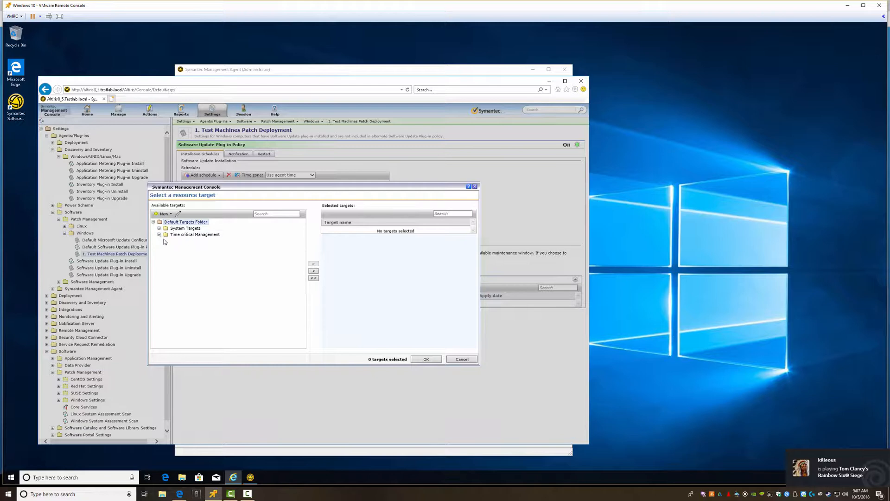
{"action": "left_click", "coordinate": [165, 214]}
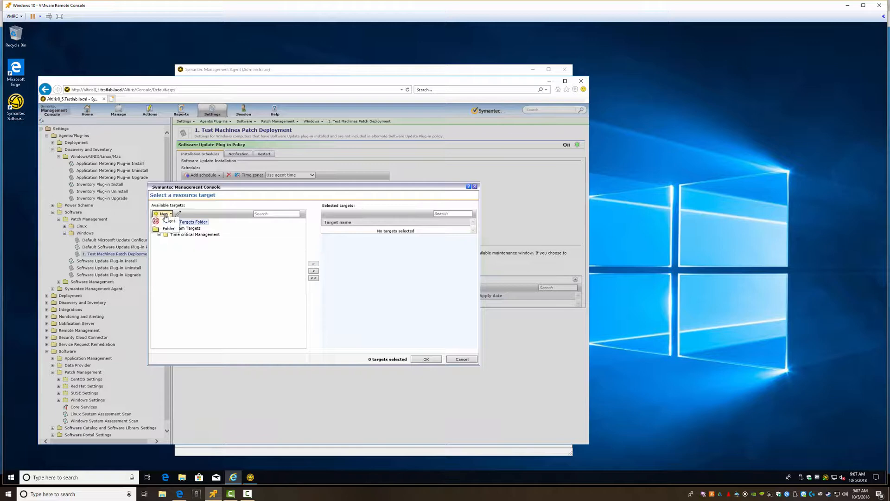
{"action": "left_click", "coordinate": [167, 231]}
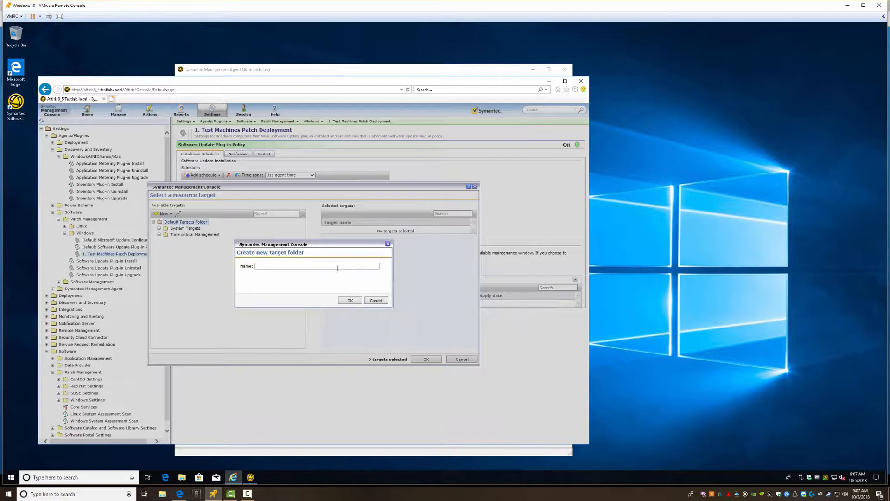
{"action": "left_click", "coordinate": [337, 268]}
{"action": "left_click", "coordinate": [350, 300]}
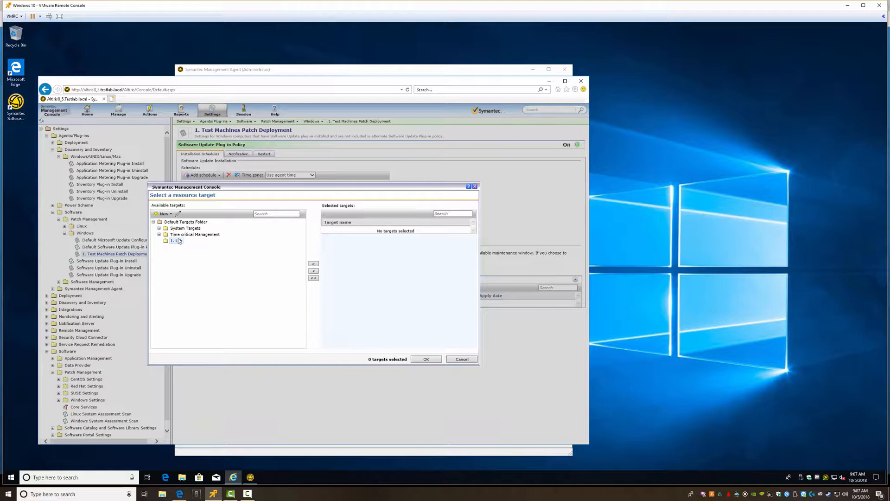
Step: Create a target folder named "Patch Management" inside the 1. Lab folder
{"action": "left_click", "coordinate": [165, 214]}
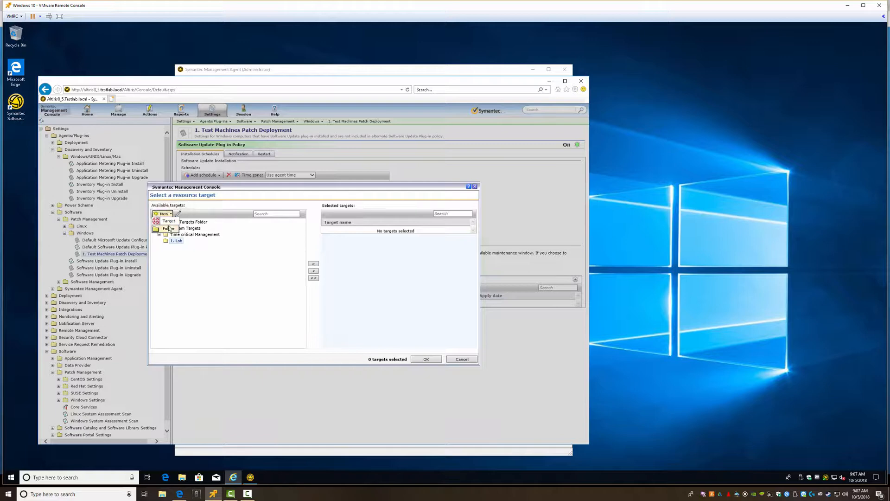
{"action": "left_click", "coordinate": [168, 228]}
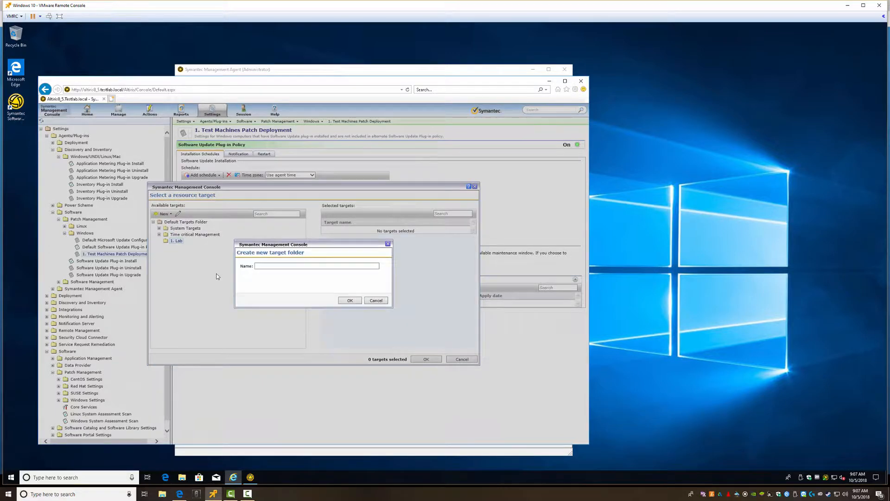
{"action": "left_click", "coordinate": [273, 267]}
{"action": "type", "text": "Patch Management"}
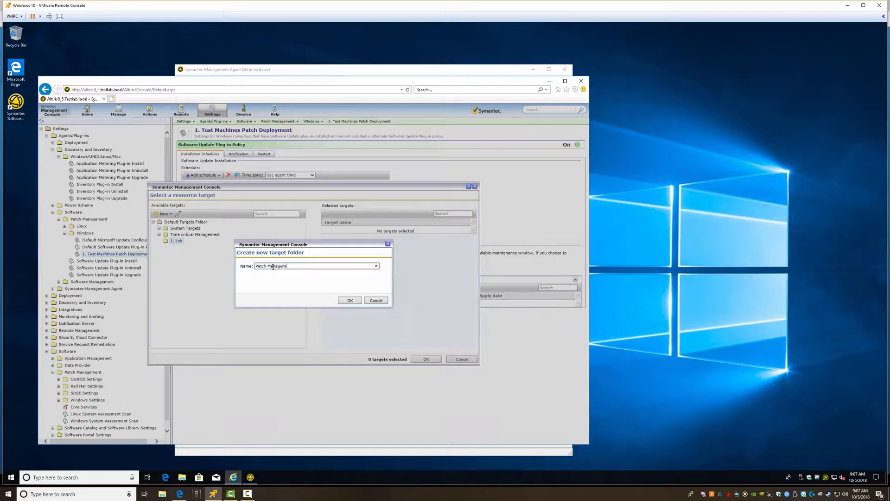
{"action": "left_click", "coordinate": [349, 300]}
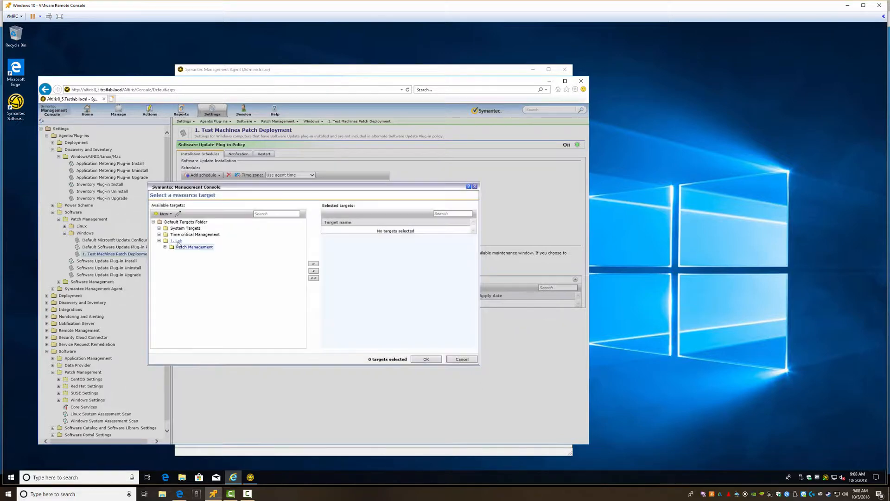
Step: Start a new target in the Patch Management folder, name it "Test Machines" and update its list of matching computers
{"action": "right_click", "coordinate": [184, 250]}
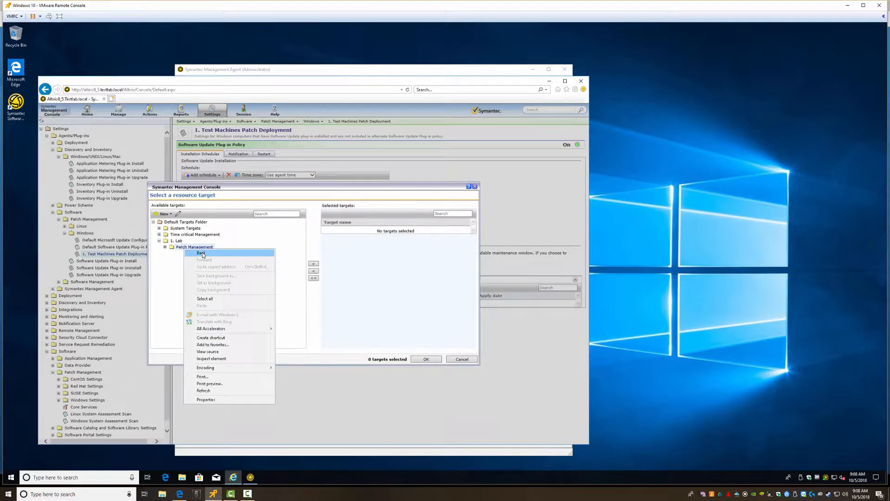
{"action": "left_click", "coordinate": [180, 248]}
{"action": "right_click", "coordinate": [179, 249]}
{"action": "left_click", "coordinate": [164, 215]}
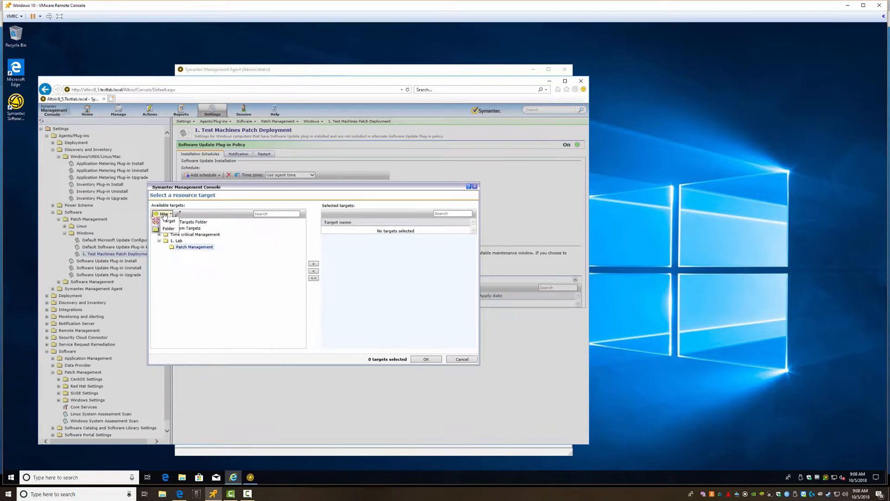
{"action": "left_click", "coordinate": [170, 228]}
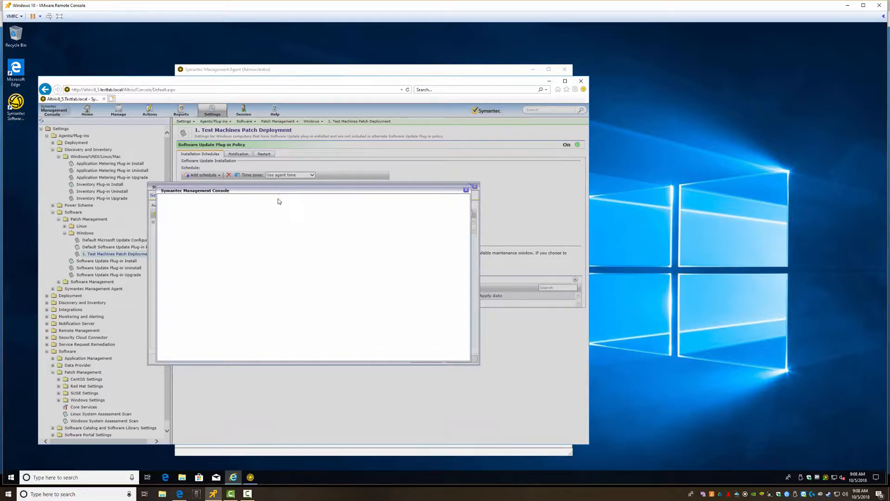
{"action": "left_click_drag", "start_coordinate": [279, 191], "coordinate": [280, 223]}
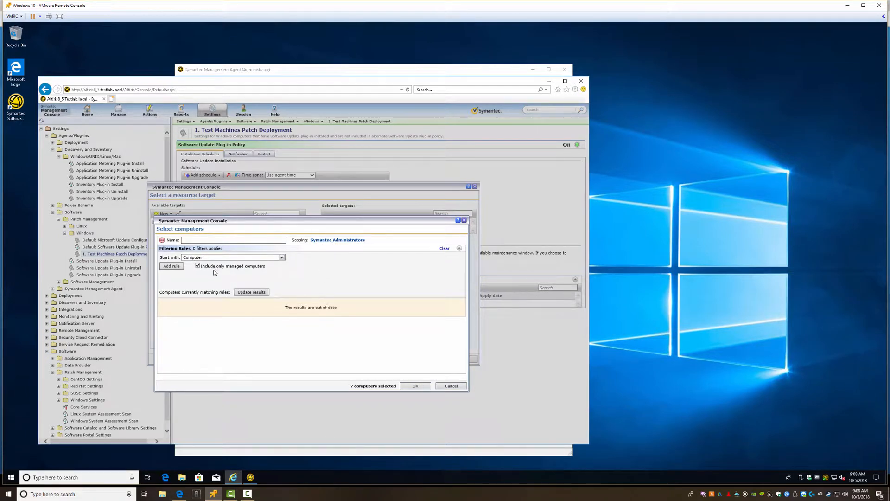
{"action": "left_click", "coordinate": [235, 240]}
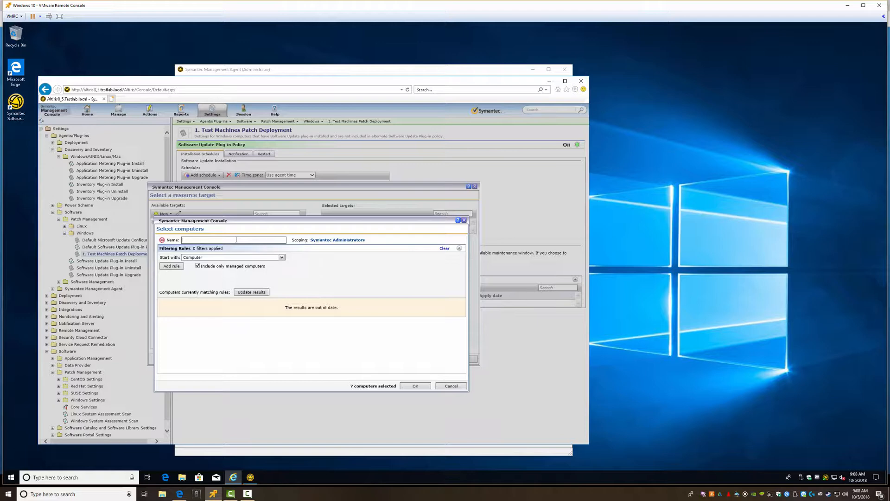
{"action": "type", "text": "Test Machines"}
{"action": "left_click", "coordinate": [247, 293]}
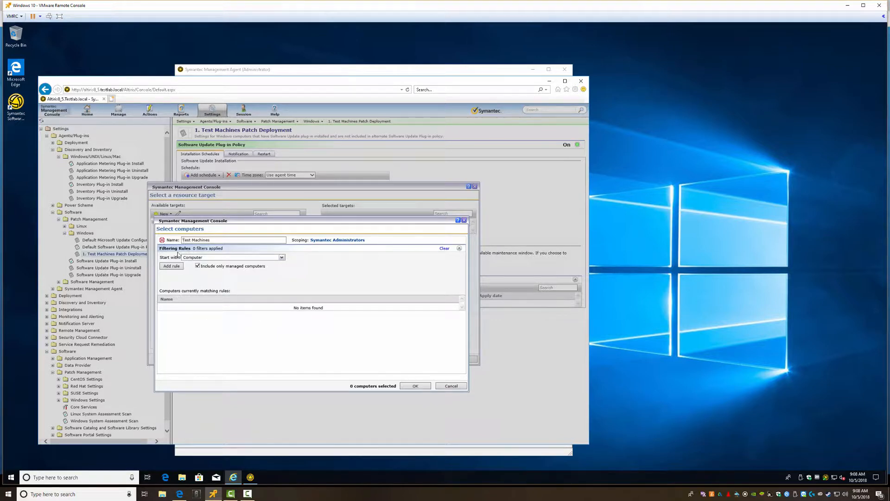
Step: Add a filtering rule that excludes computers not in a computer list containing AdminPC, and update the matching results
{"action": "left_click", "coordinate": [216, 258]}
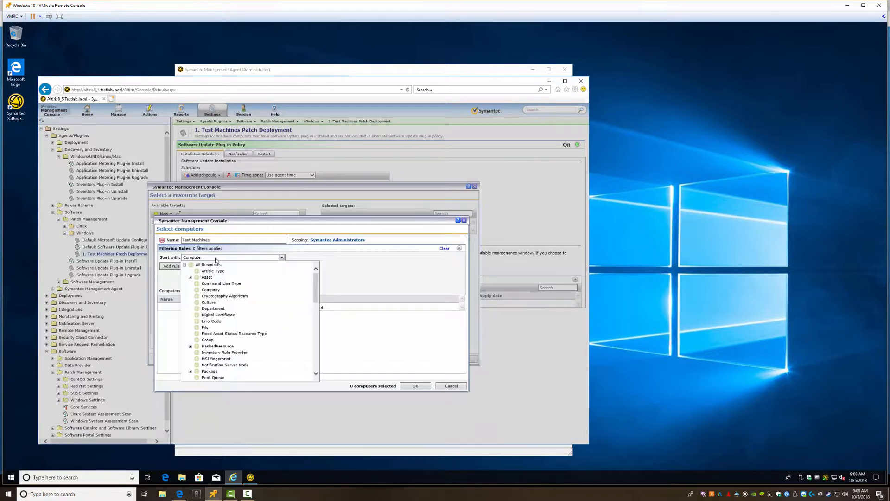
{"action": "left_click", "coordinate": [216, 258]}
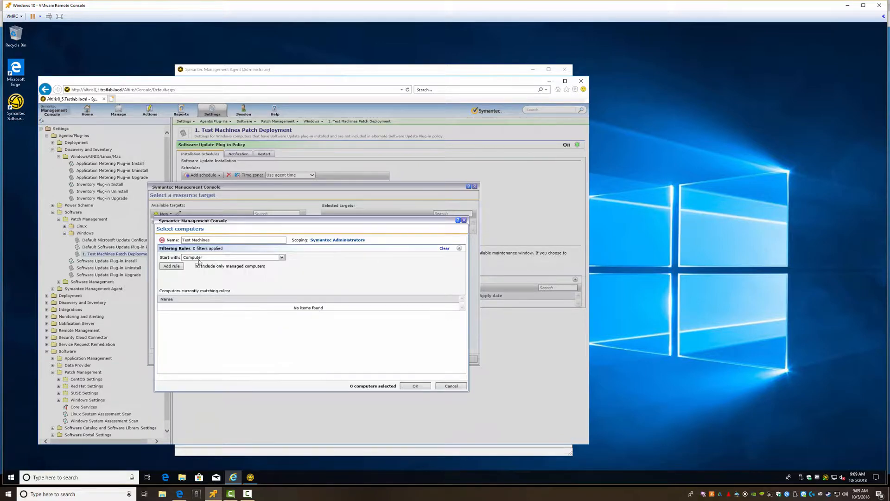
{"action": "left_click", "coordinate": [171, 265]}
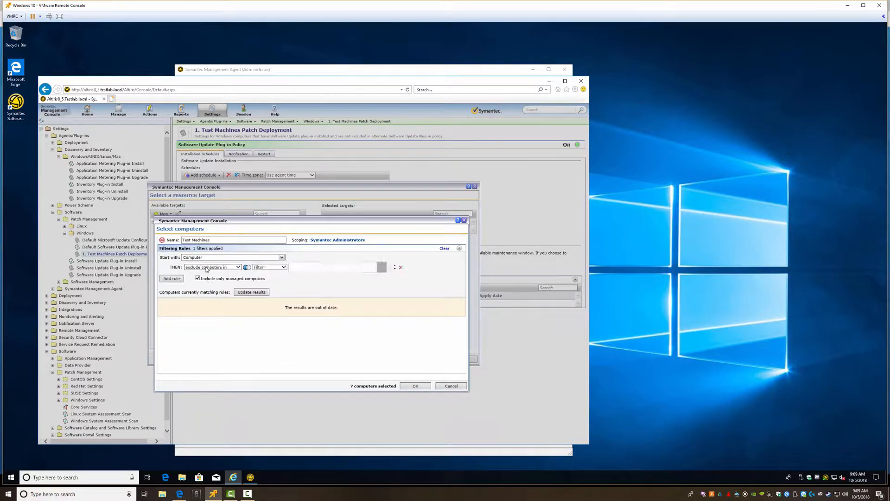
{"action": "left_click", "coordinate": [213, 267]}
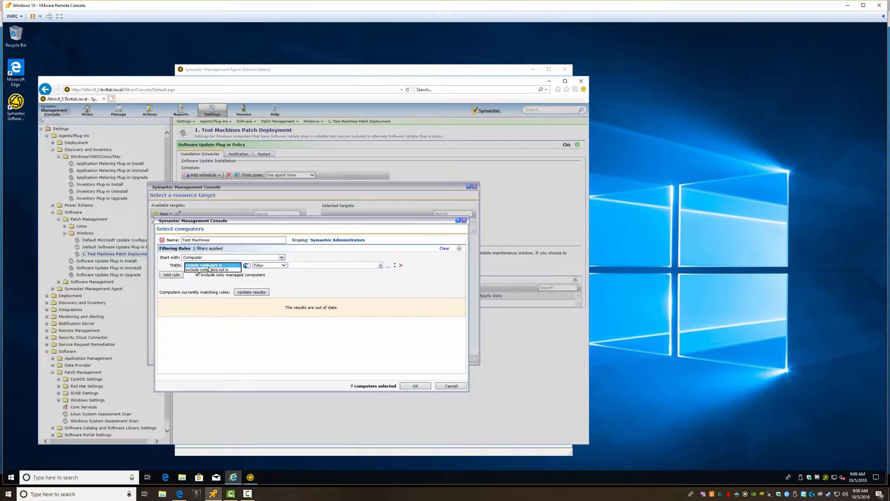
{"action": "left_click", "coordinate": [212, 270]}
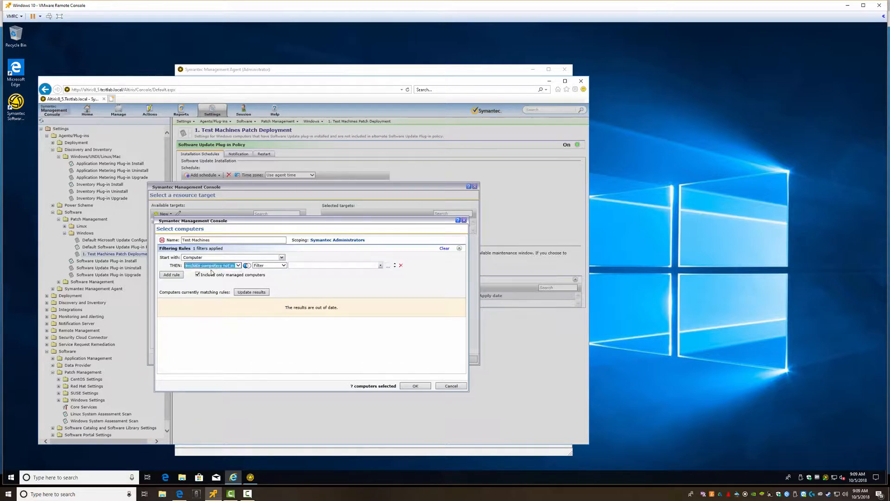
{"action": "left_click", "coordinate": [285, 265]}
{"action": "left_click", "coordinate": [276, 277]}
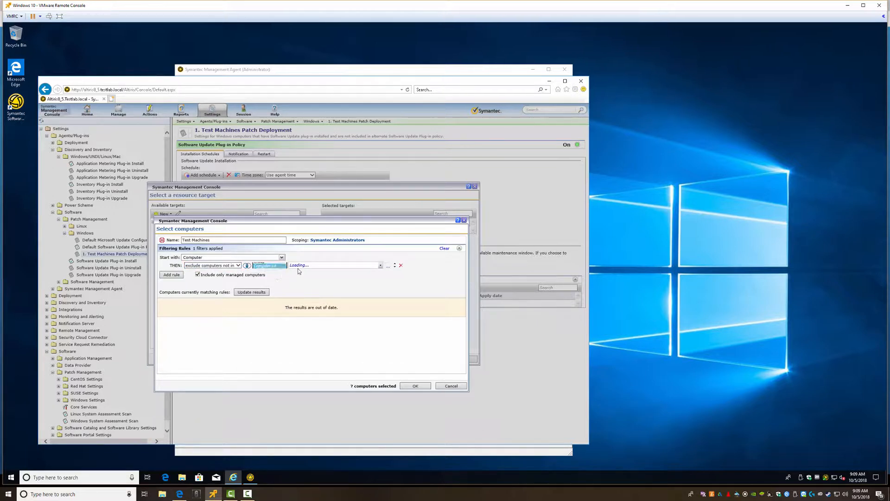
{"action": "left_click", "coordinate": [330, 265]}
{"action": "left_click", "coordinate": [323, 265]}
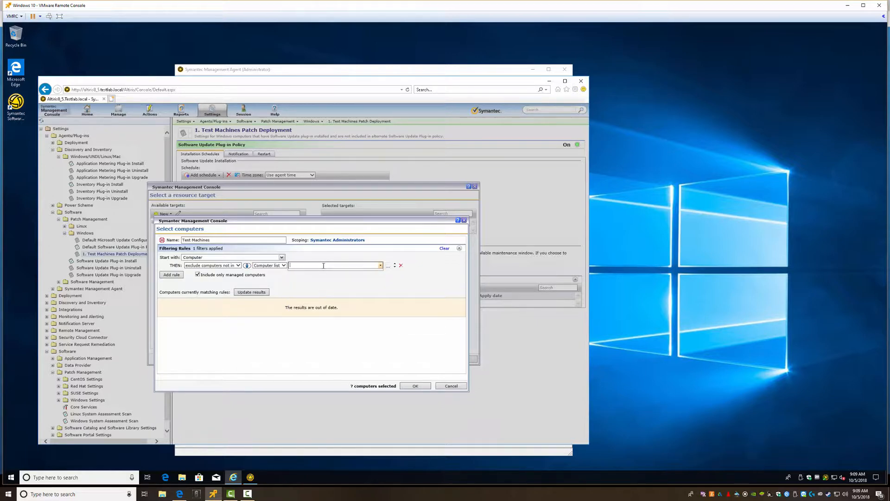
{"action": "left_click", "coordinate": [380, 266]}
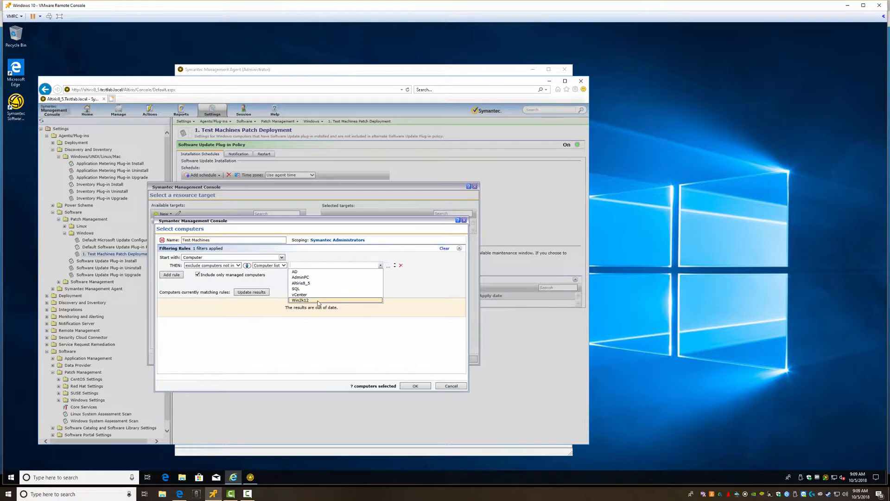
{"action": "left_click", "coordinate": [308, 278]}
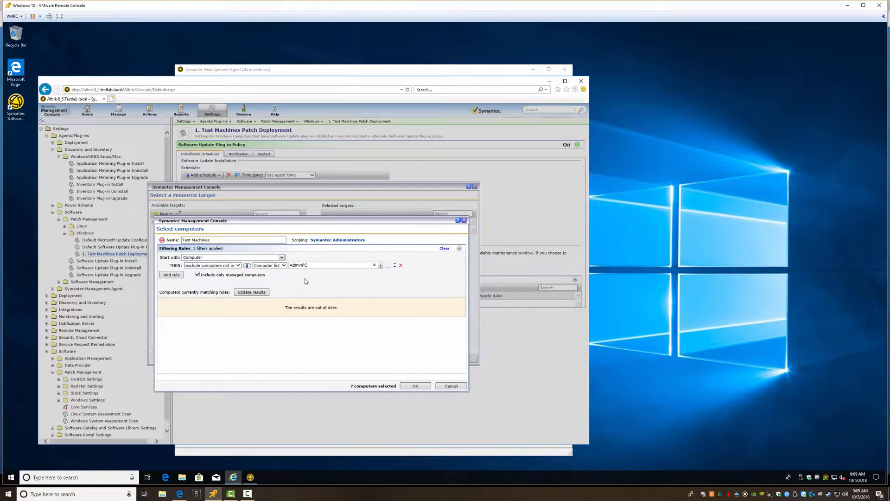
{"action": "left_click", "coordinate": [251, 291]}
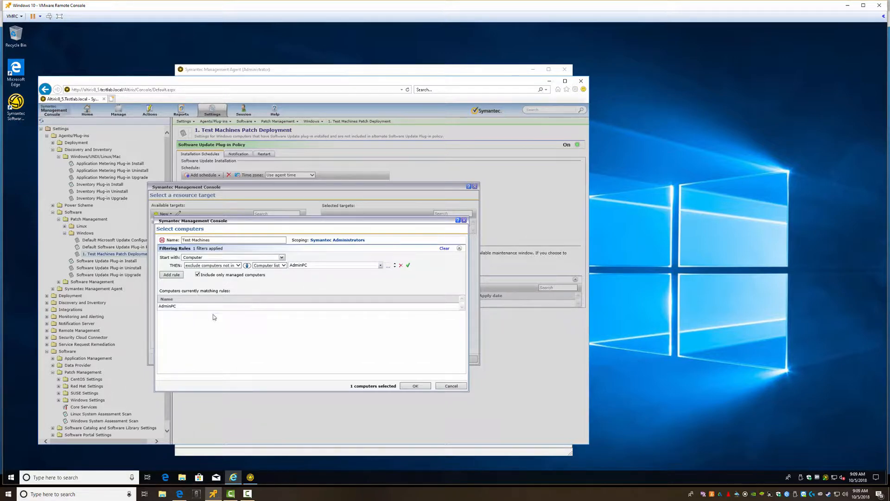
Step: Save the Test Machines target and apply it as the policy's selected resource target
{"action": "left_click", "coordinate": [415, 386]}
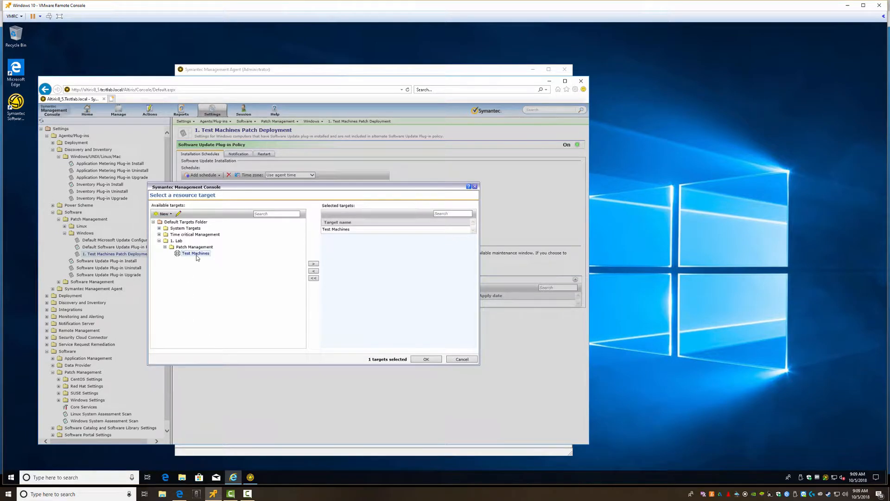
{"action": "right_click", "coordinate": [177, 255]}
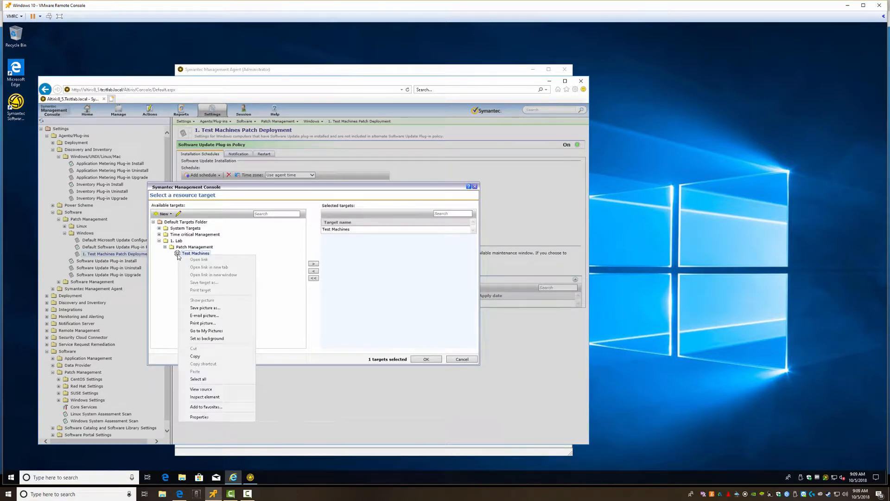
{"action": "left_click", "coordinate": [177, 254]}
{"action": "left_click", "coordinate": [178, 213]}
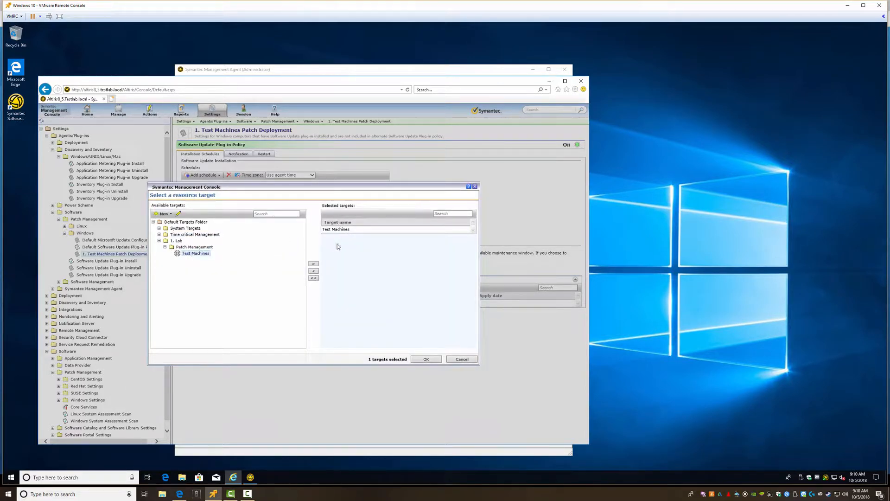
{"action": "left_click", "coordinate": [421, 359]}
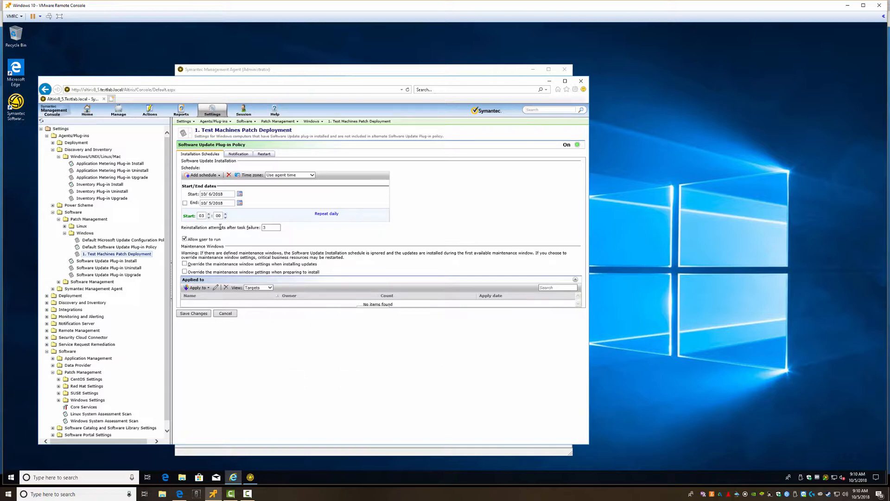
Step: Enable the installation progress message and allow restart at the end of the software update cycle
{"action": "left_click", "coordinate": [238, 154]}
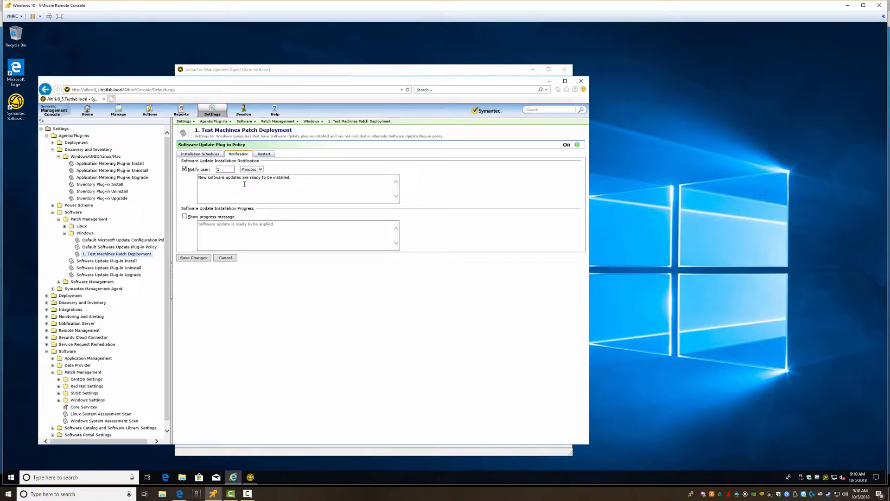
{"action": "left_click", "coordinate": [184, 217]}
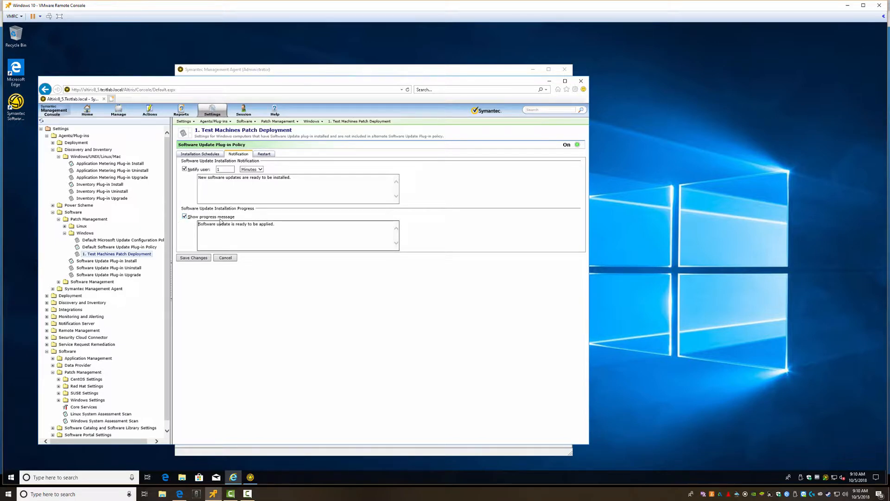
{"action": "left_click", "coordinate": [262, 156]}
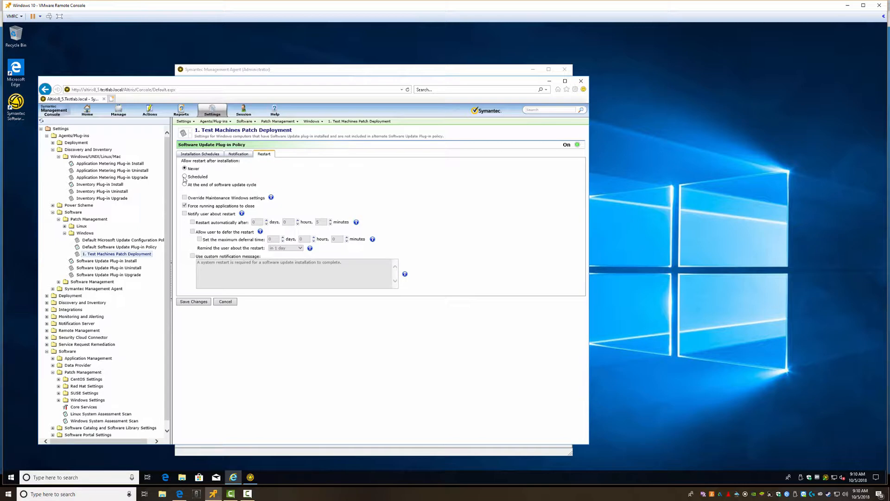
{"action": "left_click", "coordinate": [185, 177]}
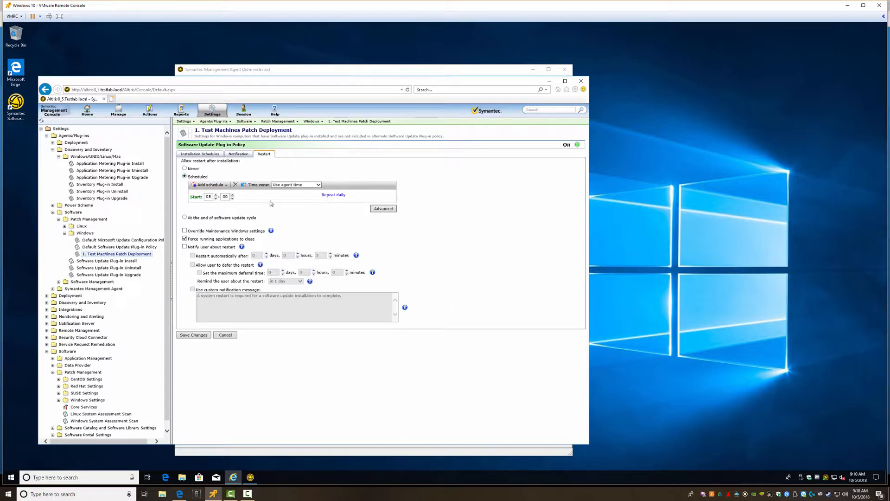
{"action": "left_click", "coordinate": [184, 218]}
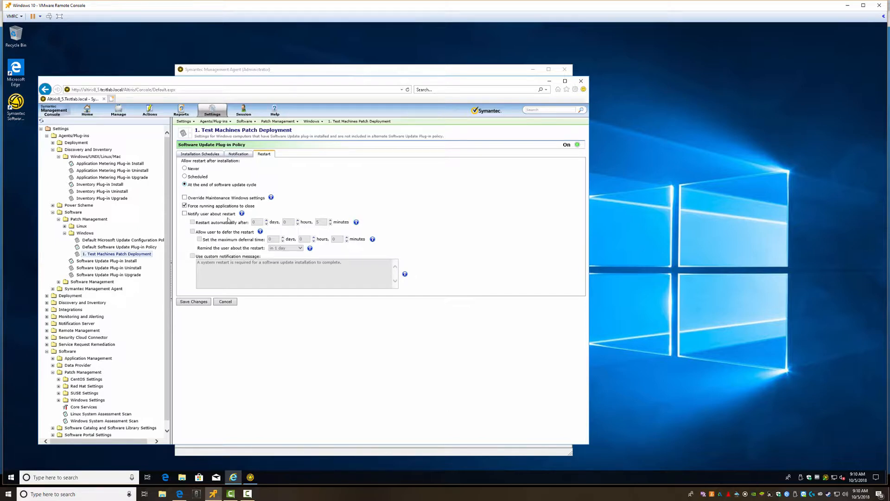
Step: Notify users about the restart with an automatic restart after 99 days, and switch the allowed restart to Scheduled
{"action": "left_click", "coordinate": [185, 213]}
{"action": "left_click", "coordinate": [193, 222]}
{"action": "double_click", "coordinate": [253, 222]}
{"action": "left_click", "coordinate": [185, 170]}
{"action": "left_click", "coordinate": [185, 177]}
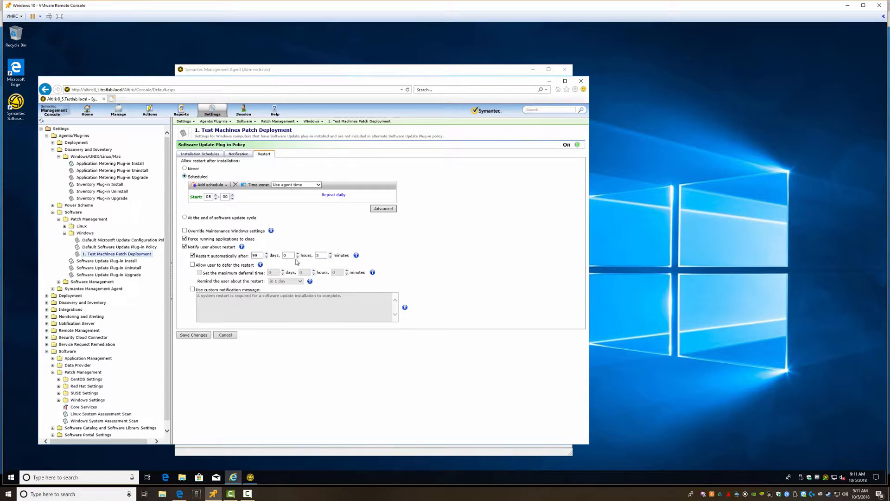
Step: Allow users to defer the restart with a maximum deferral of 99 days and 9 hours, and enable the custom notification message
{"action": "left_click", "coordinate": [192, 264]}
{"action": "left_click", "coordinate": [200, 273]}
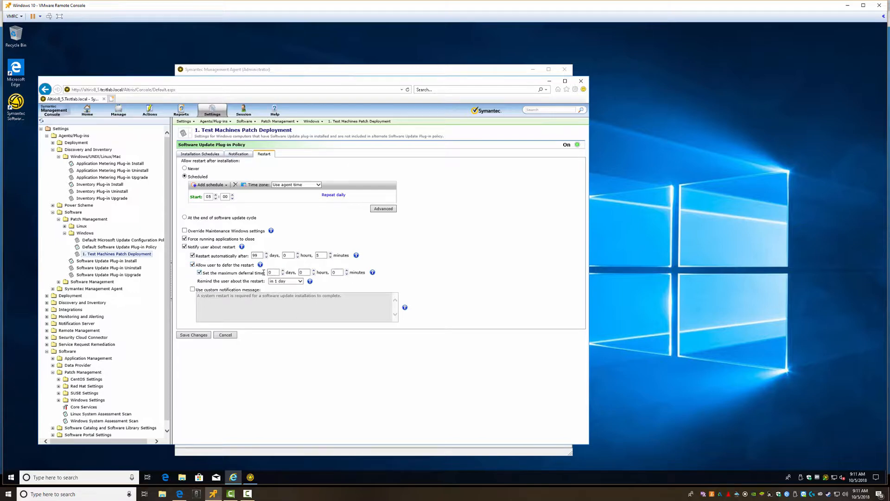
{"action": "key", "text": "Tab"}
{"action": "type", "text": "99"}
{"action": "key", "text": "Tab"}
{"action": "left_click", "coordinate": [193, 289]}
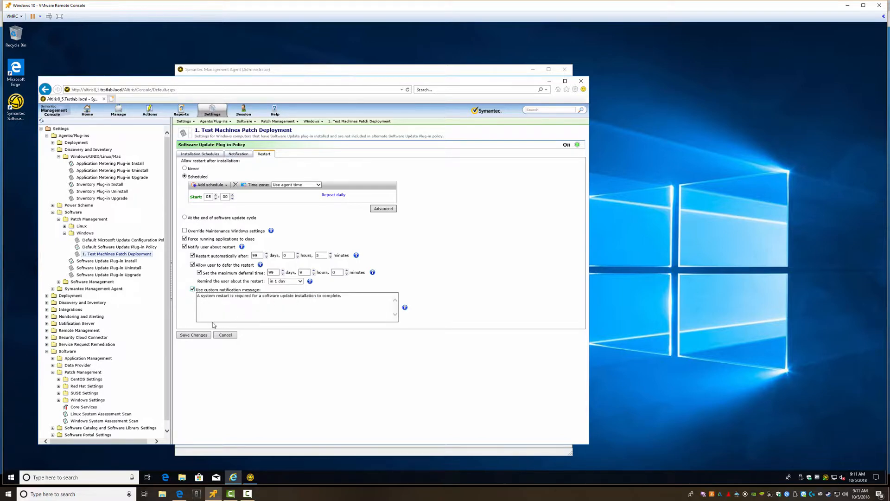
Step: Set the allowed restart to the end of the software update cycle and save the policy changes
{"action": "left_click", "coordinate": [192, 335]}
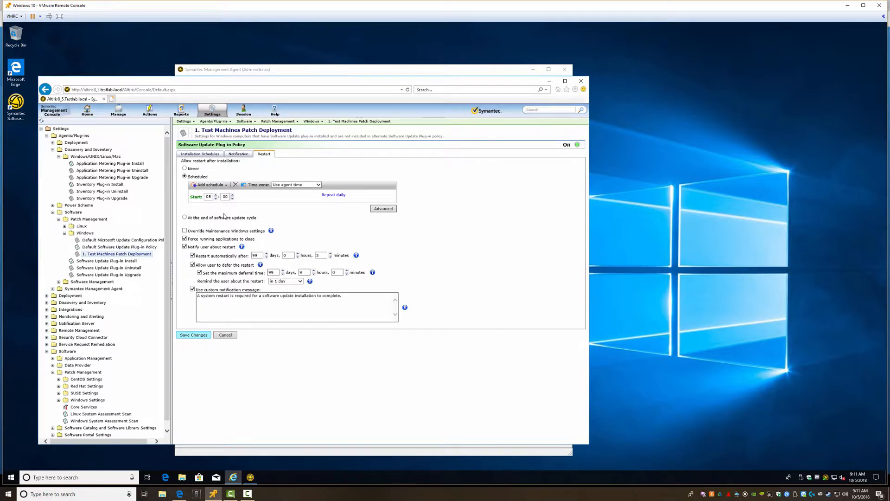
{"action": "left_click", "coordinate": [184, 218]}
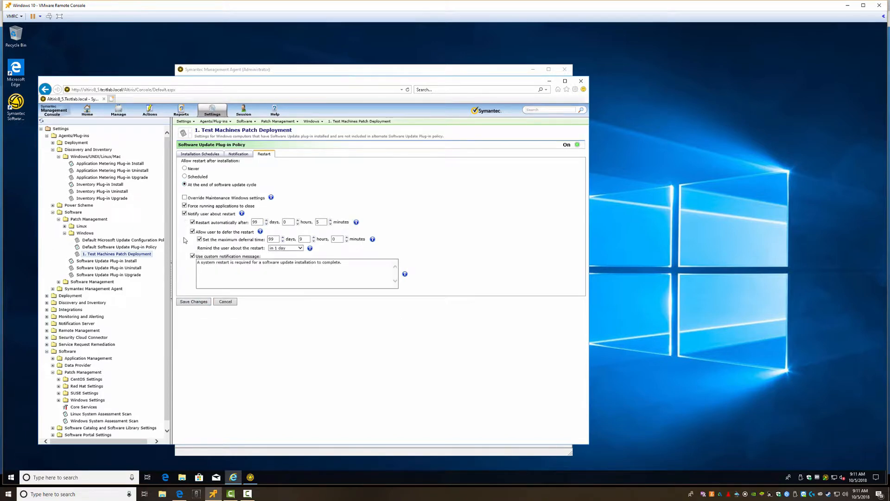
{"action": "left_click", "coordinate": [194, 302]}
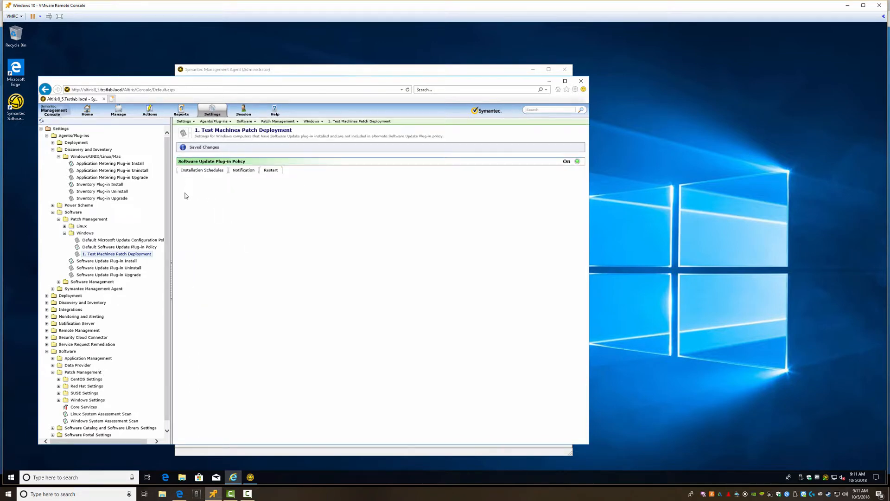
Step: Save the test machines policy's restart settings and update the configuration in the Symantec Management Agent
{"action": "left_click", "coordinate": [184, 234]}
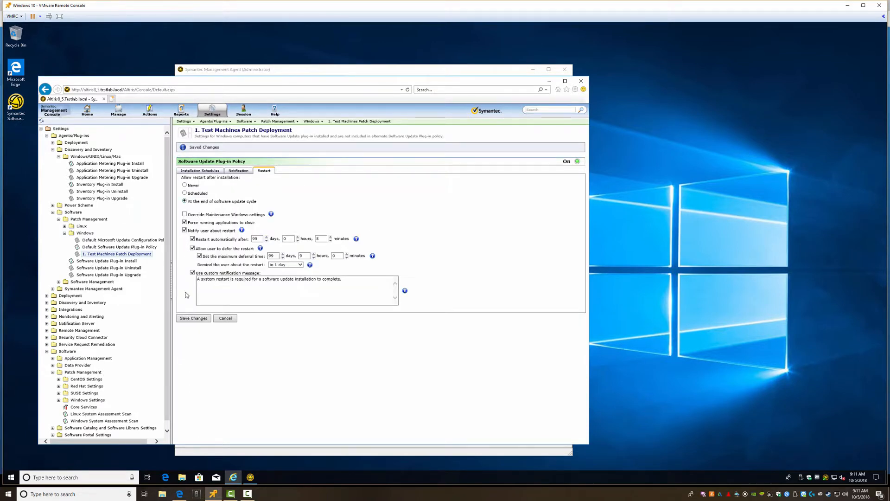
{"action": "left_click", "coordinate": [189, 320]}
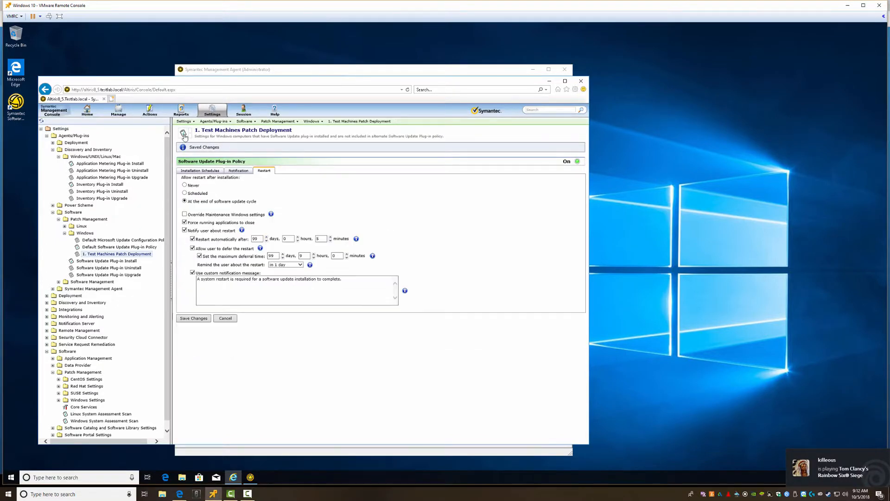
{"action": "left_click", "coordinate": [200, 171]}
{"action": "left_click", "coordinate": [296, 70]}
{"action": "left_click", "coordinate": [453, 84]}
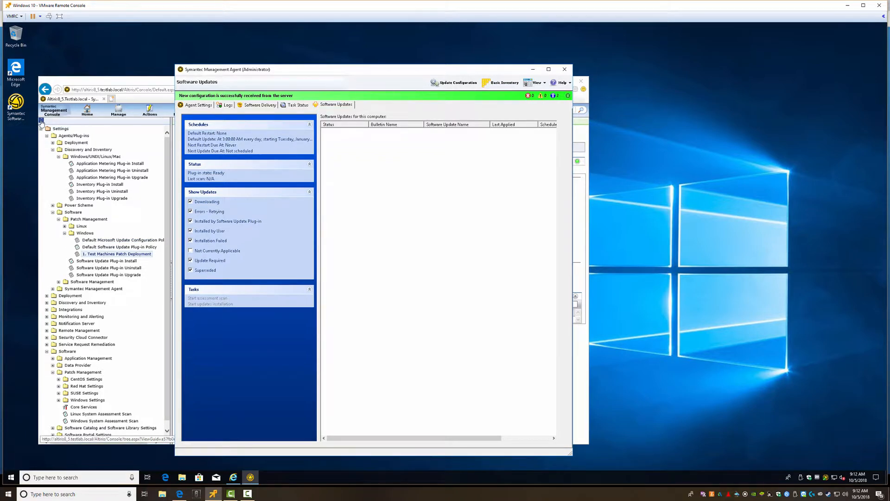
Step: Create a folder named "1. Lab Settings" directly under the Settings root in the Symantec Management Console
{"action": "left_click", "coordinate": [64, 131]}
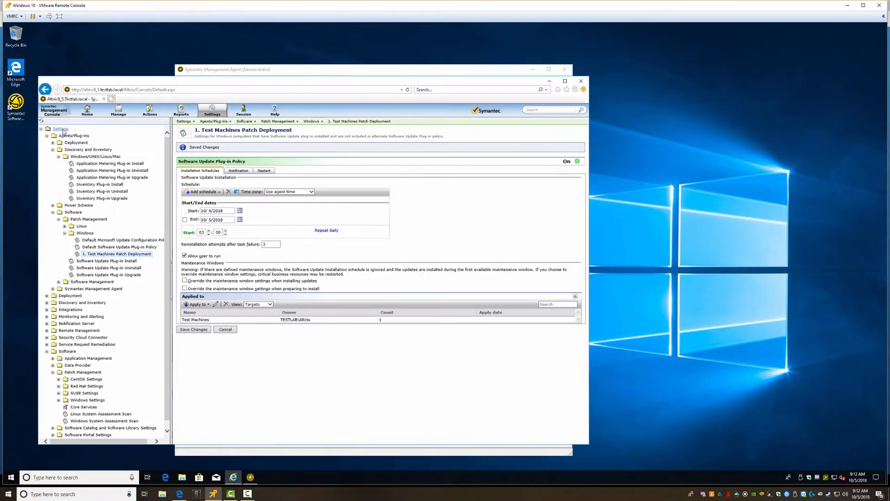
{"action": "right_click", "coordinate": [63, 130]}
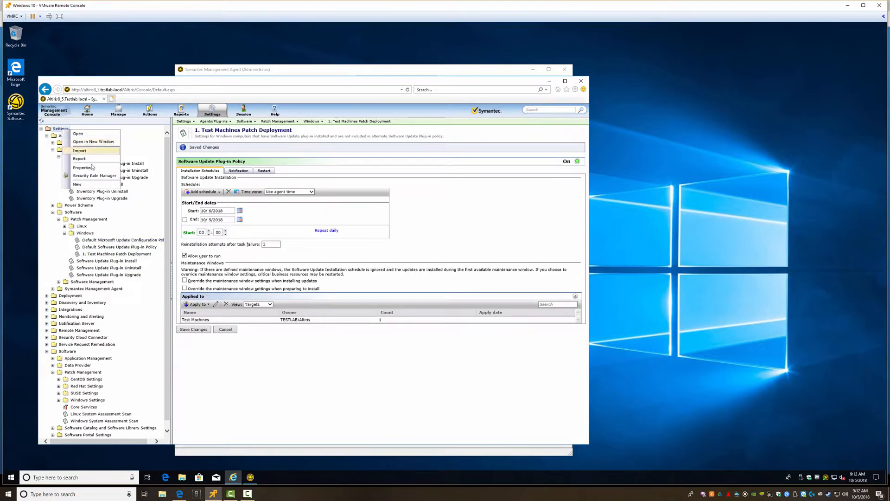
{"action": "mouse_move", "coordinate": [93, 184]}
{"action": "left_click", "coordinate": [136, 185]}
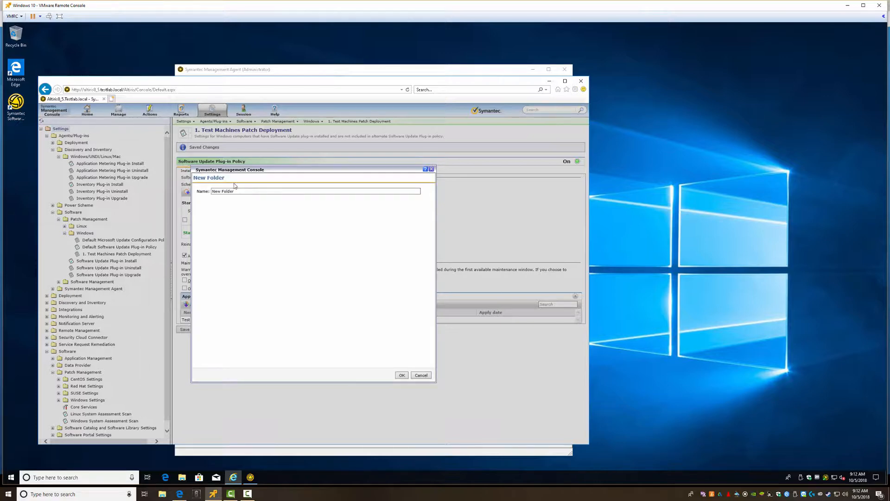
{"action": "type", "text": "1"}
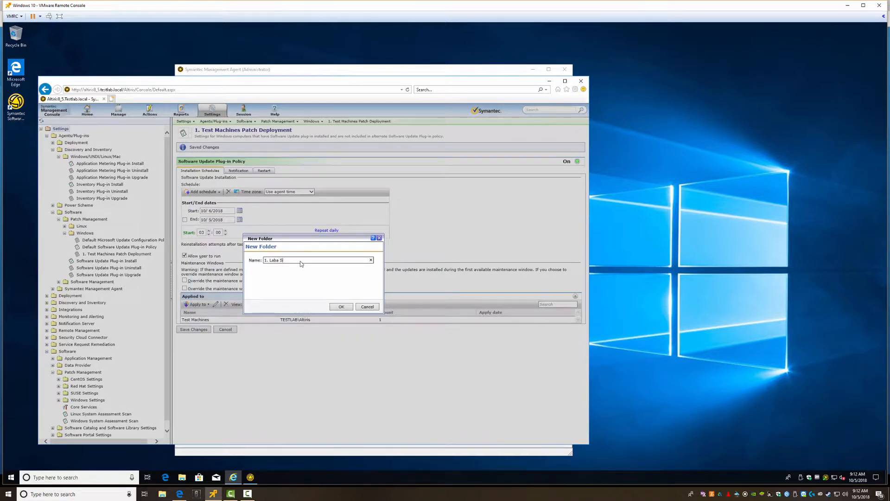
{"action": "type", "text": ". Lab Settings"}
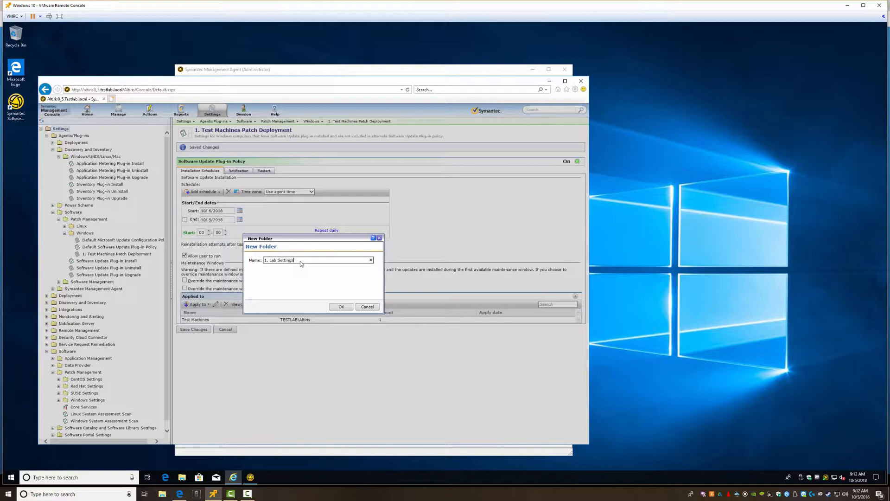
{"action": "left_click", "coordinate": [341, 307]}
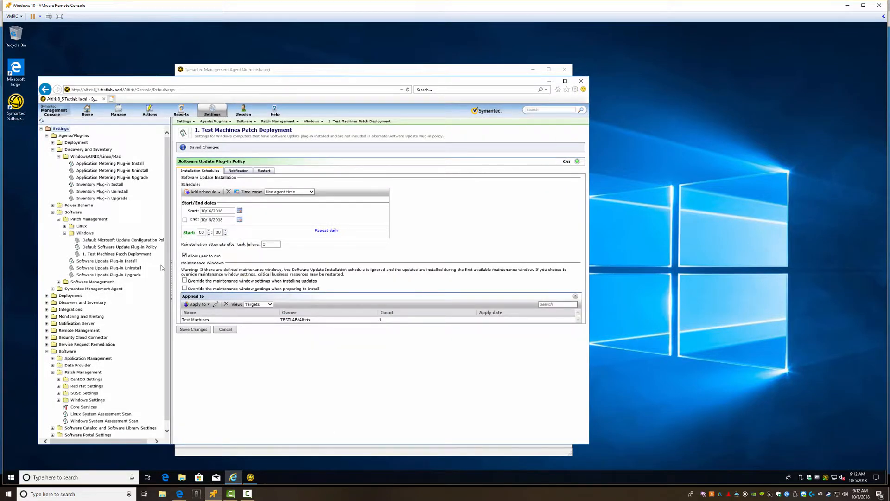
{"action": "left_click", "coordinate": [91, 226]}
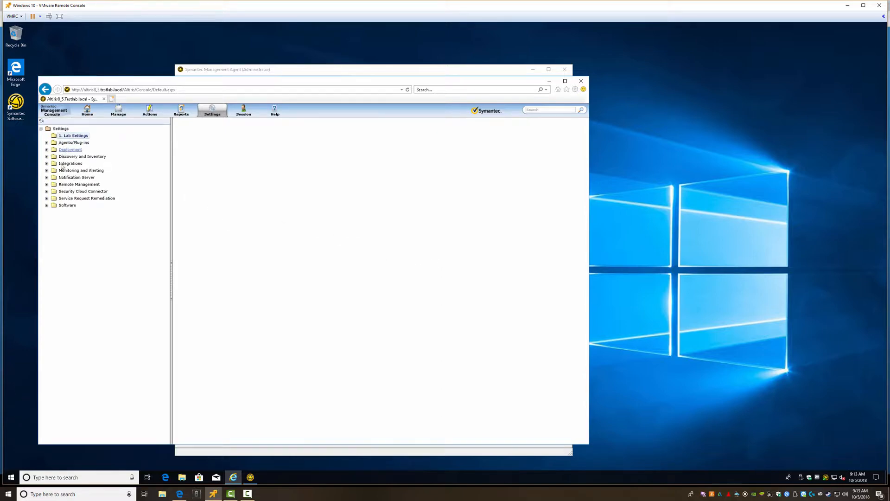
Step: Move 1. Test Machines Patch Deployment and Default Software Update Plug-in Policy from the Patch Management Windows folder into 1. Lab Settings
{"action": "left_click", "coordinate": [47, 143]}
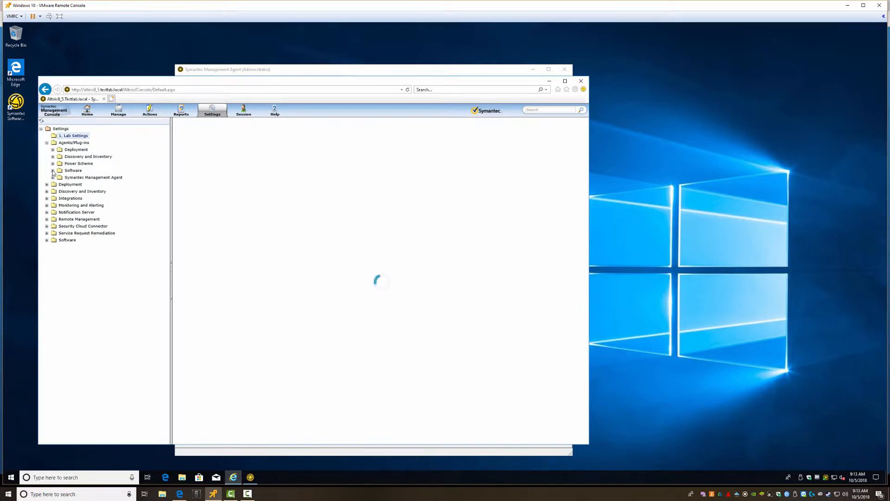
{"action": "left_click", "coordinate": [53, 171]}
{"action": "left_click", "coordinate": [59, 178]}
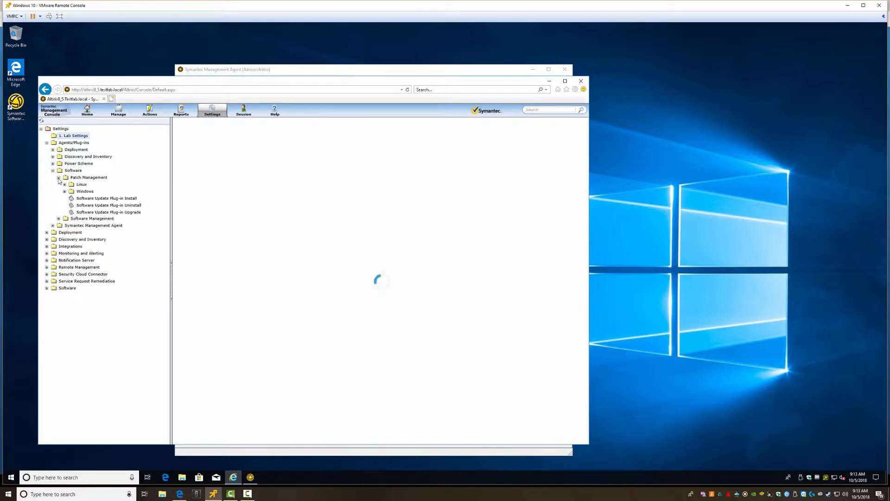
{"action": "left_click", "coordinate": [65, 191]}
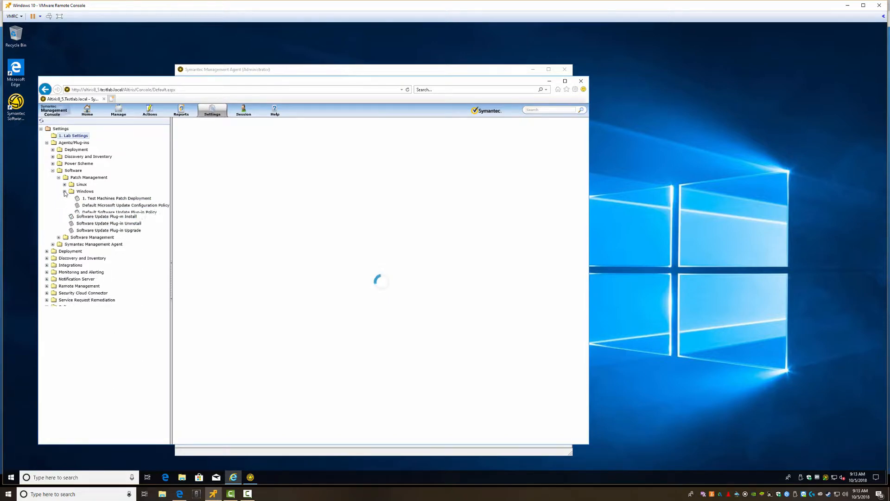
{"action": "left_click_drag", "start_coordinate": [103, 200], "coordinate": [73, 138]}
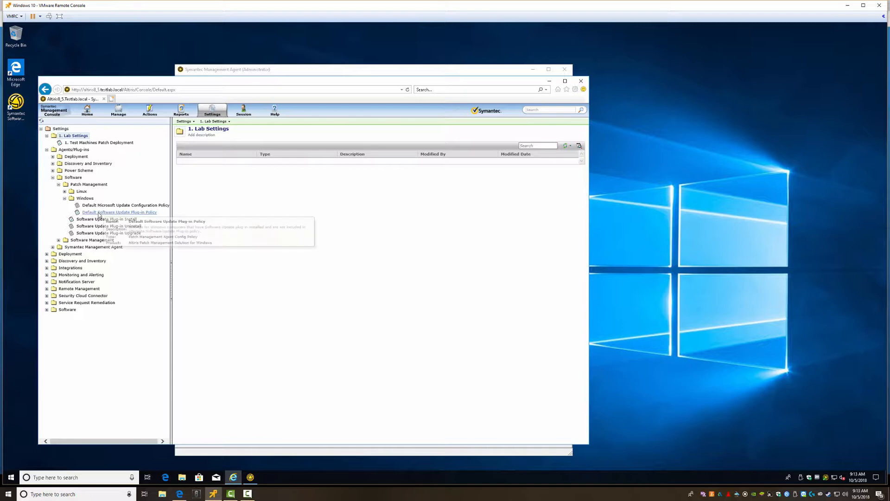
{"action": "left_click_drag", "start_coordinate": [99, 214], "coordinate": [69, 139]}
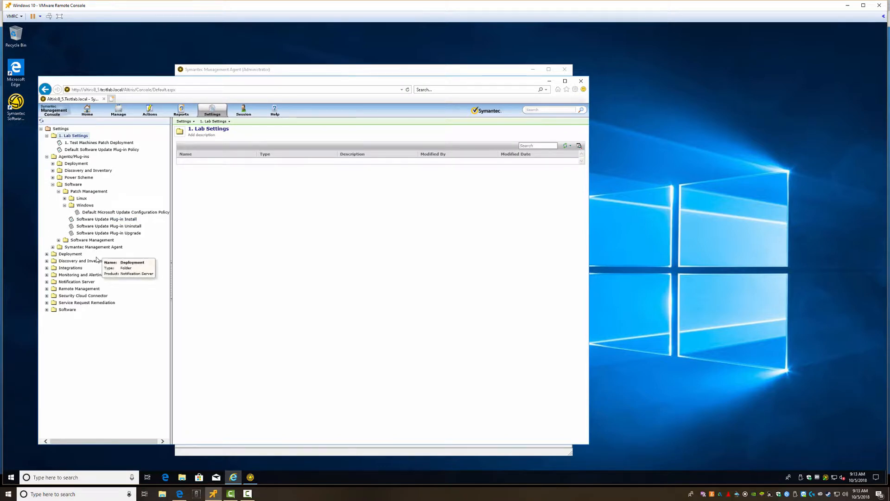
Step: Check the installation schedules of the default and test machines policies against the update schedule in the Symantec Management Agent
{"action": "left_click", "coordinate": [87, 150]}
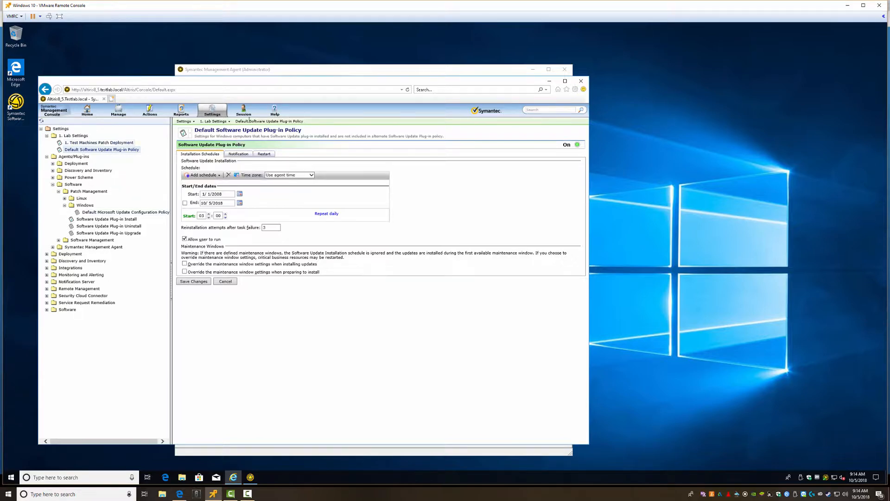
{"action": "left_click", "coordinate": [315, 69]}
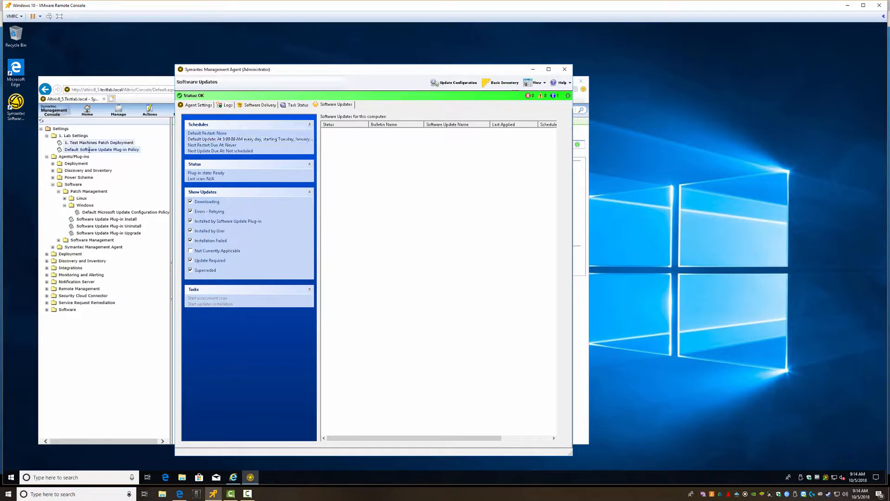
{"action": "left_click", "coordinate": [86, 143]}
{"action": "left_click", "coordinate": [85, 144]}
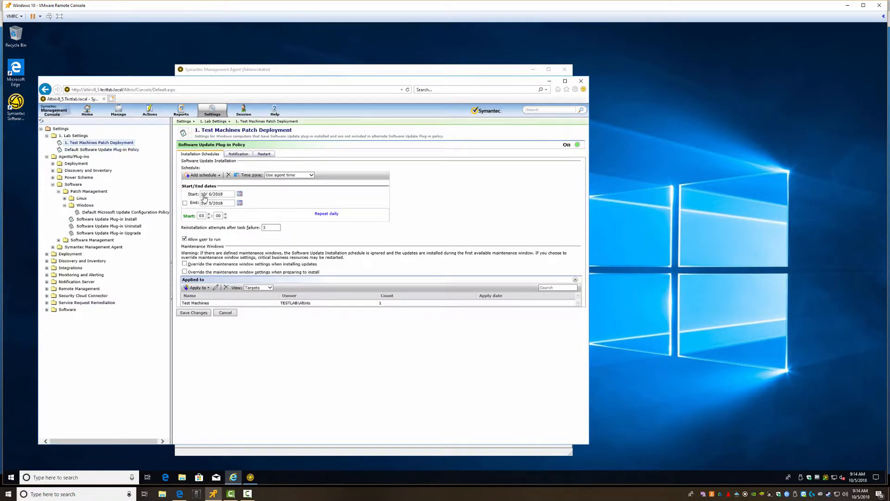
Step: List the computers the test machines policy applies to and check this PC's device name in the Windows system information
{"action": "left_click", "coordinate": [268, 288]}
{"action": "left_click", "coordinate": [237, 291]}
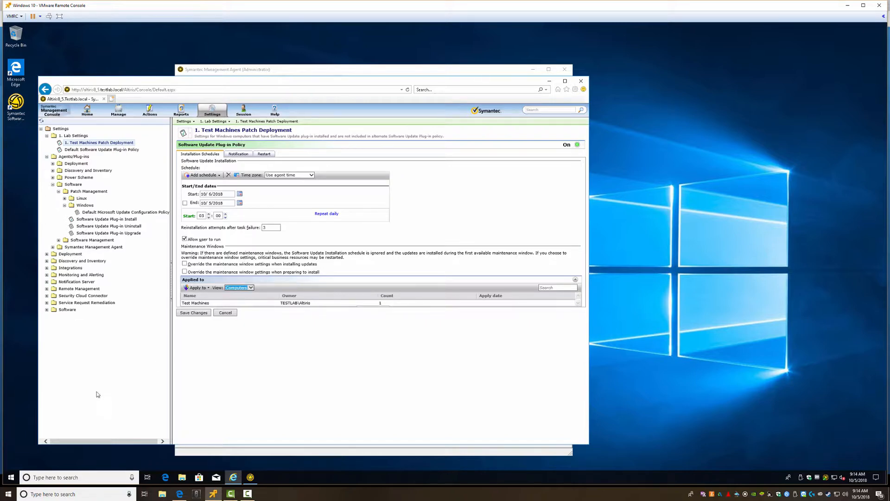
{"action": "right_click", "coordinate": [11, 477]}
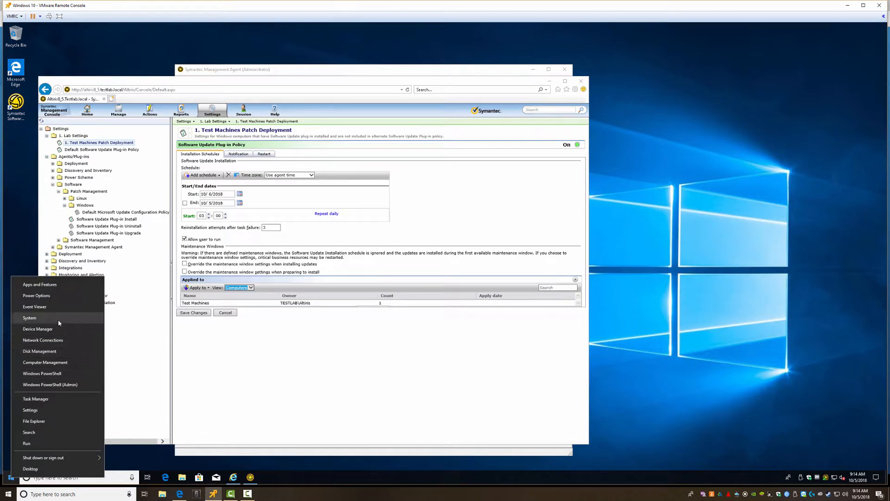
{"action": "left_click", "coordinate": [69, 321]}
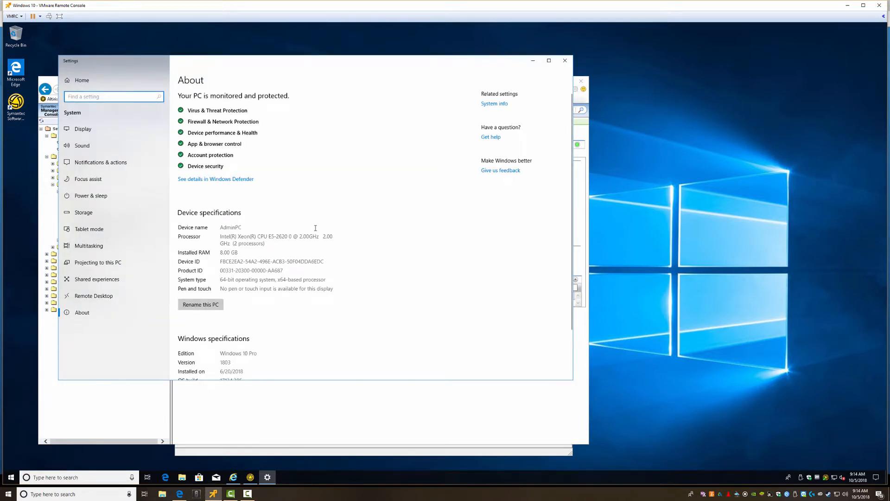
{"action": "double_click", "coordinate": [239, 228]}
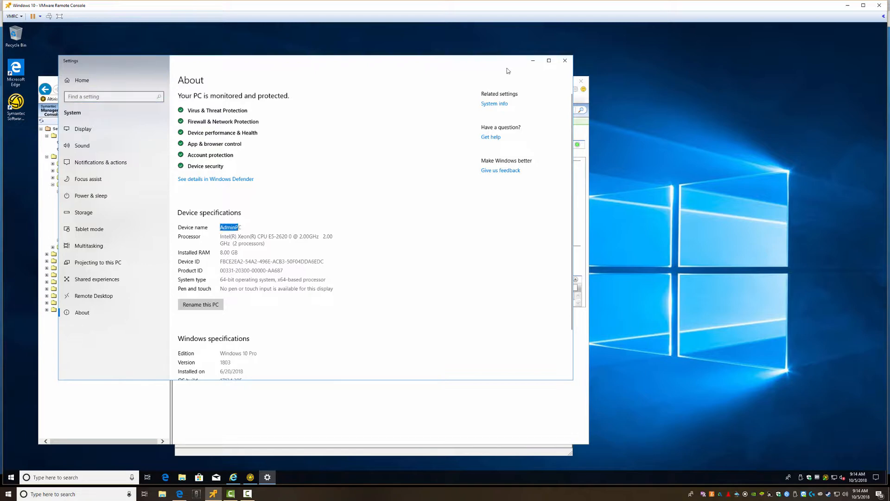
{"action": "left_click", "coordinate": [565, 60]}
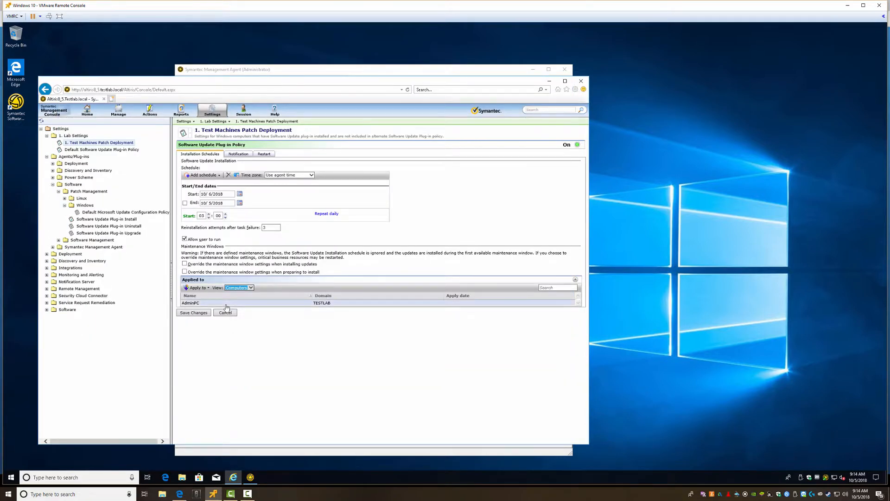
Step: Request another configuration update in the Symantec Management Agent and return to the management console
{"action": "left_click", "coordinate": [278, 69]}
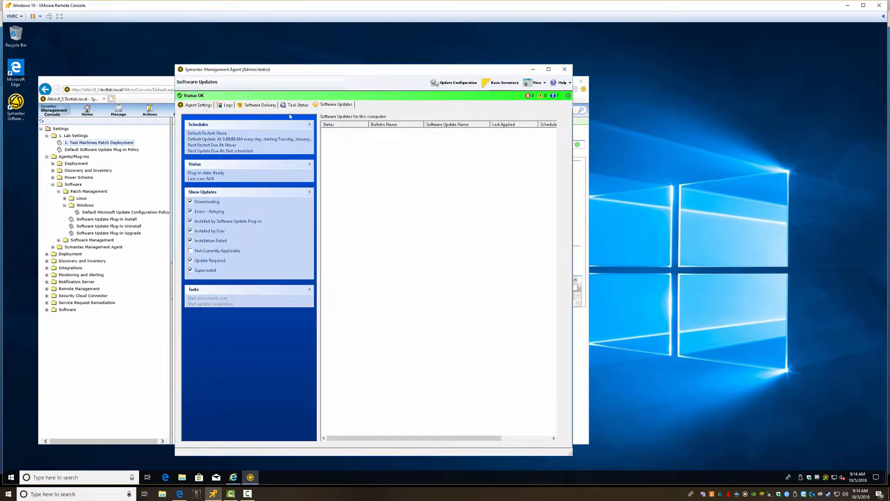
{"action": "left_click", "coordinate": [453, 84]}
{"action": "left_click", "coordinate": [145, 84]}
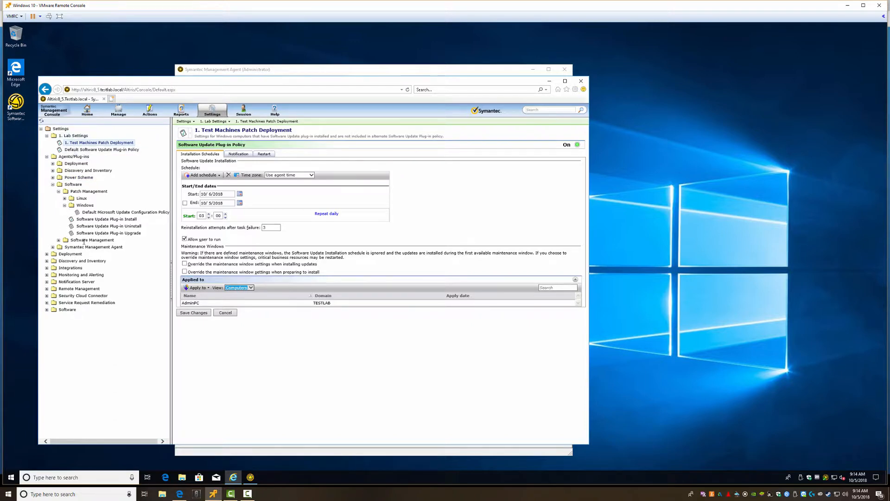
Step: Open the Windows System Assessment Scan policy under the Software Patch Management settings
{"action": "left_click", "coordinate": [46, 310]}
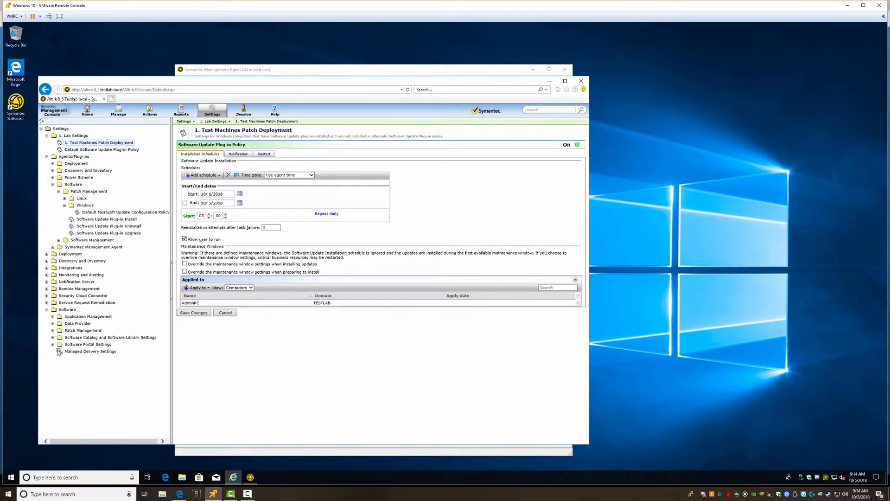
{"action": "left_click", "coordinate": [53, 331]}
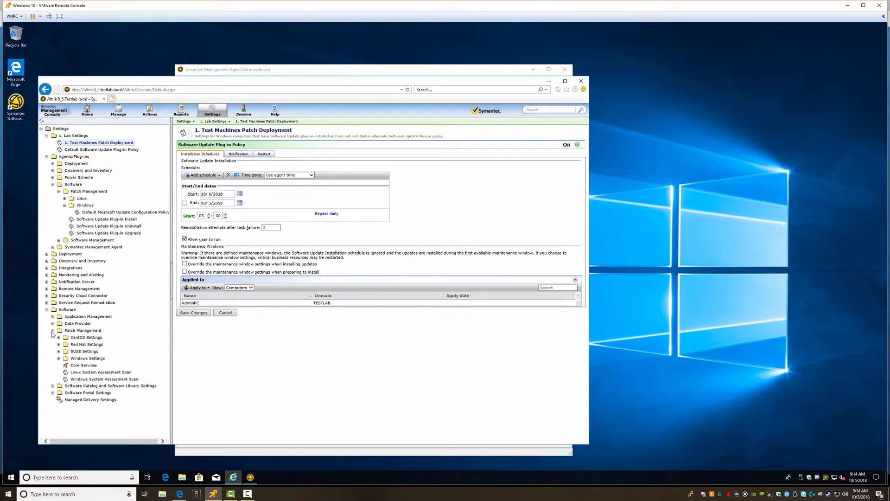
{"action": "left_click", "coordinate": [98, 379]}
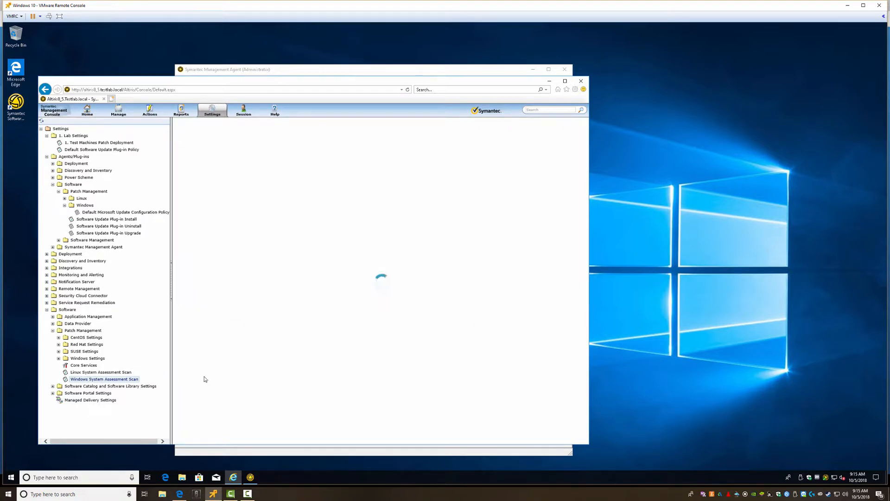
Step: Open the network share \\ALTIRIS8_5\c$ in File Explorer and move its window clear of the scan policy
{"action": "key", "text": "super+r"}
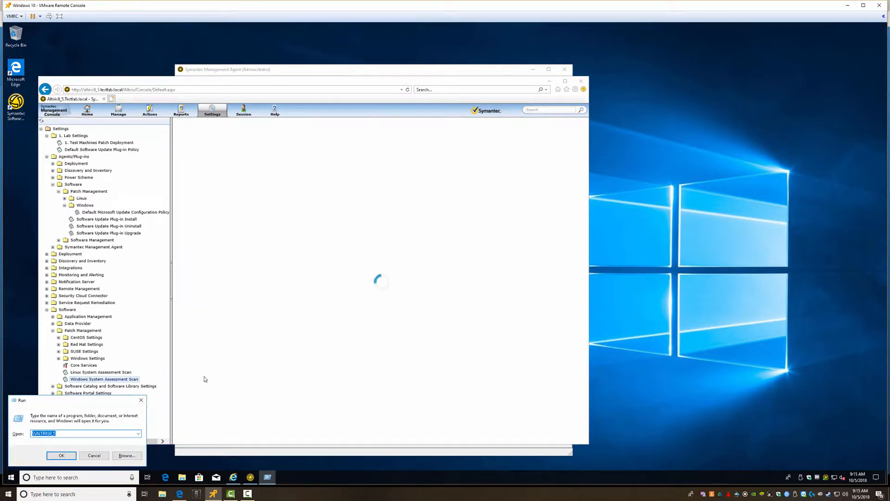
{"action": "type", "text": "\\\\ALTIRIS8_5\\c$"}
{"action": "key", "text": "Return"}
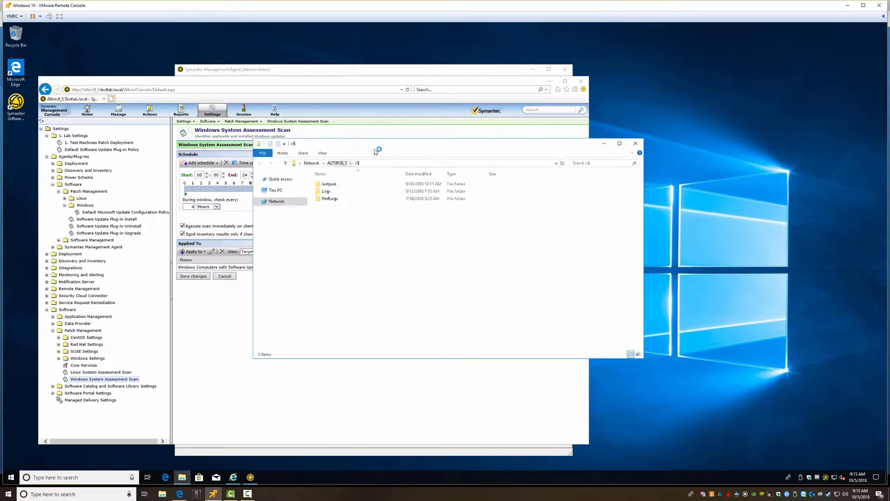
{"action": "left_click_drag", "start_coordinate": [420, 180], "coordinate": [575, 253]}
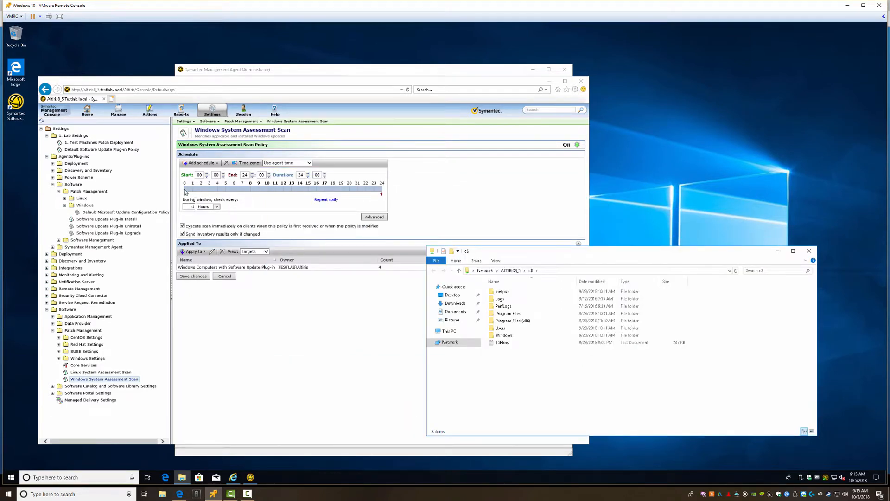
Step: Set the Windows System Assessment Scan to check every 12 hours and save the changes
{"action": "left_click", "coordinate": [203, 208]}
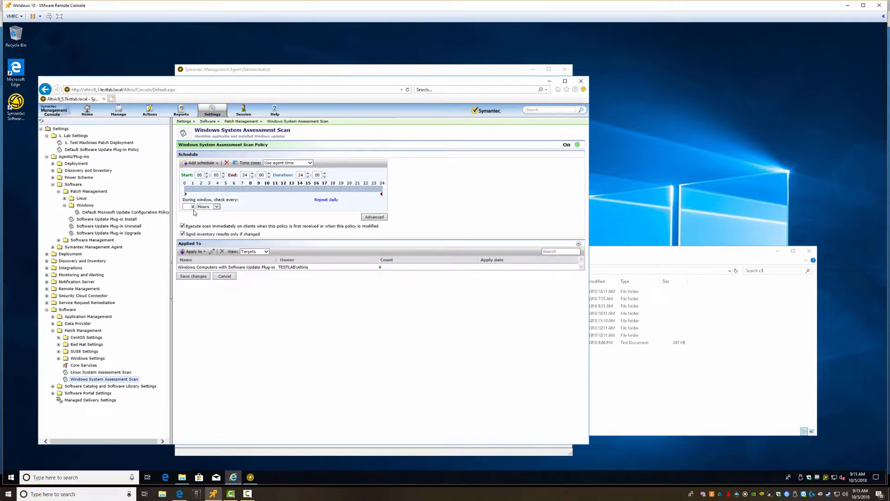
{"action": "left_click", "coordinate": [190, 277]}
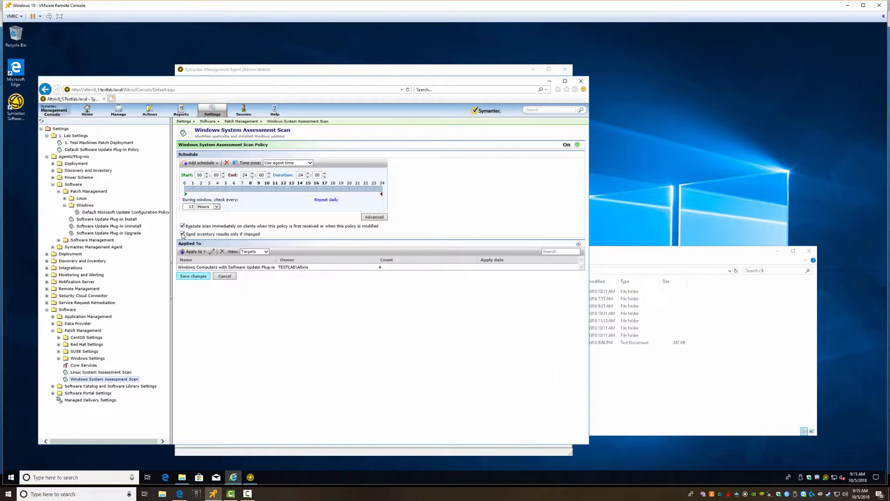
Step: Browse the c$ share to Program Files\Altiris\Patch Management\Packages, examine its package folders, and minimize File Explorer
{"action": "left_click", "coordinate": [633, 391]}
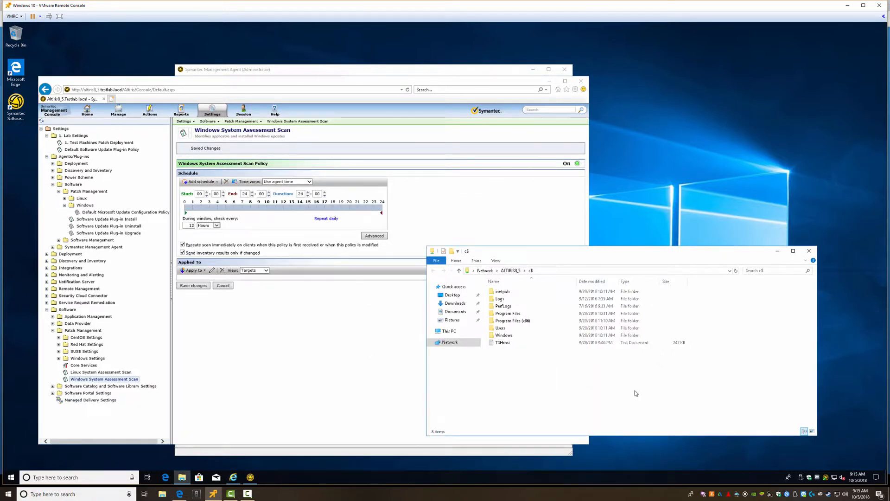
{"action": "left_click", "coordinate": [506, 313]}
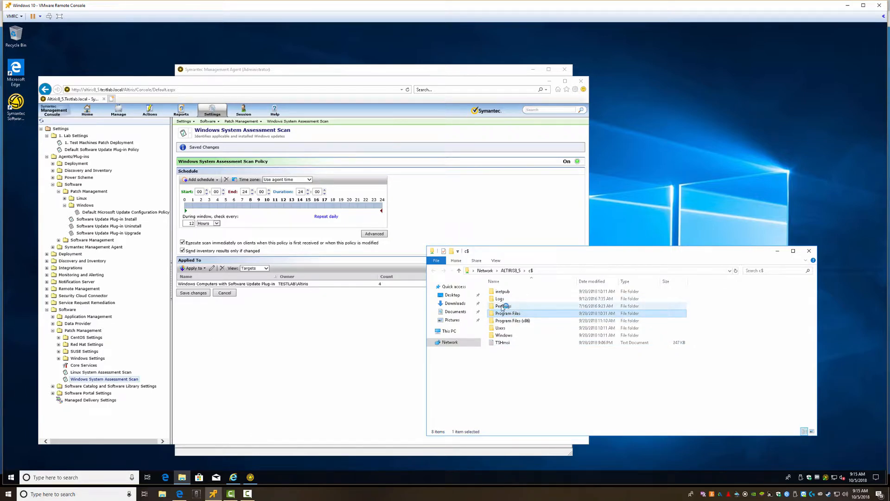
{"action": "double_click", "coordinate": [509, 313]}
{"action": "left_click", "coordinate": [503, 292]}
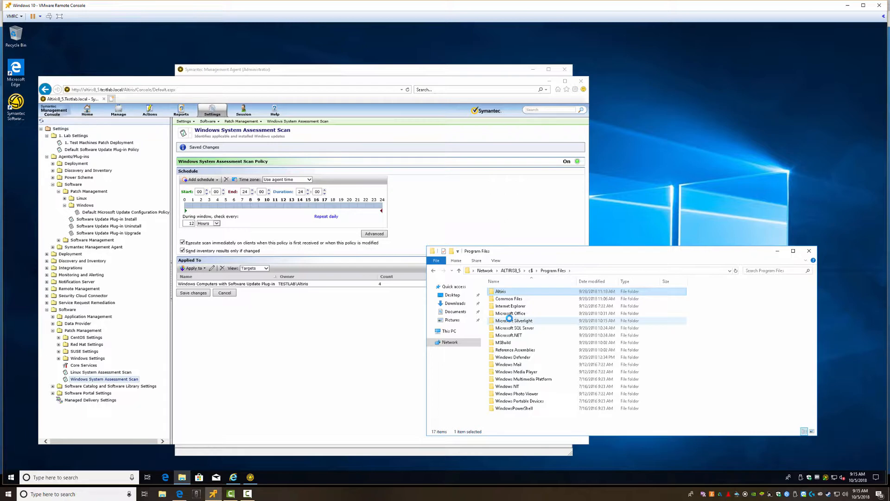
{"action": "key", "text": "Return"}
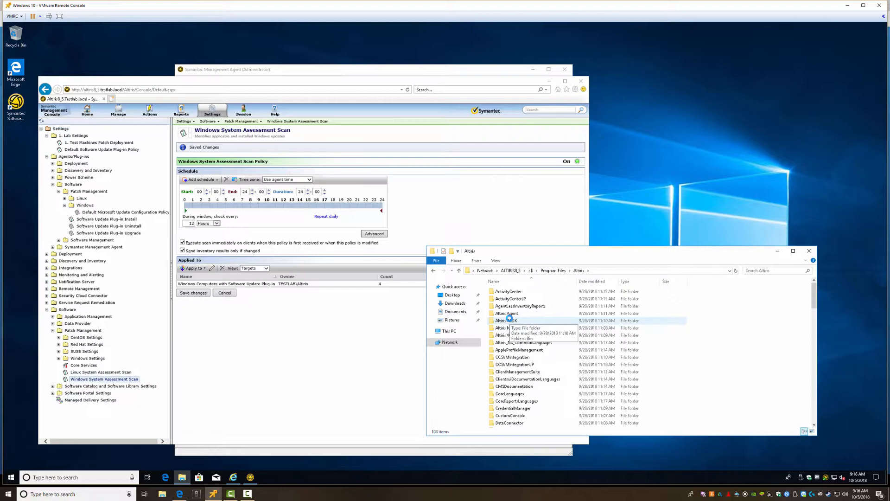
{"action": "key", "text": "p"}
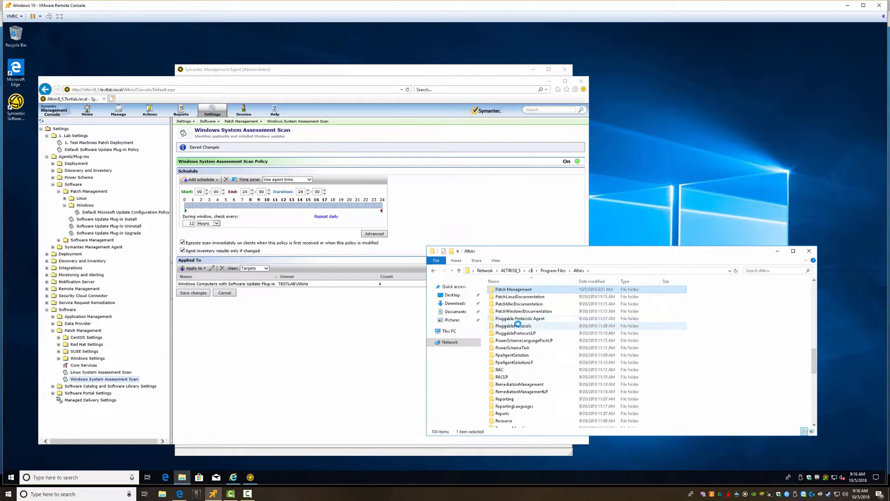
{"action": "key", "text": "Return"}
{"action": "double_click", "coordinate": [506, 329]}
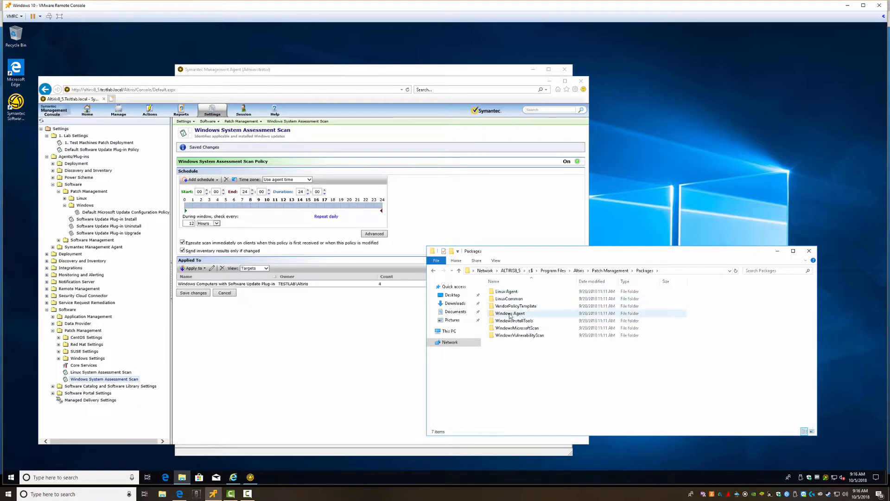
{"action": "left_click", "coordinate": [508, 315]}
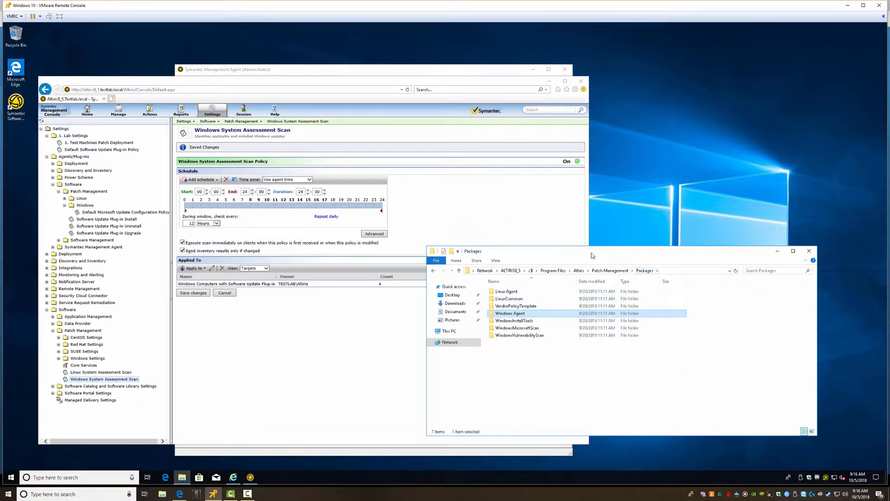
{"action": "left_click", "coordinate": [777, 252]}
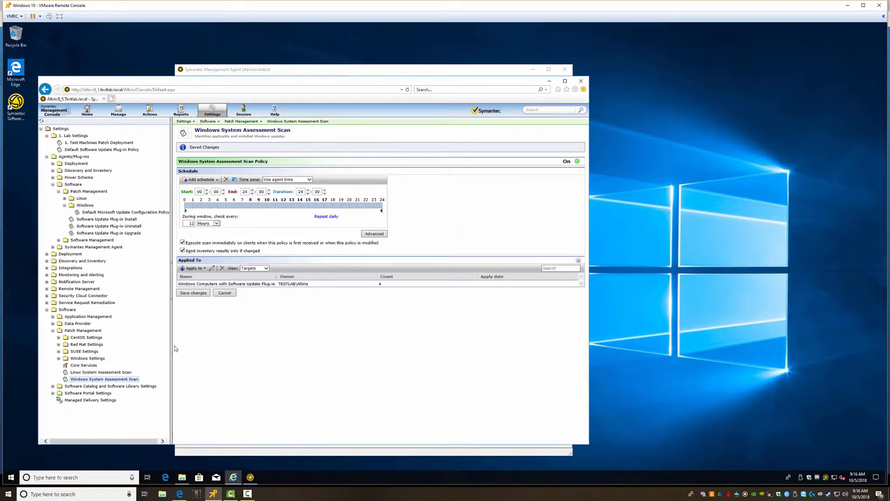
Step: Open the Patch Management Core Services settings and highlight the path of the software update package location
{"action": "left_click", "coordinate": [74, 364]}
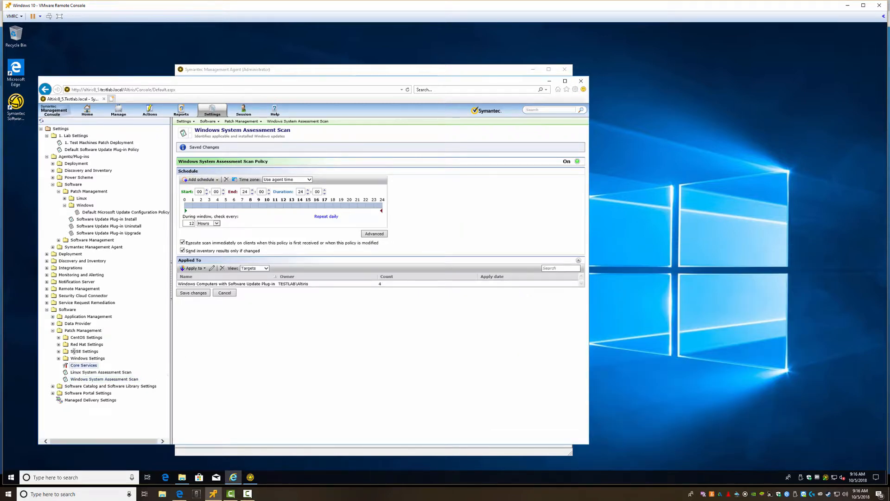
{"action": "left_click", "coordinate": [58, 358]}
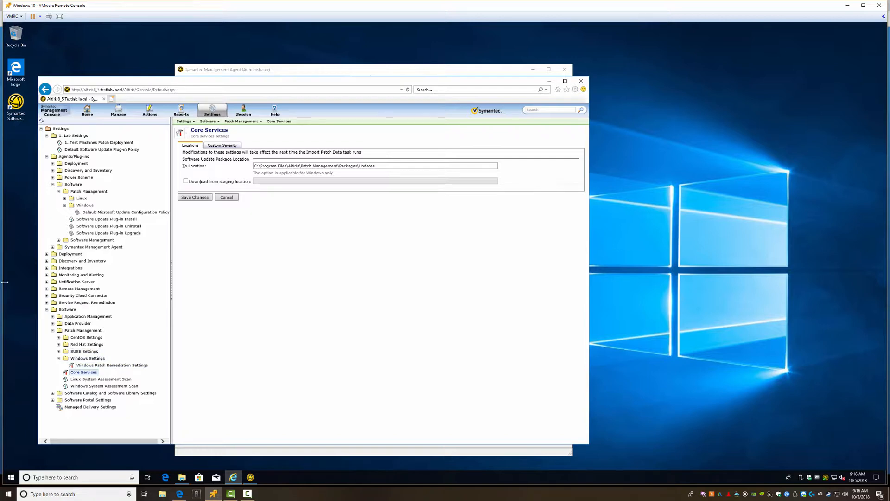
{"action": "left_click_drag", "start_coordinate": [338, 166], "coordinate": [393, 170]}
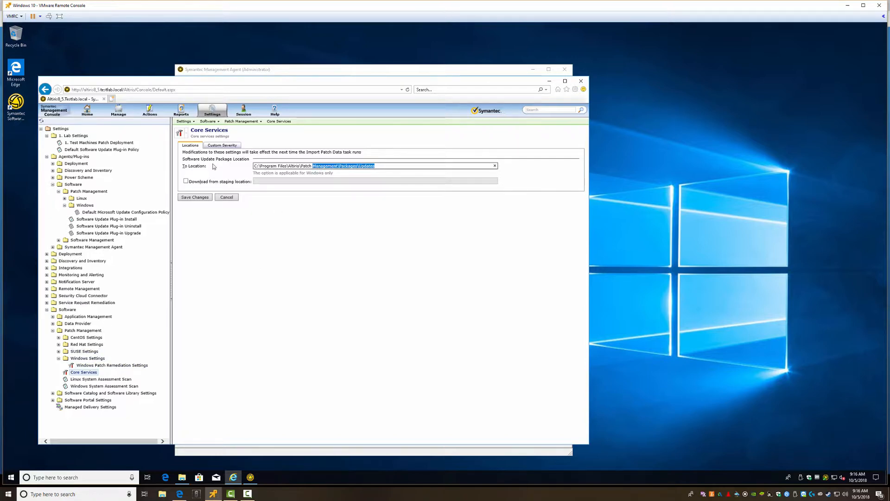
Step: Add the custom severity levels Lab Critical and Lab Important to Core Services and save the changes
{"action": "left_click", "coordinate": [224, 145]}
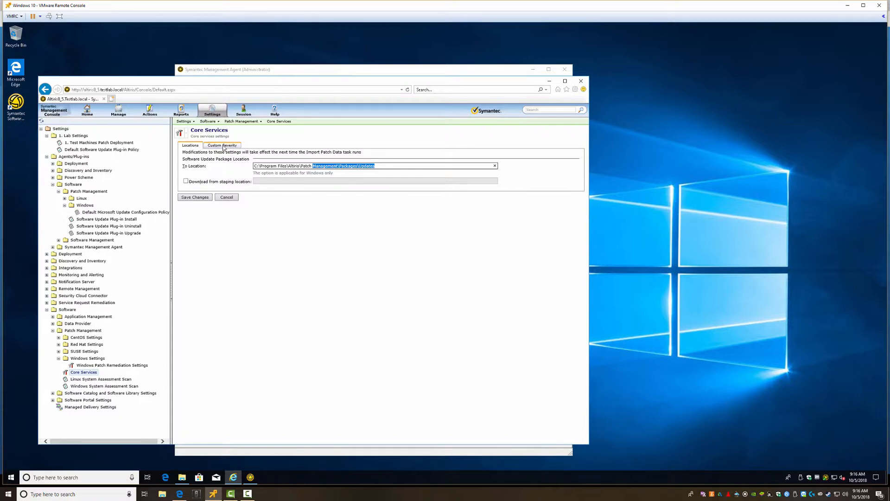
{"action": "left_click", "coordinate": [231, 175]}
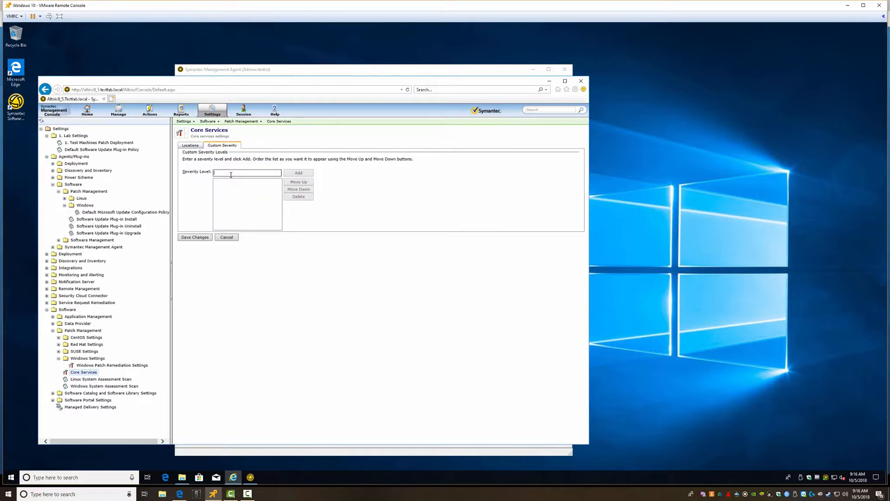
{"action": "type", "text": "Lab Important"}
{"action": "left_click", "coordinate": [295, 174]}
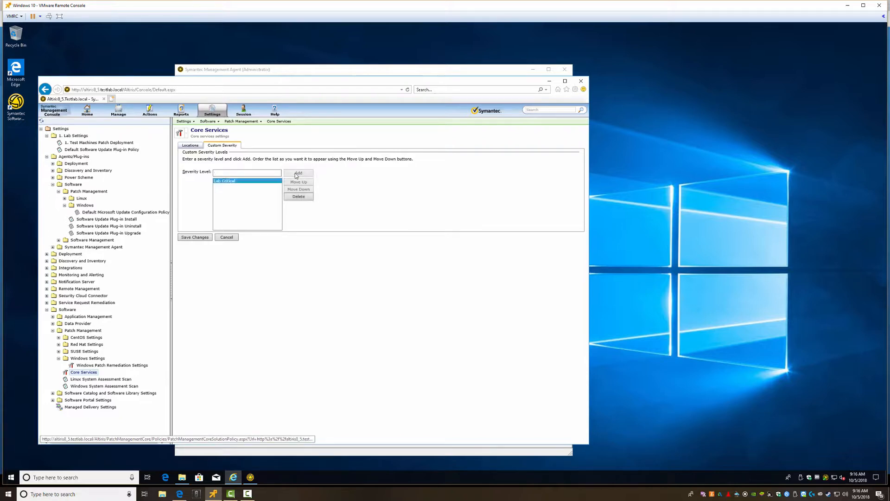
{"action": "left_click", "coordinate": [253, 173]}
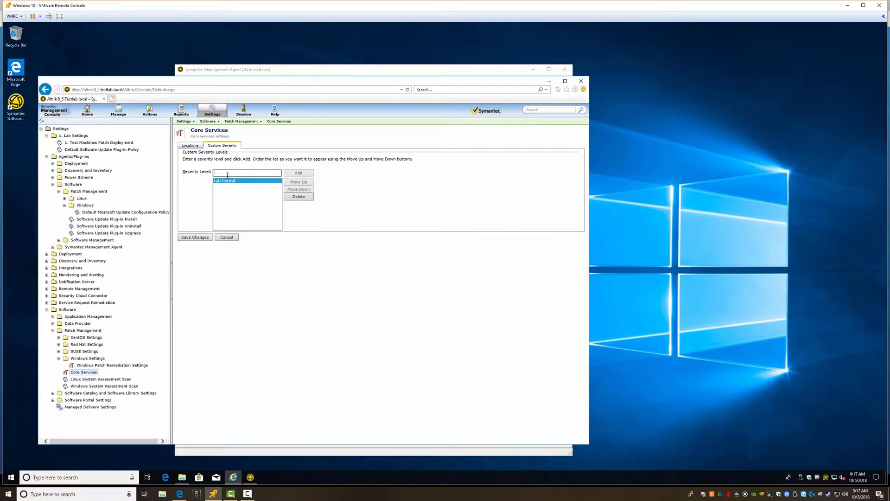
{"action": "type", "text": "Lab Impo"}
{"action": "left_click", "coordinate": [297, 174]}
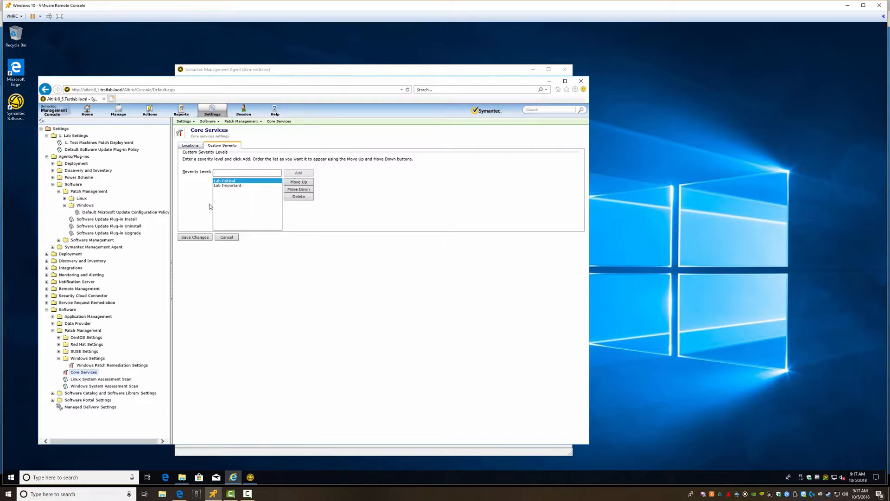
{"action": "left_click", "coordinate": [193, 144]}
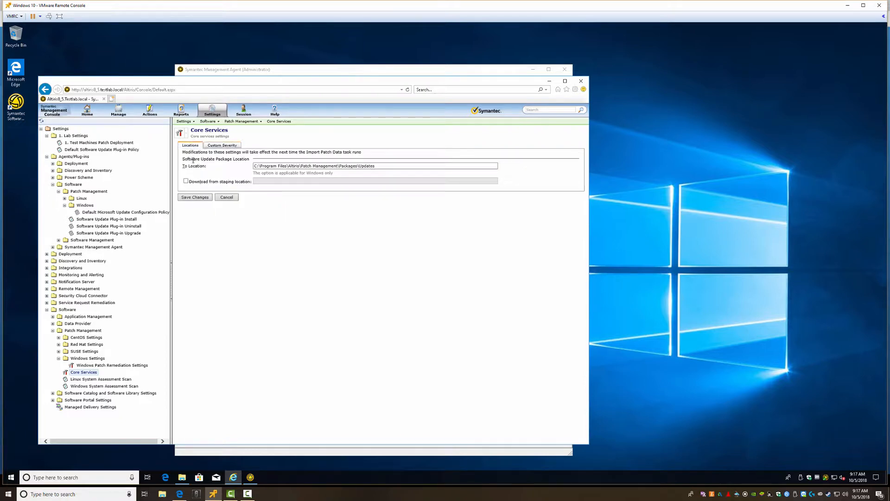
{"action": "left_click", "coordinate": [194, 197]}
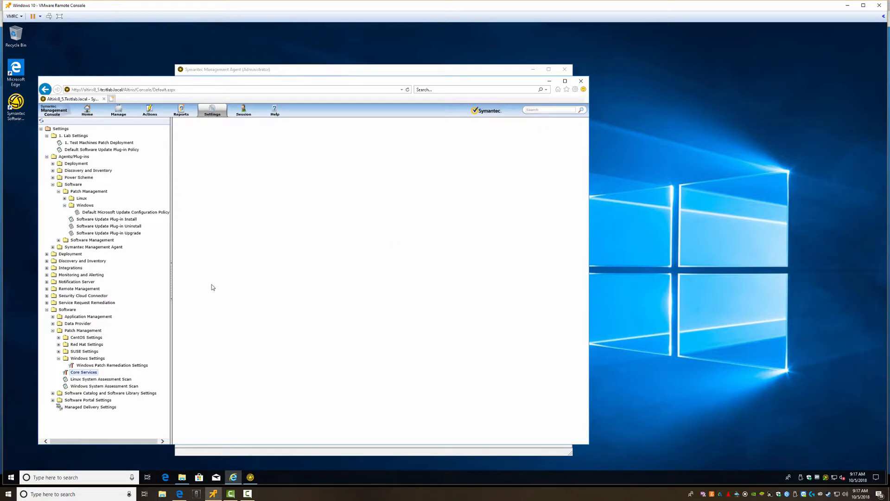
Step: Open the Windows Patch Remediation Settings and examine the default resource target and the filter update schedule's advanced options
{"action": "left_click", "coordinate": [113, 366]}
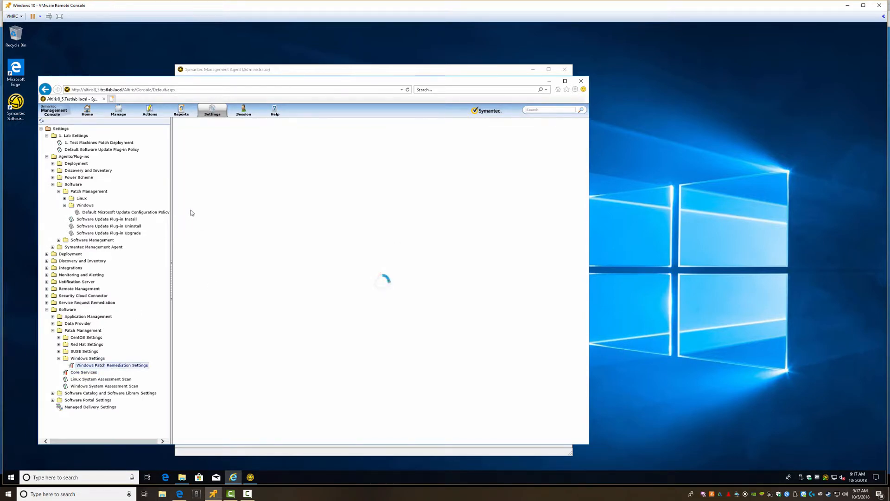
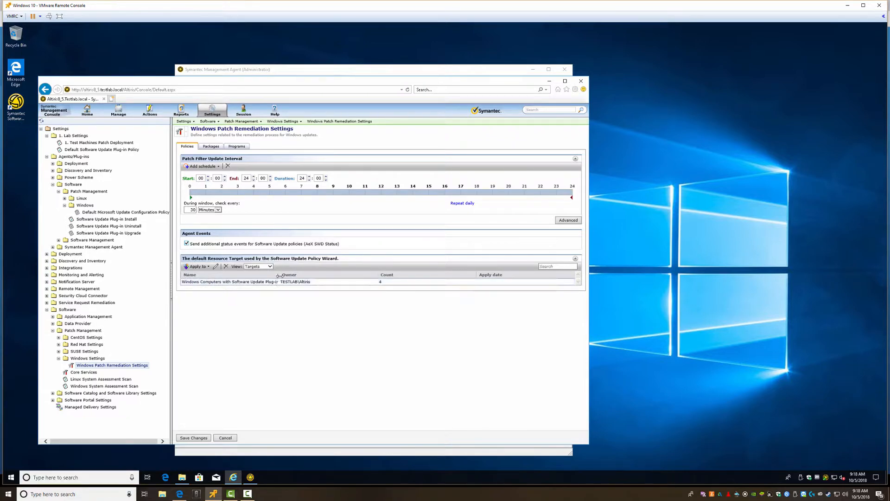
{"action": "left_click_drag", "start_coordinate": [280, 275], "coordinate": [317, 276]}
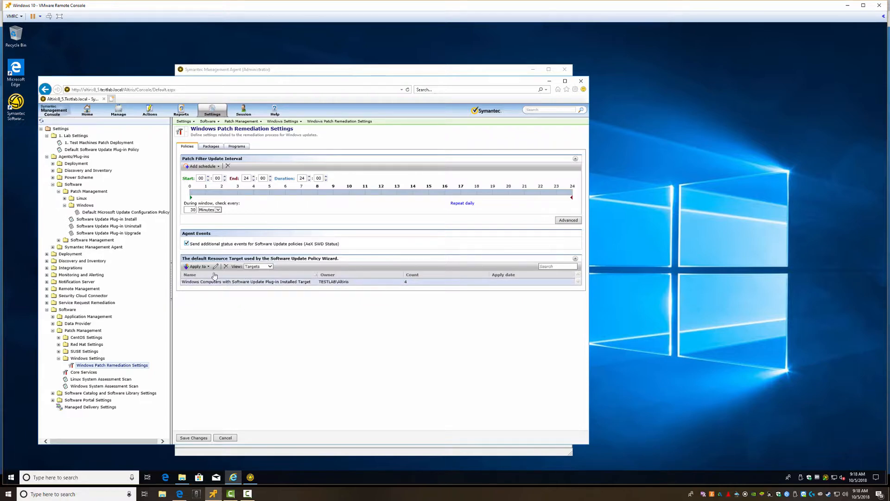
{"action": "left_click", "coordinate": [567, 221]}
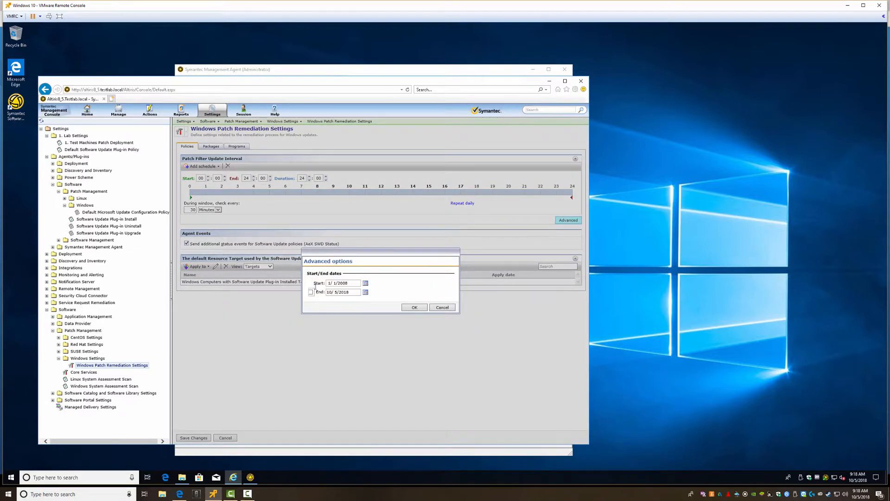
{"action": "left_click", "coordinate": [443, 307]}
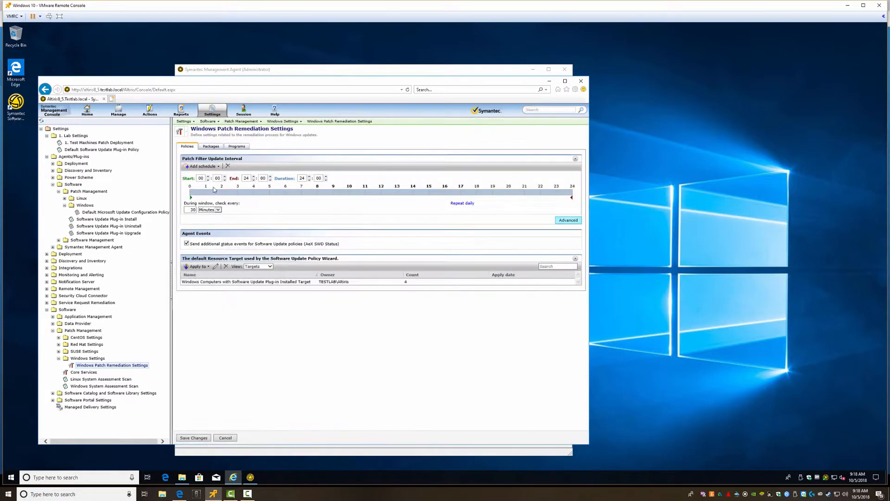
Step: Try assigning Windows update packages to All Package Servers and then to Package Servers by site in the remediation package settings
{"action": "left_click", "coordinate": [211, 147]}
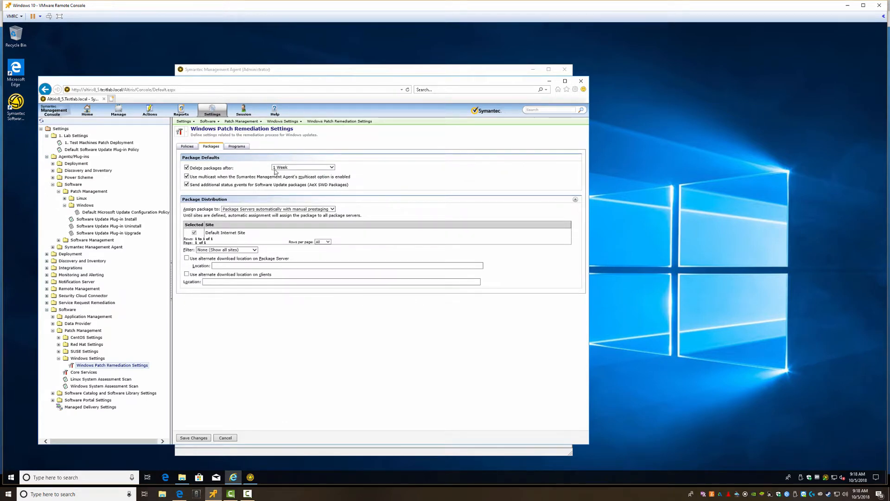
{"action": "left_click", "coordinate": [186, 183]}
{"action": "left_click", "coordinate": [186, 184]}
{"action": "left_click", "coordinate": [243, 209]}
{"action": "left_click", "coordinate": [244, 195]}
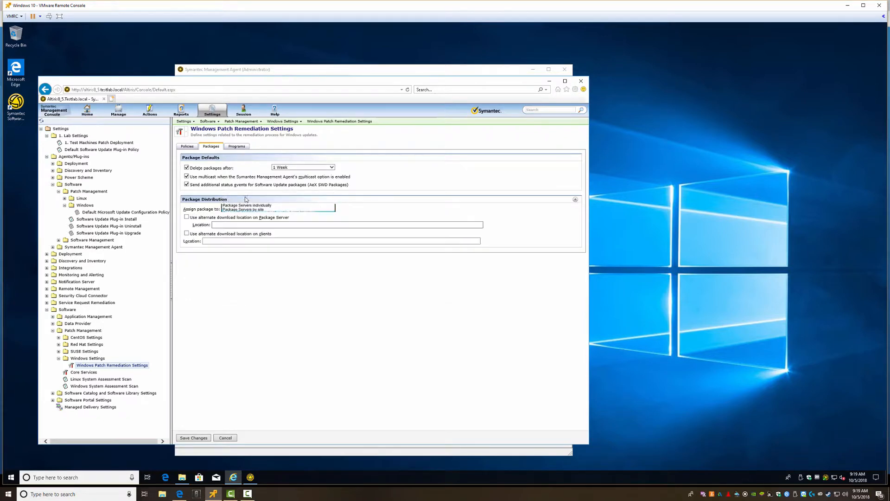
{"action": "left_click", "coordinate": [247, 209]}
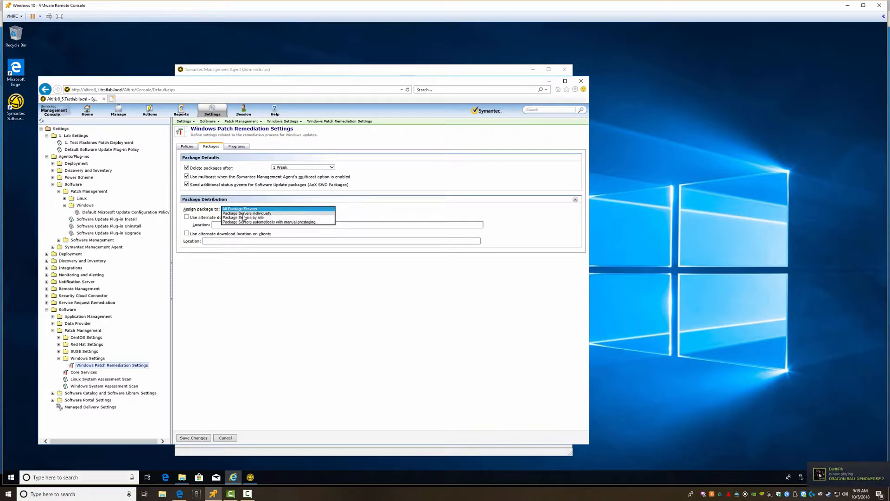
{"action": "left_click", "coordinate": [243, 217]}
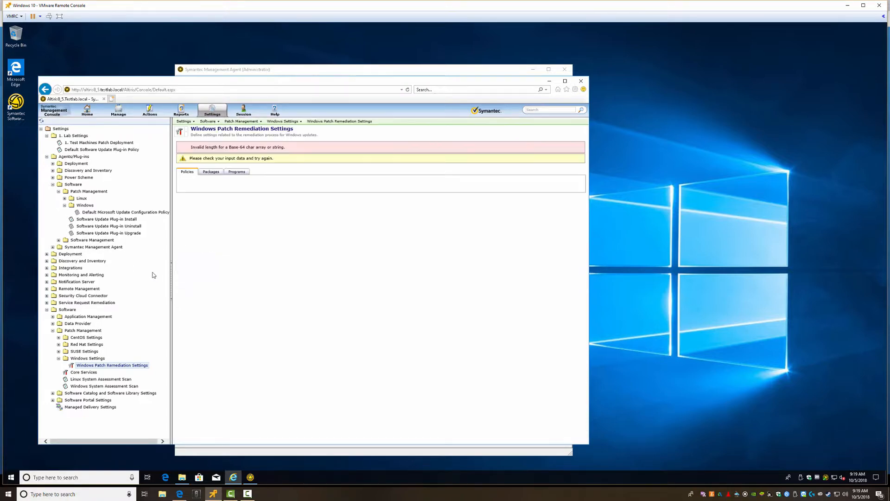
Step: Try to set the package assignment to All Package Servers again and open the remediation program settings
{"action": "left_click", "coordinate": [211, 169]}
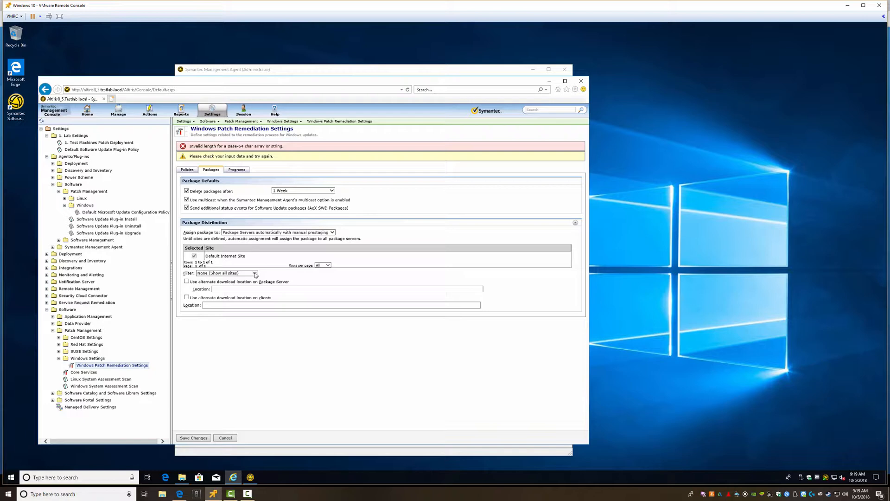
{"action": "left_click", "coordinate": [263, 233]}
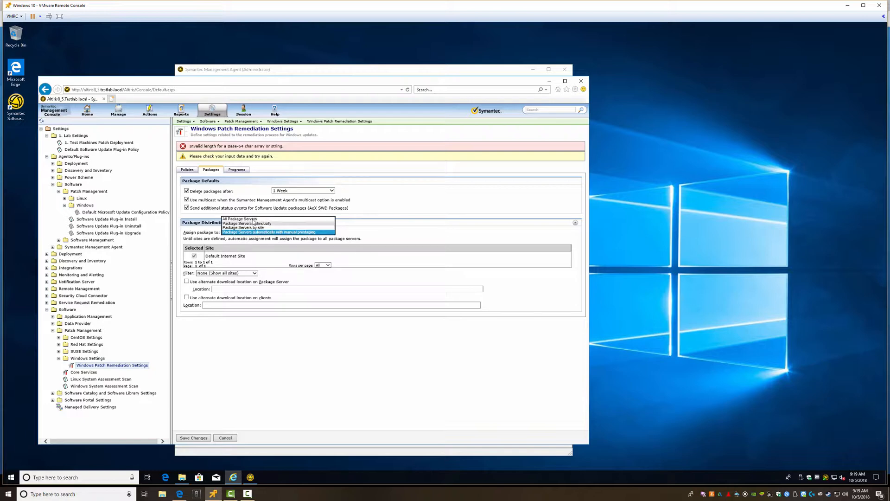
{"action": "left_click", "coordinate": [254, 219]}
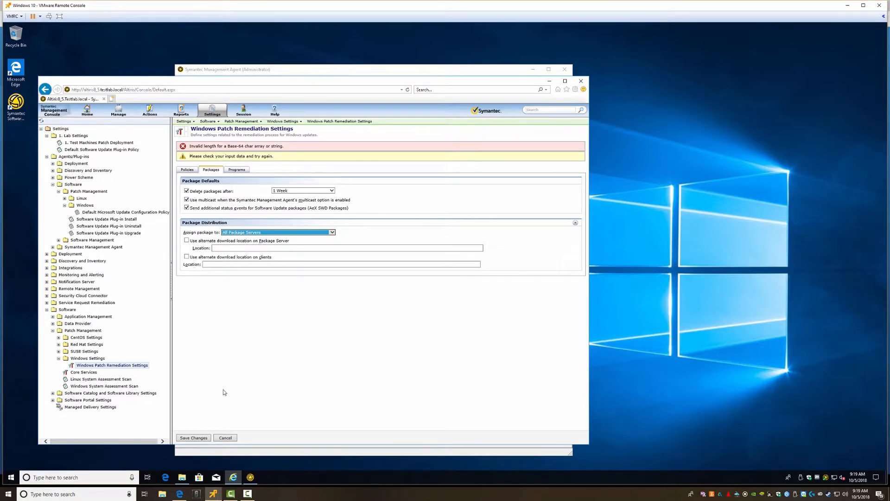
{"action": "left_click", "coordinate": [235, 169]}
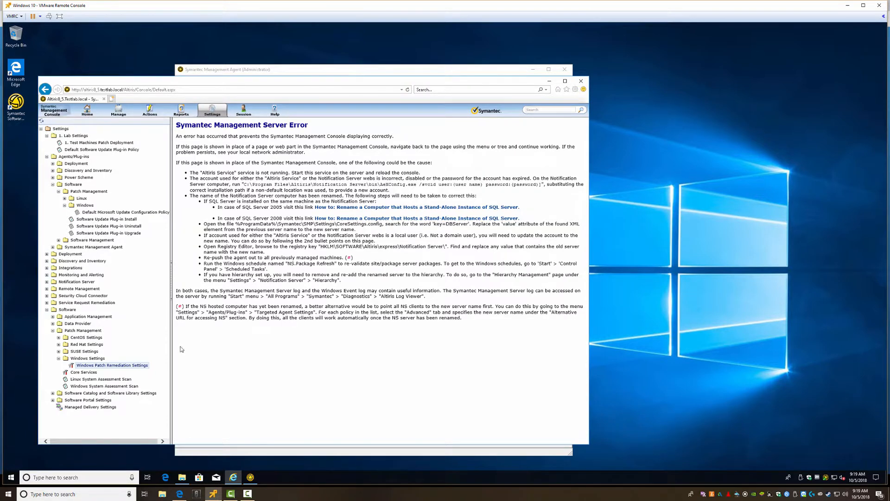
Step: Reload the management console with the Windows Patch Remediation Settings page
{"action": "mouse_move", "coordinate": [212, 111]}
{"action": "key", "text": "F5"}
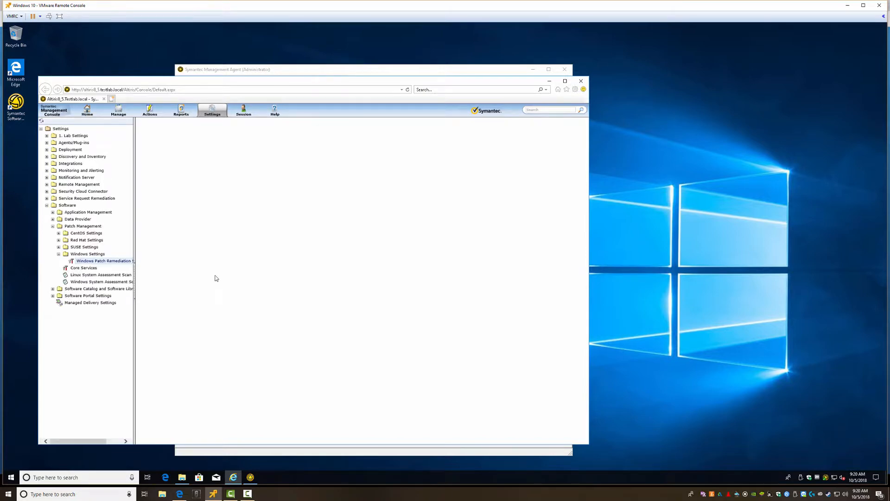
{"action": "left_click", "coordinate": [18, 119]}
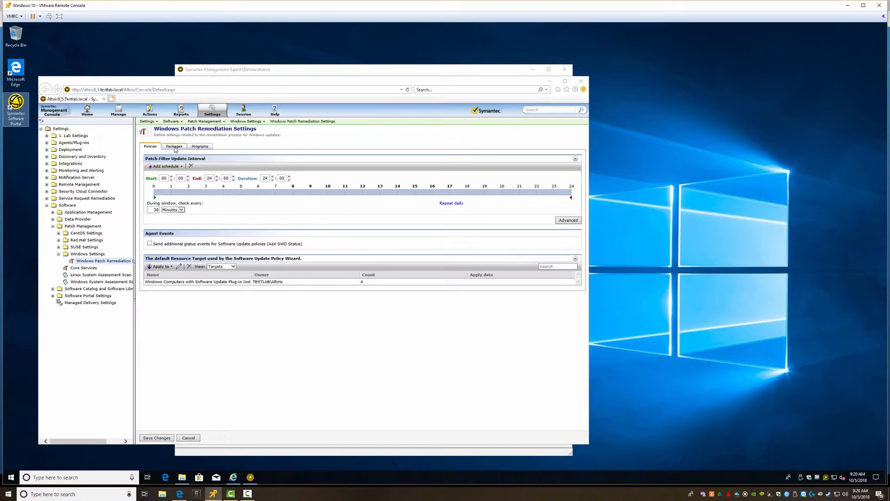
Step: Enable sending additional status events for Software Update policies and open the remediation package settings
{"action": "double_click", "coordinate": [157, 209]}
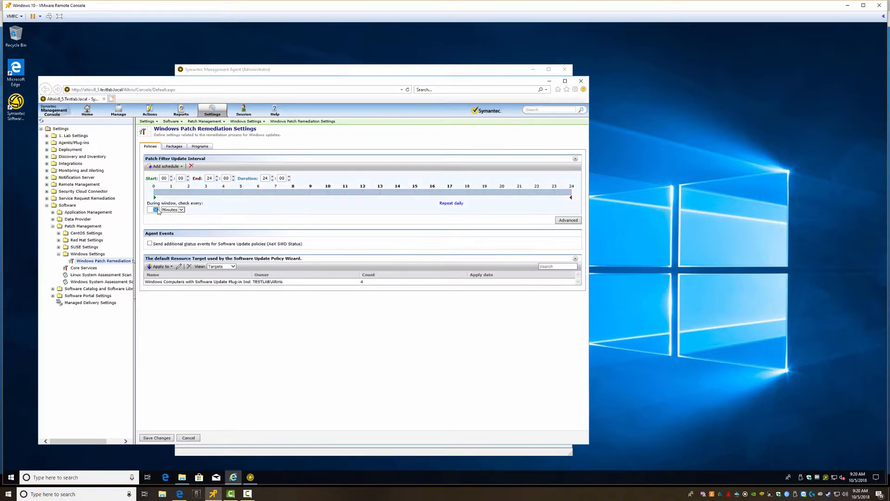
{"action": "left_click", "coordinate": [150, 243]}
{"action": "left_click", "coordinate": [179, 147]}
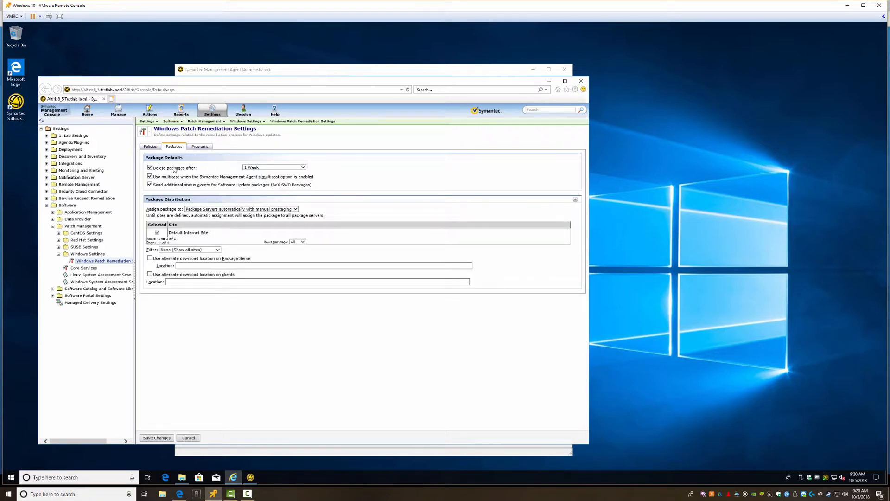
Step: Set Windows update packages to be deleted after 1 Month and assign them to All Package Servers
{"action": "left_click", "coordinate": [262, 168]}
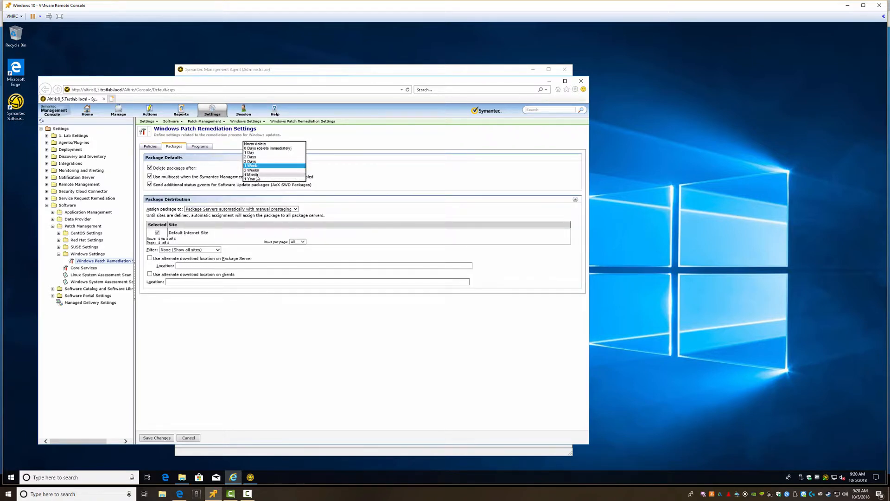
{"action": "left_click", "coordinate": [254, 174]}
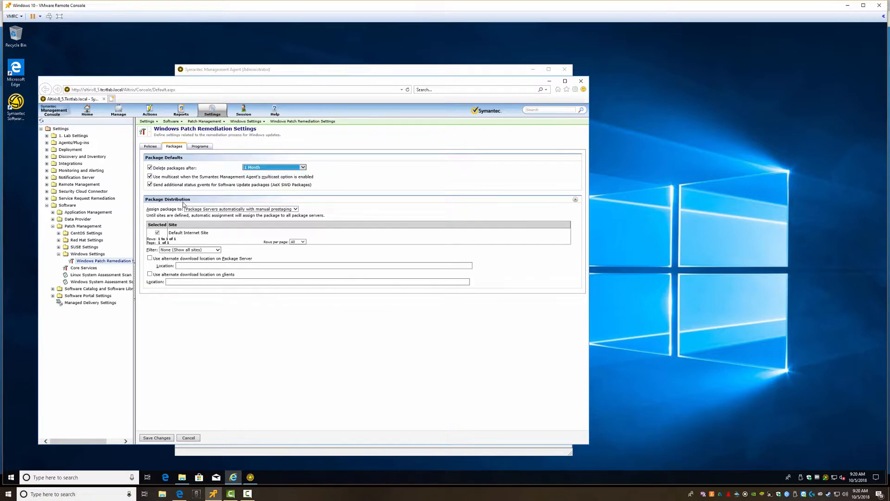
{"action": "left_click", "coordinate": [302, 167]}
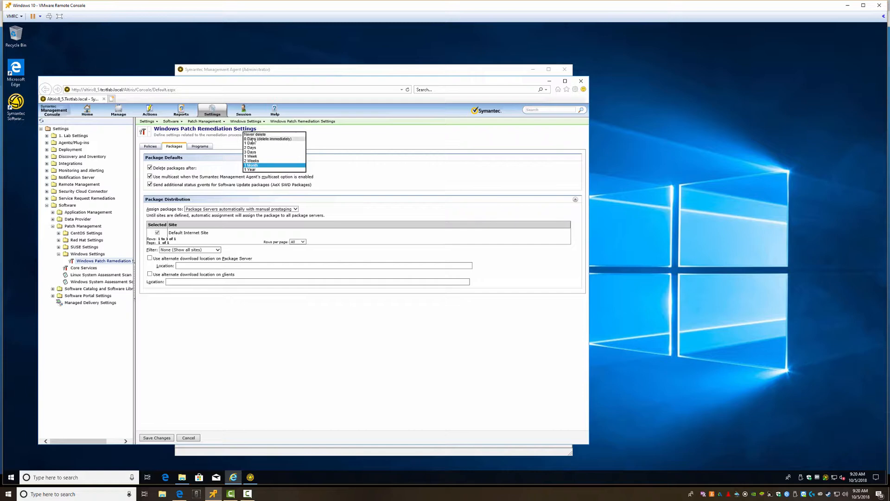
{"action": "left_click", "coordinate": [211, 171]}
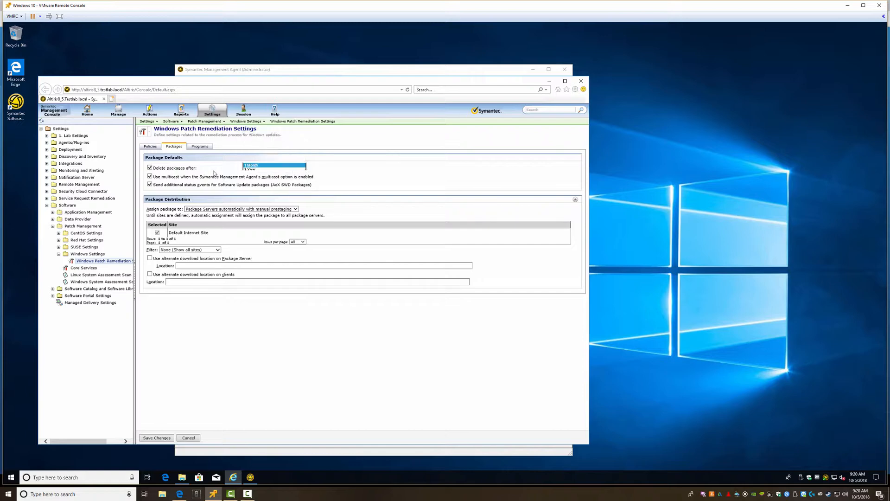
{"action": "left_click", "coordinate": [231, 209]}
{"action": "left_click", "coordinate": [214, 194]}
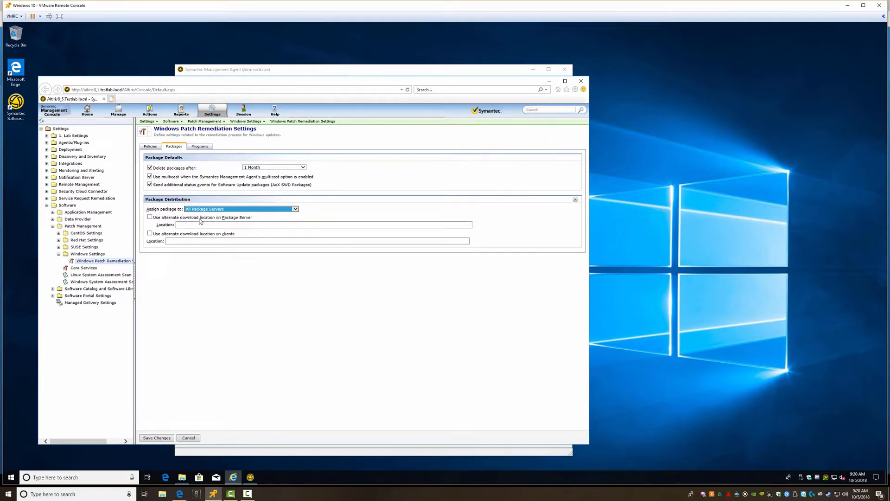
Step: Set the program defaults to terminate after 2 hours, run as System Account, and run whether or not a user is logged on
{"action": "left_click", "coordinate": [197, 148]}
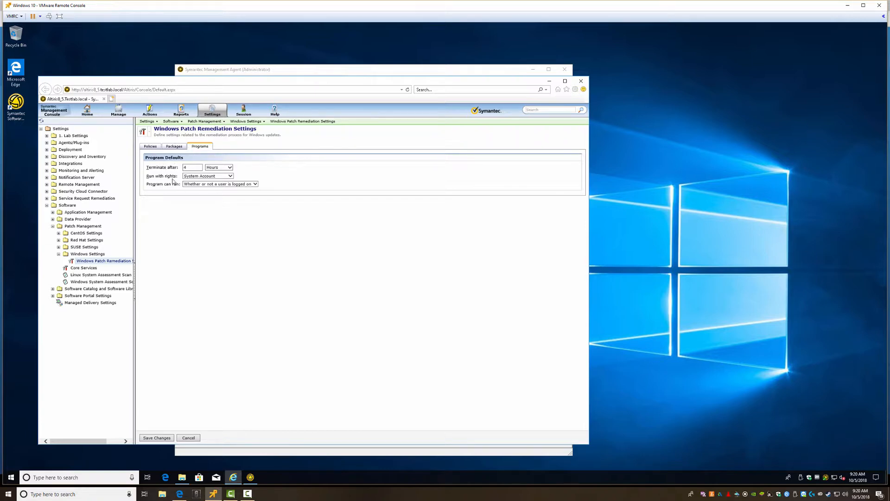
{"action": "left_click", "coordinate": [182, 167]}
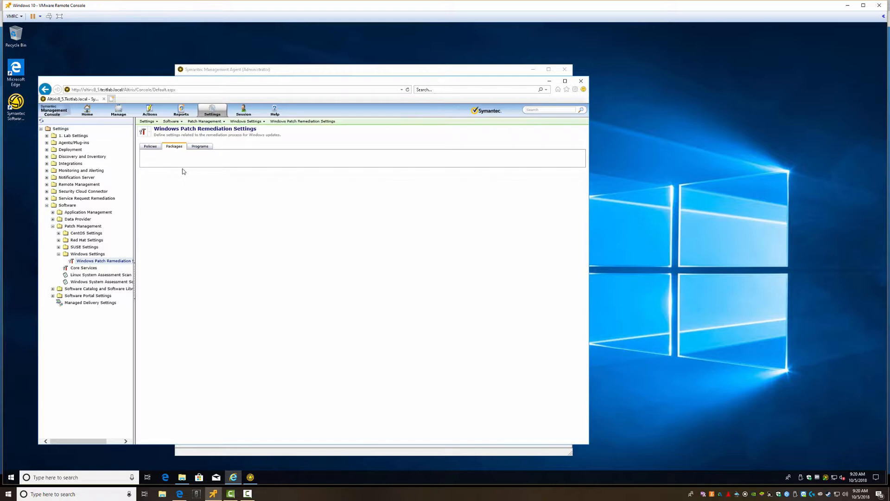
{"action": "left_click", "coordinate": [199, 146]}
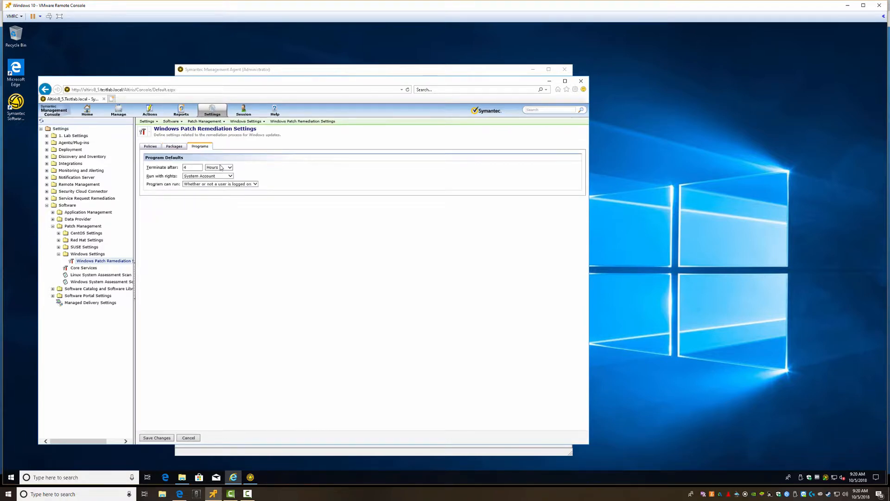
{"action": "left_click_drag", "start_coordinate": [200, 167], "coordinate": [175, 168]}
{"action": "type", "text": "2"}
{"action": "left_click", "coordinate": [213, 177]}
{"action": "left_click", "coordinate": [219, 176]}
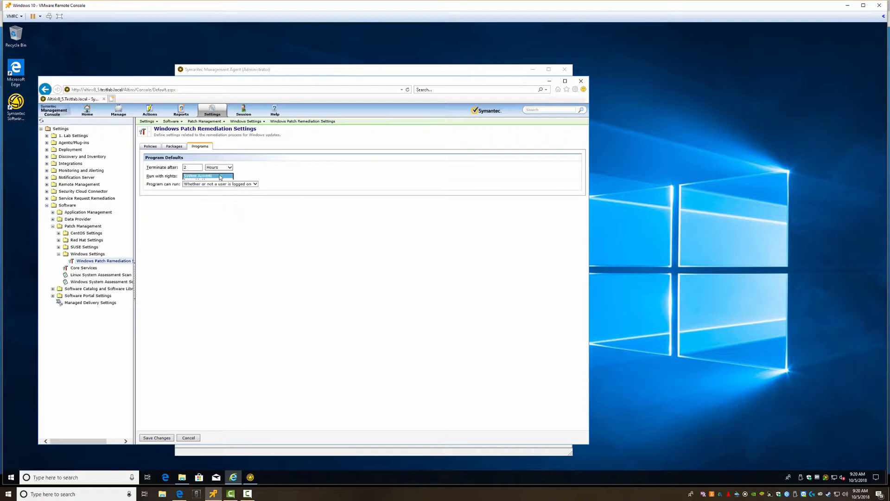
{"action": "left_click", "coordinate": [210, 184]}
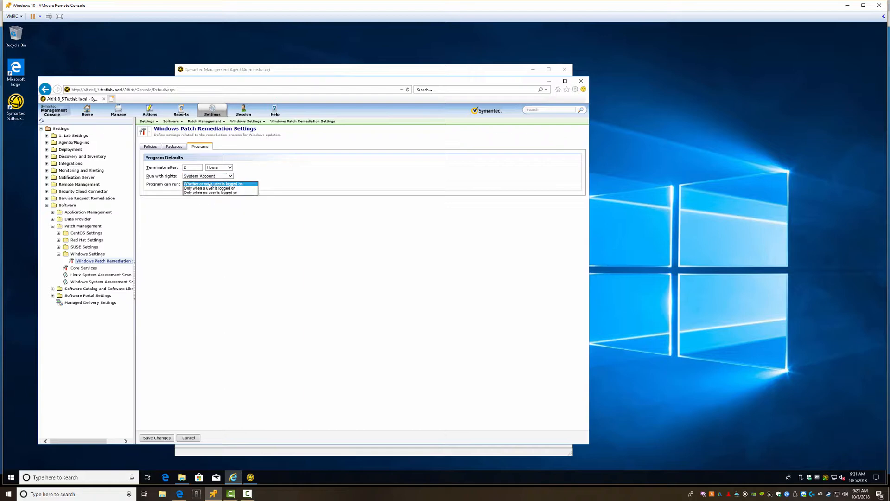
{"action": "left_click", "coordinate": [210, 184]}
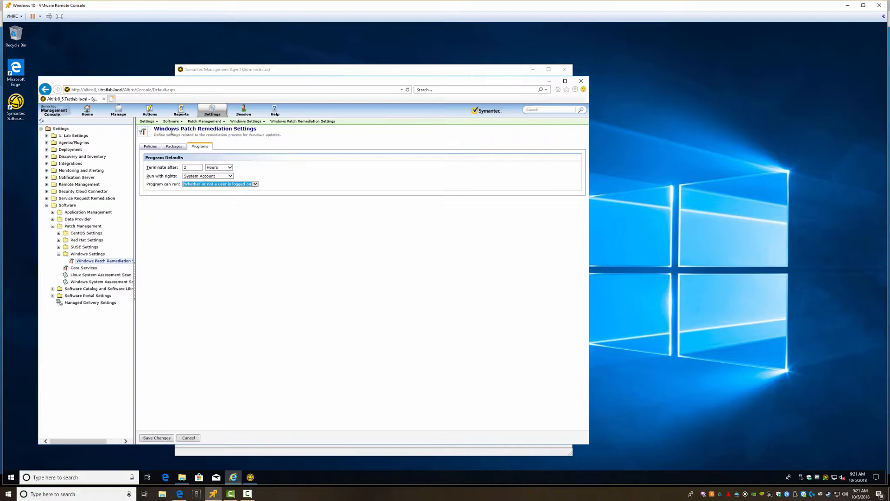
Step: Save the Windows Patch Remediation Settings only, without running the package integrity task
{"action": "left_click_drag", "start_coordinate": [173, 128], "coordinate": [257, 129]}
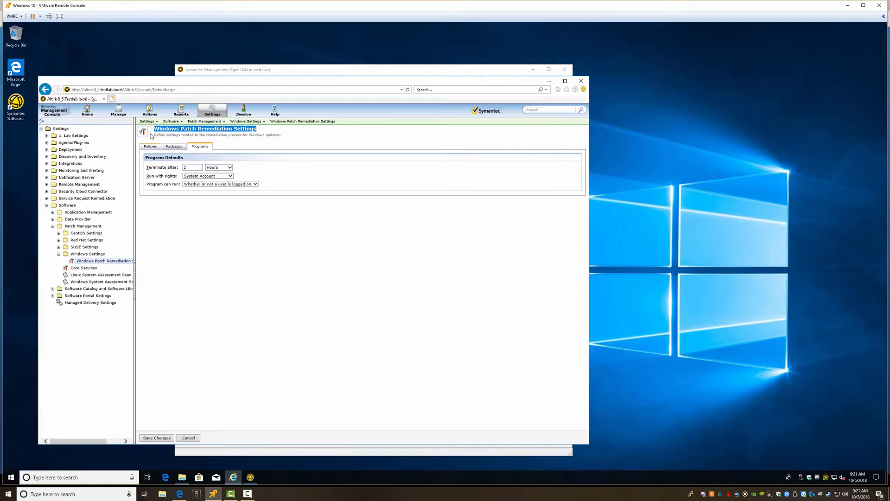
{"action": "left_click", "coordinate": [156, 438]}
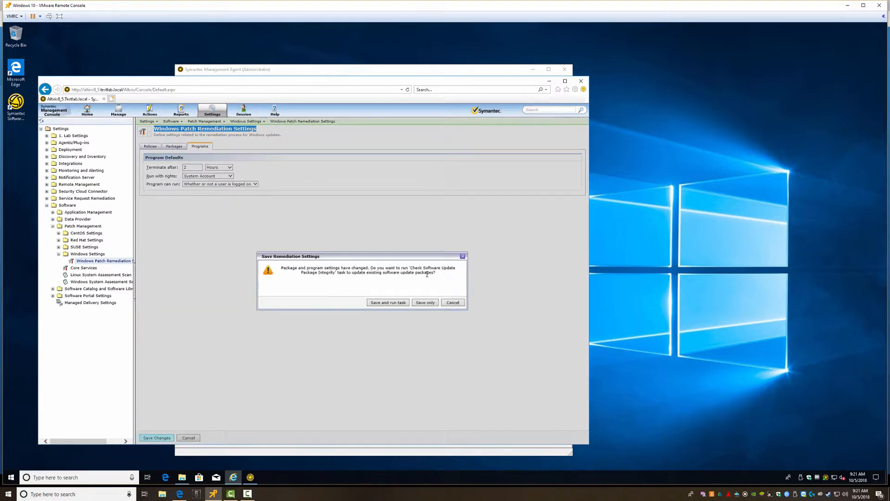
{"action": "left_click", "coordinate": [425, 303]}
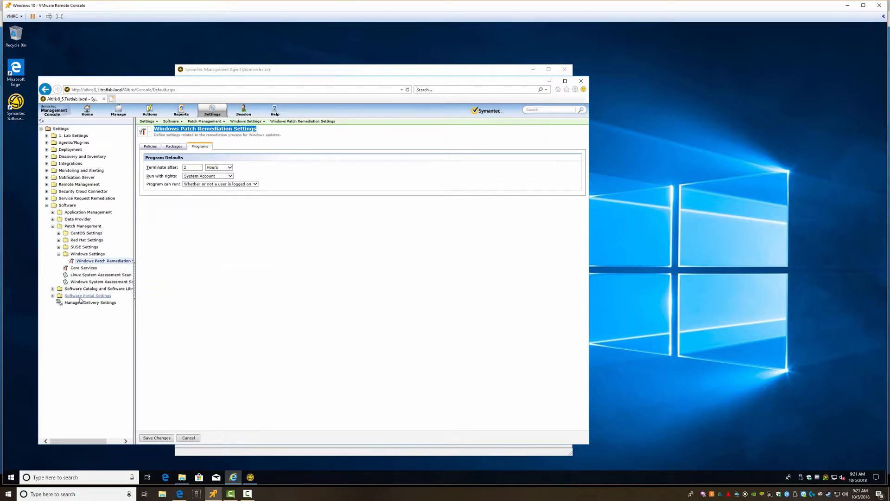
Step: Load the management console home page in a new browser tab
{"action": "left_click", "coordinate": [187, 90]}
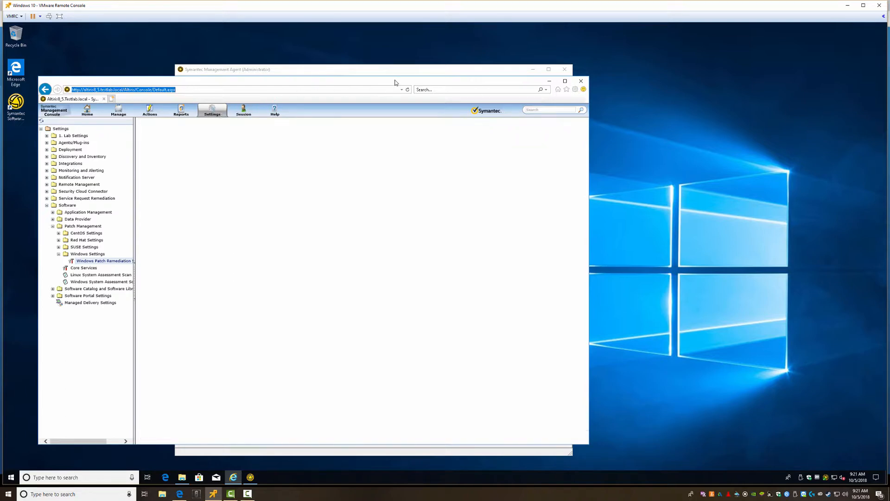
{"action": "left_click", "coordinate": [112, 99]}
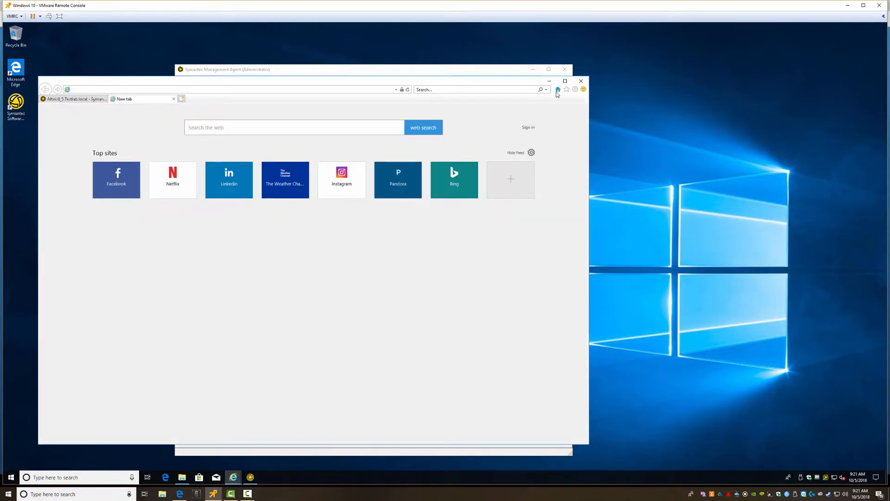
{"action": "left_click", "coordinate": [558, 90]}
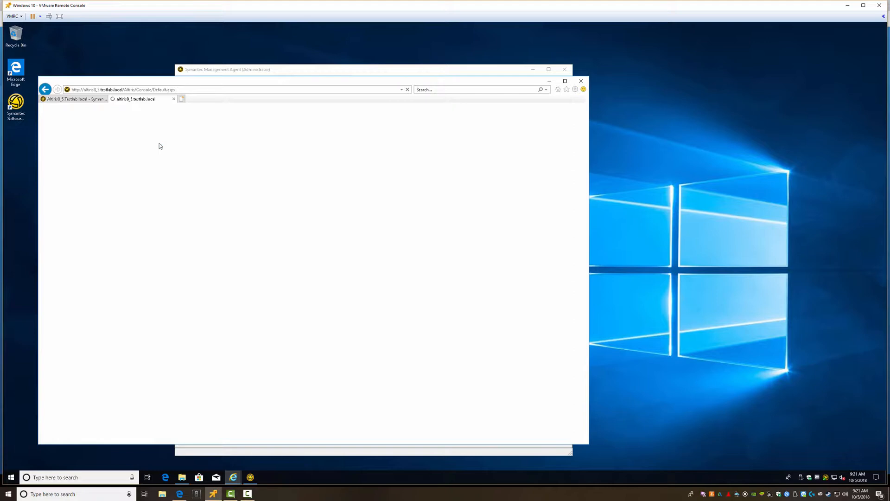
Step: Create a folder named Patch Policies under 1. Lab Settings in the original console's settings tree
{"action": "left_click", "coordinate": [79, 100]}
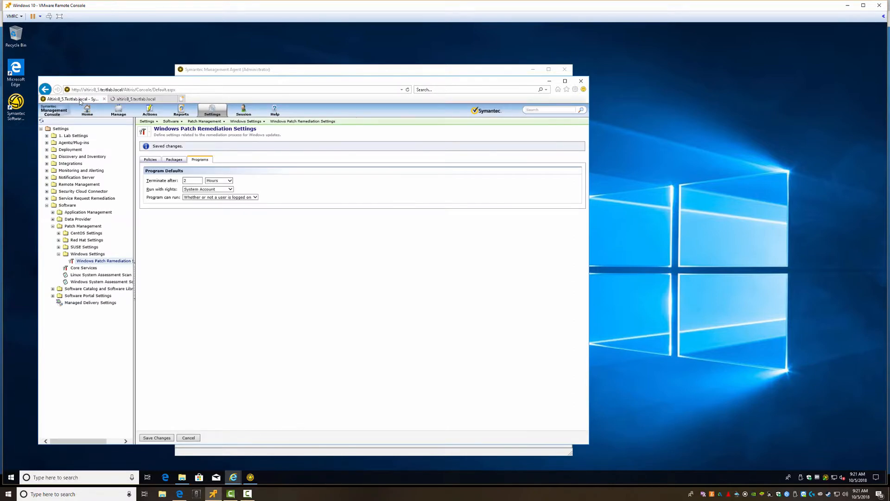
{"action": "left_click", "coordinate": [53, 226]}
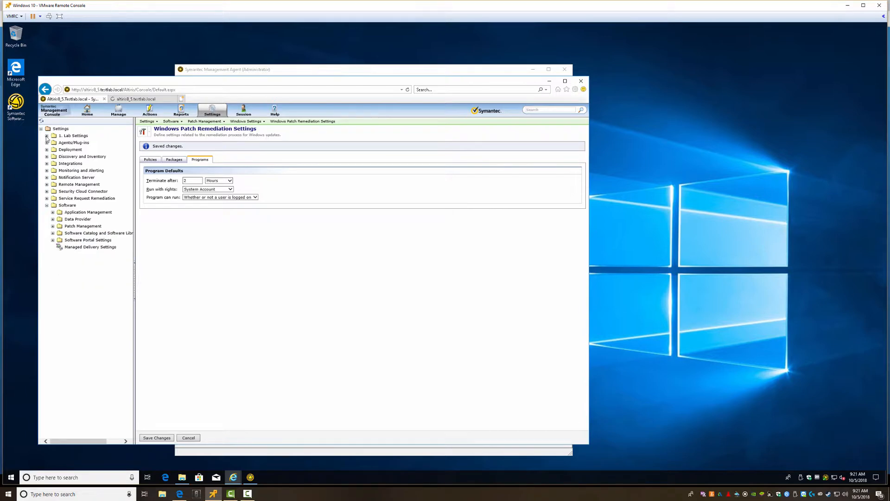
{"action": "left_click", "coordinate": [46, 136]}
{"action": "right_click", "coordinate": [70, 136]}
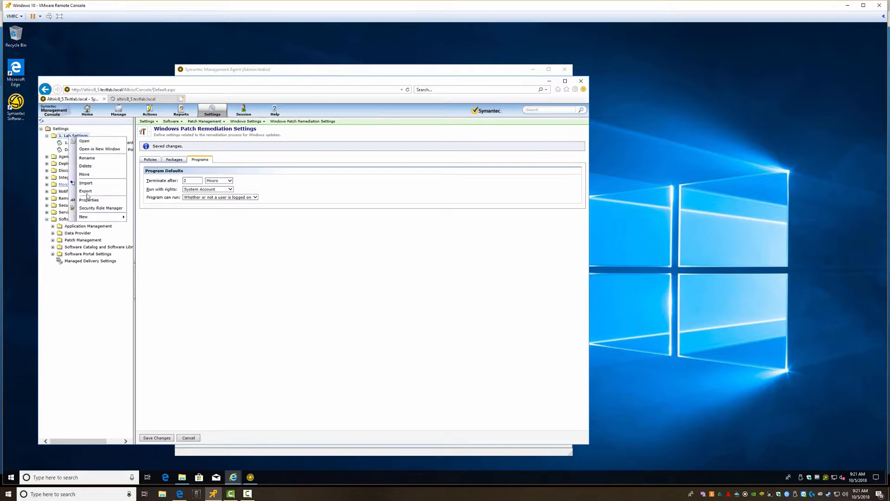
{"action": "mouse_move", "coordinate": [99, 217]}
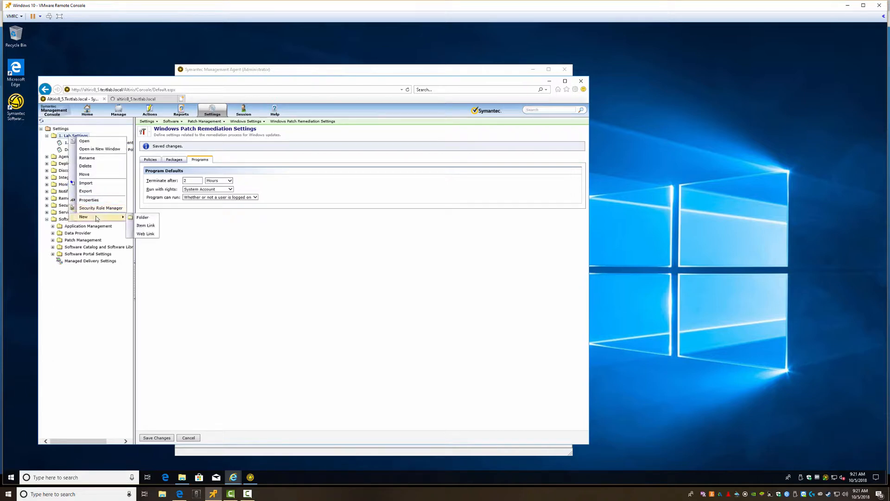
{"action": "left_click", "coordinate": [146, 224]}
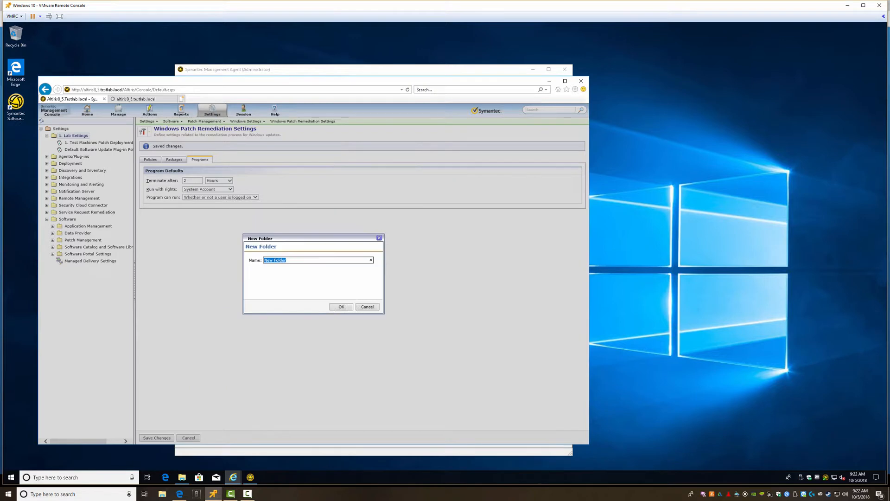
{"action": "type", "text": "Patc"}
{"action": "key", "text": "BackSpace"}
{"action": "key", "text": "BackSpace"}
{"action": "key", "text": "BackSpace"}
{"action": "key", "text": "BackSpace"}
{"action": "key", "text": "BackSpace"}
{"action": "key", "text": "BackSpace"}
{"action": "key", "text": "BackSpace"}
{"action": "left_click", "coordinate": [347, 307]}
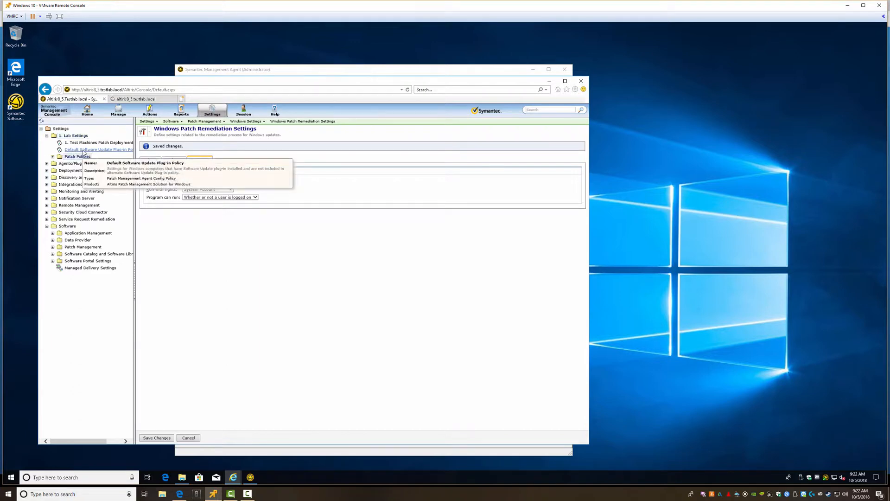
Step: Move the Default Software Update Plug-in Policy and the 1. Test Machines Patch Deployment policy into the Patch Policies folder
{"action": "left_click_drag", "start_coordinate": [73, 151], "coordinate": [73, 156]}
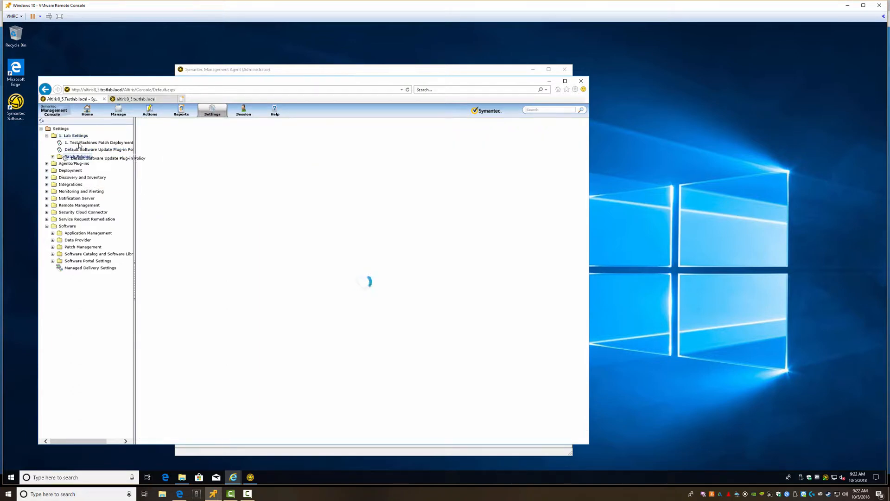
{"action": "left_click_drag", "start_coordinate": [79, 145], "coordinate": [74, 152]}
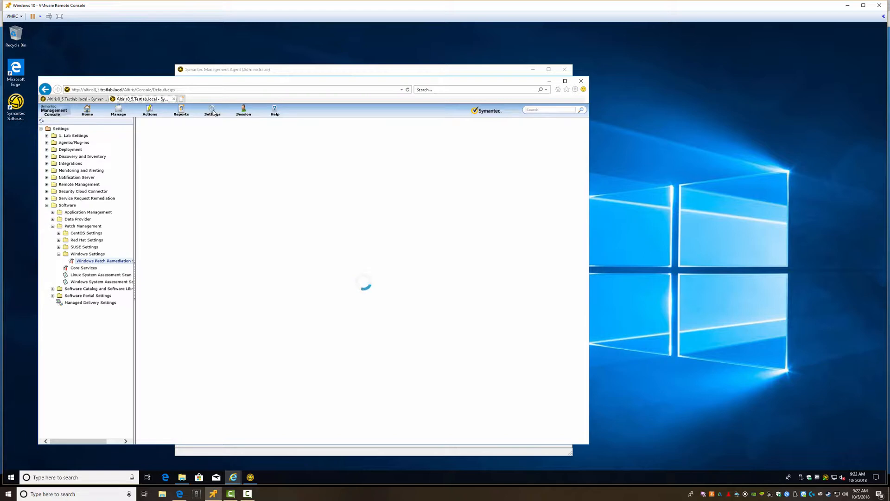
Step: Open Jobs and Tasks in the second console session
{"action": "left_click", "coordinate": [118, 111]}
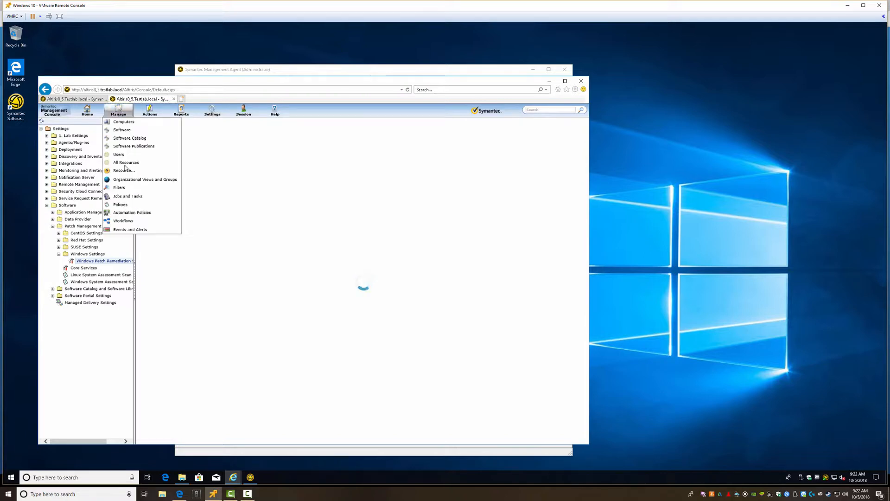
{"action": "left_click", "coordinate": [125, 196]}
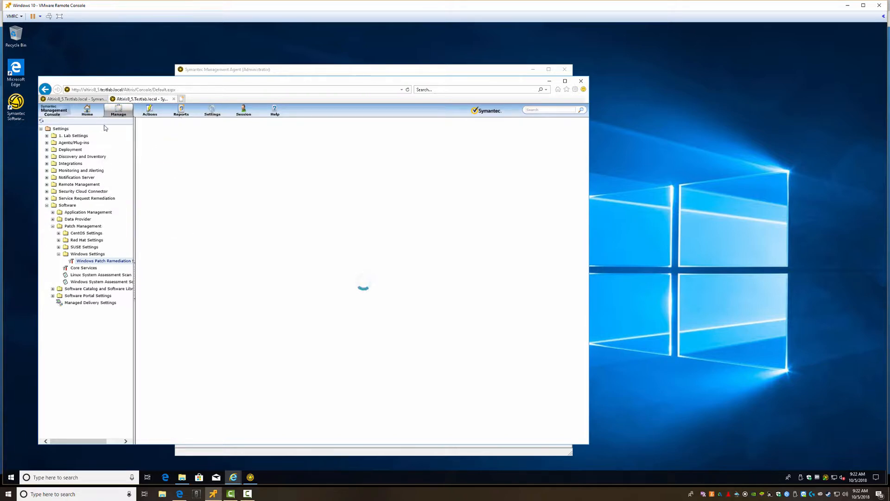
Step: Refresh the settings tree in the original console and check which policies the Patch Policies folder contains
{"action": "left_click", "coordinate": [74, 99]}
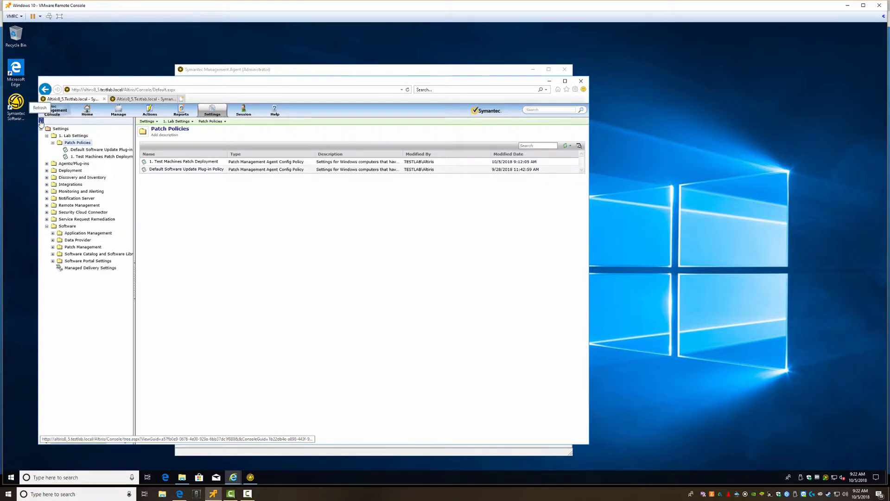
{"action": "left_click", "coordinate": [42, 121]}
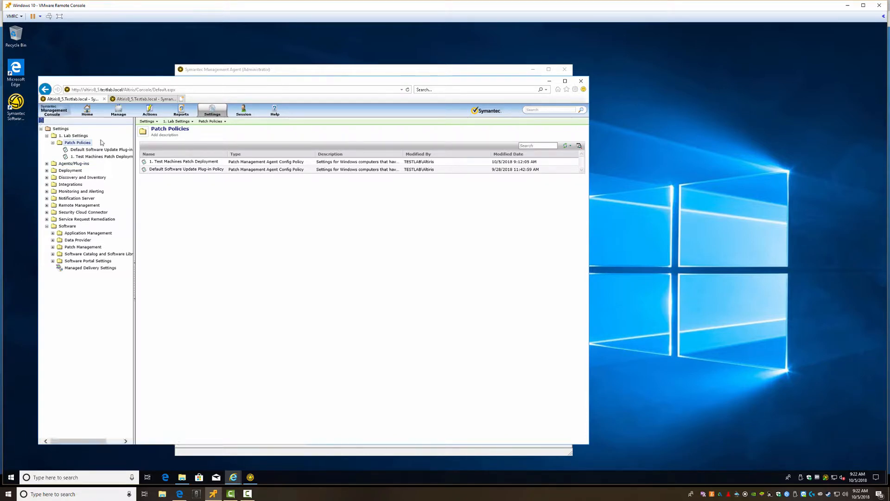
{"action": "left_click", "coordinate": [74, 164]}
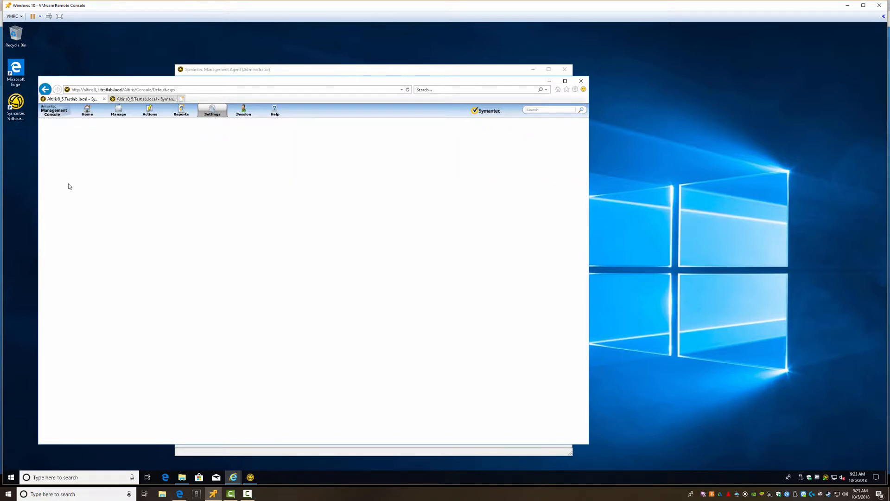
{"action": "left_click", "coordinate": [136, 99]}
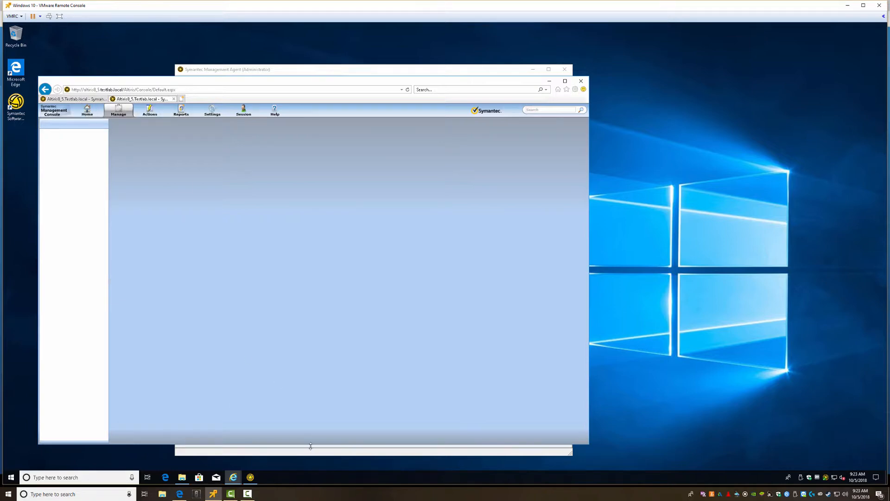
{"action": "left_click", "coordinate": [73, 100]}
{"action": "left_click", "coordinate": [53, 142]}
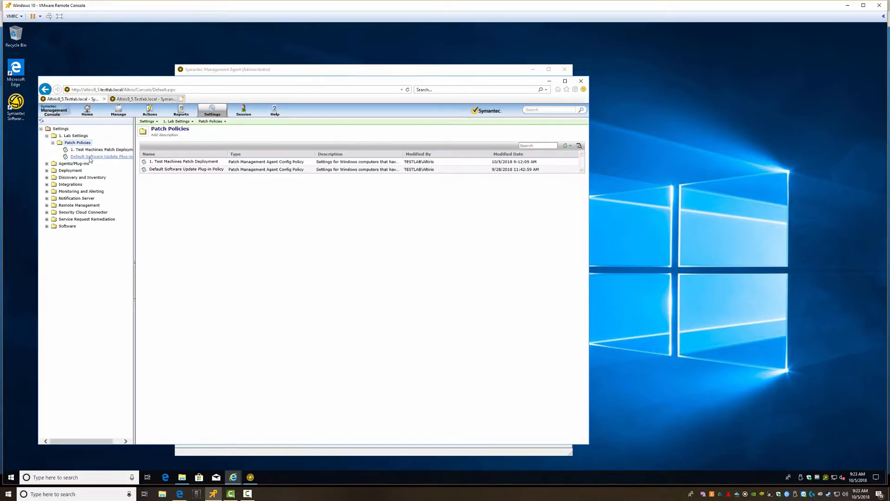
{"action": "mouse_move", "coordinate": [90, 159]}
{"action": "left_click", "coordinate": [52, 142]}
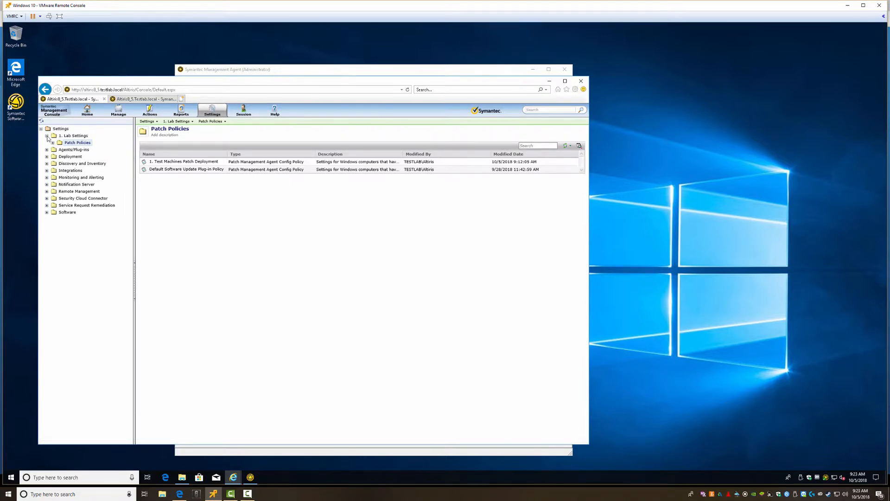
Step: Open all reports in the original console session, checking the Jobs and Tasks session while they load
{"action": "left_click", "coordinate": [180, 111]}
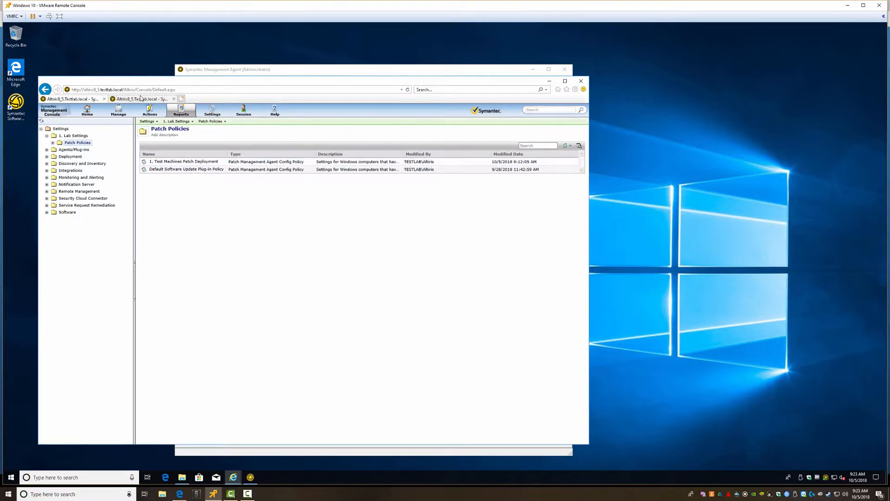
{"action": "left_click", "coordinate": [140, 99]}
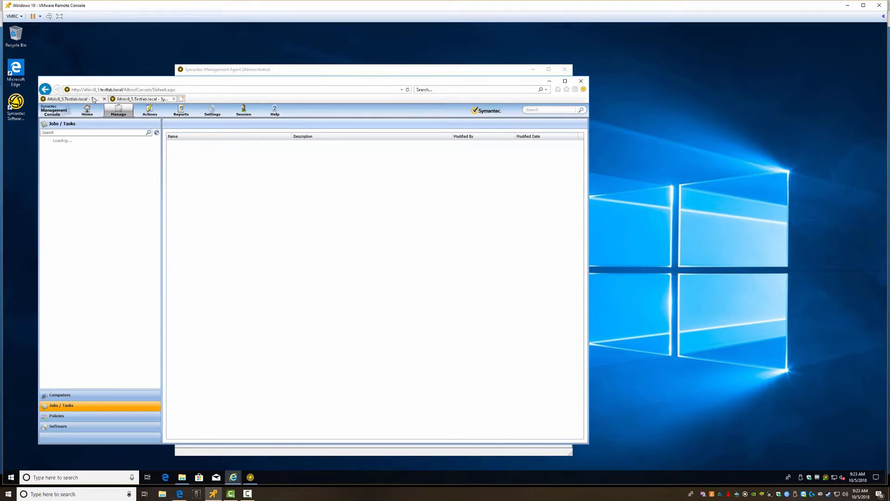
{"action": "left_click", "coordinate": [80, 100]}
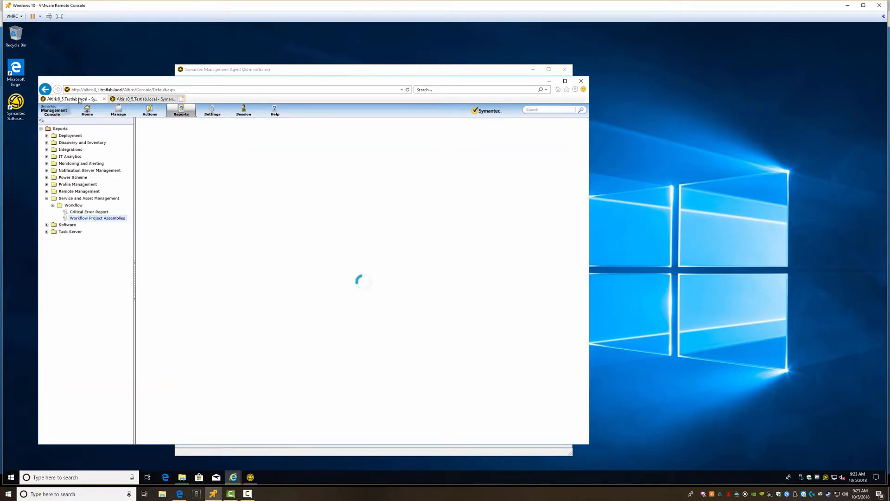
Step: Expand Software > Patch Management > Compliance > Windows in the reports tree and open the first two Windows Compliance reports
{"action": "left_click", "coordinate": [47, 198]}
{"action": "left_click", "coordinate": [46, 206]}
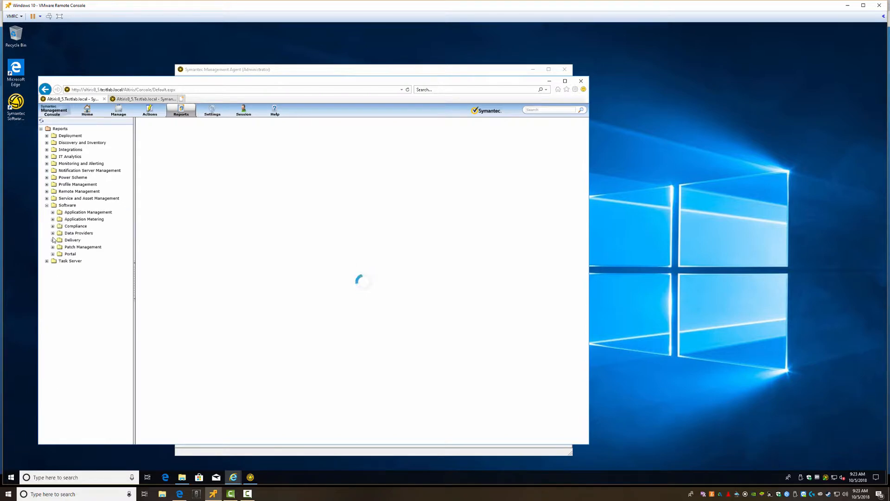
{"action": "left_click", "coordinate": [52, 247]}
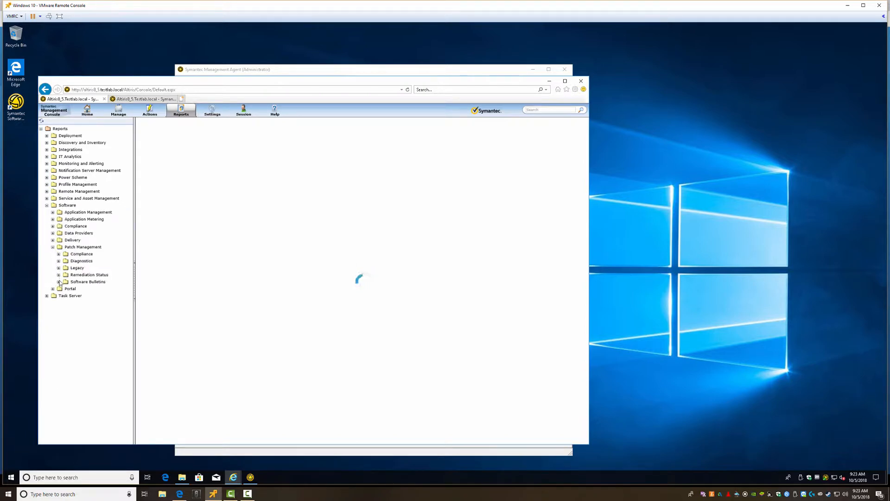
{"action": "left_click", "coordinate": [58, 254]}
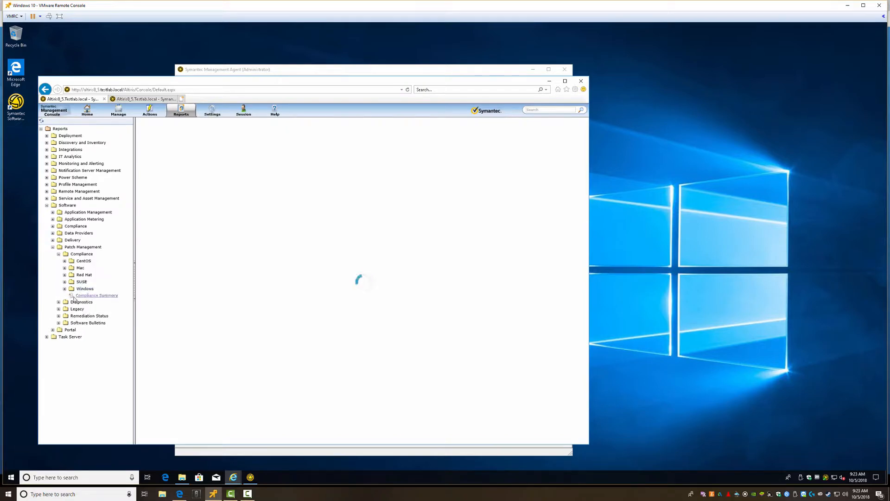
{"action": "left_click", "coordinate": [64, 289]}
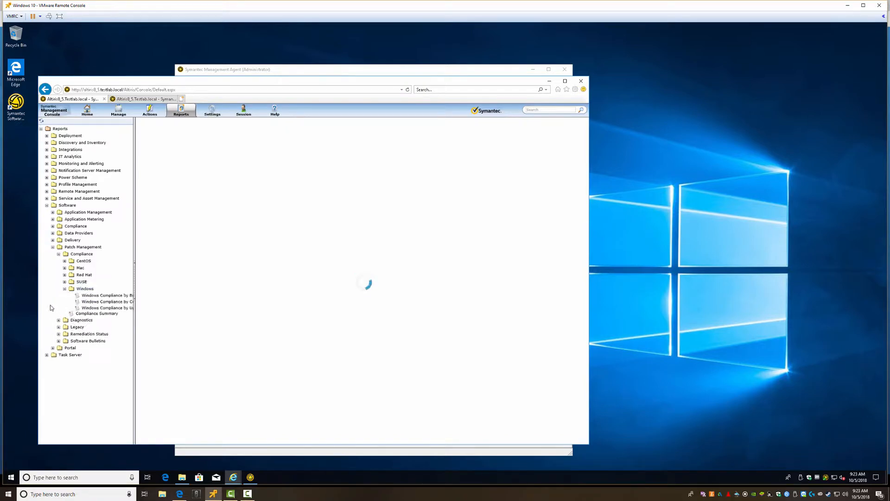
{"action": "left_click", "coordinate": [92, 296]}
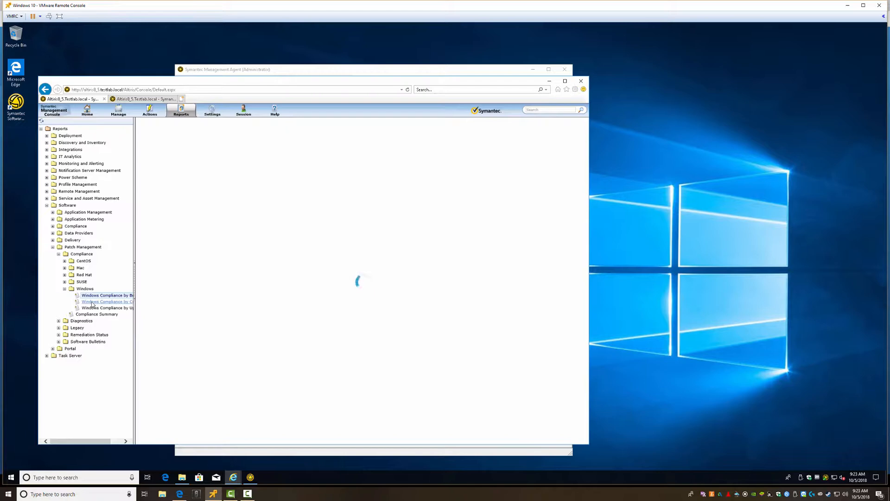
{"action": "left_click", "coordinate": [93, 301]}
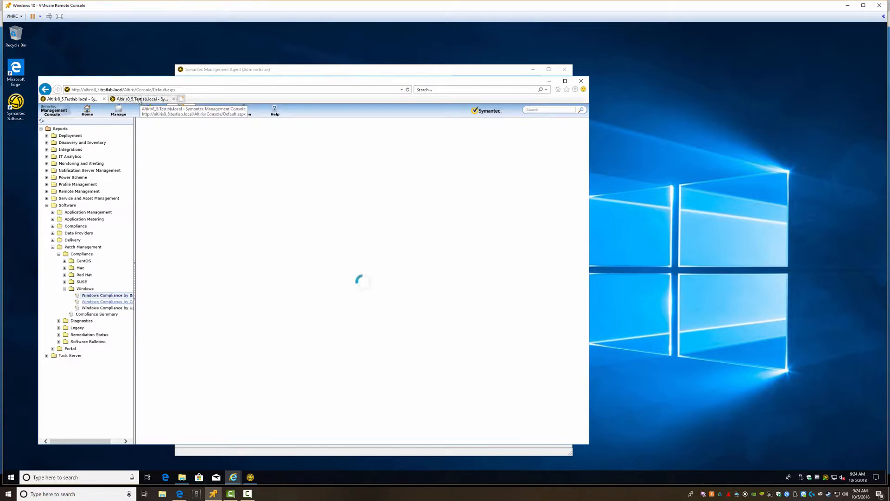
Step: Open the Import Patch Data for Windows task in the second session and check the compliance report in the original one
{"action": "left_click", "coordinate": [138, 99]}
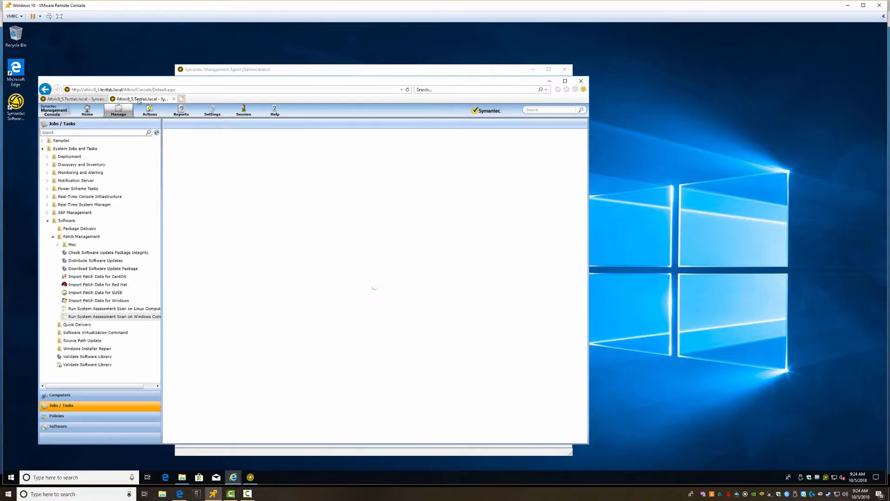
{"action": "left_click", "coordinate": [85, 302]}
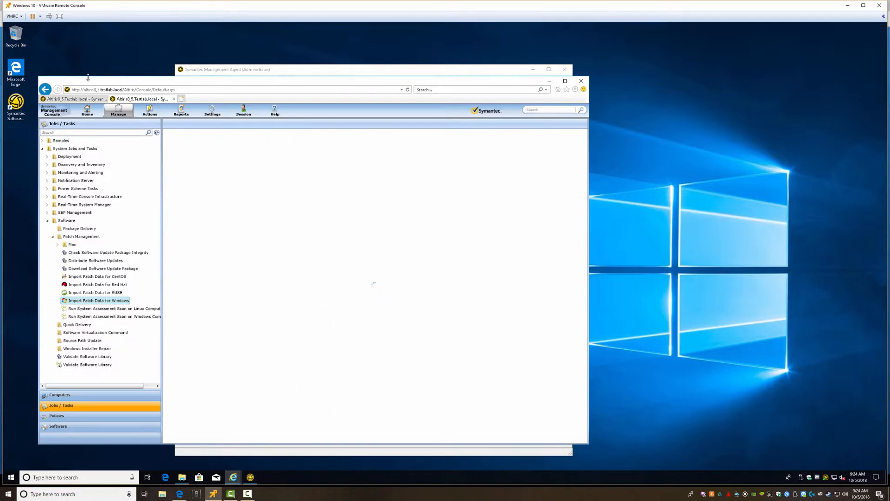
{"action": "left_click", "coordinate": [75, 99]}
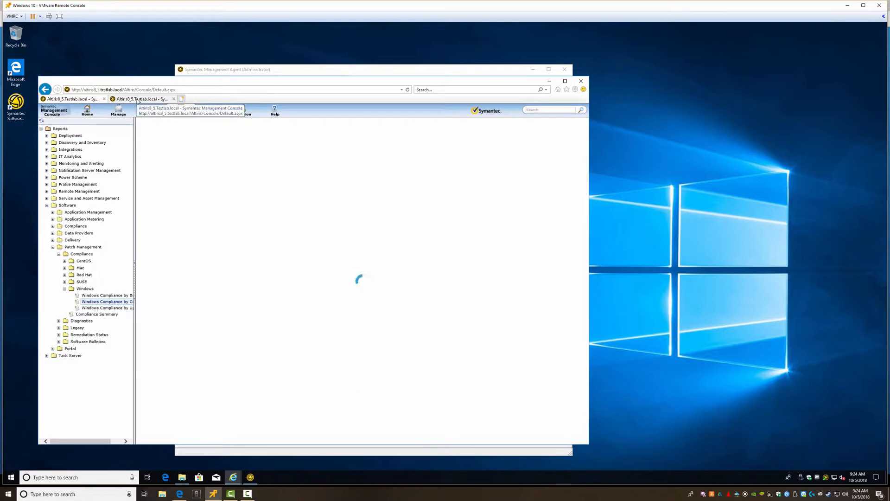
{"action": "left_click", "coordinate": [138, 99]}
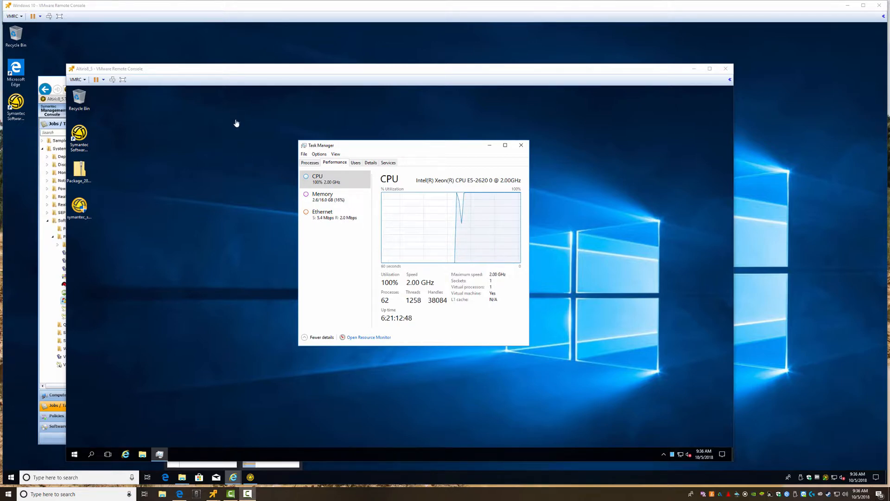
Step: Switch to the SQL server's remote console and examine its CPU and memory load, then minimize that console
{"action": "mouse_move", "coordinate": [213, 493]}
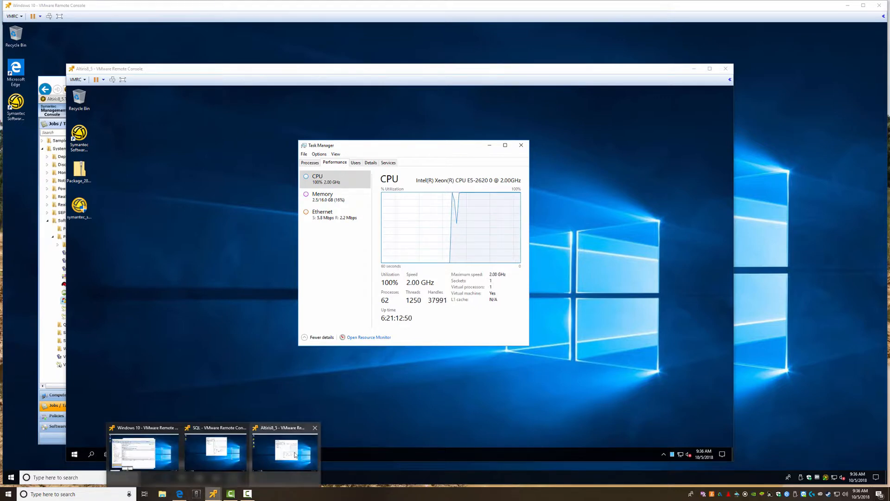
{"action": "left_click", "coordinate": [226, 444]}
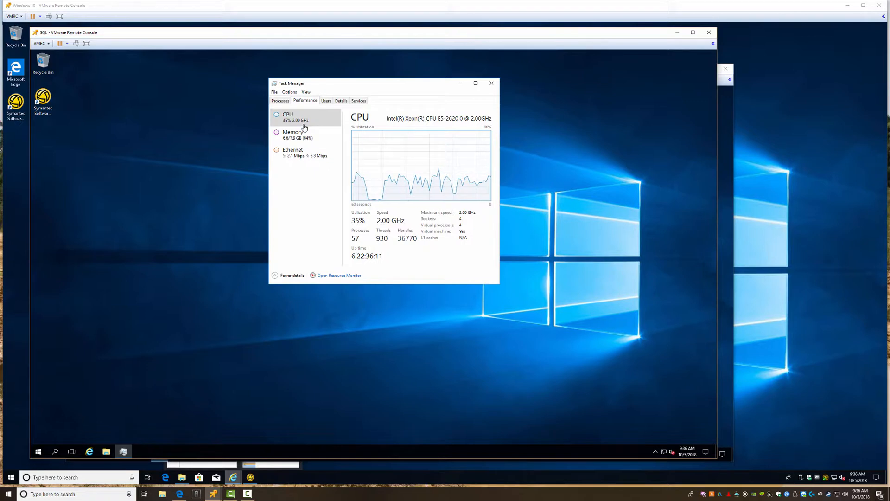
{"action": "left_click", "coordinate": [678, 32]}
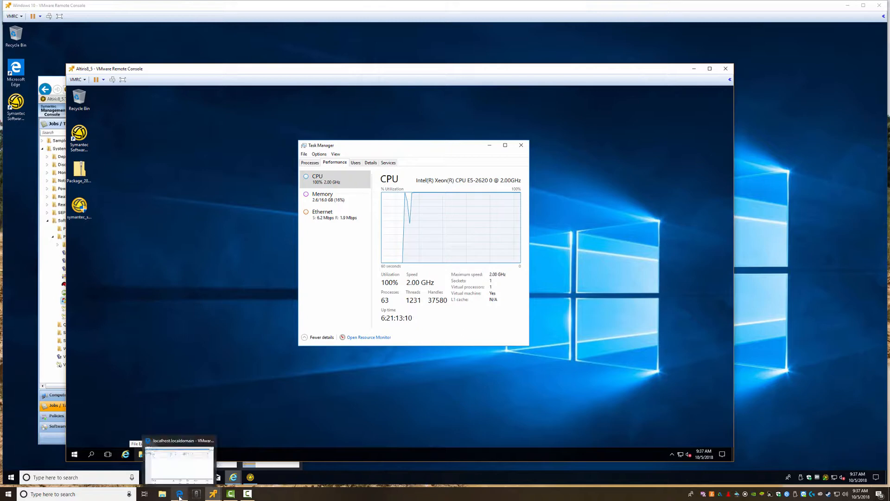
Step: Switch to VMware ESXi, try to change the Altiris8_5 virtual machine's CPU count, and inspect the Reconfig VM task
{"action": "left_click", "coordinate": [179, 455]}
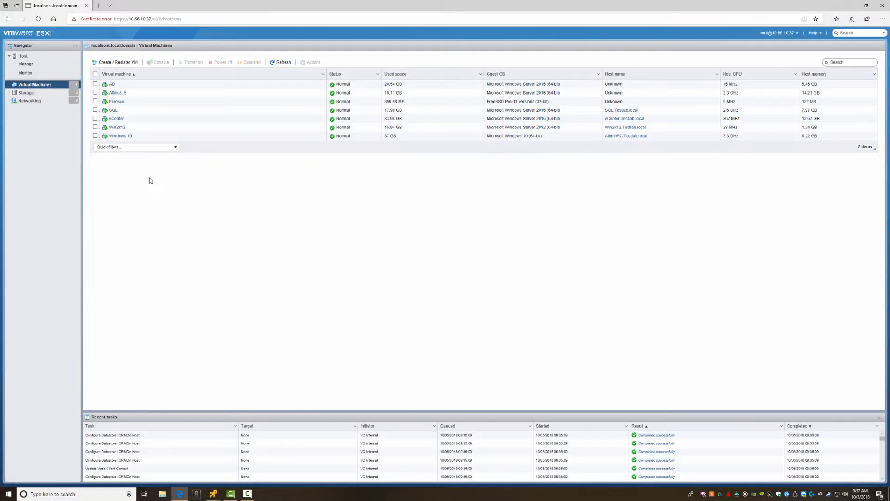
{"action": "right_click", "coordinate": [119, 95]}
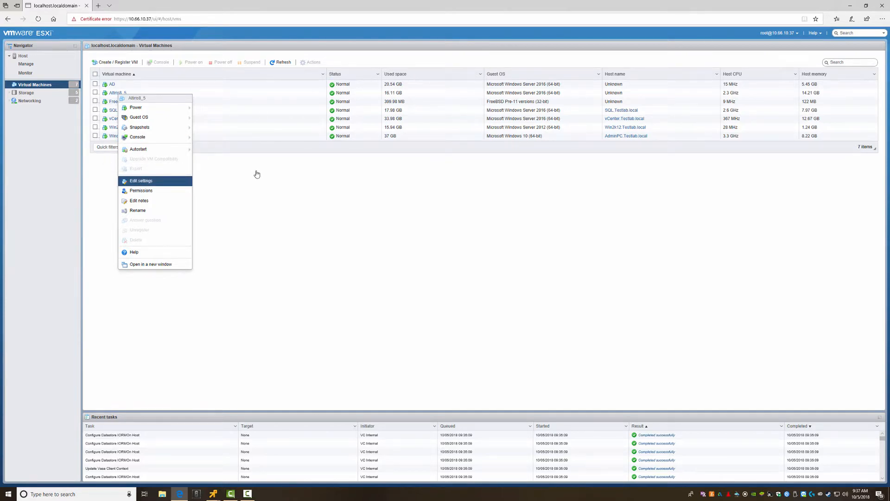
{"action": "key", "text": "Return"}
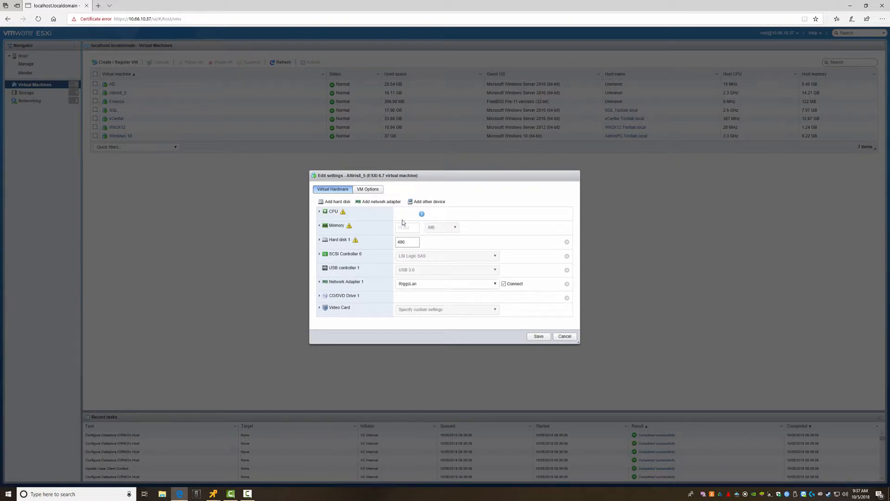
{"action": "left_click", "coordinate": [411, 213]}
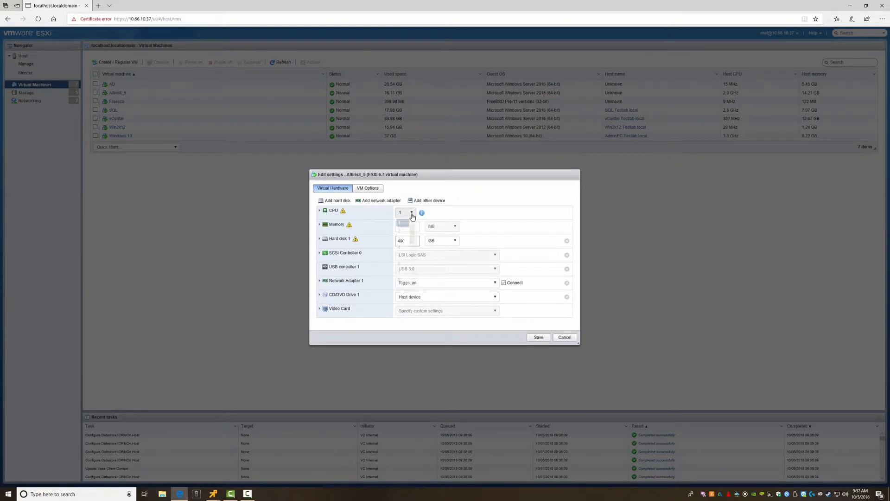
{"action": "left_click", "coordinate": [404, 245]}
{"action": "left_click", "coordinate": [535, 339]}
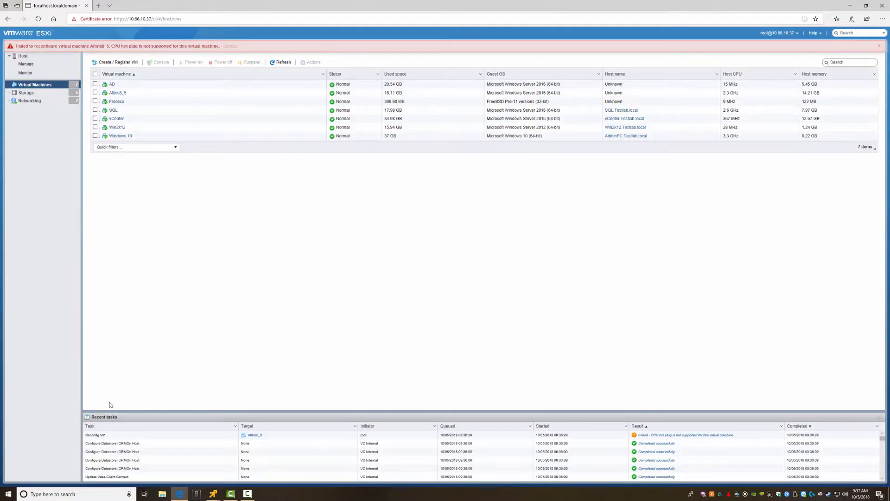
{"action": "left_click_drag", "start_coordinate": [92, 435], "coordinate": [231, 445]}
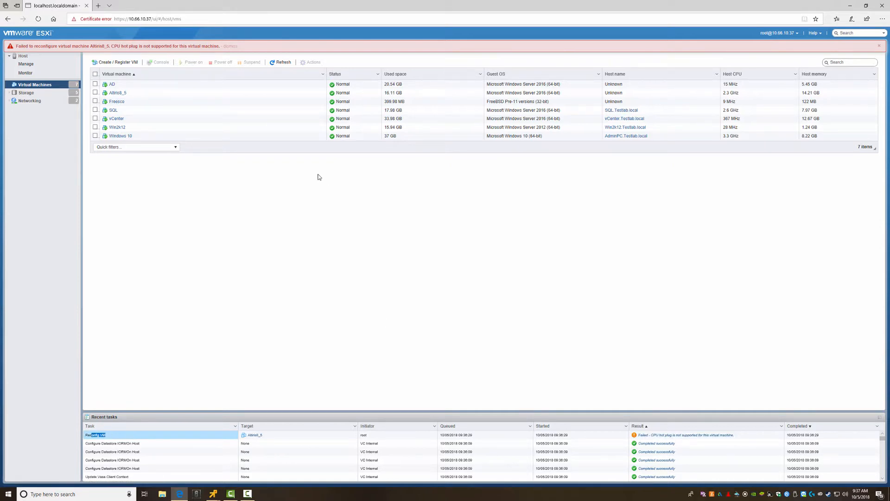
{"action": "left_click", "coordinate": [850, 6]}
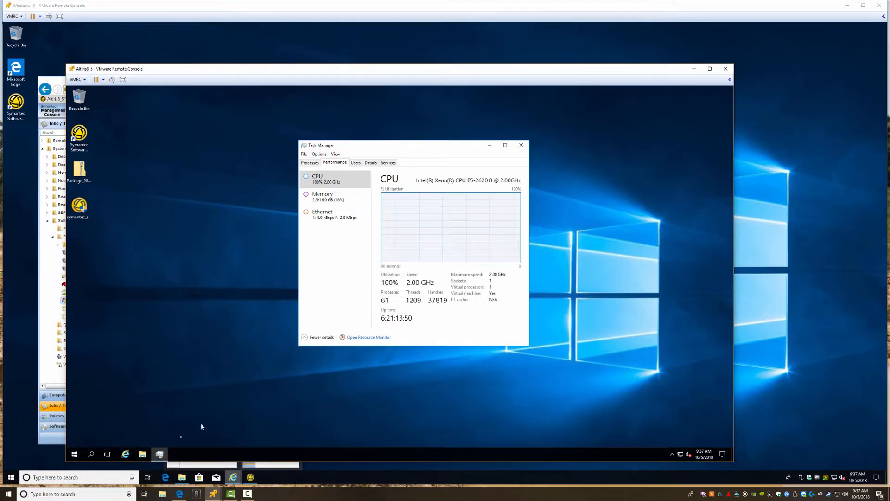
Step: Return to the Windows 10 remote console and examine the run details of the Import Patch Data for Windows task
{"action": "left_click", "coordinate": [239, 9]}
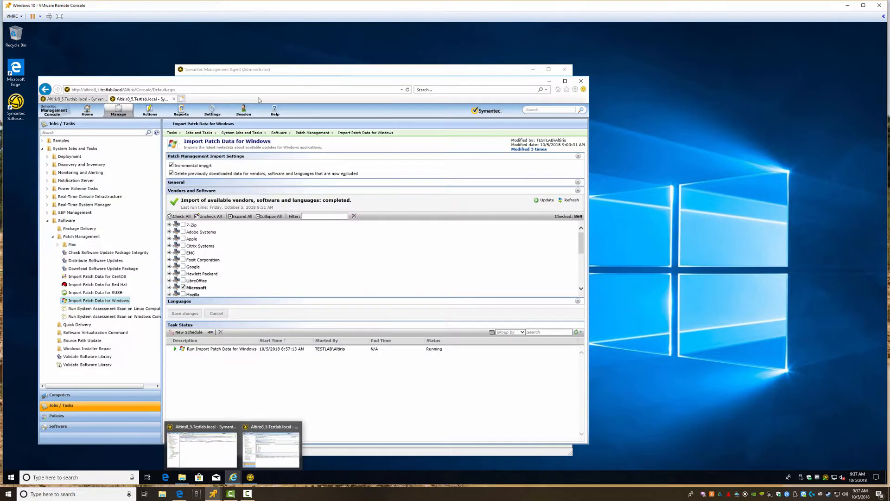
{"action": "left_click", "coordinate": [211, 333]}
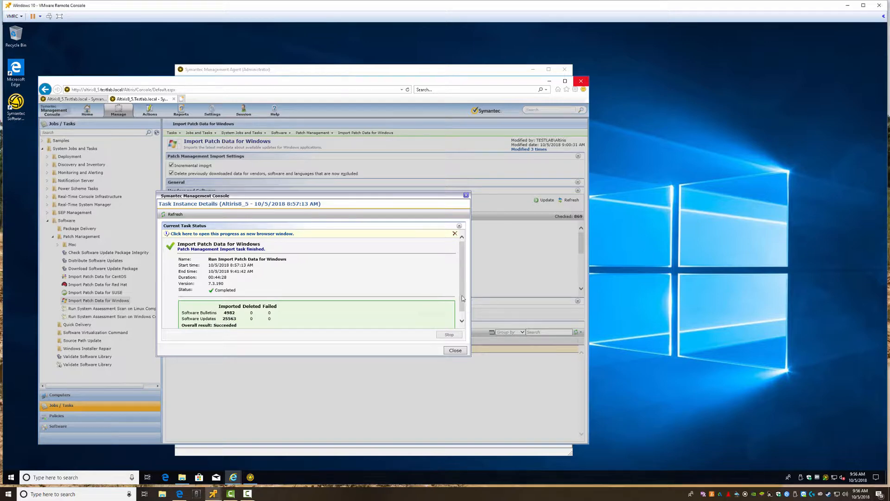
{"action": "left_click", "coordinate": [462, 318]}
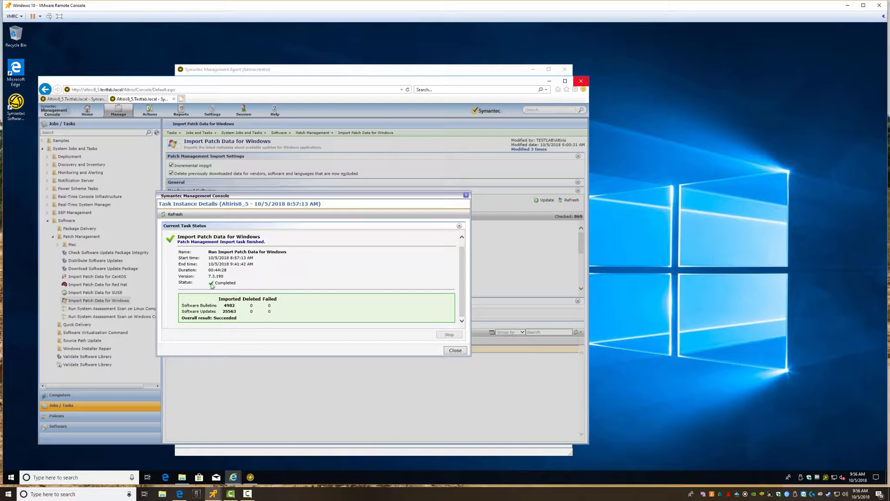
{"action": "left_click_drag", "start_coordinate": [180, 276], "coordinate": [226, 277]}
{"action": "left_click", "coordinate": [456, 351]}
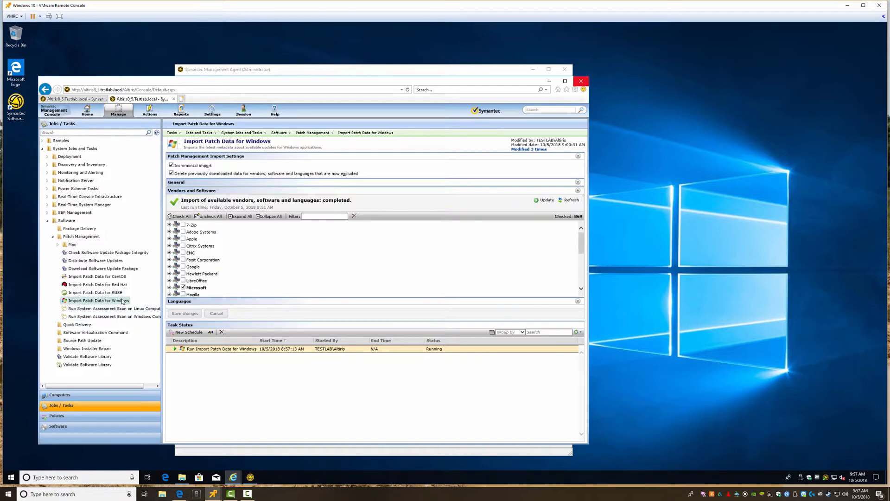
Step: Switch to the Altiris8_5 remote console and unlock the server by entering the account password
{"action": "mouse_move", "coordinate": [87, 112]}
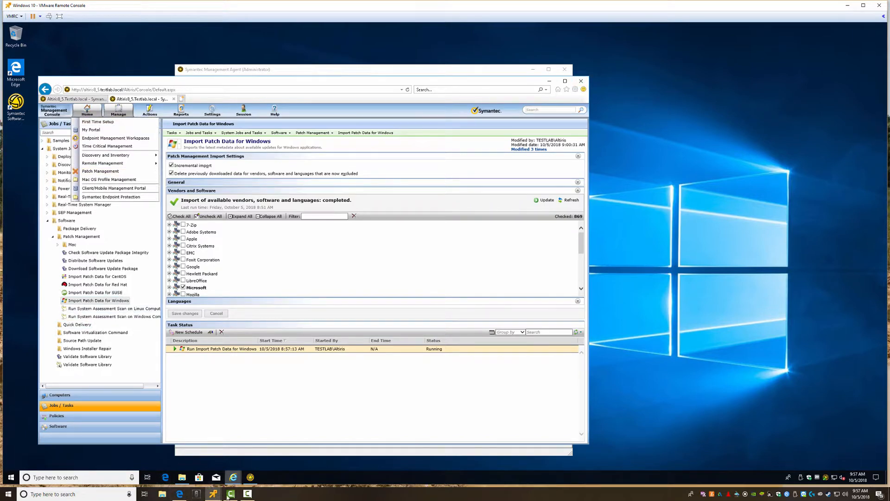
{"action": "mouse_move", "coordinate": [213, 493]}
{"action": "left_click", "coordinate": [282, 450]}
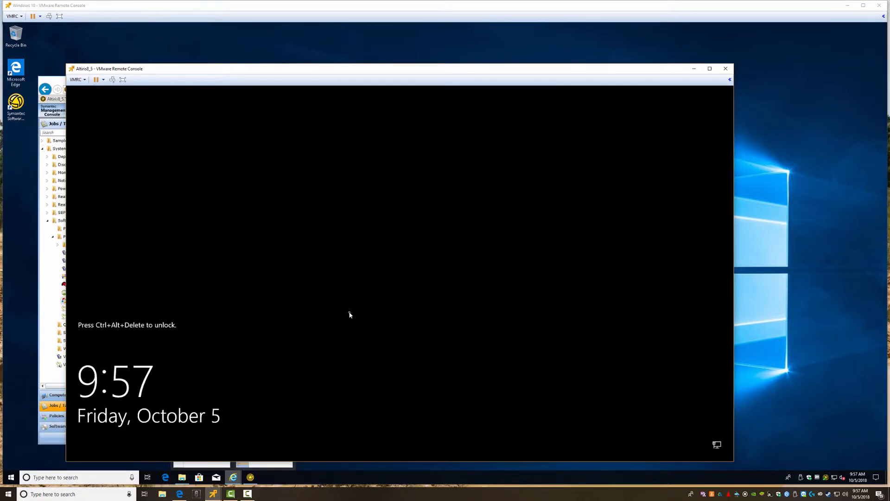
{"action": "key", "text": "ctrl+alt+Insert"}
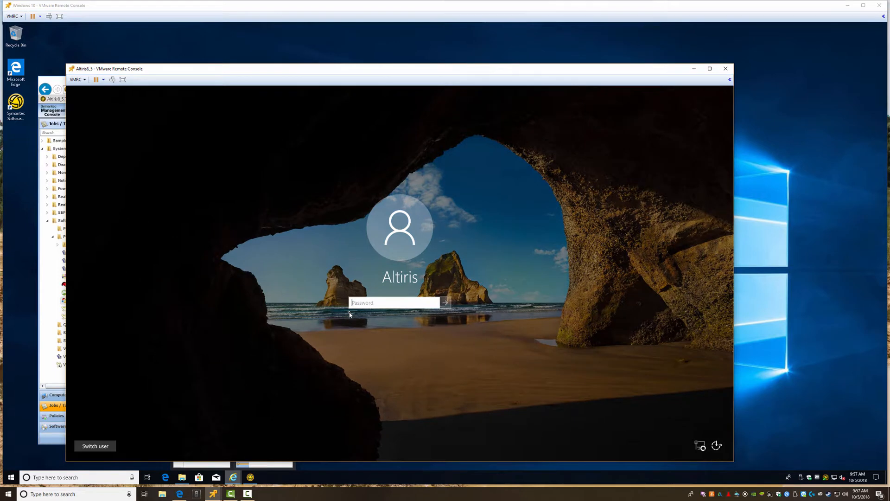
{"action": "type", "text": "*****"}
{"action": "key", "text": "Return"}
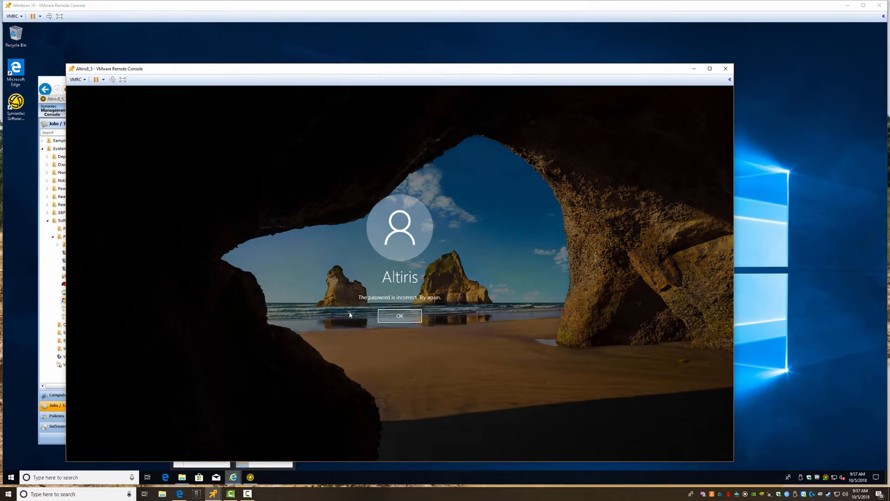
{"action": "key", "text": "Return"}
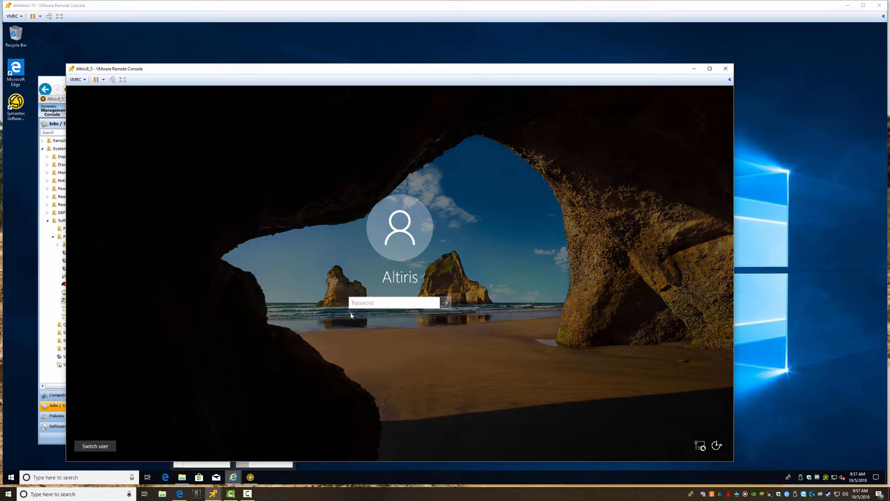
{"action": "type", "text": "*********"}
{"action": "key", "text": "Return"}
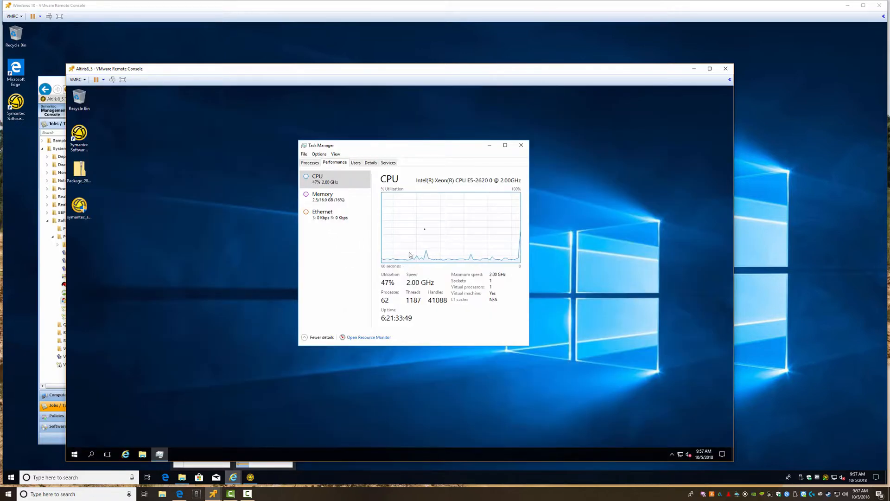
Step: Shut down the Altiris8_5 server, giving Other (Unplanned) as the reason
{"action": "left_click", "coordinate": [74, 454]}
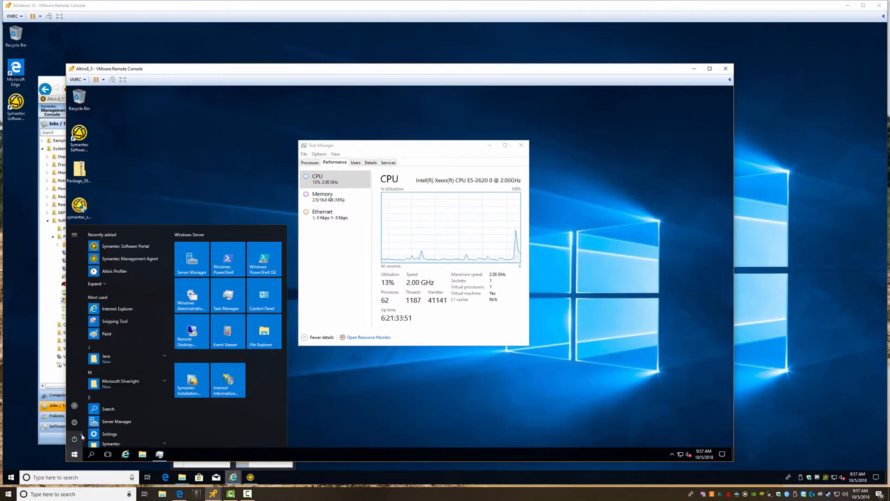
{"action": "left_click", "coordinate": [74, 438]}
{"action": "left_click", "coordinate": [100, 411]}
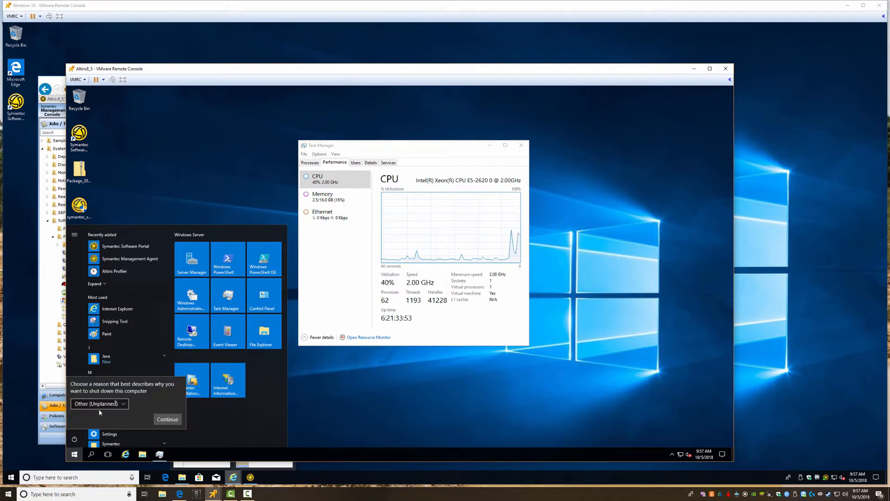
{"action": "left_click", "coordinate": [168, 419]}
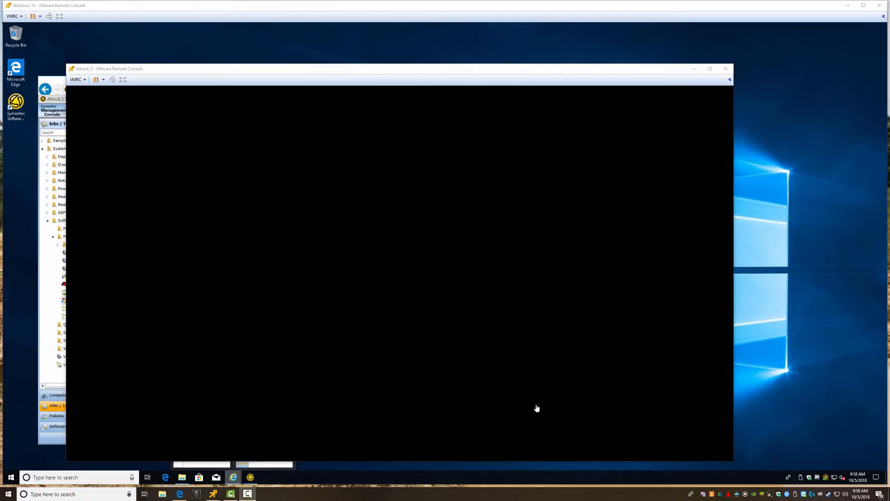
Step: Switch to VMware ESXi in the browser and log in again with the stored user name and password
{"action": "left_click", "coordinate": [180, 494]}
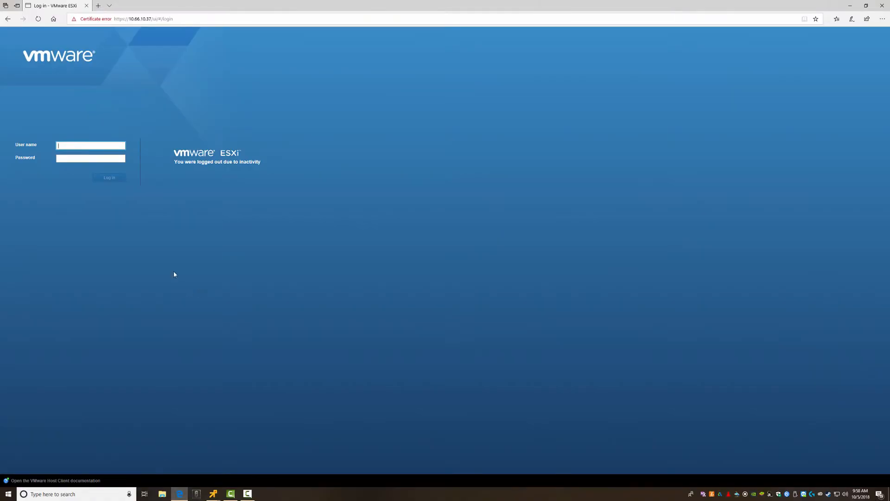
{"action": "type", "text": "r"}
{"action": "key", "text": "Down"}
{"action": "key", "text": "Return"}
{"action": "key", "text": "Return"}
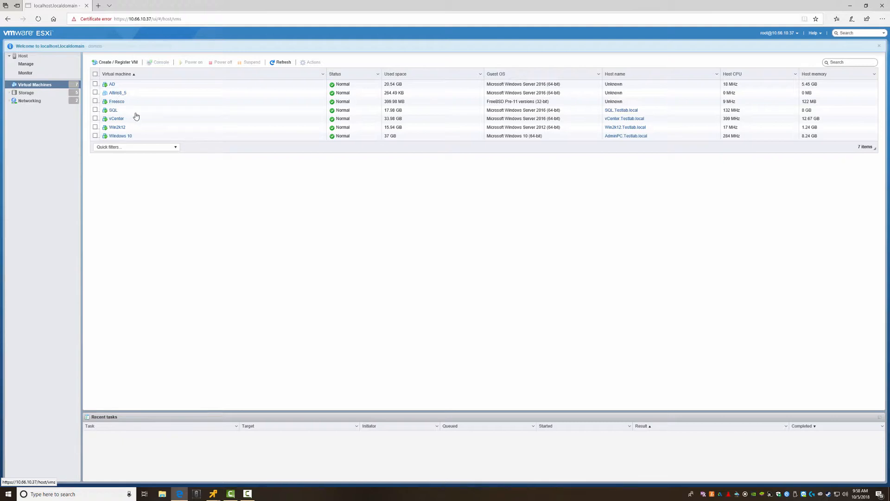
Step: Set the Altiris8_5 virtual machine's CPU count to 4 and save its settings
{"action": "right_click", "coordinate": [117, 95]}
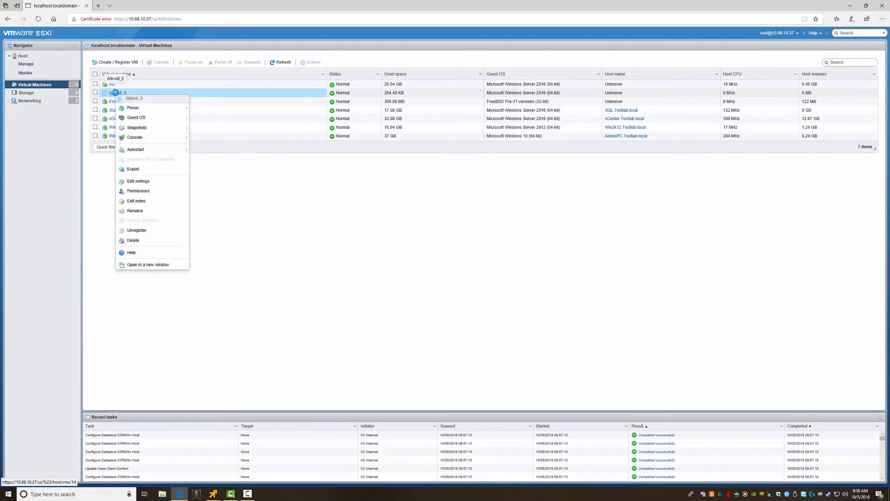
{"action": "left_click", "coordinate": [153, 181]}
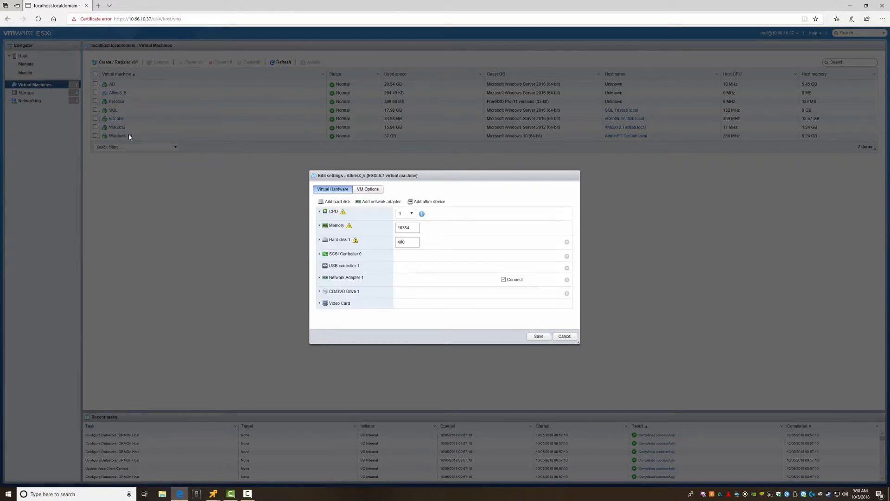
{"action": "left_click", "coordinate": [406, 213]}
{"action": "left_click", "coordinate": [402, 248]}
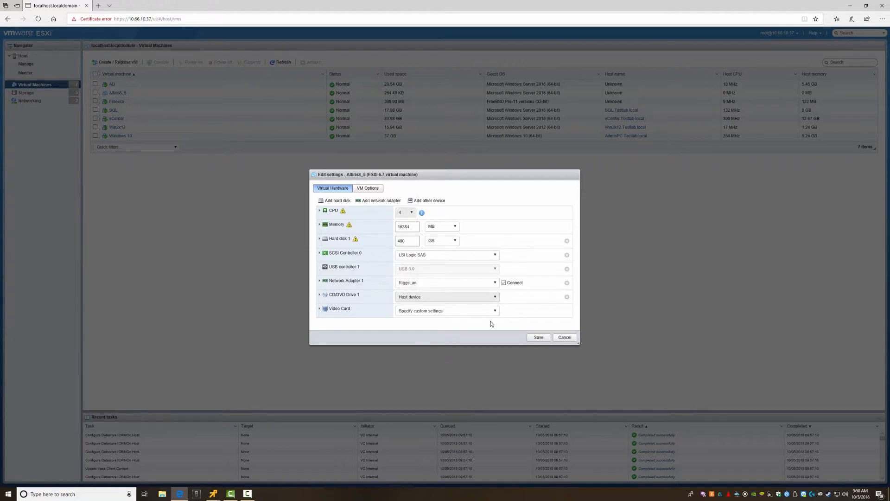
{"action": "left_click", "coordinate": [539, 337]}
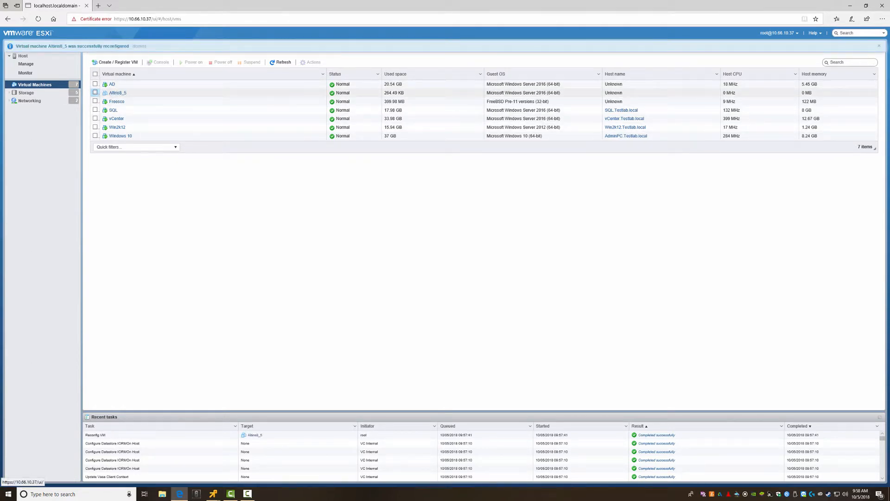
Step: Power on the Altiris8_5 virtual machine, then return to its remote console and reposition that window over the Windows 10 desktop
{"action": "left_click", "coordinate": [95, 93]}
{"action": "left_click", "coordinate": [193, 62]}
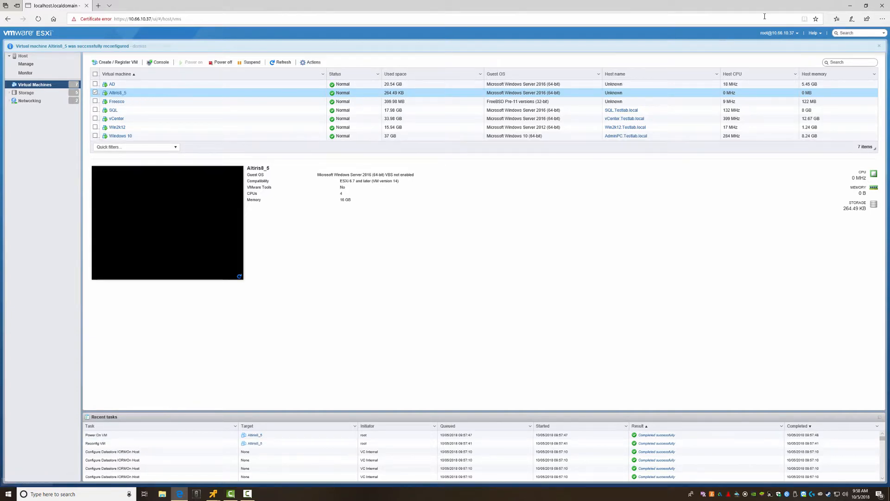
{"action": "left_click", "coordinate": [850, 5]}
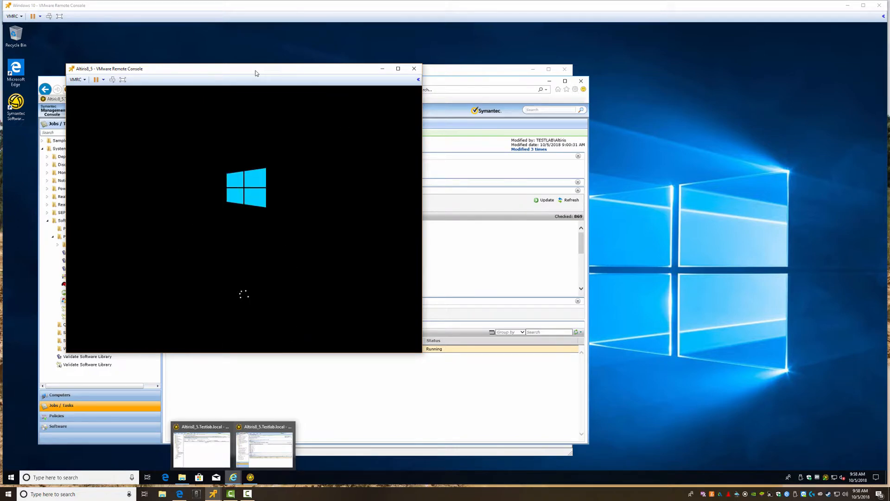
{"action": "left_click_drag", "start_coordinate": [255, 73], "coordinate": [390, 54]}
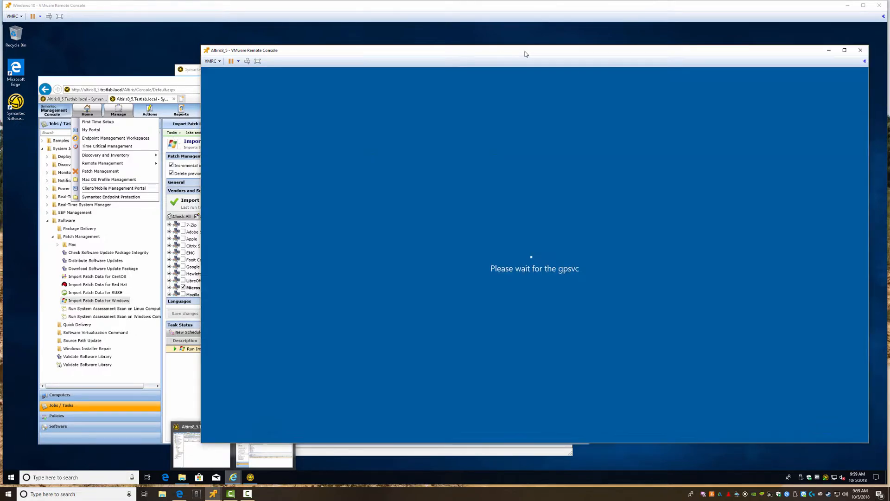
{"action": "left_click_drag", "start_coordinate": [525, 54], "coordinate": [496, 49]}
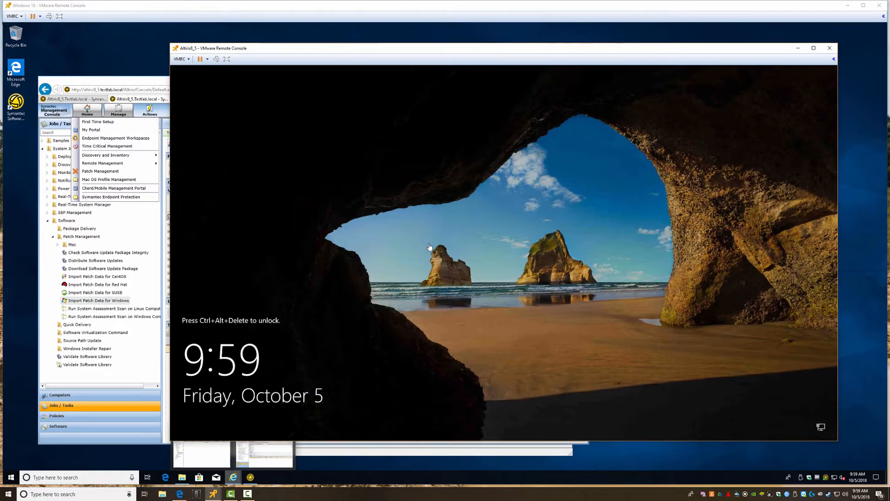
Step: Sign in to the restarted Altiris8_5 server with the account password, re-entering the password if it is rejected
{"action": "left_click", "coordinate": [495, 250]}
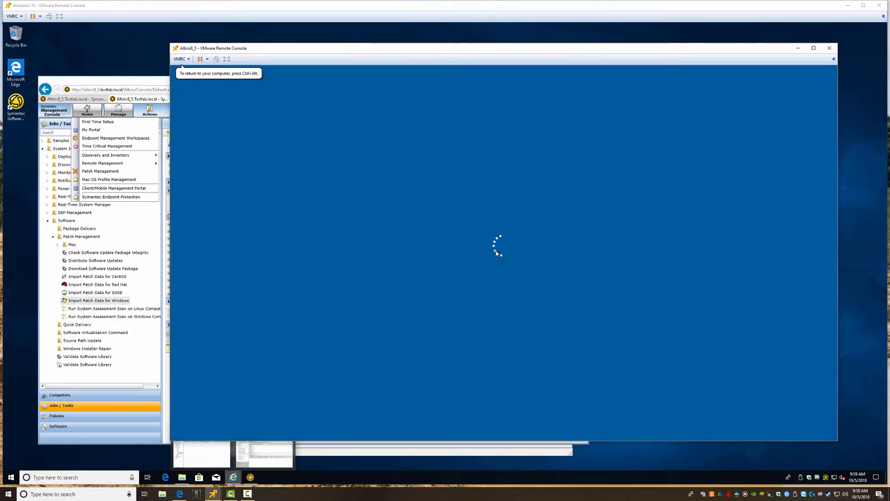
{"action": "type", "text": "******"}
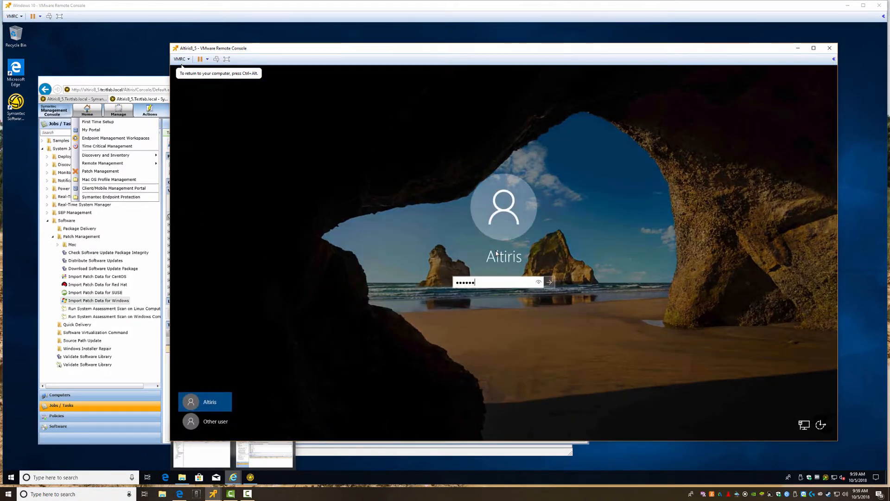
{"action": "type", "text": "***"}
{"action": "key", "text": "Return"}
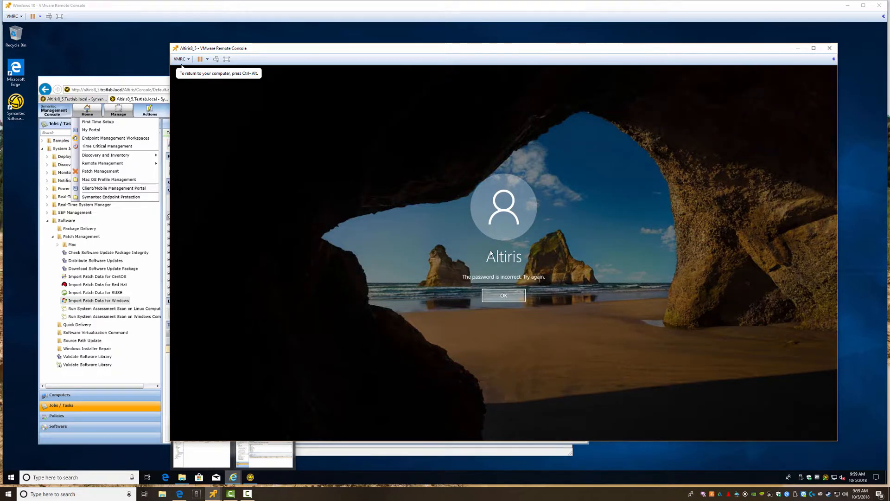
{"action": "key", "text": "Return"}
{"action": "type", "text": "*********"}
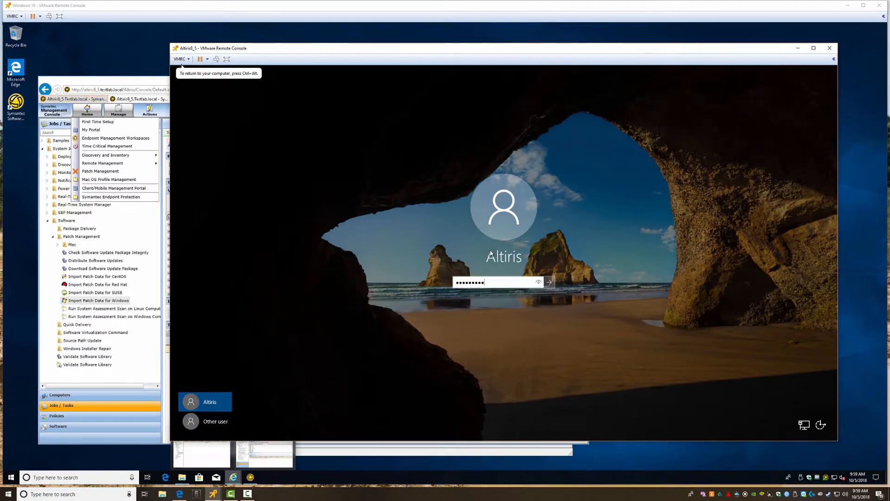
{"action": "key", "text": "Return"}
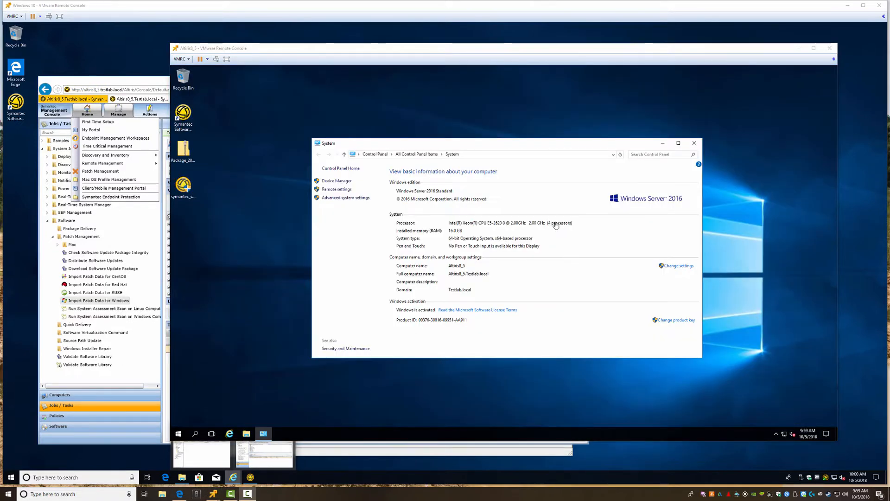
Step: Examine the Altiris8_5 server's CPU performance in Task Manager, then minimize its remote console
{"action": "left_click", "coordinate": [524, 392]}
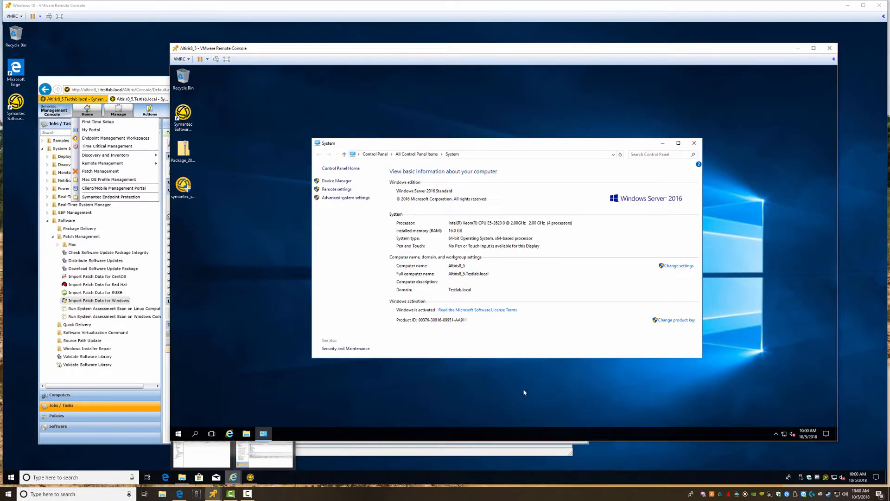
{"action": "right_click", "coordinate": [502, 435]}
{"action": "left_click", "coordinate": [516, 398]}
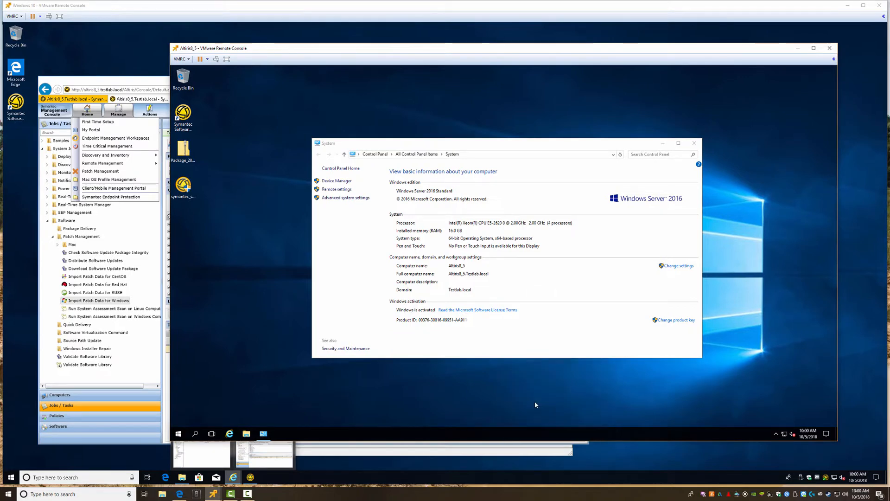
{"action": "left_click", "coordinate": [440, 141]}
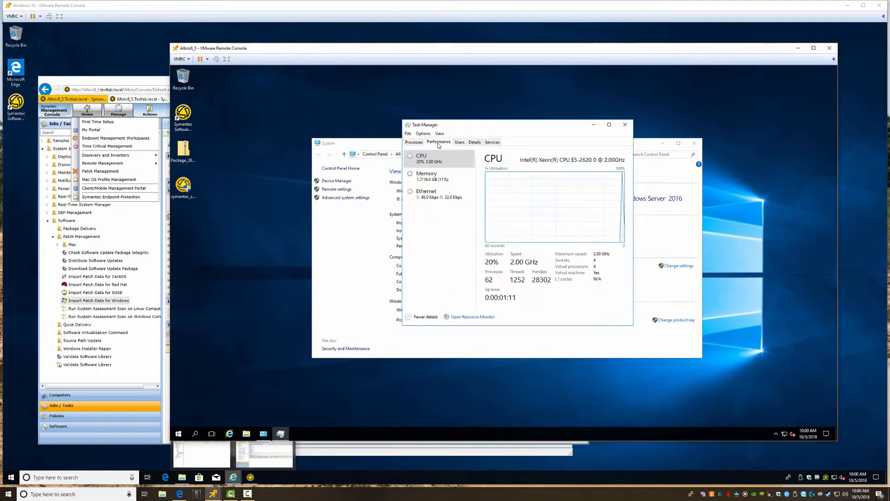
{"action": "left_click_drag", "start_coordinate": [531, 127], "coordinate": [358, 92]}
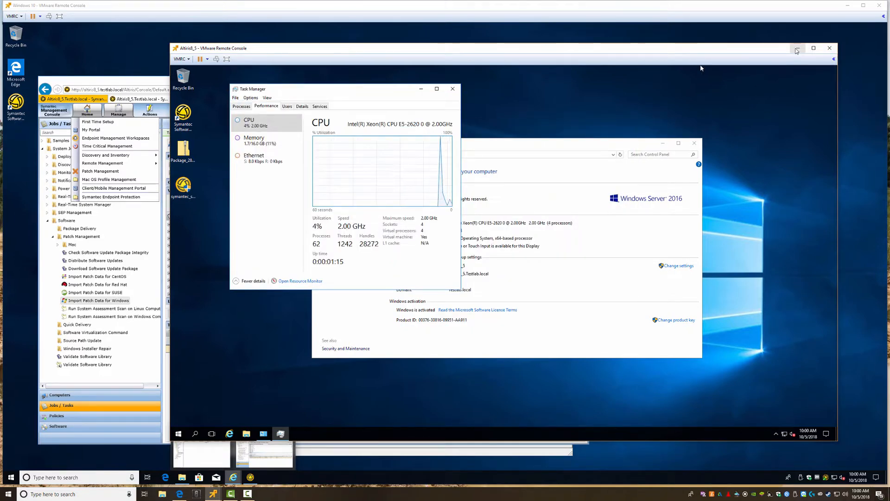
{"action": "left_click", "coordinate": [797, 49]}
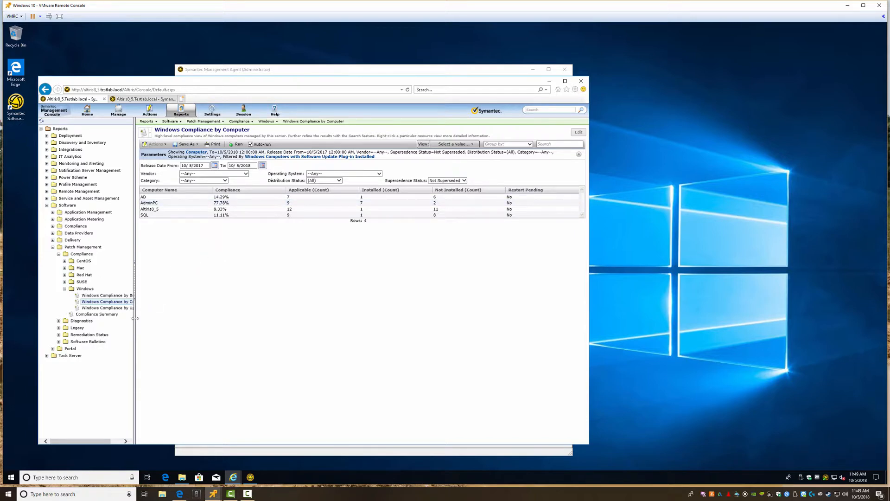
Step: Widen the report tree, then open the Windows System Assessment Scan's properties from Symantec Management Agent's software deliveries
{"action": "left_click_drag", "start_coordinate": [151, 318], "coordinate": [152, 319]}
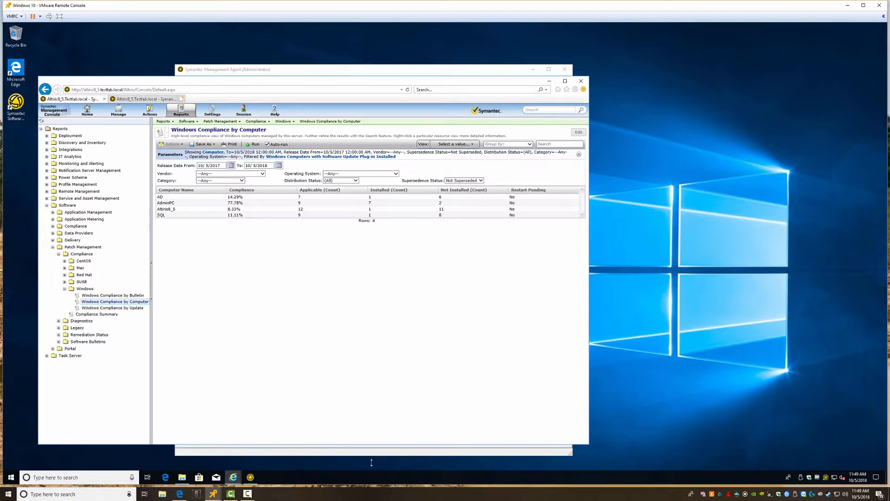
{"action": "left_click", "coordinate": [250, 477]}
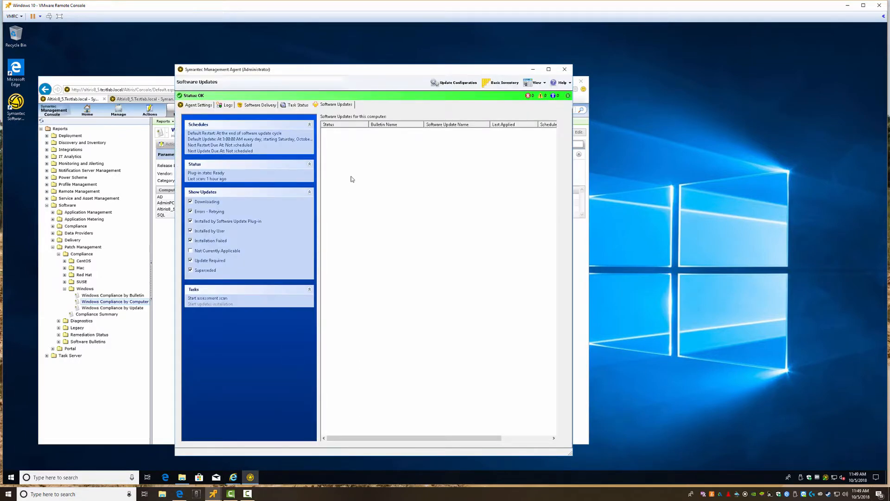
{"action": "left_click", "coordinate": [258, 106]}
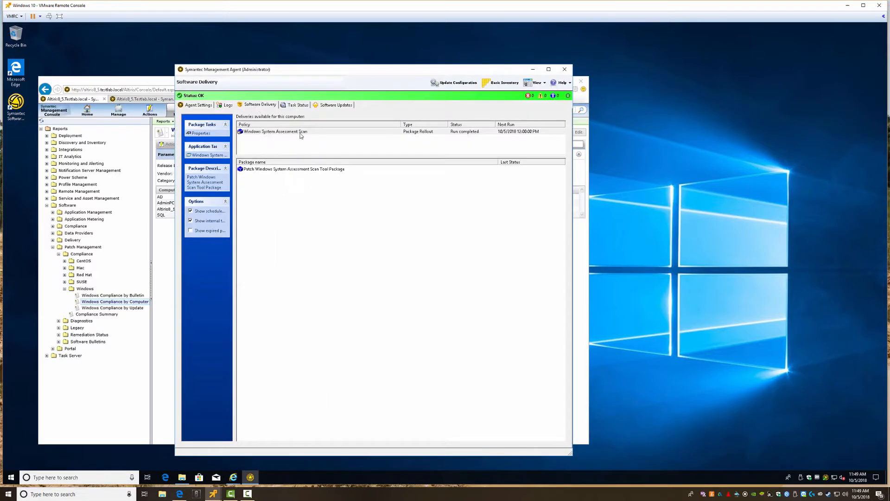
{"action": "left_click", "coordinate": [280, 132]}
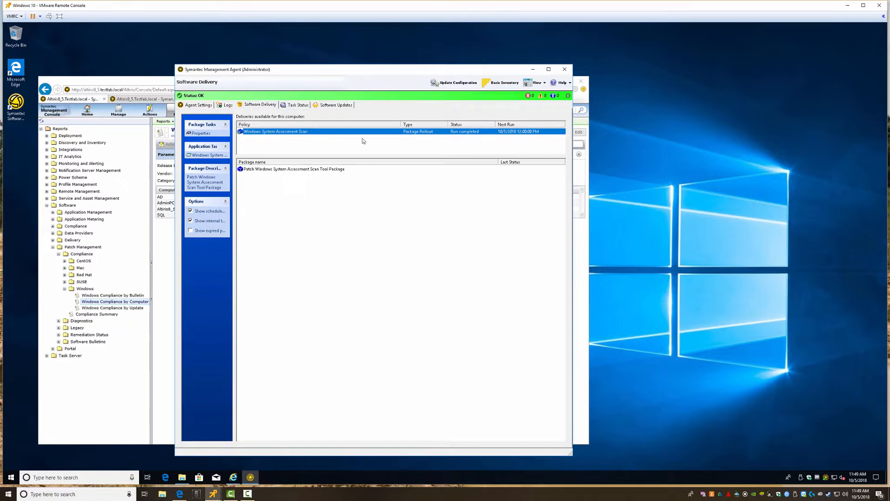
{"action": "double_click", "coordinate": [269, 133]}
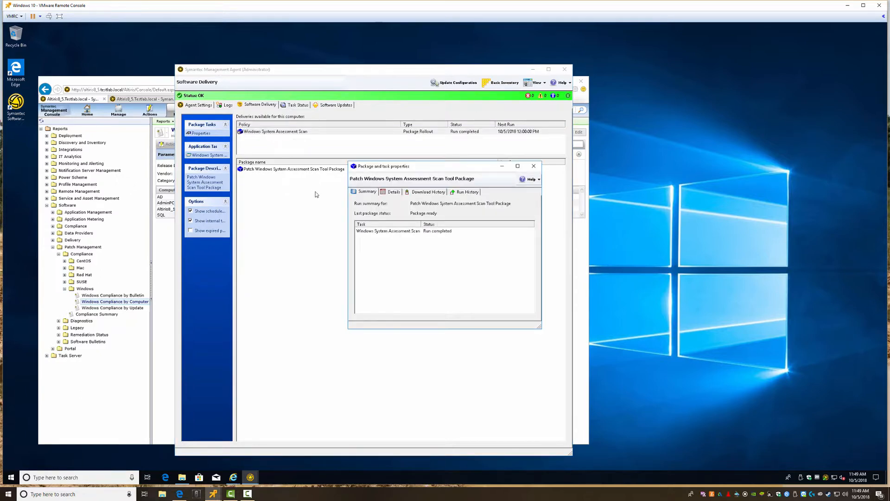
Step: Review the scan tool package's download history, run history and details, including its package ID
{"action": "left_click", "coordinate": [389, 192]}
{"action": "left_click", "coordinate": [426, 192]}
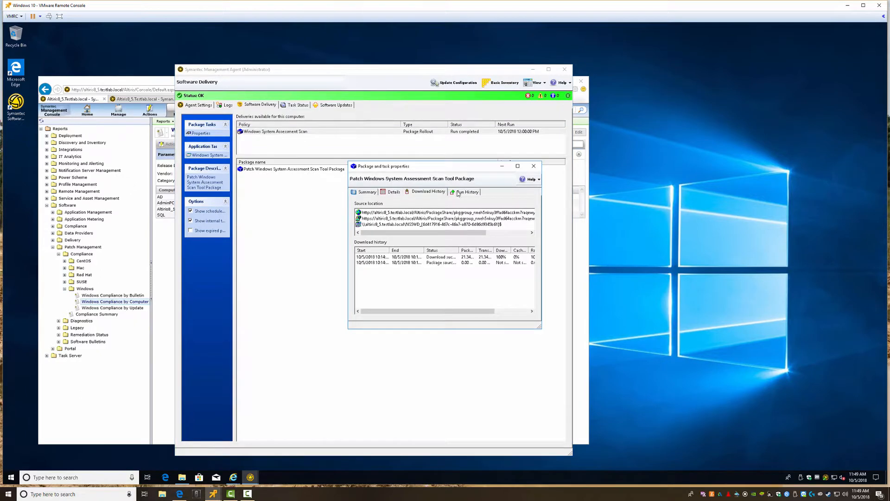
{"action": "left_click", "coordinate": [465, 192]}
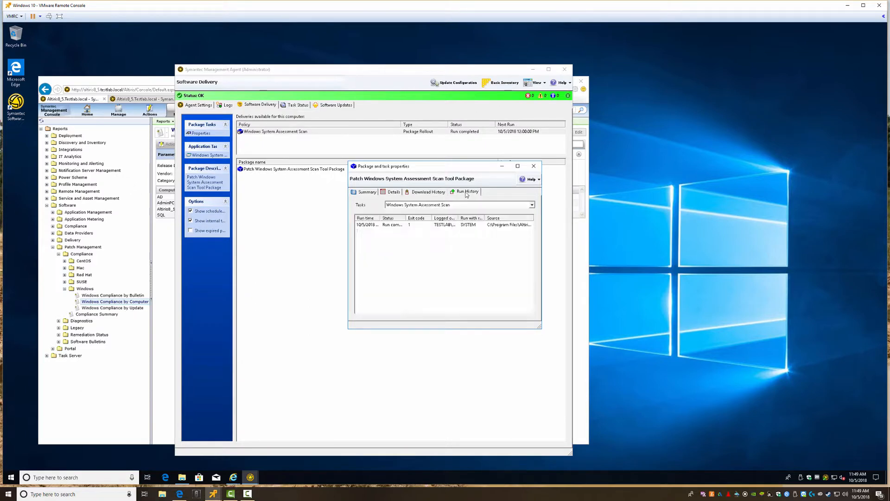
{"action": "left_click", "coordinate": [394, 192]}
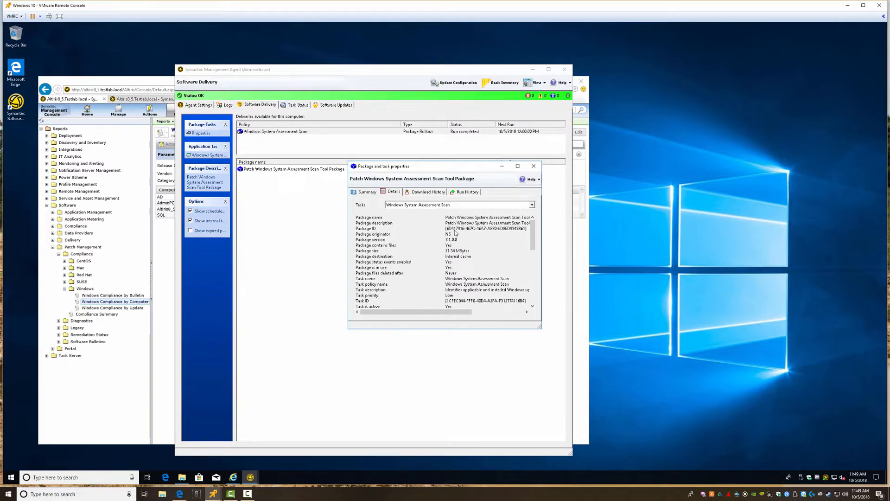
Step: Open File Explorer and browse to C:\Program Files\Altiris\Altiris Agent\Agents\SoftwareManagement\Software Delivery
{"action": "key", "text": "super+e"}
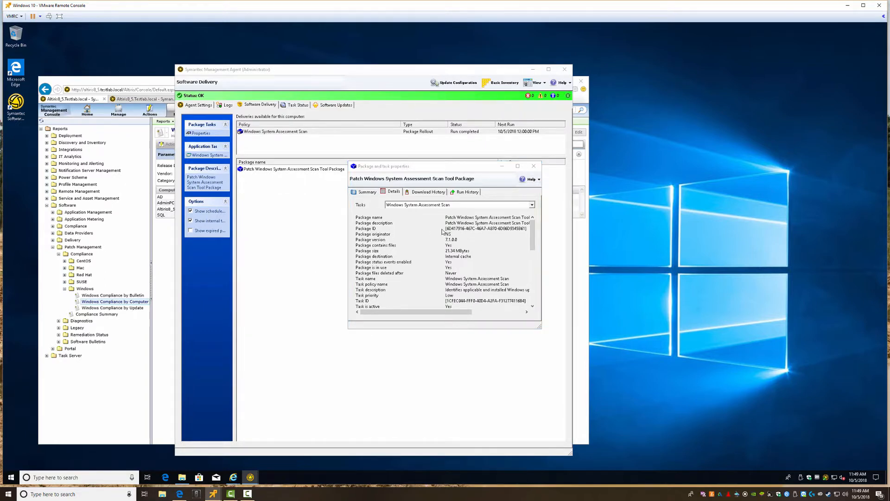
{"action": "left_click", "coordinate": [458, 340]}
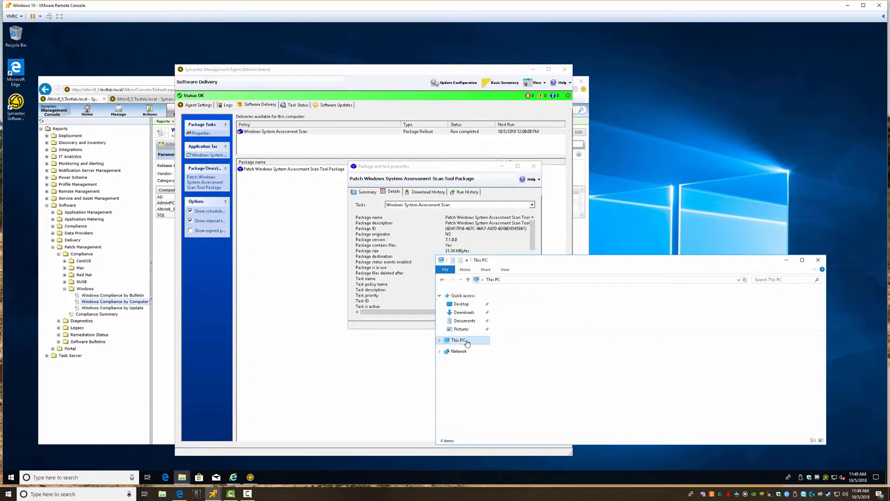
{"action": "left_click", "coordinate": [621, 383]}
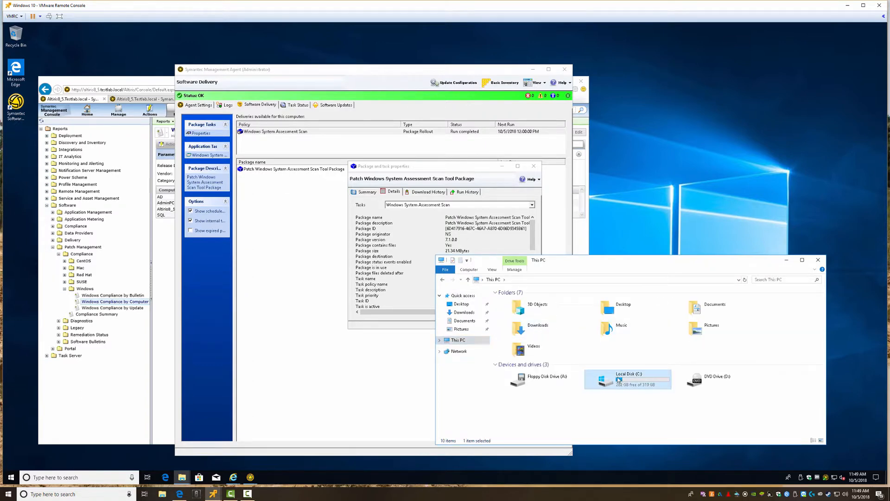
{"action": "double_click", "coordinate": [621, 383]}
{"action": "double_click", "coordinate": [509, 301]}
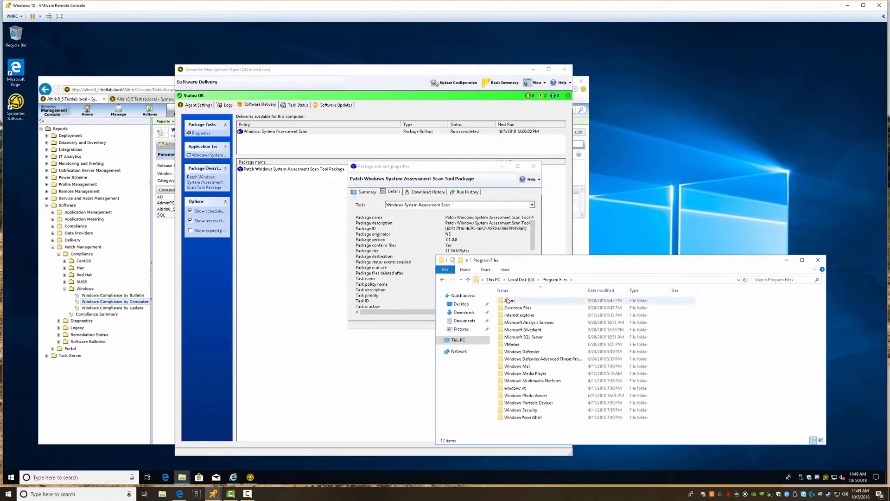
{"action": "double_click", "coordinate": [508, 300]}
{"action": "double_click", "coordinate": [508, 302]}
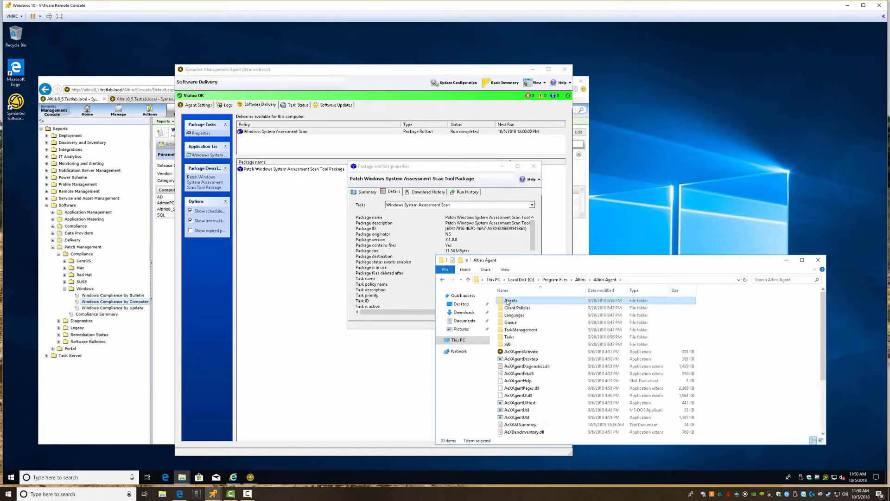
{"action": "double_click", "coordinate": [508, 301]}
{"action": "left_click", "coordinate": [513, 362]}
{"action": "double_click", "coordinate": [514, 362]}
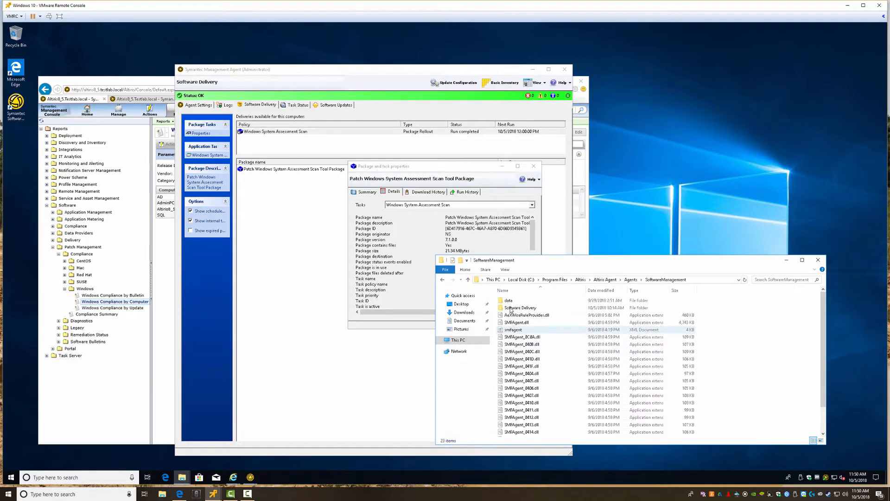
{"action": "double_click", "coordinate": [510, 309]}
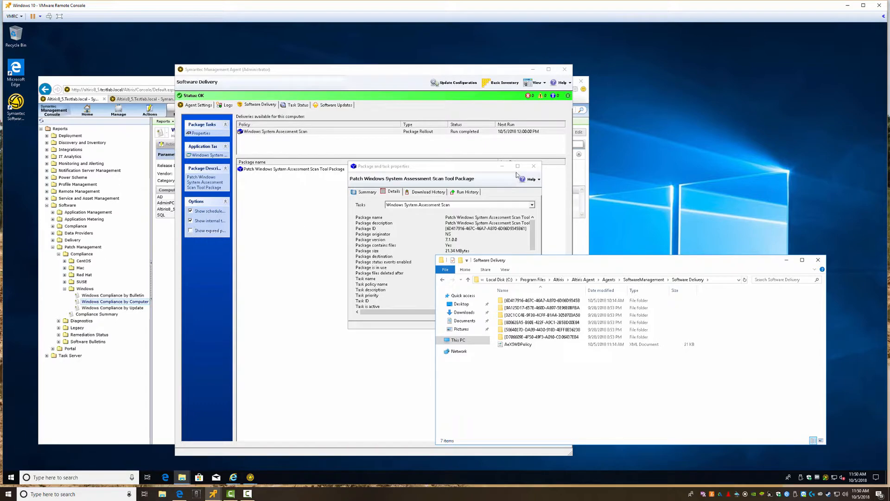
Step: Close the scan tool package properties, show expired entries in the agent's software deliveries, and return to the Software Delivery folder
{"action": "left_click", "coordinate": [533, 166]}
{"action": "left_click", "coordinate": [190, 230]}
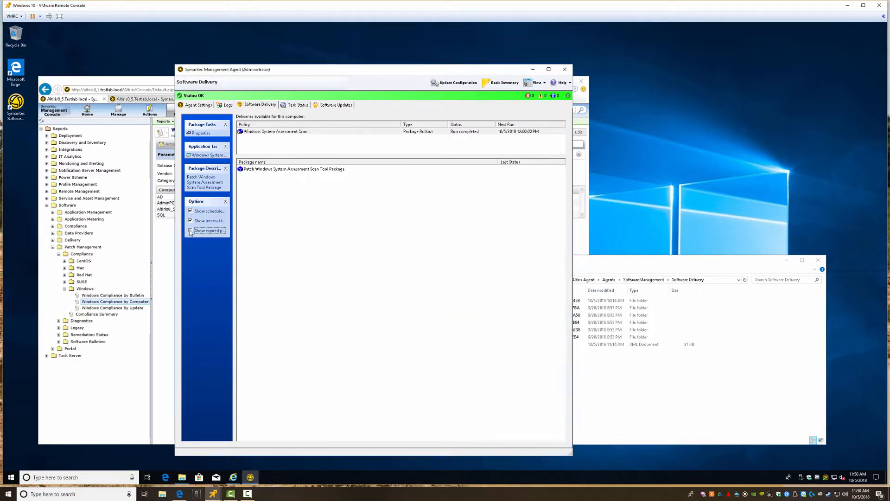
{"action": "left_click", "coordinate": [613, 379]}
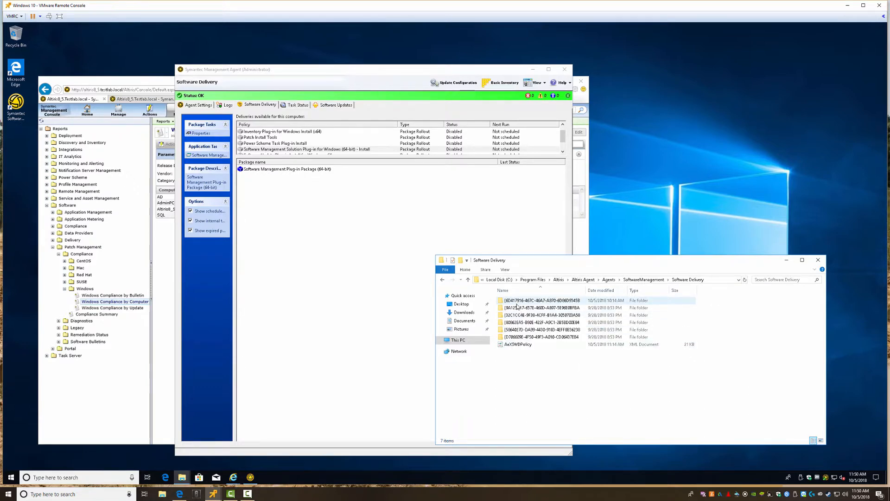
Step: Open the cache inside the folder named with the assessment scan tool's package ID and examine its files
{"action": "mouse_move", "coordinate": [517, 306]}
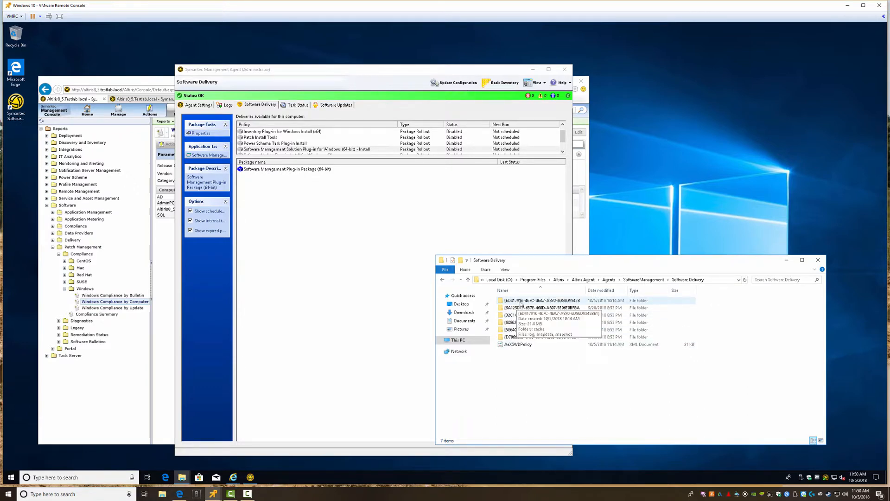
{"action": "double_click", "coordinate": [520, 301]}
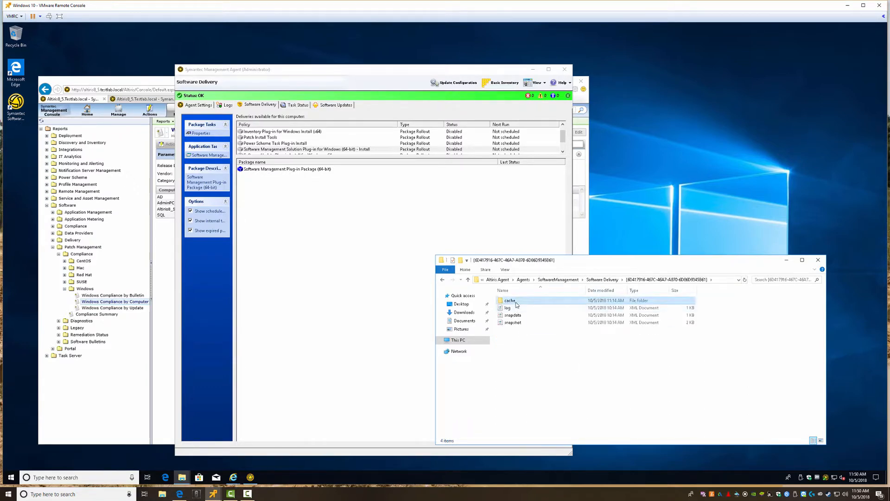
{"action": "double_click", "coordinate": [517, 301]}
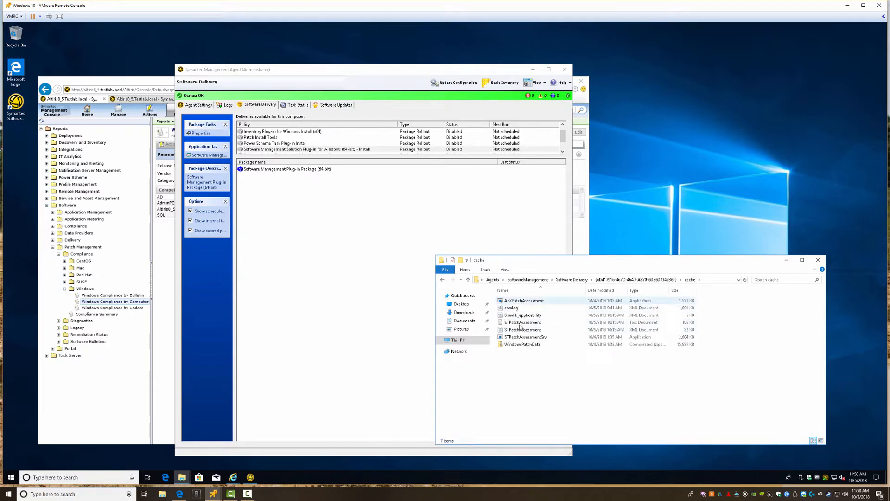
Step: Examine the cache of the second package folder in Software Delivery, then go back to the Software Delivery folder
{"action": "left_click", "coordinate": [584, 280]}
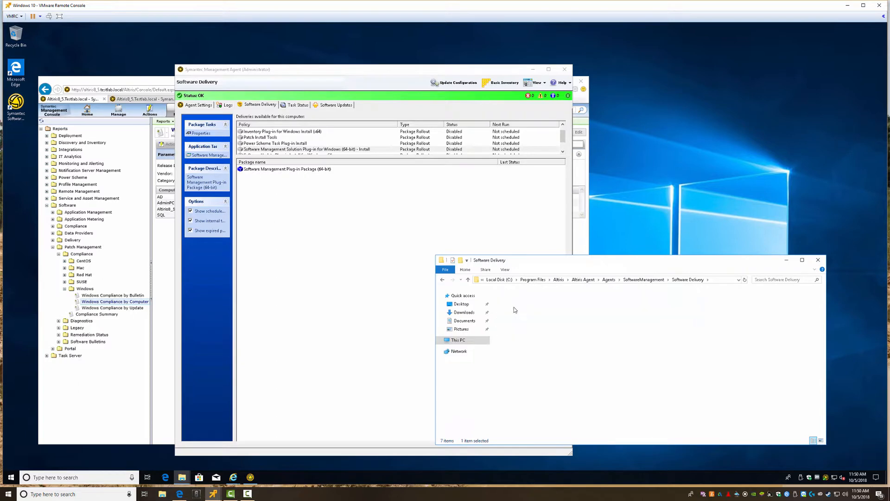
{"action": "double_click", "coordinate": [515, 309]}
{"action": "double_click", "coordinate": [512, 304]}
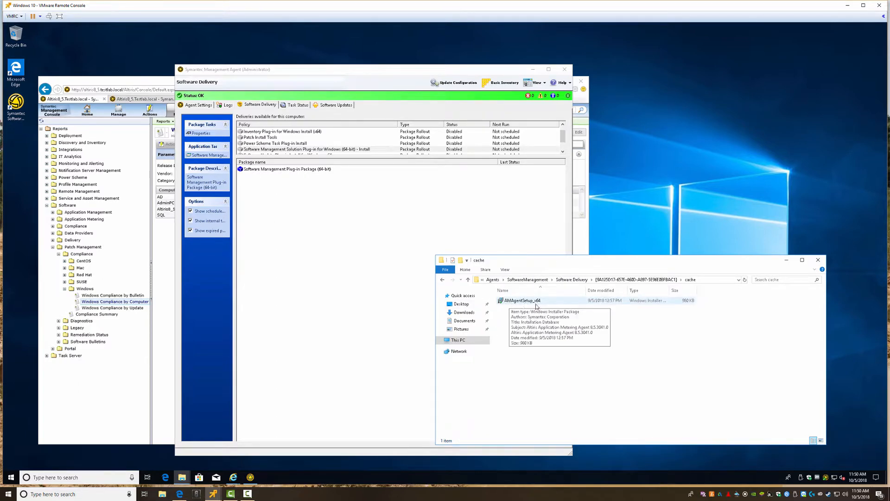
{"action": "left_click", "coordinate": [571, 280]}
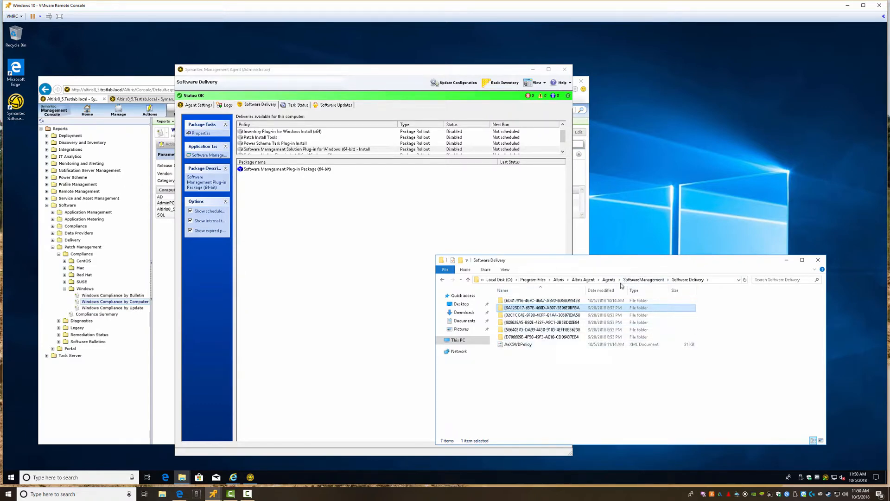
Step: Open the PatchMgmtAgent folder under Agents and move the File Explorer window away from the agent window
{"action": "left_click", "coordinate": [608, 280]}
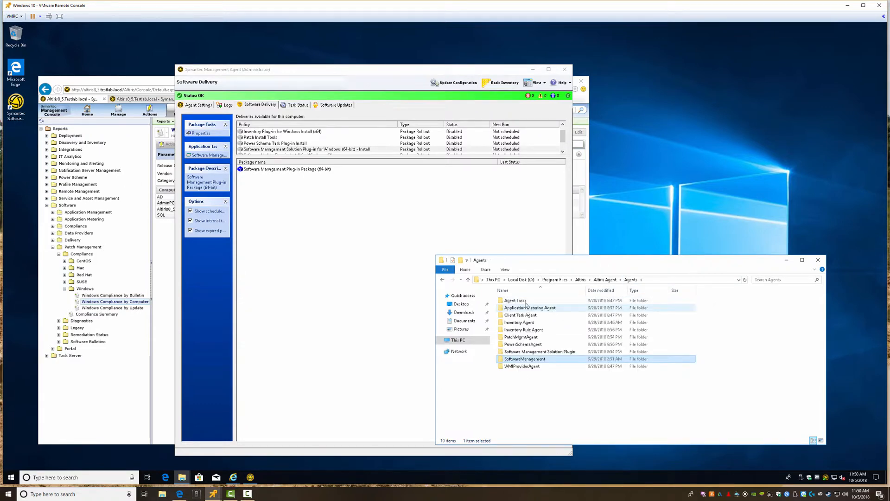
{"action": "double_click", "coordinate": [519, 337]}
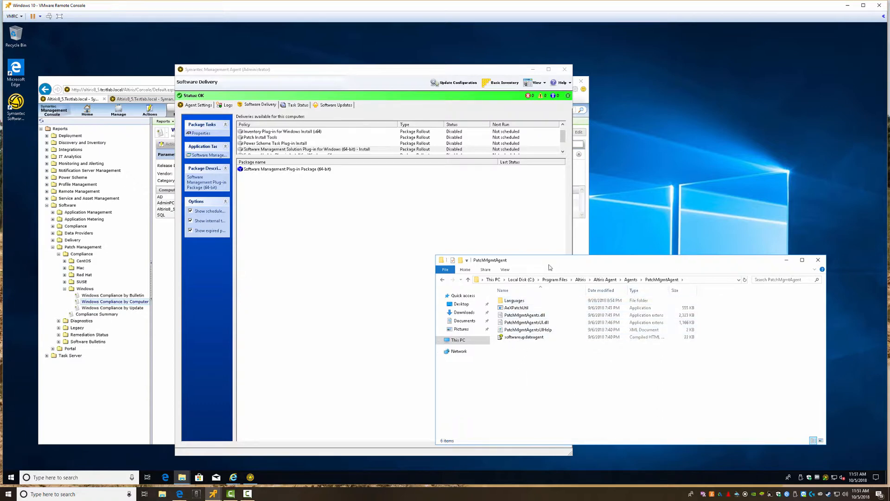
{"action": "left_click_drag", "start_coordinate": [577, 265], "coordinate": [613, 278]}
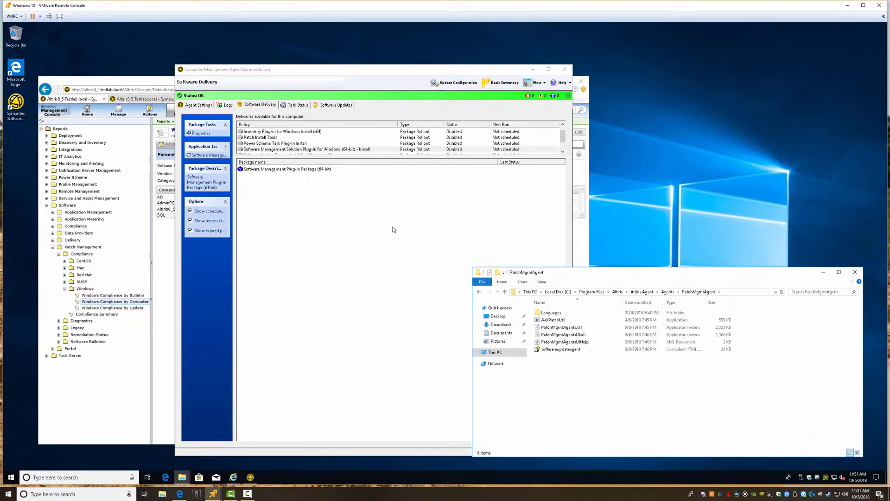
Step: Enlarge the agent's list of available deliveries, hide the expired entries, and minimize Symantec Management Agent
{"action": "left_click", "coordinate": [362, 156]}
{"action": "left_click_drag", "start_coordinate": [367, 157], "coordinate": [350, 212]}
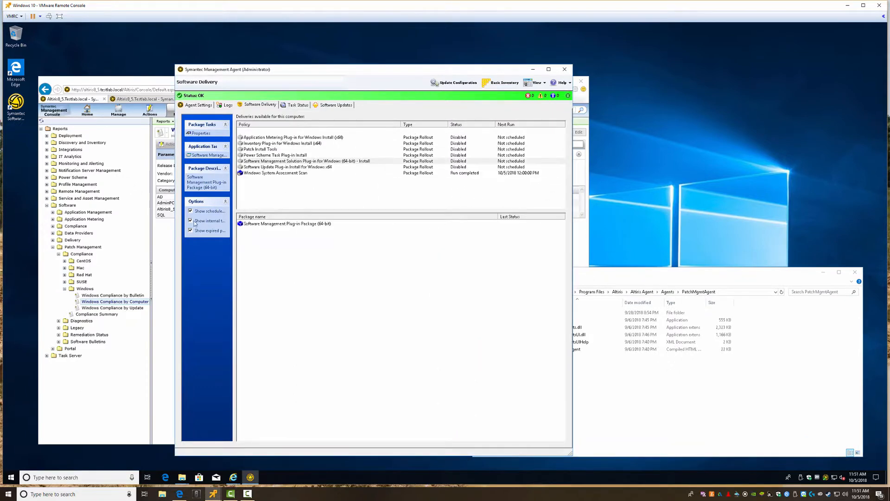
{"action": "left_click", "coordinate": [190, 231]}
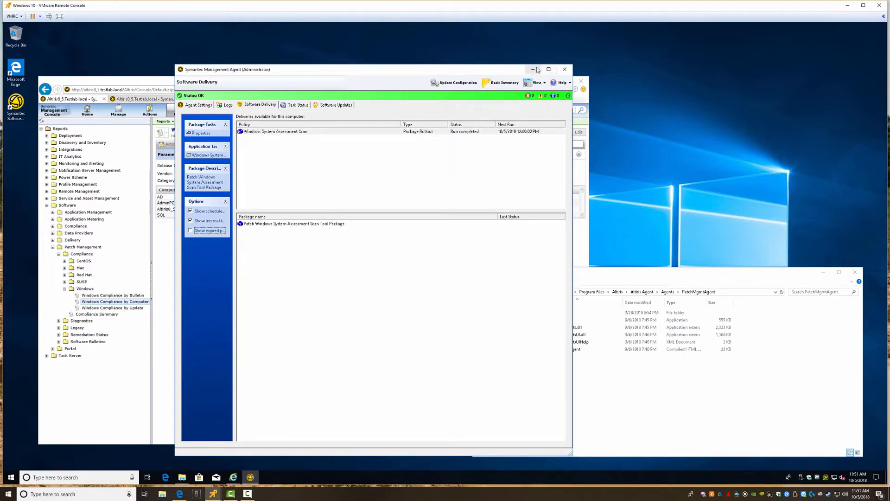
{"action": "left_click", "coordinate": [534, 69]}
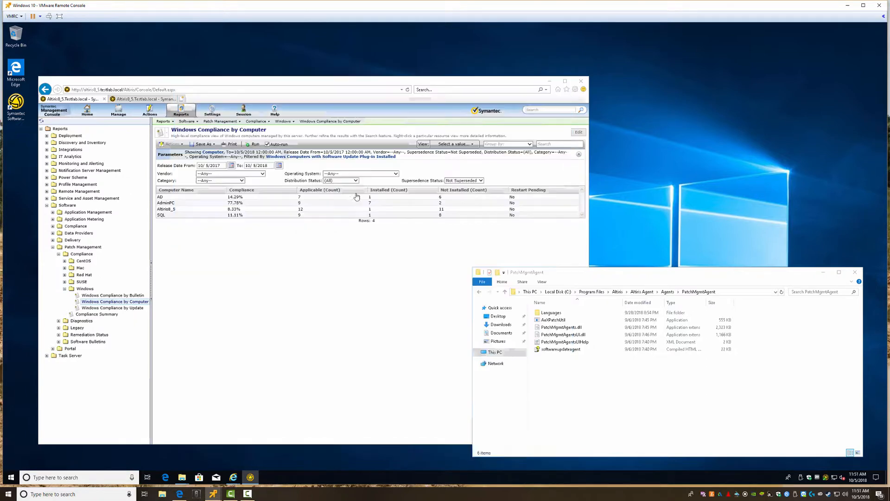
Step: Open AdminPC's applicable updates from the Windows Compliance by Computer report, dismissing the credentials prompt
{"action": "left_click", "coordinate": [267, 231]}
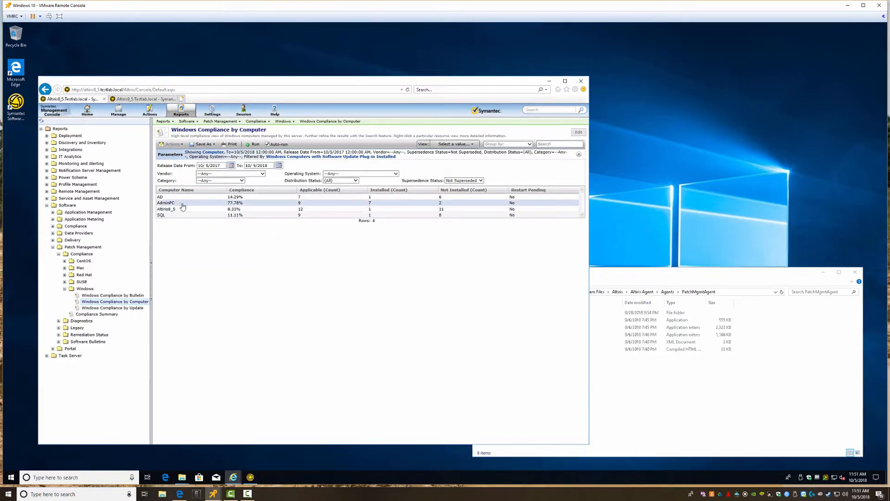
{"action": "left_click", "coordinate": [197, 205]}
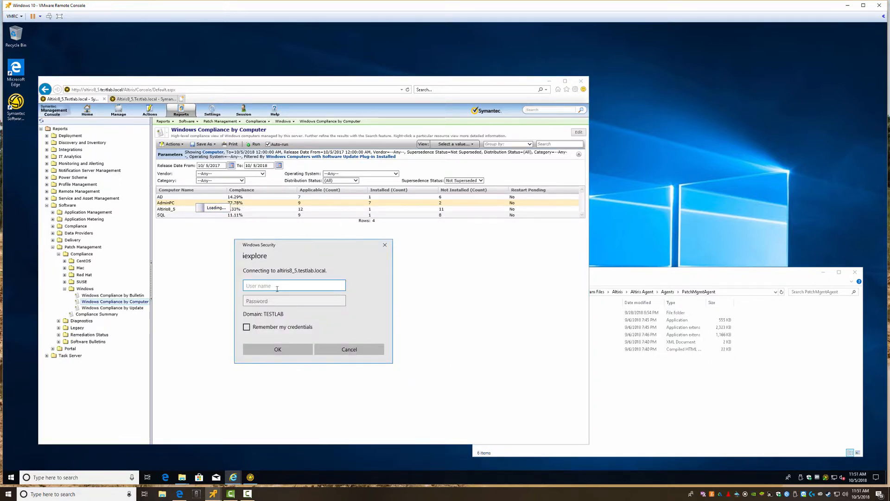
{"action": "key", "text": "Escape"}
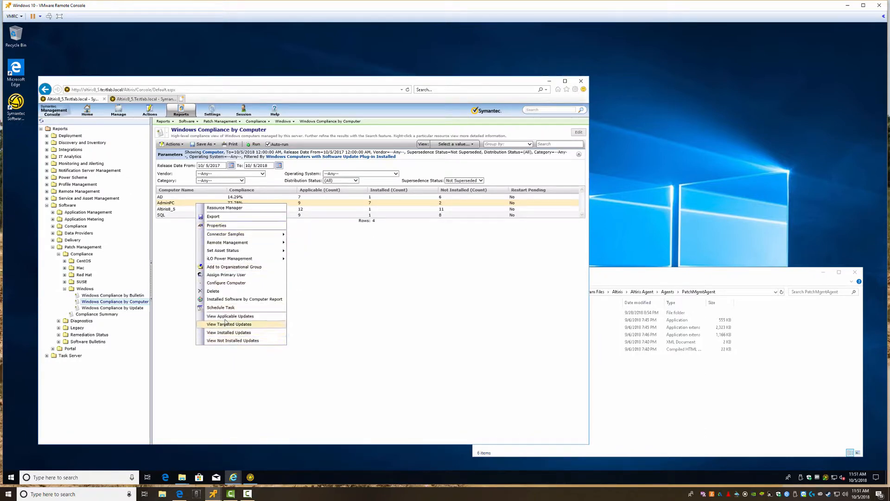
{"action": "left_click", "coordinate": [268, 316]}
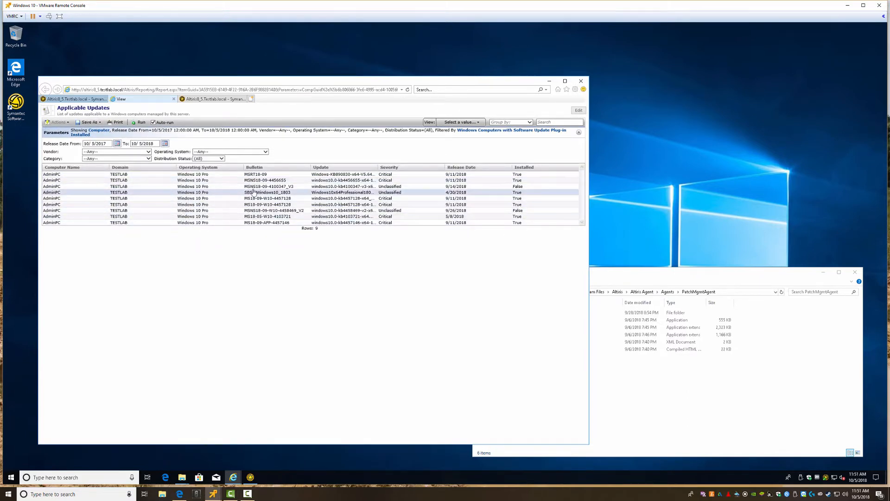
{"action": "left_click", "coordinate": [528, 168]}
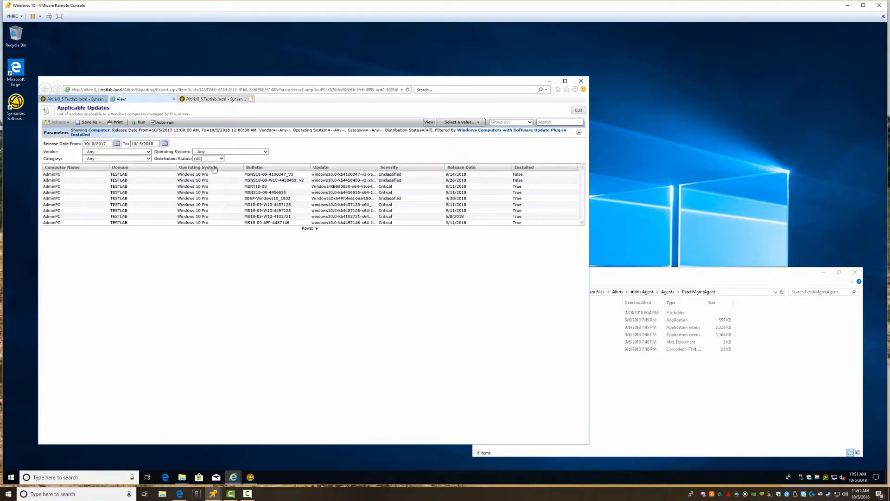
{"action": "left_click", "coordinate": [273, 176]}
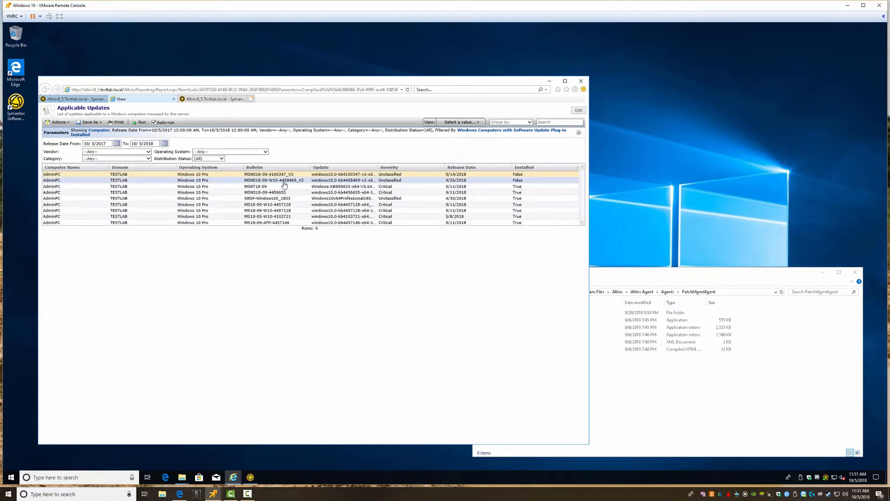
{"action": "left_click", "coordinate": [288, 181], "text": "ctrl"}
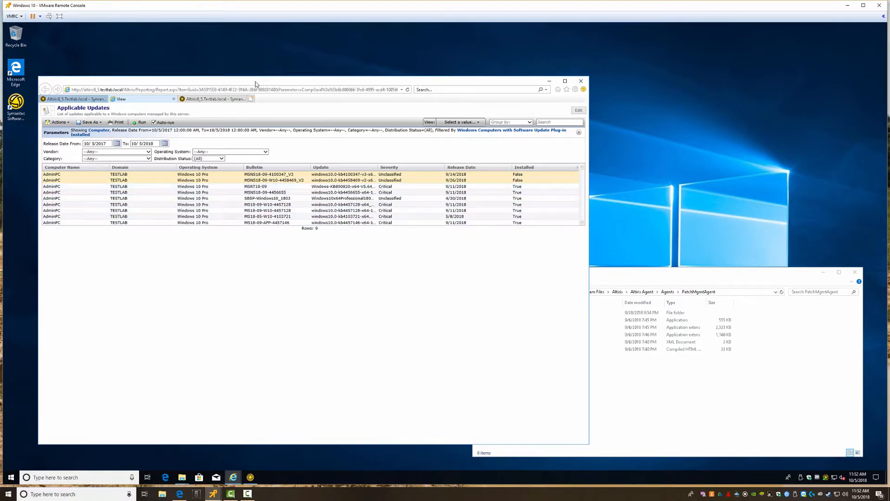
Step: Open the Patch Management home page in the other console tab and widen the Applies To column of the Windows bulletin list
{"action": "left_click", "coordinate": [209, 98]}
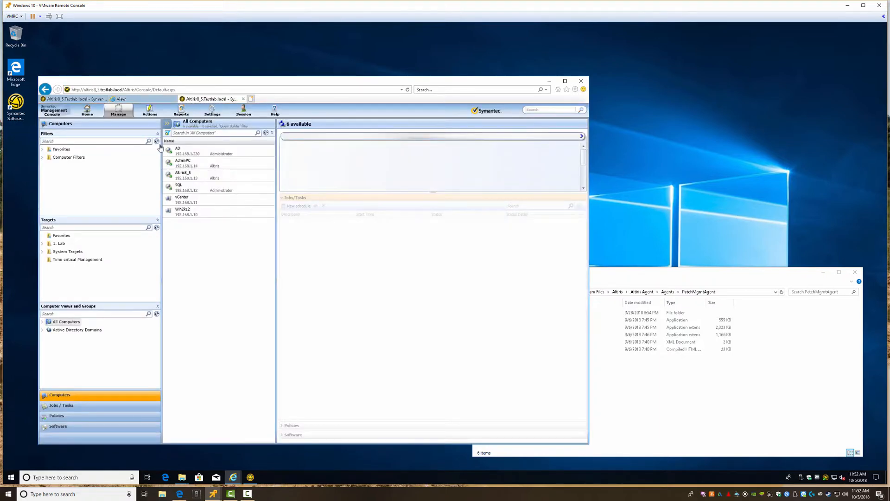
{"action": "left_click", "coordinate": [122, 111]}
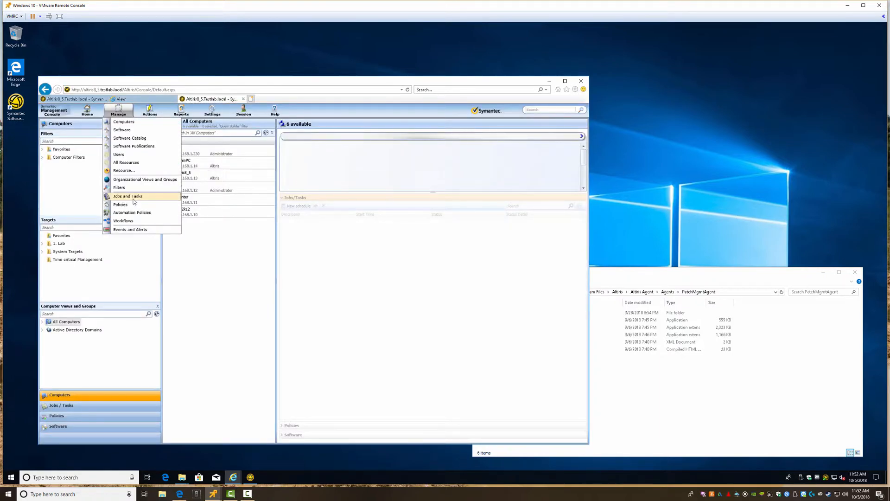
{"action": "mouse_move", "coordinate": [86, 113]}
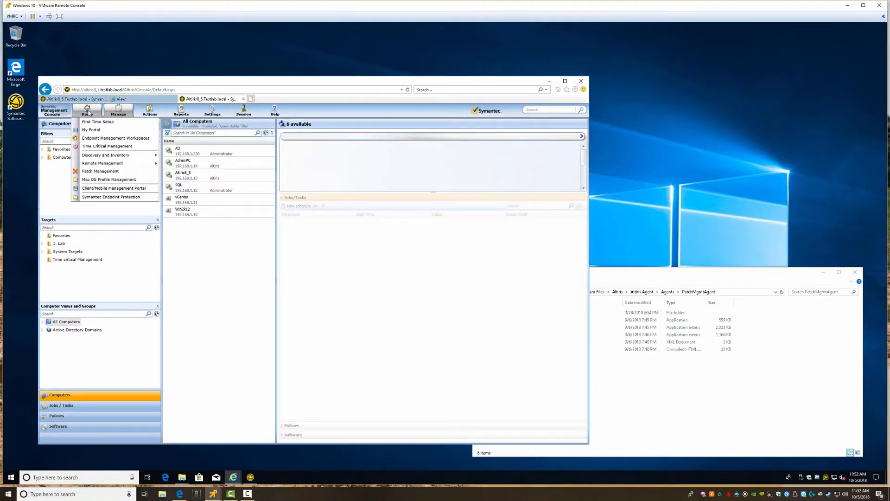
{"action": "left_click", "coordinate": [97, 173]}
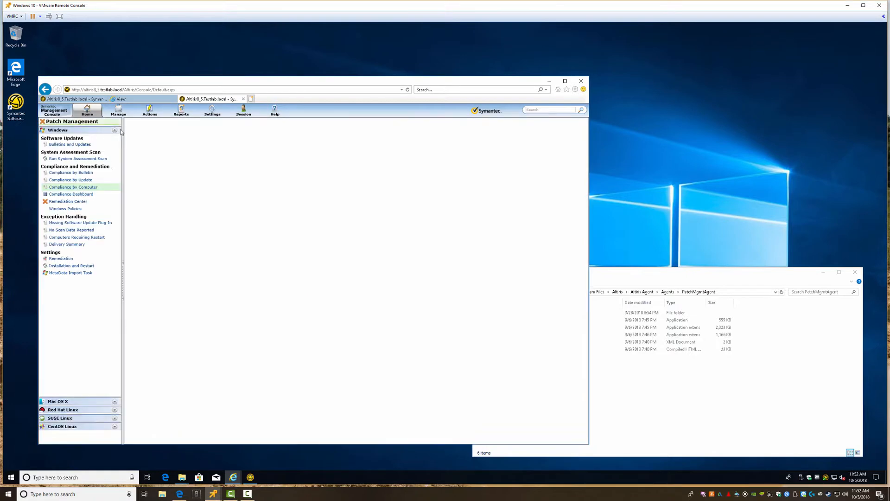
{"action": "left_click", "coordinate": [150, 111]}
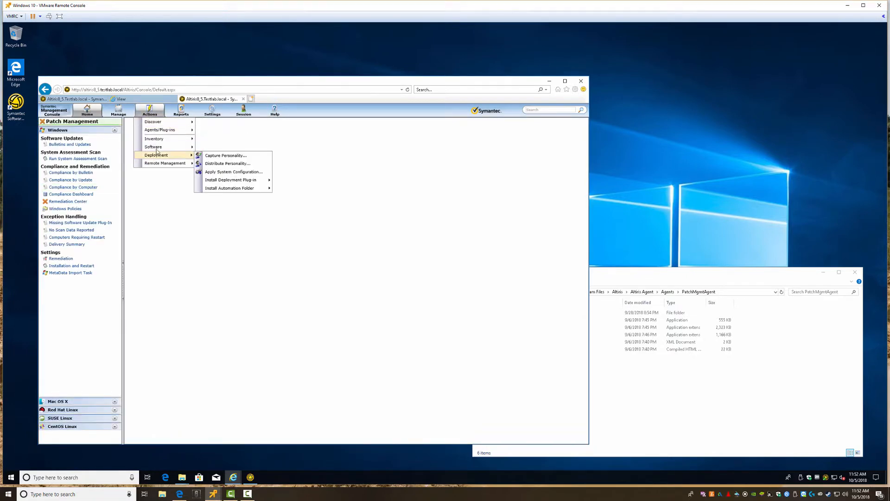
{"action": "mouse_move", "coordinate": [160, 147]}
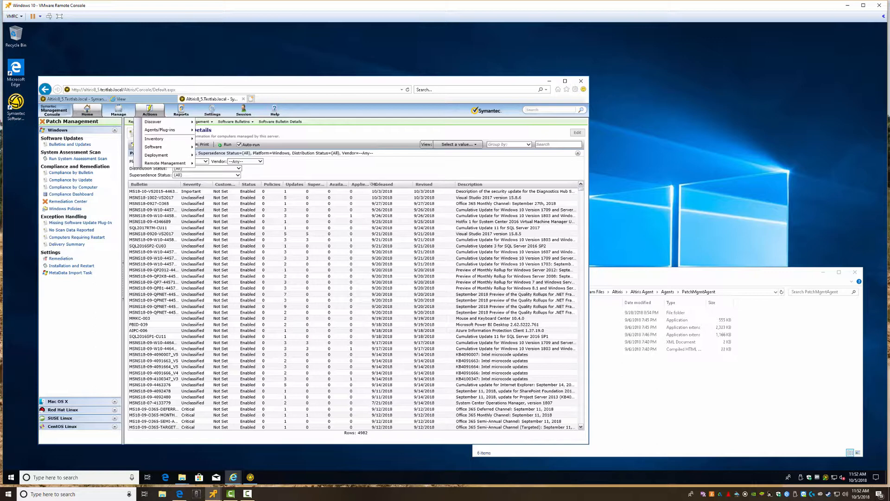
{"action": "left_click_drag", "start_coordinate": [372, 184], "coordinate": [385, 184]}
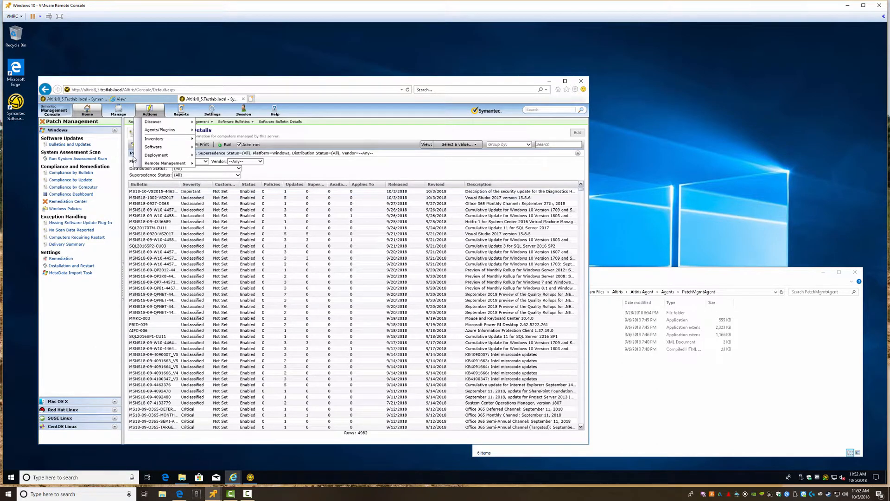
Step: Widen the browser window to show more of the Software Bulletin Details columns, closing the open console menu
{"action": "left_click", "coordinate": [158, 112]}
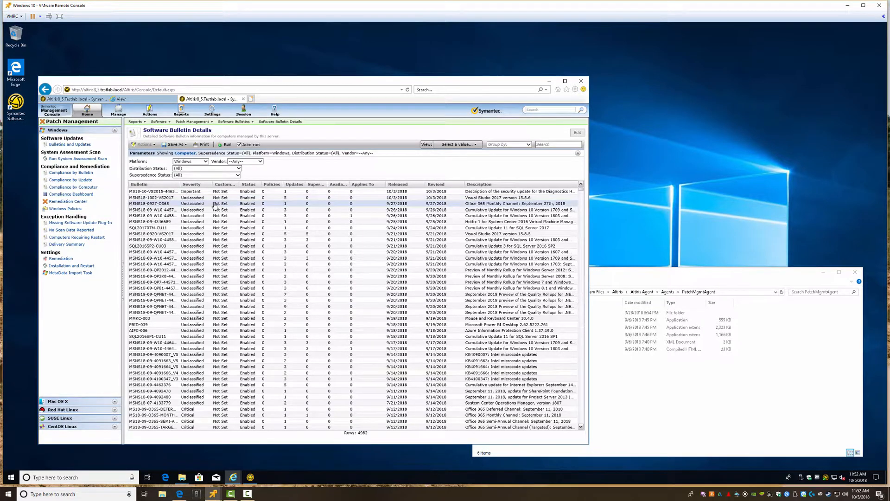
{"action": "left_click", "coordinate": [137, 191]}
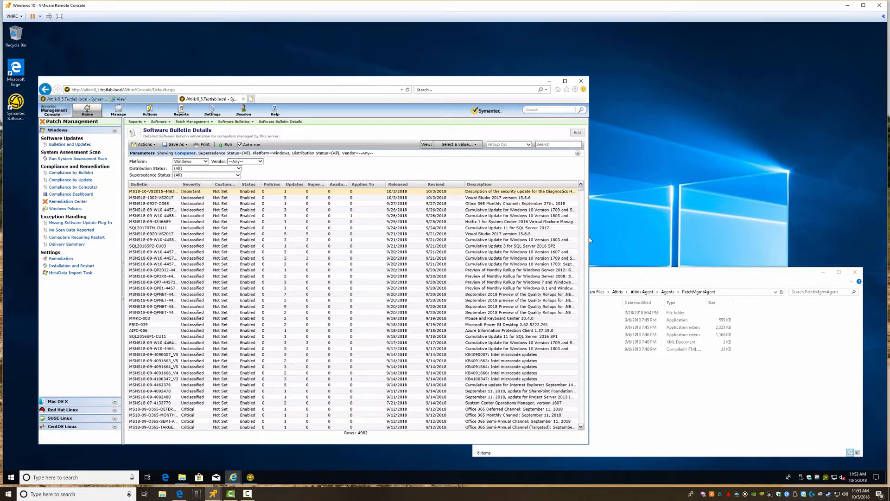
{"action": "left_click_drag", "start_coordinate": [589, 237], "coordinate": [702, 237]}
{"action": "left_click_drag", "start_coordinate": [781, 228], "coordinate": [769, 228]}
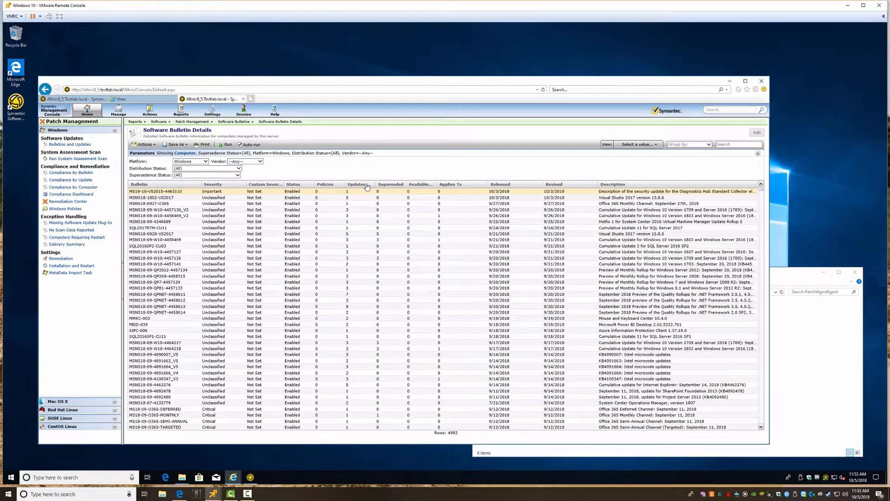
Step: Sort the Windows bulletins by Applies To in descending order and select bulletin MS18-02-W10
{"action": "left_click", "coordinate": [459, 185]}
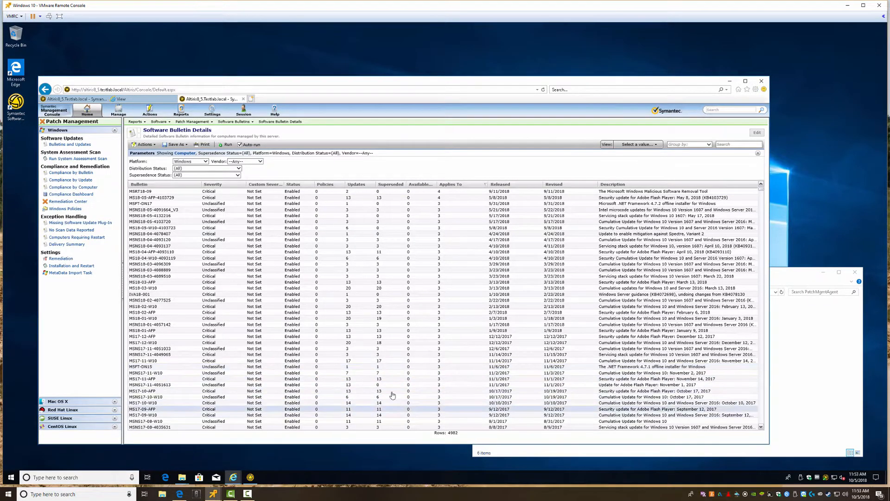
{"action": "left_click", "coordinate": [227, 373]}
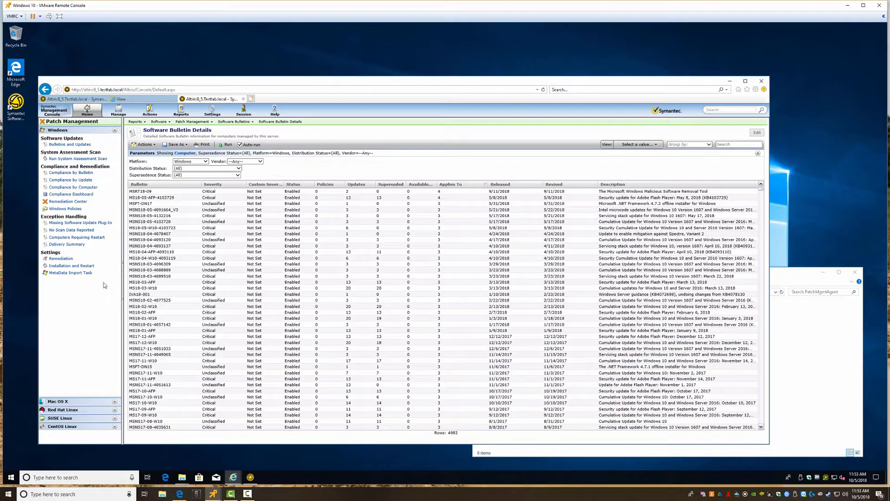
{"action": "left_click", "coordinate": [165, 308]}
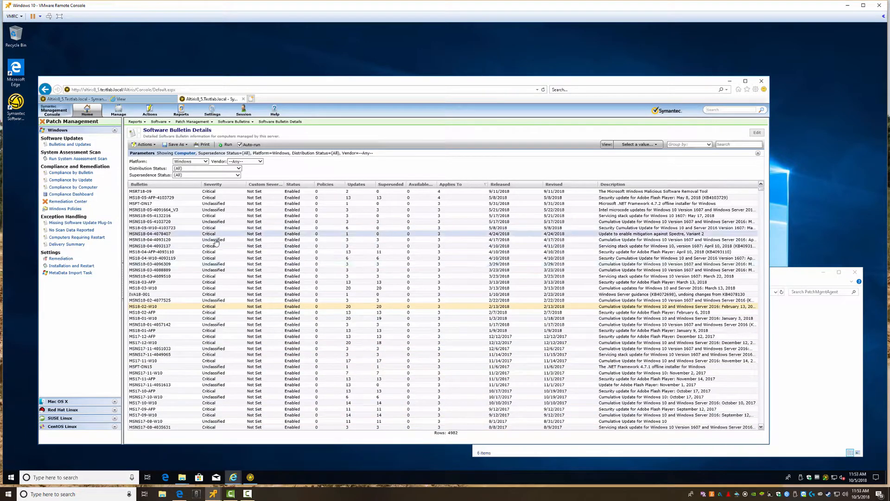
Step: Sort the bulletins by revised date, newest first, and select MSNS18-09-W10-4457136_V2
{"action": "left_click", "coordinate": [560, 185]}
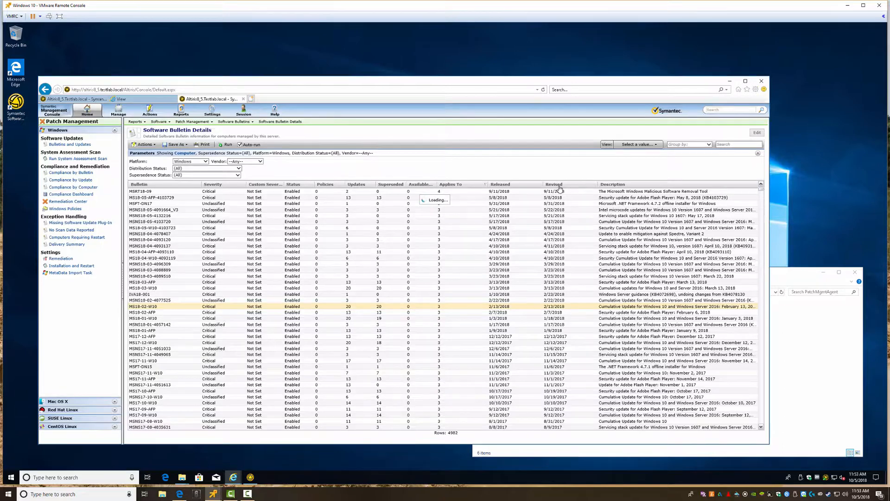
{"action": "left_click", "coordinate": [562, 187]}
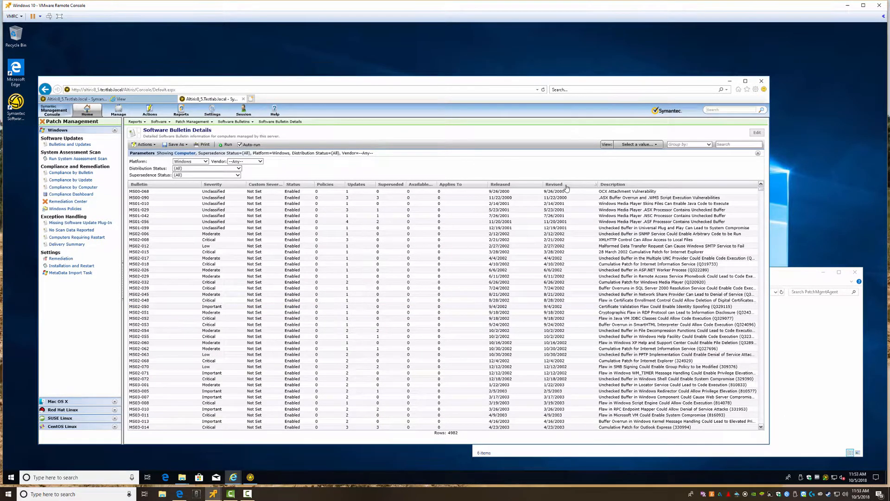
{"action": "left_click", "coordinate": [566, 187]}
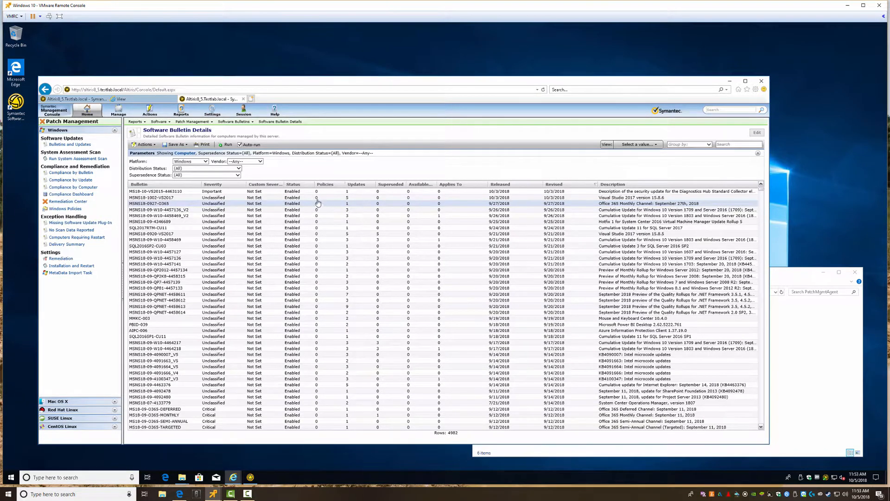
{"action": "left_click", "coordinate": [169, 191]}
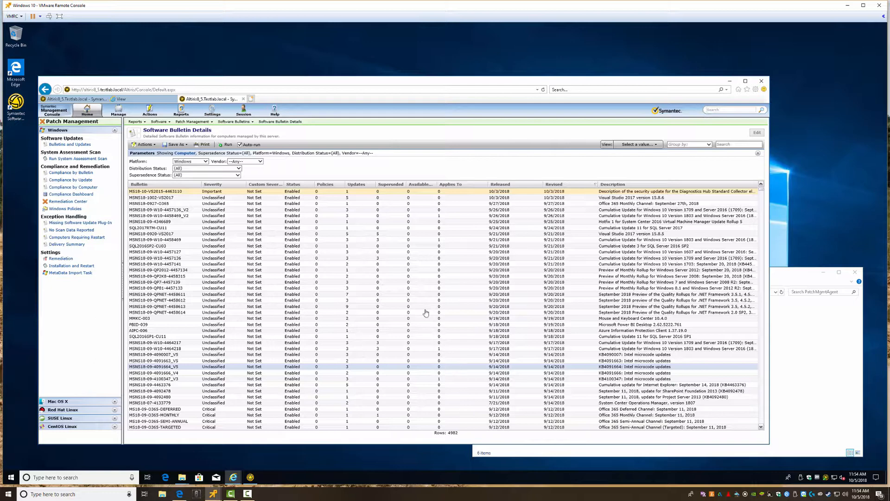
{"action": "left_click", "coordinate": [633, 197]}
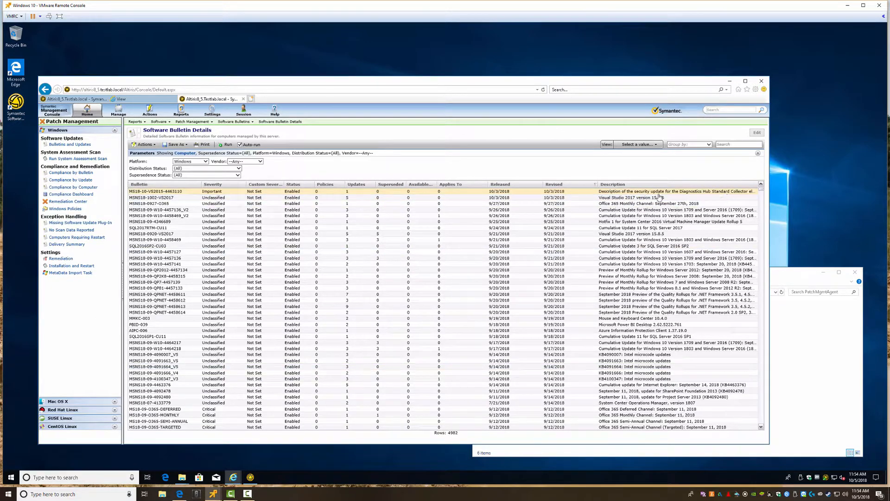
{"action": "left_click", "coordinate": [649, 204]}
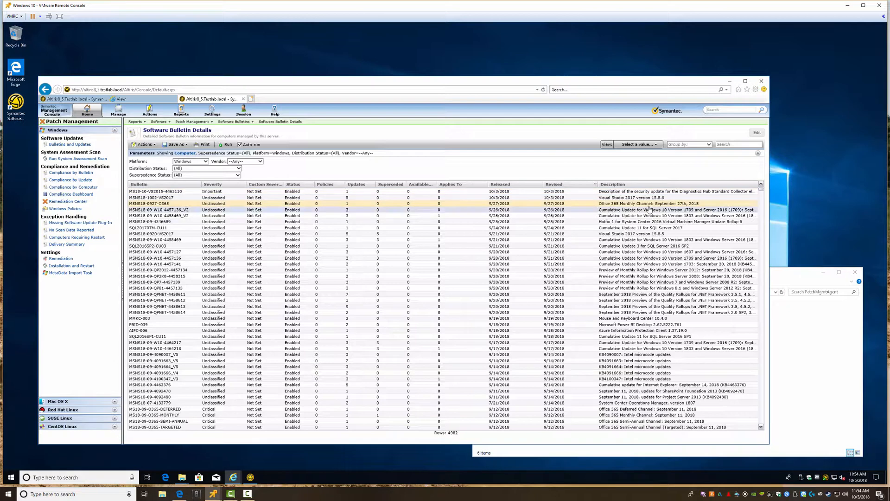
{"action": "left_click", "coordinate": [610, 211]}
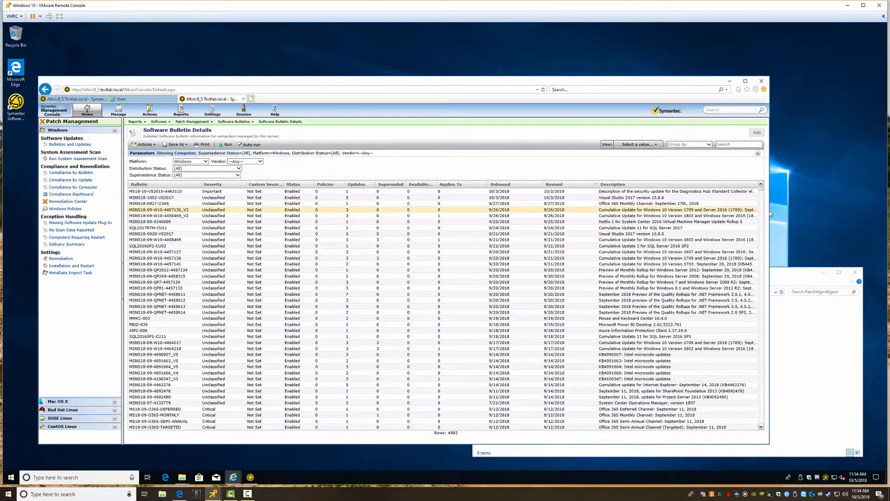
Step: Widen the browser window further and narrow the Applies To and Policies columns to give the descriptions more room
{"action": "left_click_drag", "start_coordinate": [770, 211], "coordinate": [847, 211]}
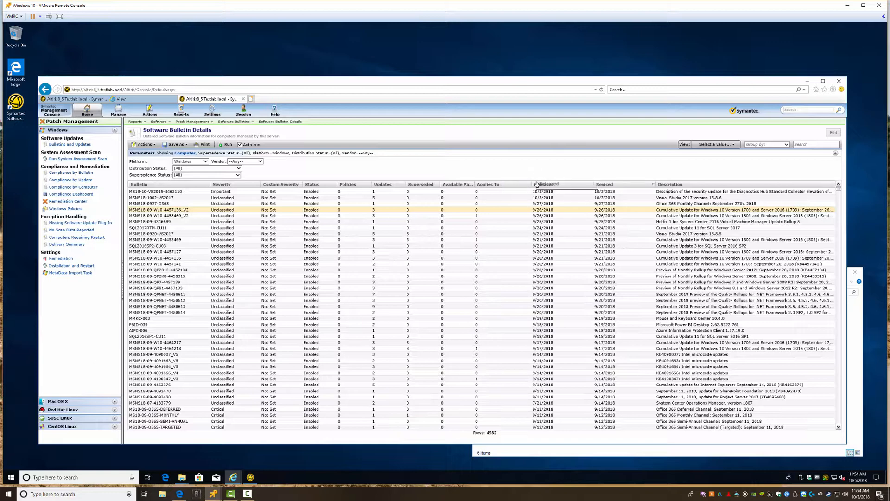
{"action": "left_click_drag", "start_coordinate": [519, 184], "coordinate": [495, 184]}
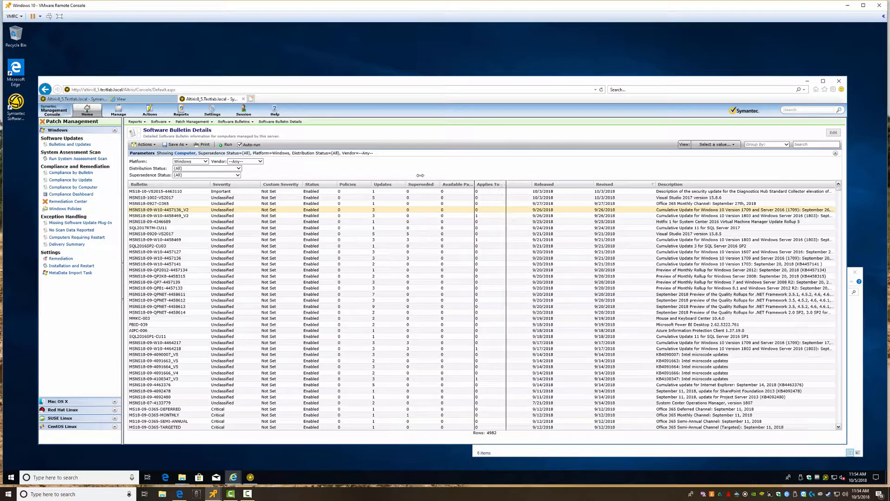
{"action": "left_click_drag", "start_coordinate": [370, 184], "coordinate": [358, 184]}
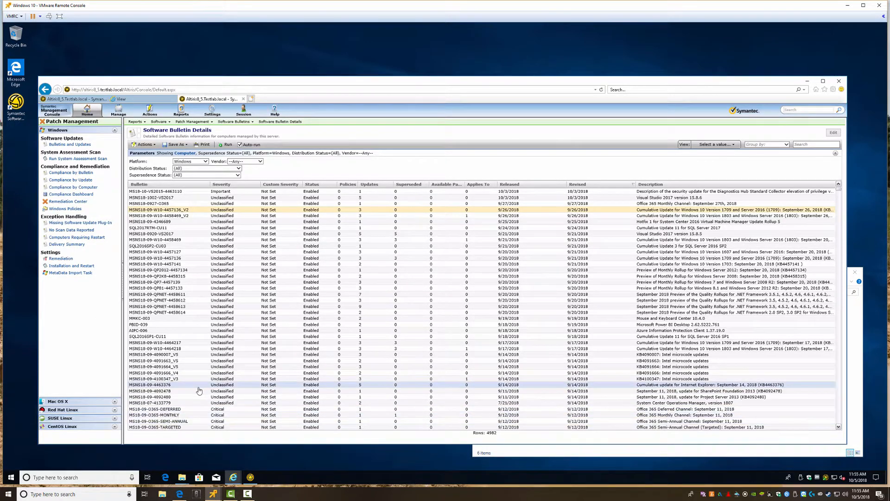
Step: Select the Windows 10 security bulletins from MS18-09-W10-4457128 through MS18-09-W10-4457142 in the bulletin list
{"action": "scroll", "coordinate": [198, 391], "scroll_direction": "down", "scroll_amount": 3}
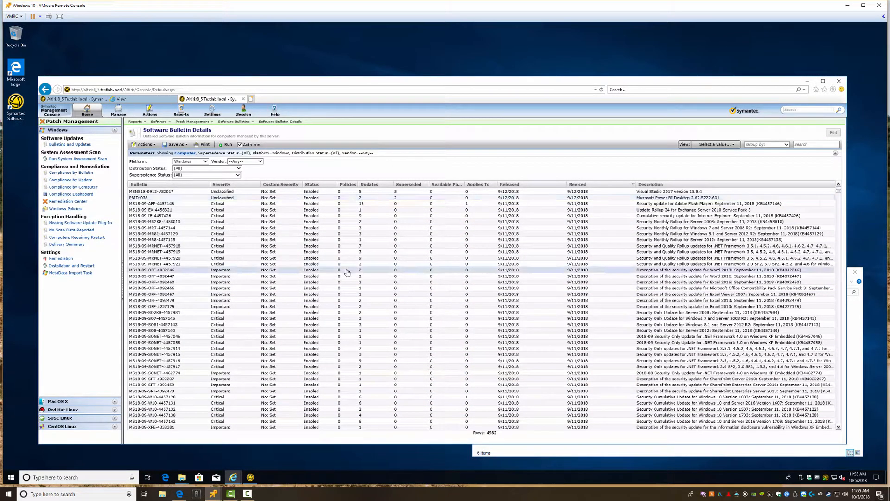
{"action": "scroll", "coordinate": [348, 272], "scroll_direction": "down", "scroll_amount": 3}
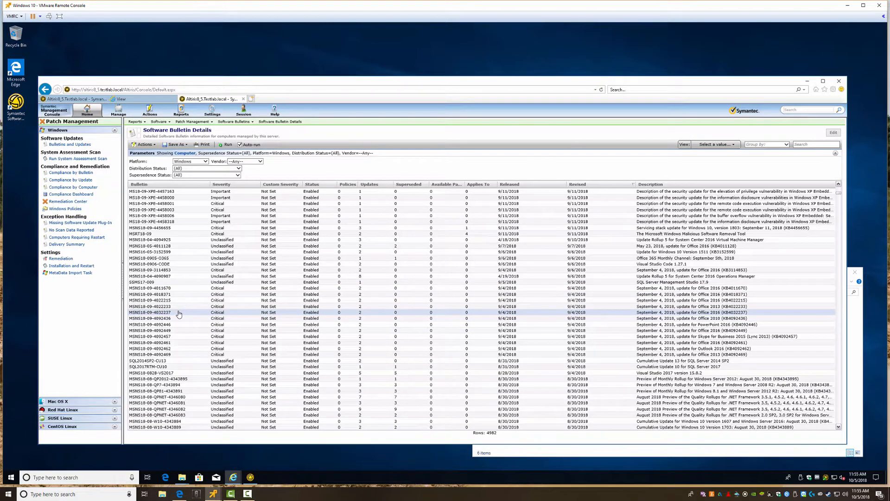
{"action": "scroll", "coordinate": [179, 314], "scroll_direction": "up", "scroll_amount": 3}
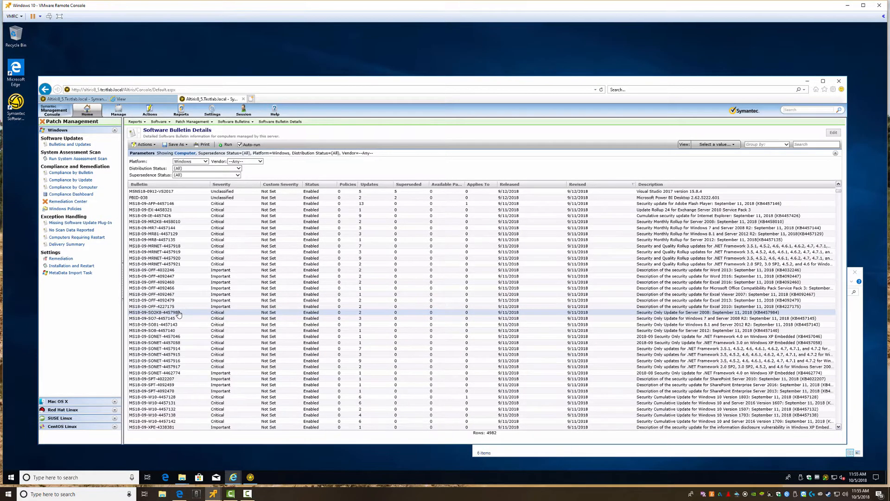
{"action": "left_click", "coordinate": [152, 422]}
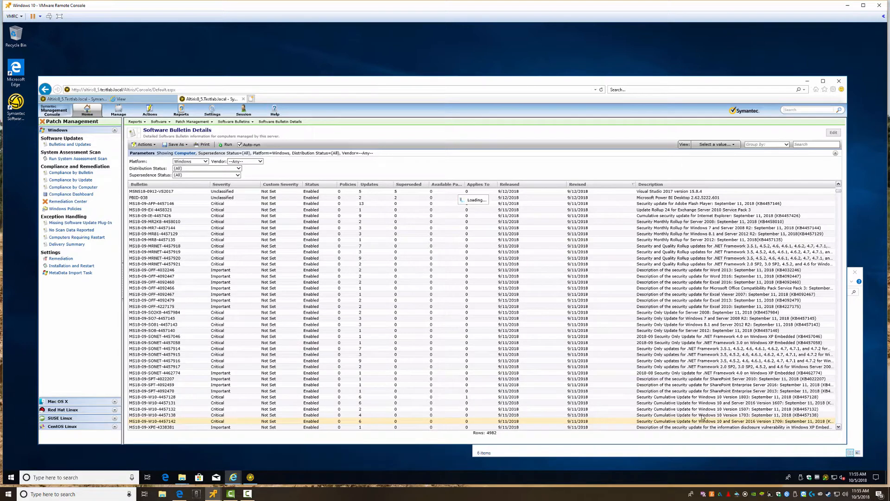
{"action": "left_click", "coordinate": [756, 398], "text": "shift"}
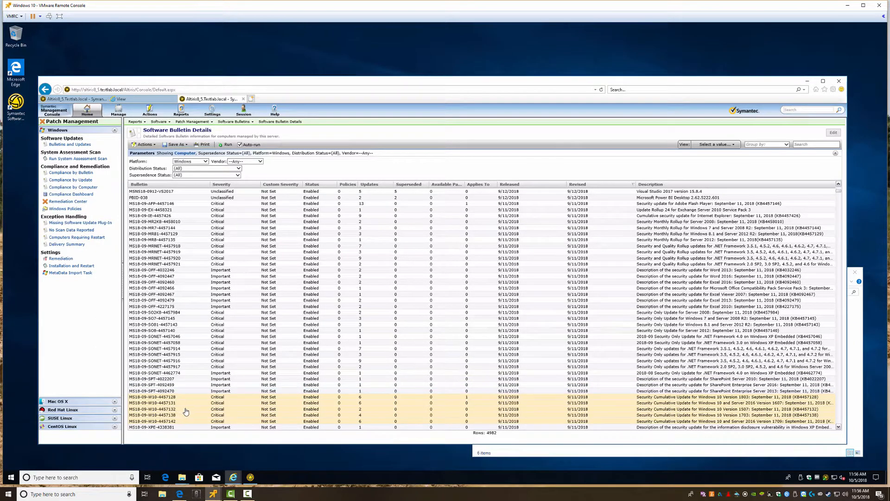
Step: Select only bulletin MS18-09-W10-4457128 and view its Custom Severity options without applying one
{"action": "left_click", "coordinate": [166, 397]}
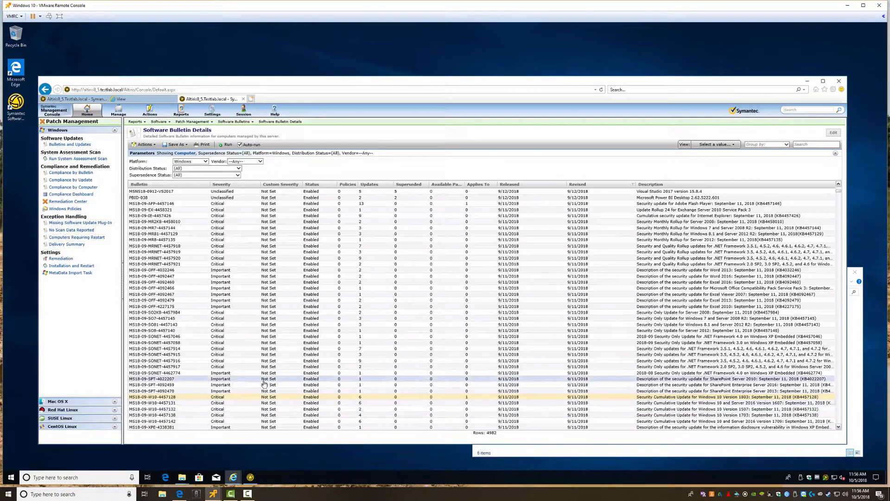
{"action": "right_click", "coordinate": [155, 399]}
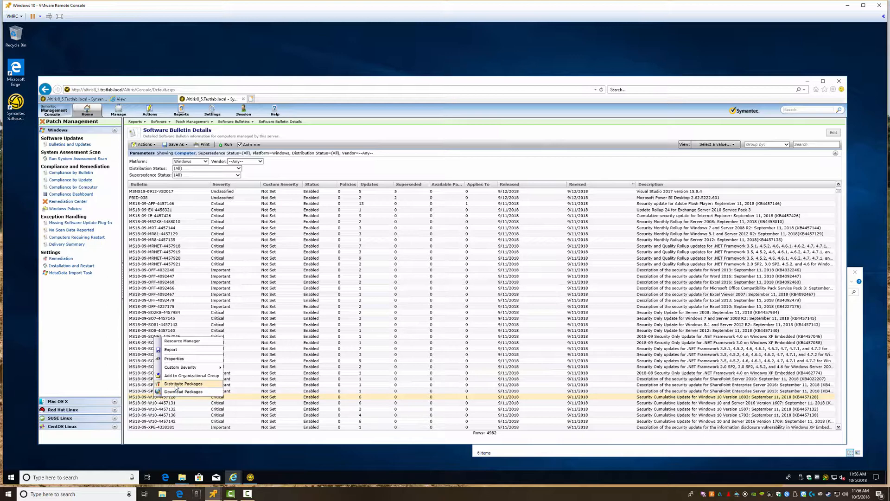
{"action": "mouse_move", "coordinate": [191, 370]}
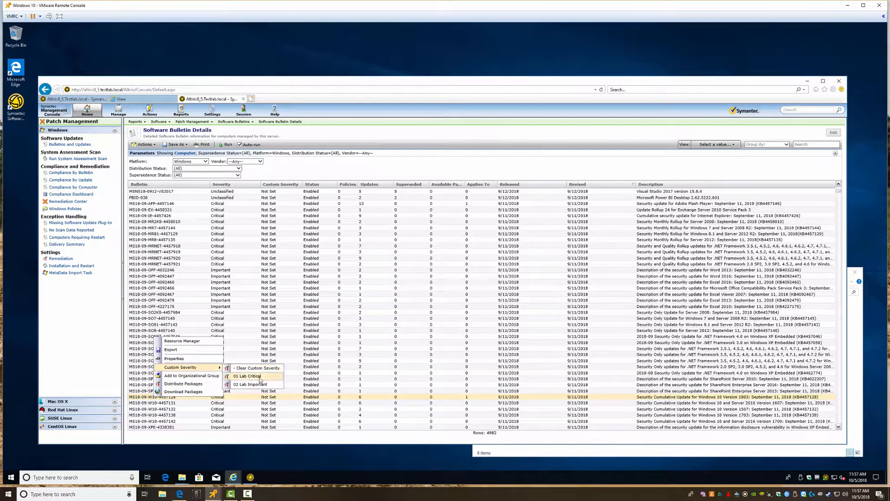
{"action": "left_click", "coordinate": [233, 392]}
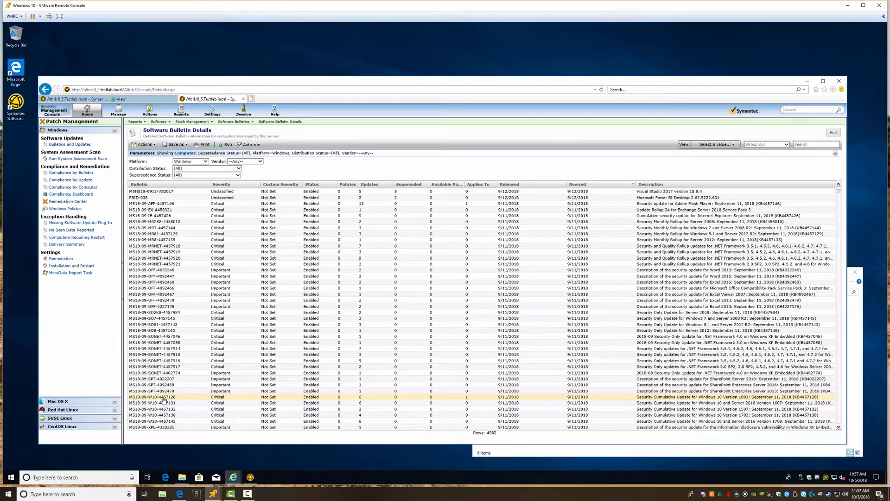
Step: Check the Windows Compliance by Computer report in the other console tab and return to the most recently revised bulletins
{"action": "left_click", "coordinate": [75, 101]}
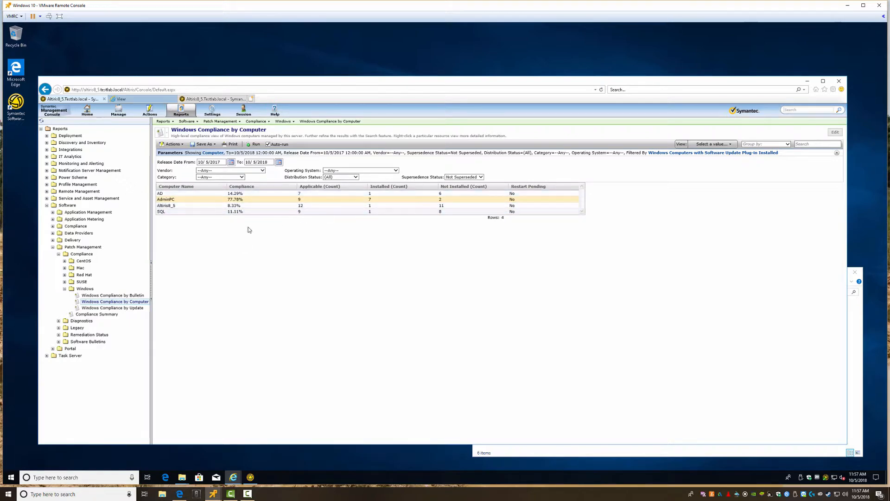
{"action": "left_click", "coordinate": [204, 100]}
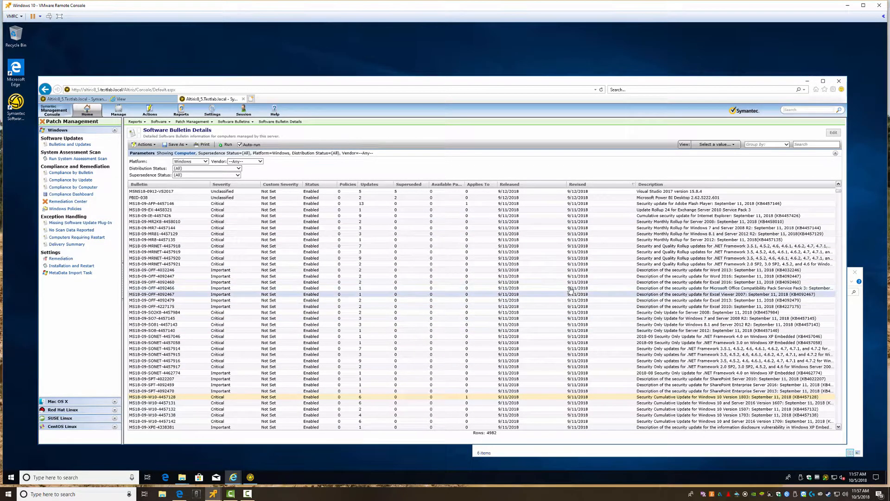
{"action": "scroll", "coordinate": [609, 273], "scroll_direction": "up", "scroll_amount": 3}
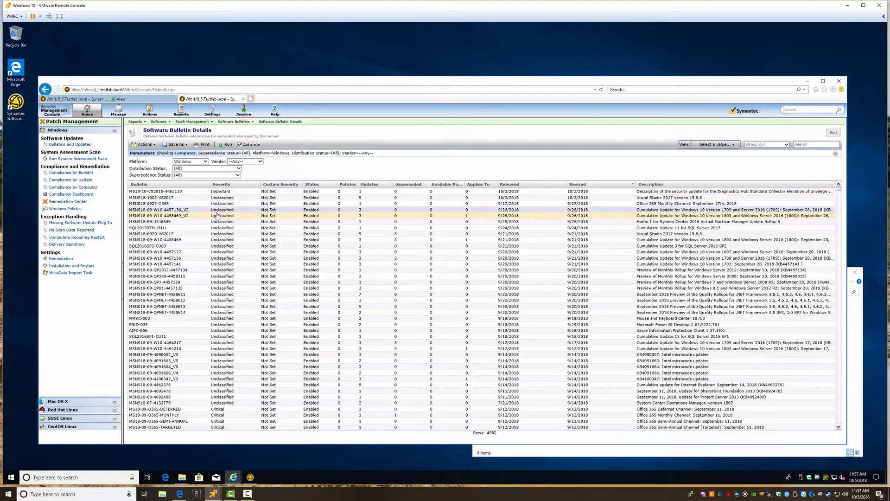
{"action": "left_click", "coordinate": [473, 241]}
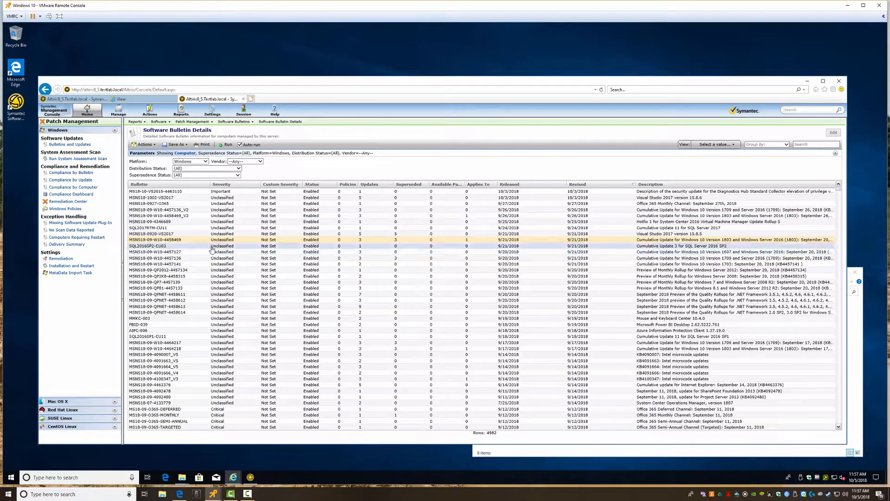
{"action": "left_click", "coordinate": [160, 228]}
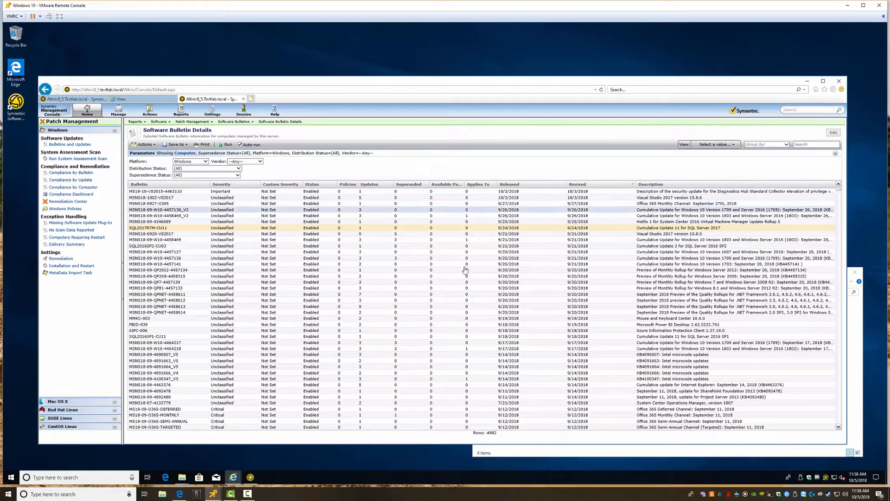
{"action": "left_click", "coordinate": [473, 349]}
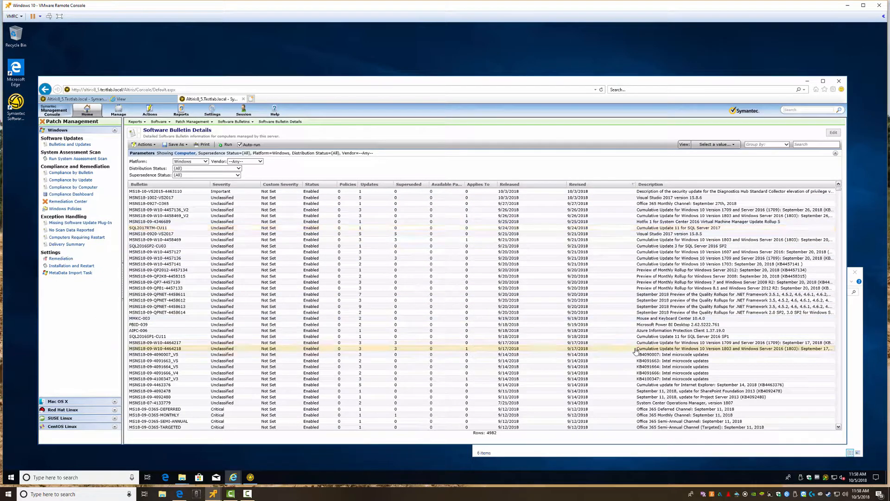
{"action": "left_click", "coordinate": [478, 380]}
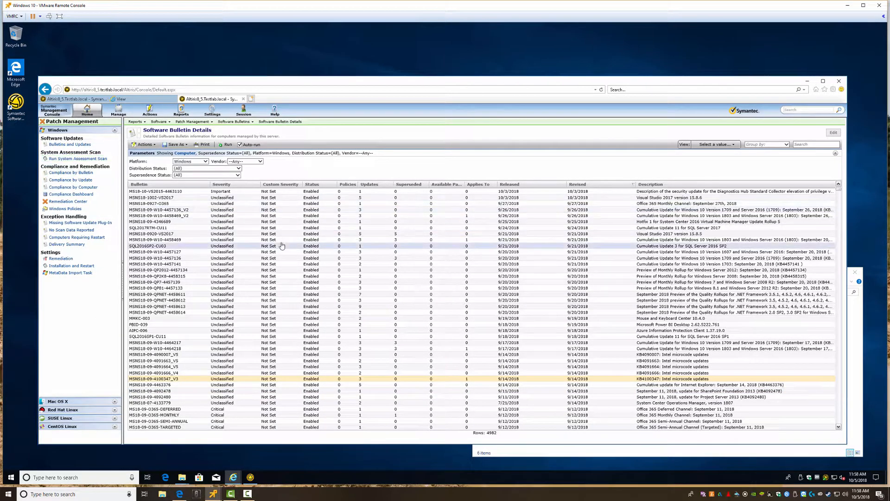
Step: Sort the bulletins by Custom Severity in descending order and look through the list
{"action": "left_click", "coordinate": [281, 185]}
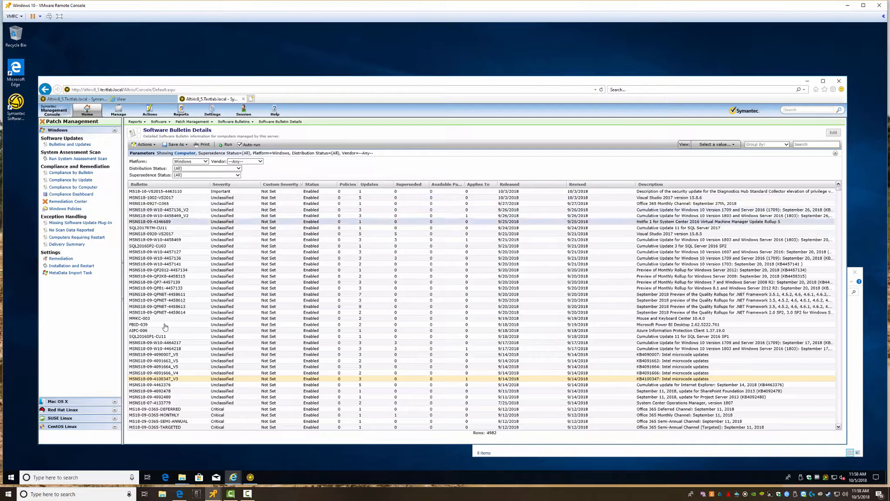
{"action": "left_click", "coordinate": [286, 185]}
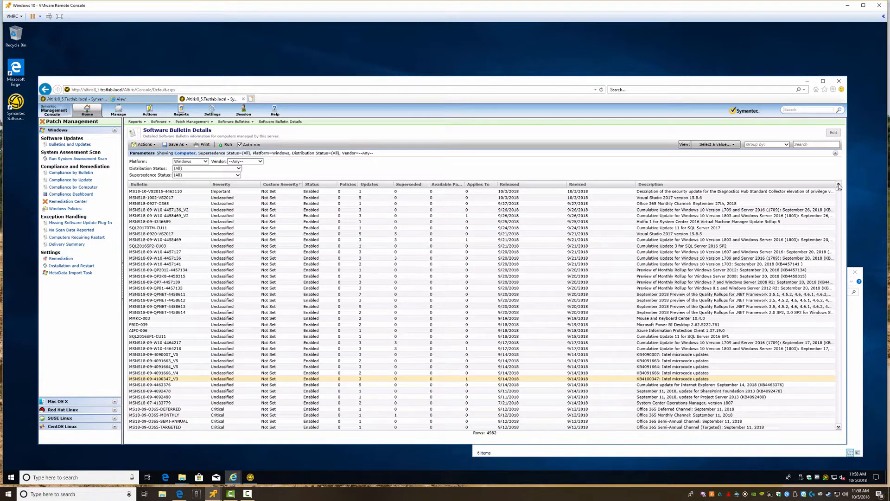
{"action": "scroll", "coordinate": [243, 270], "scroll_direction": "down", "scroll_amount": 5}
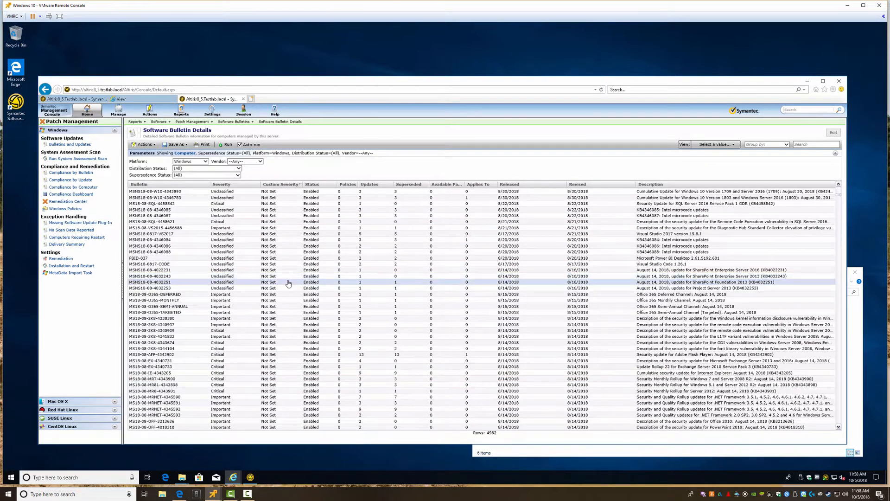
Step: Search the bulletin list for ms18-09 and look through the matches, broadening the search text to -09-
{"action": "left_click", "coordinate": [805, 143]}
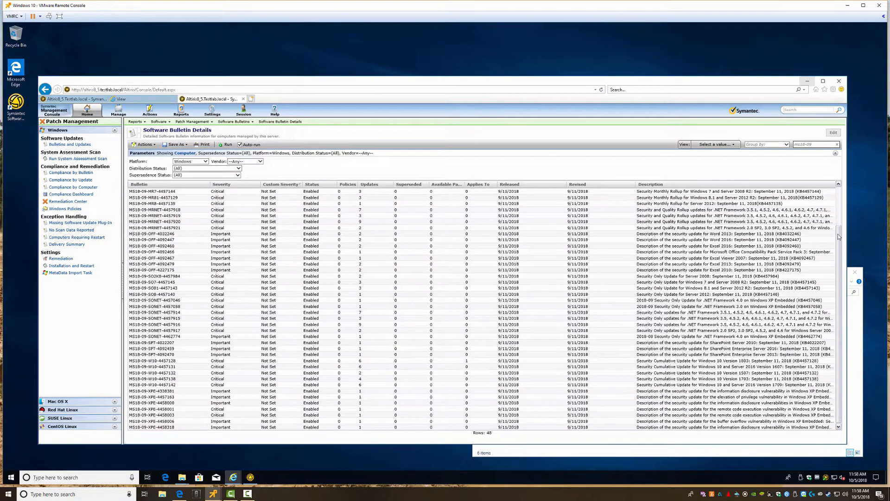
{"action": "left_click_drag", "start_coordinate": [838, 234], "coordinate": [838, 196]}
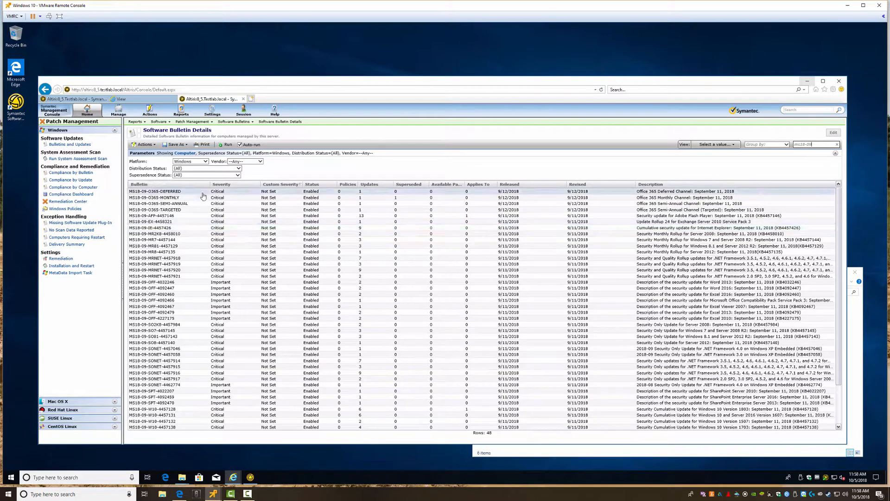
{"action": "left_click_drag", "start_coordinate": [801, 145], "coordinate": [784, 151]}
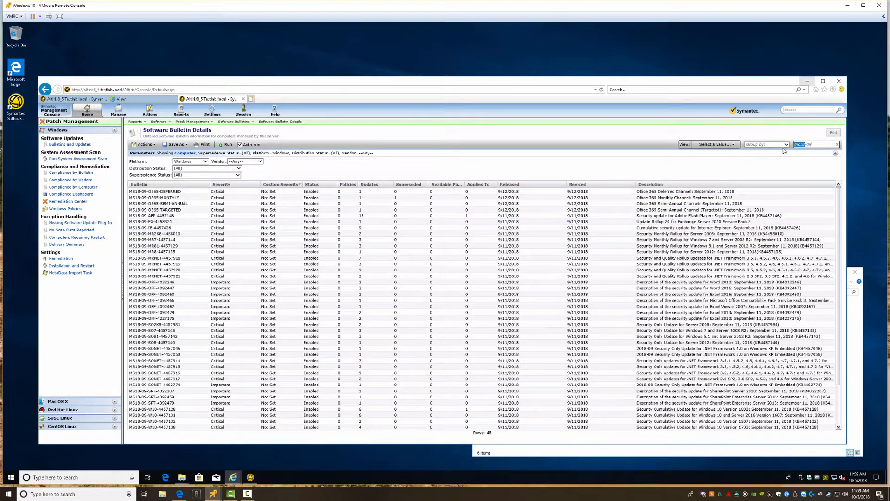
{"action": "key", "text": "BackSpace"}
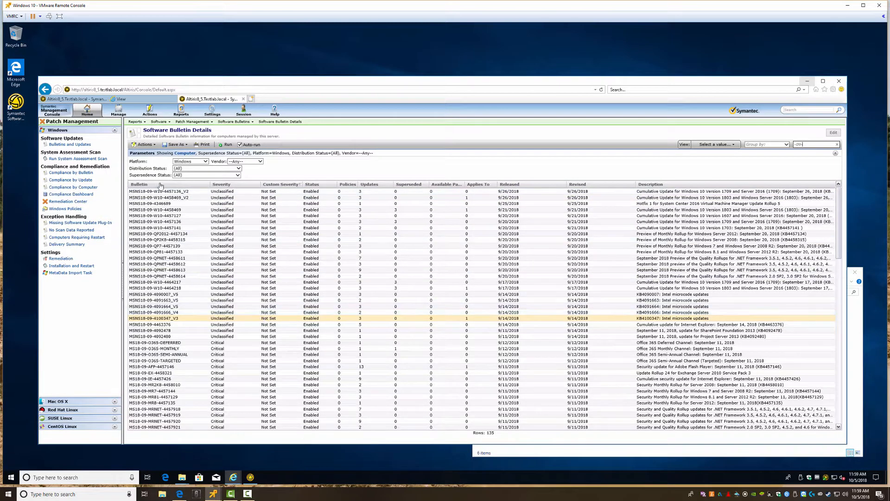
{"action": "right_click", "coordinate": [182, 320]}
{"action": "mouse_move", "coordinate": [213, 353]}
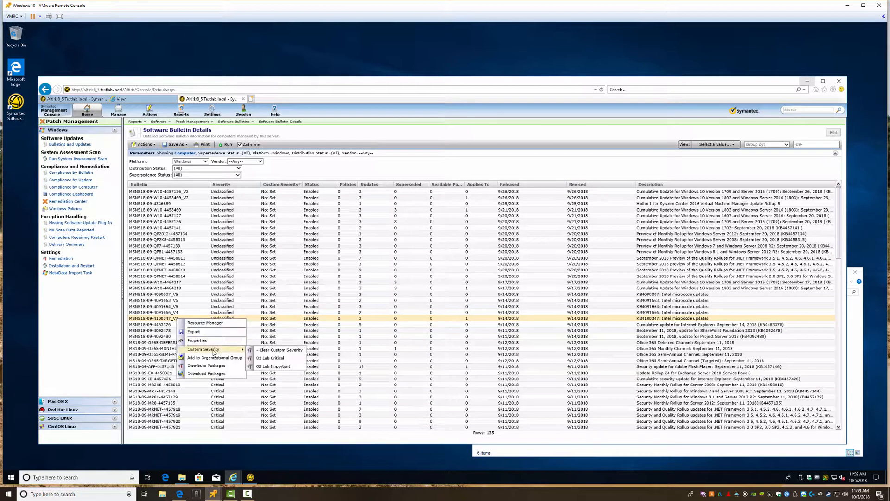
{"action": "left_click", "coordinate": [273, 358]}
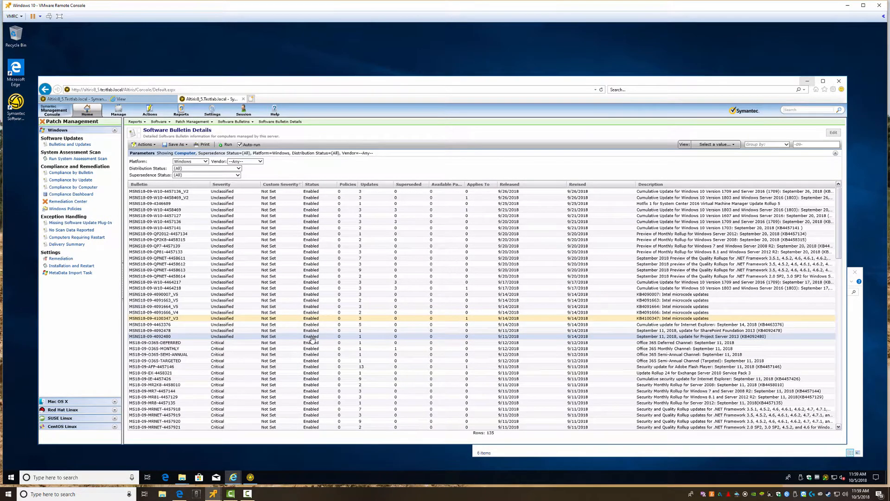
{"action": "left_click", "coordinate": [227, 145]}
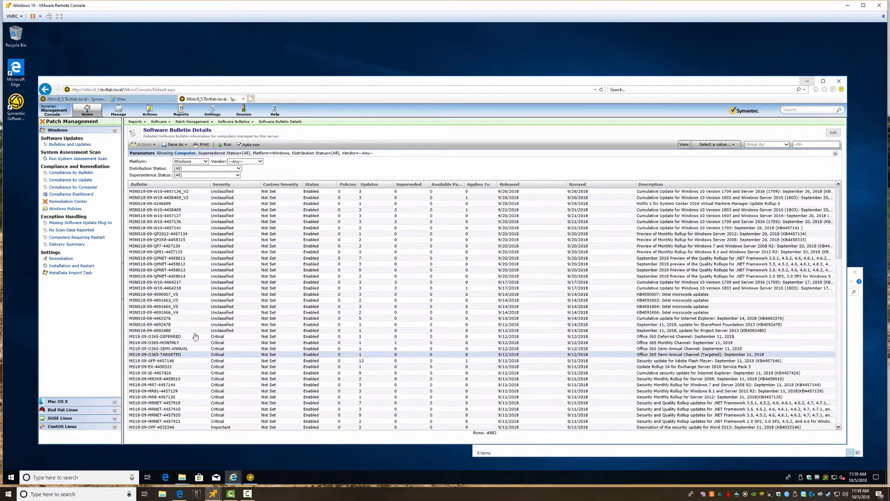
{"action": "left_click", "coordinate": [281, 186]}
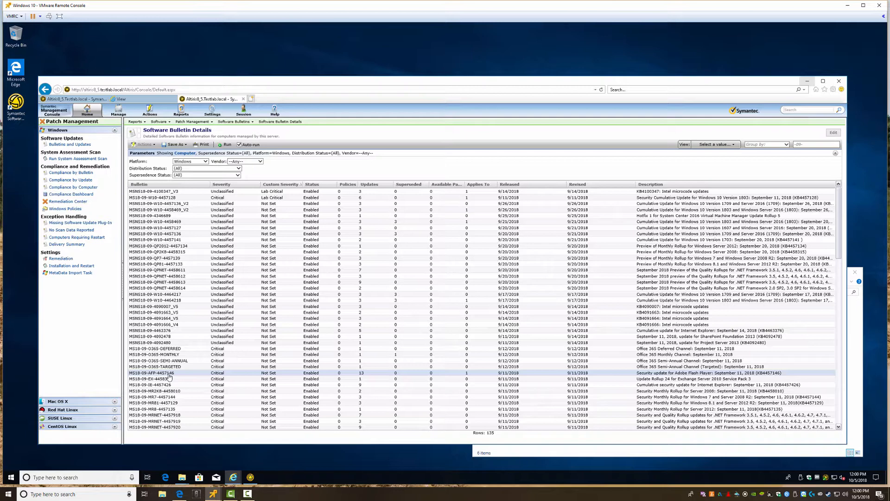
Step: Select bulletins MS18-09-AFP-4457146 and MS18-09-IE-4457426 together and assign them a custom severity
{"action": "left_click", "coordinate": [169, 373]}
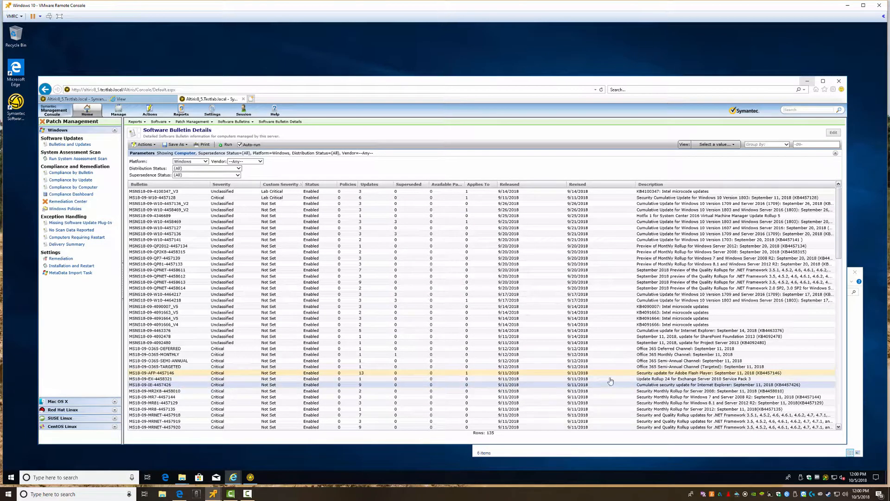
{"action": "left_click", "coordinate": [648, 387], "text": "ctrl"}
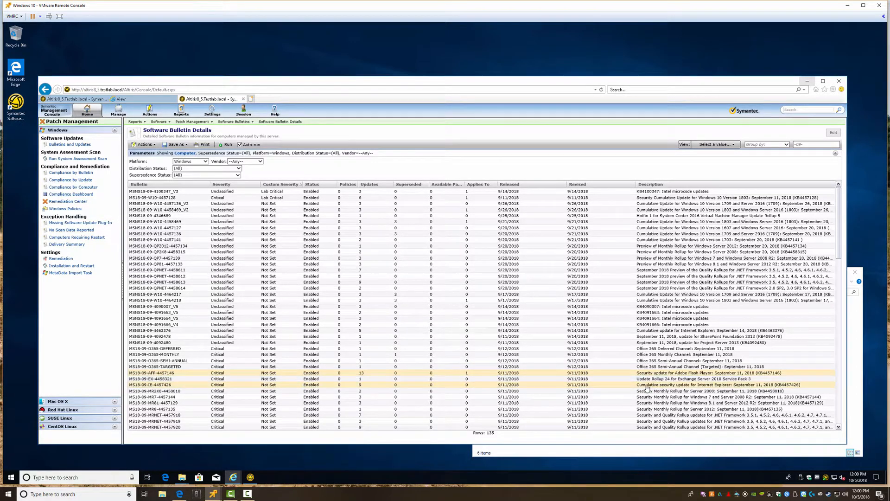
{"action": "right_click", "coordinate": [166, 376]}
{"action": "mouse_move", "coordinate": [218, 378]}
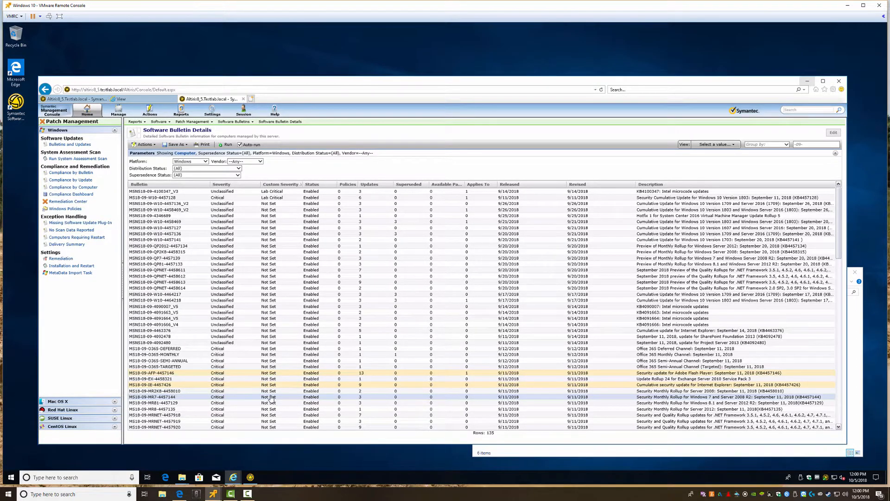
{"action": "left_click", "coordinate": [271, 395]}
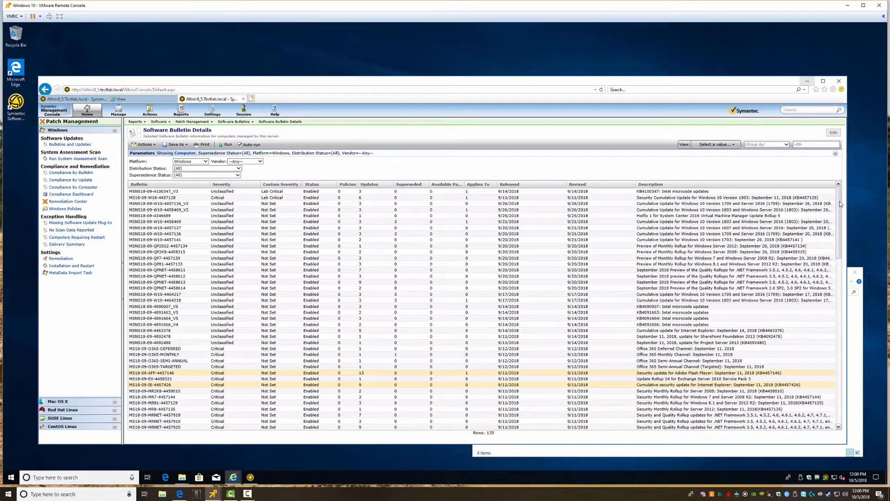
Step: Examine the September bulletins for Windows 10 cumulative updates and Adobe Flash Player, including which ones apply to managed computers
{"action": "left_click", "coordinate": [827, 145]}
{"action": "left_click", "coordinate": [670, 215]}
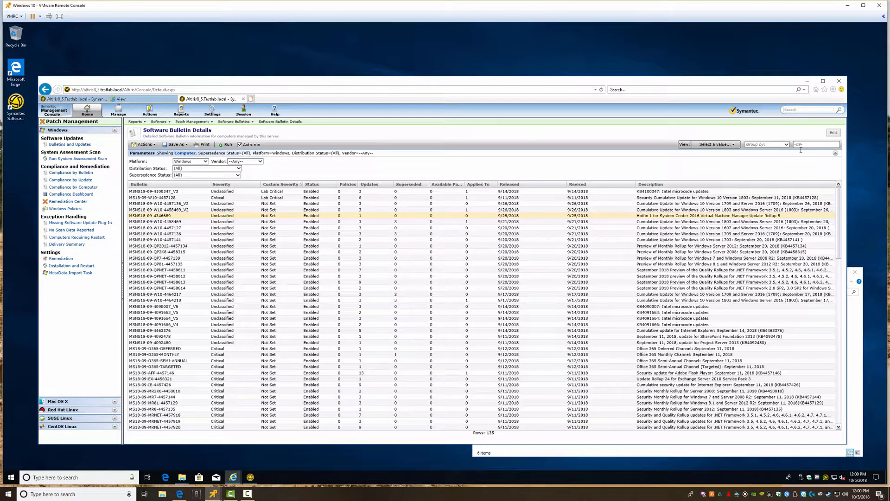
{"action": "left_click", "coordinate": [162, 234]}
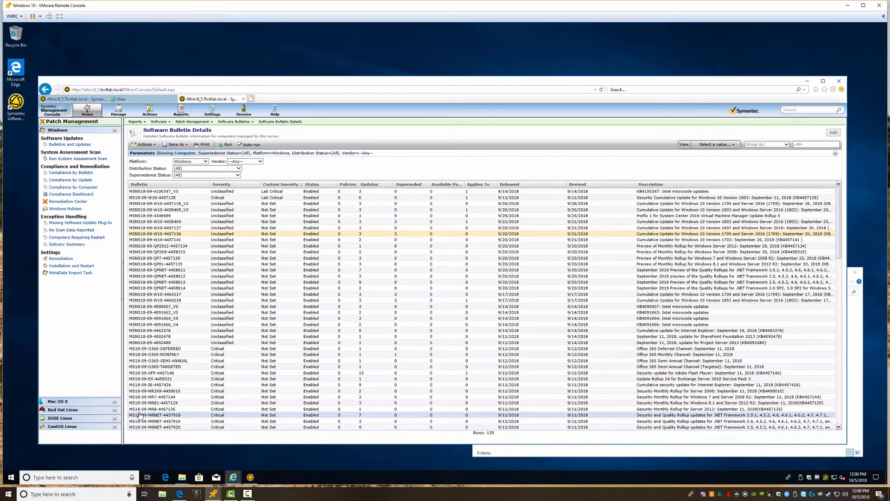
{"action": "left_click", "coordinate": [464, 374]}
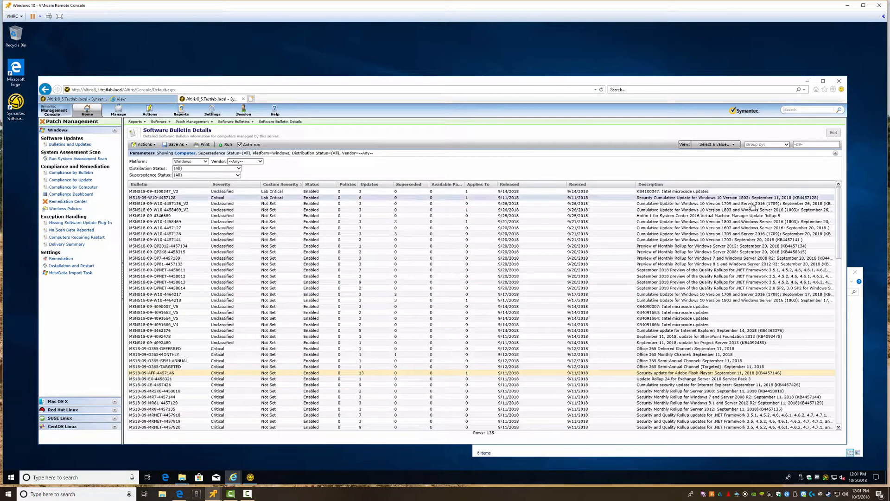
{"action": "left_click", "coordinate": [700, 199]}
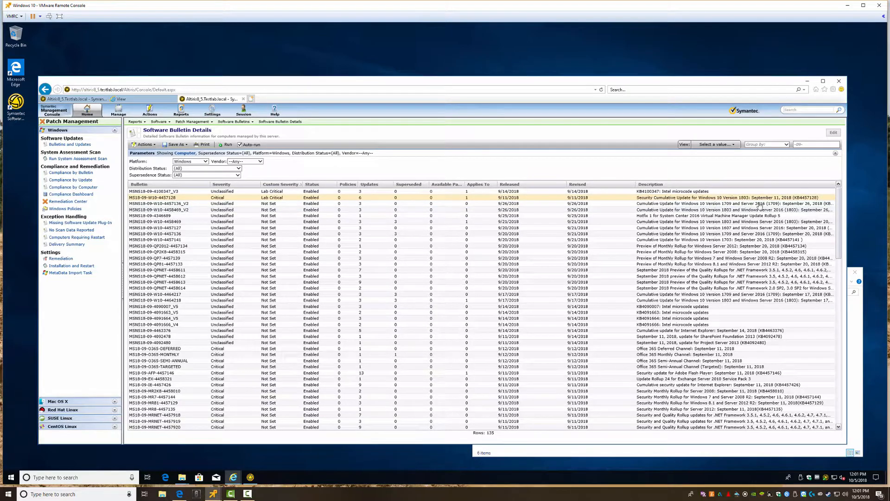
{"action": "left_click", "coordinate": [651, 211]}
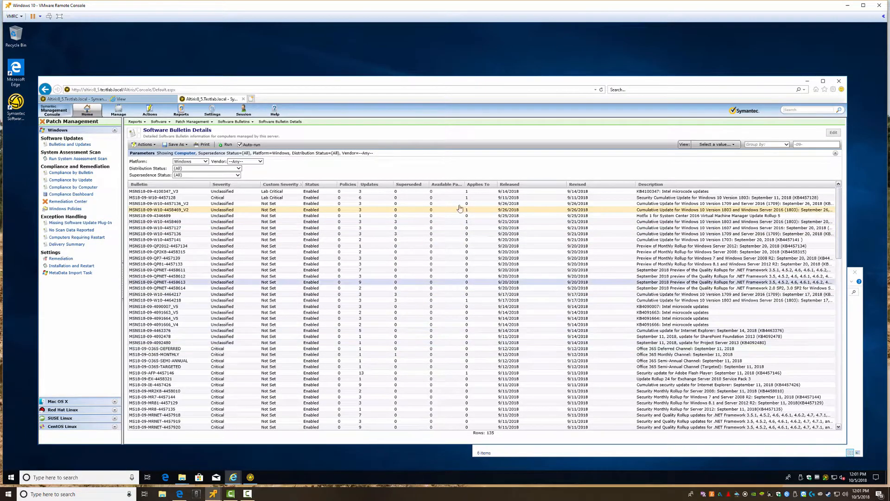
{"action": "left_click", "coordinate": [479, 223]}
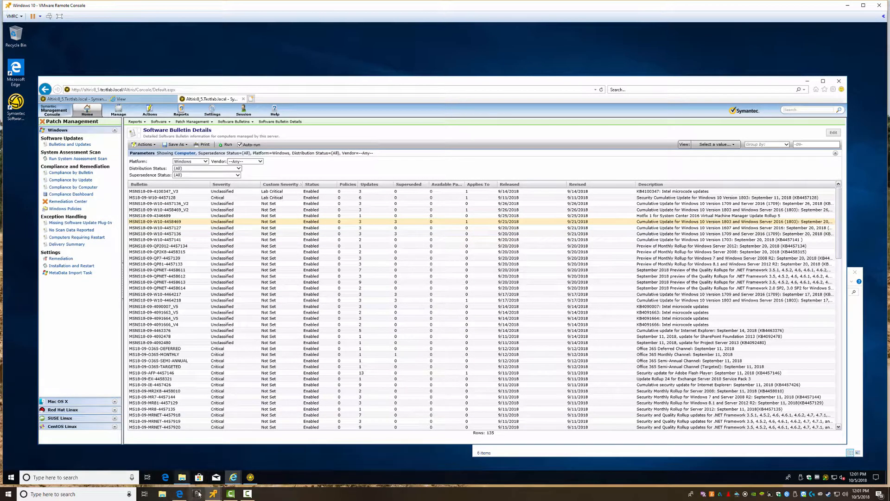
Step: Switch to the Altiris8_5 virtual machine console and sign in with the account password
{"action": "mouse_move", "coordinate": [213, 494]}
{"action": "left_click", "coordinate": [269, 457]}
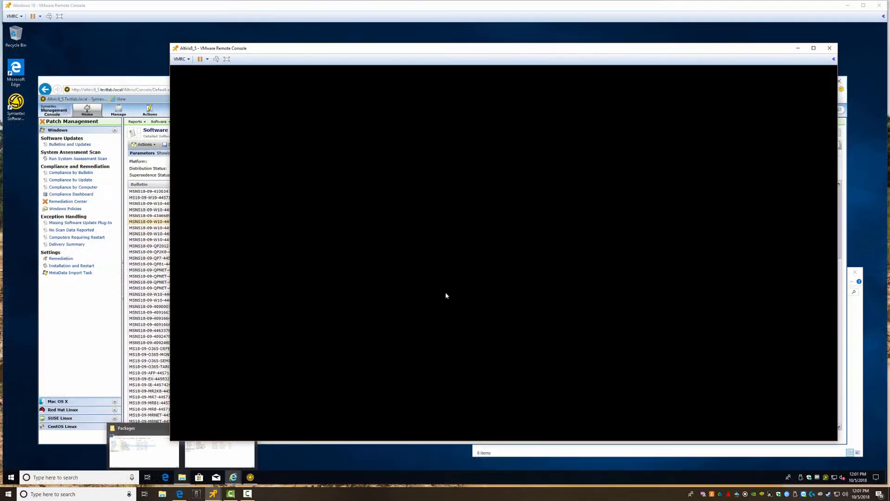
{"action": "key", "text": "ctrl+alt+Insert"}
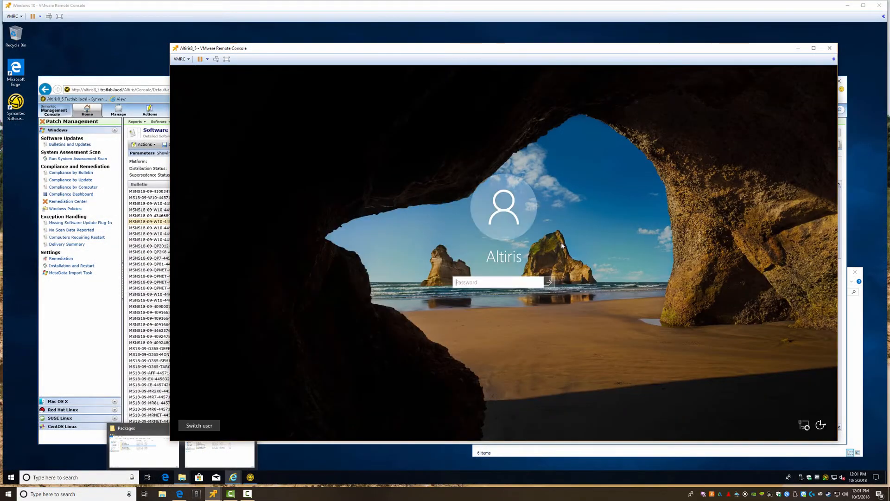
{"action": "type", "text": "•"}
{"action": "key", "text": "BackSpace"}
{"action": "type", "text": "••••••••••"}
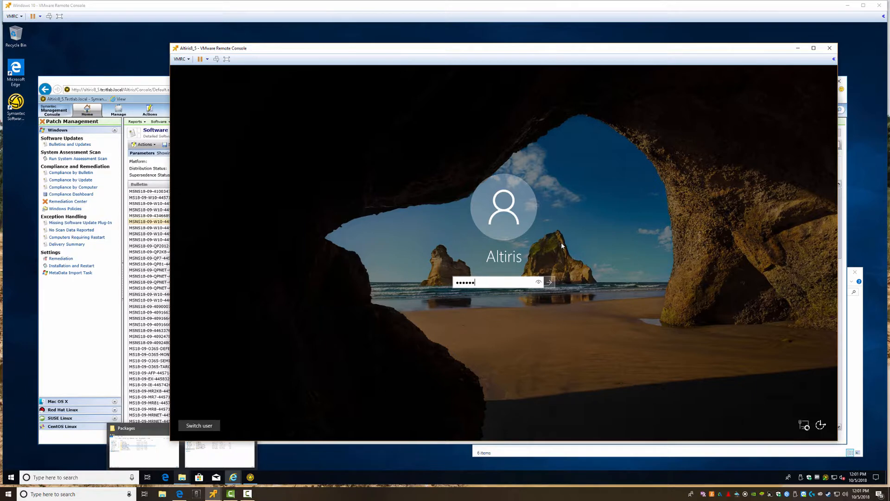
{"action": "key", "text": "Return"}
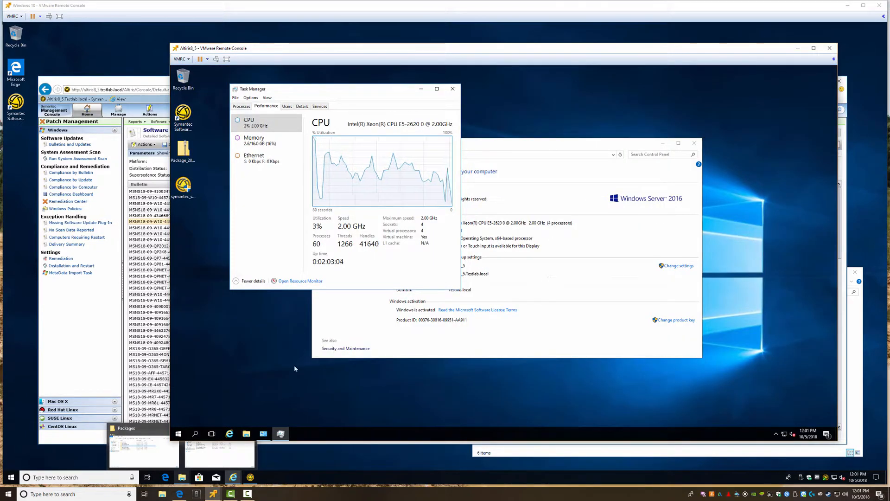
Step: Open the Symantec Management Agent on the server and update its configuration
{"action": "left_click", "coordinate": [775, 434]}
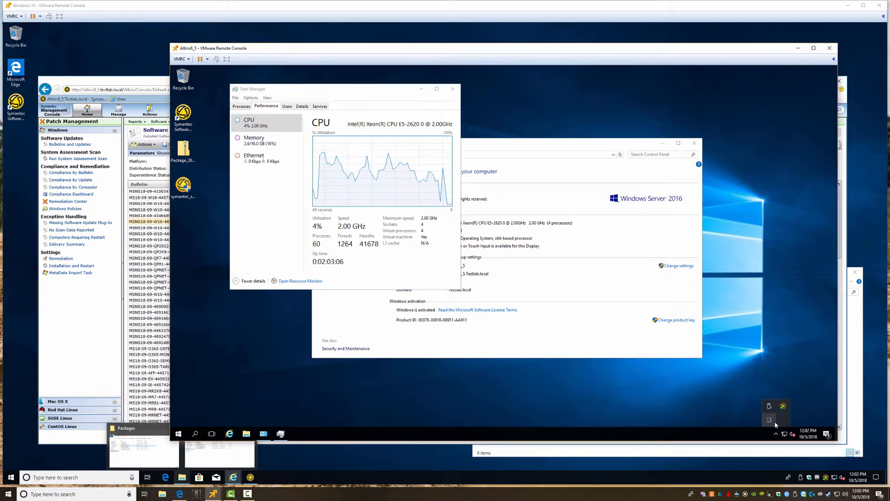
{"action": "double_click", "coordinate": [783, 406]}
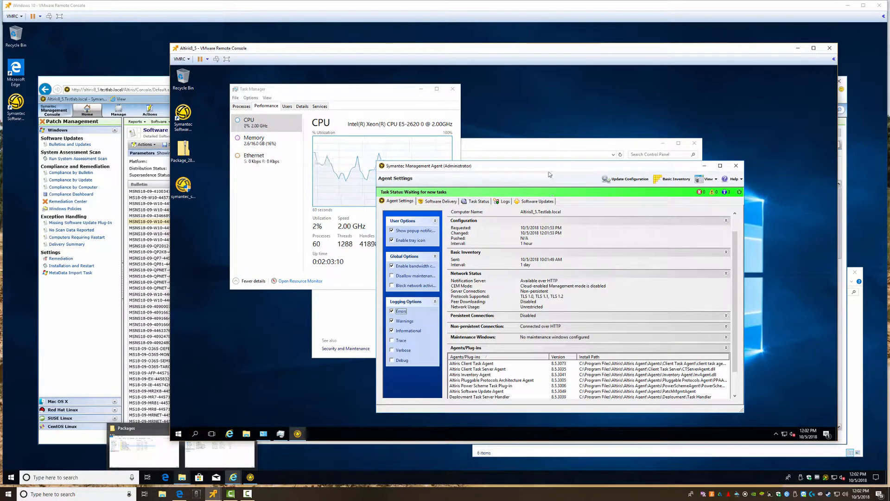
{"action": "left_click_drag", "start_coordinate": [551, 166], "coordinate": [539, 109]}
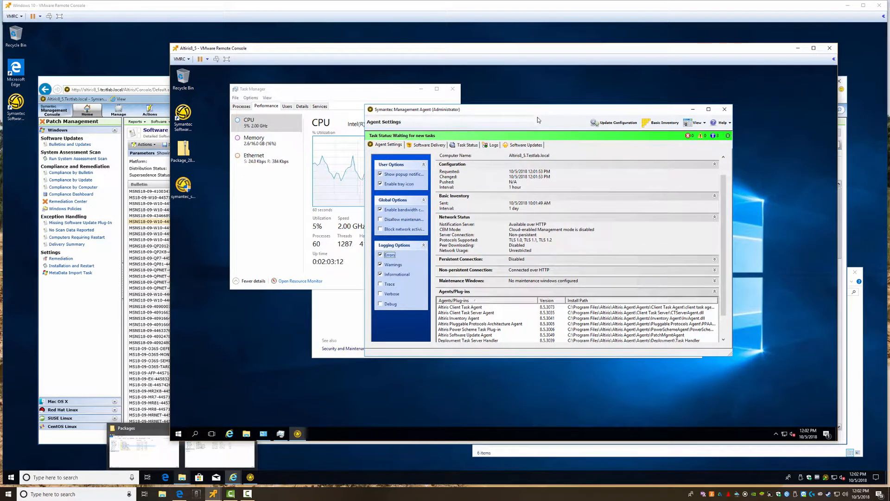
{"action": "left_click", "coordinate": [614, 123]}
Step: Run the Windows System Assessment Scan from the agent's software deliveries
{"action": "left_click", "coordinate": [423, 145]}
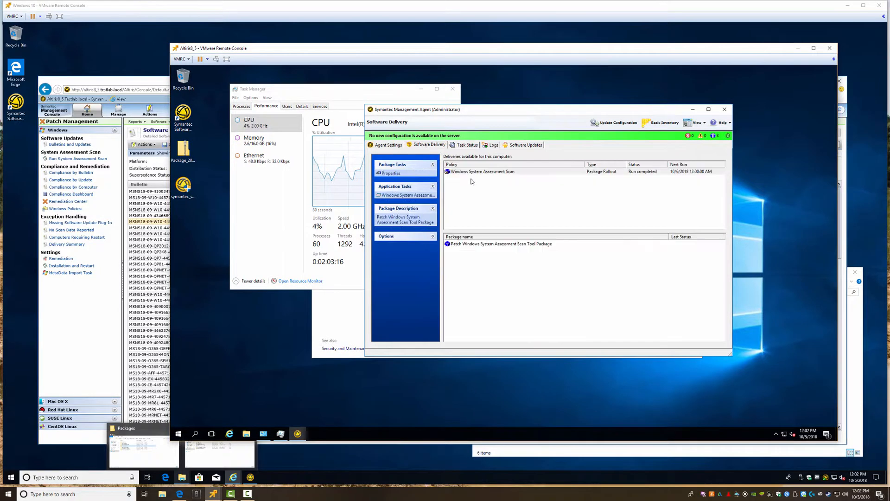
{"action": "left_click", "coordinate": [465, 172]}
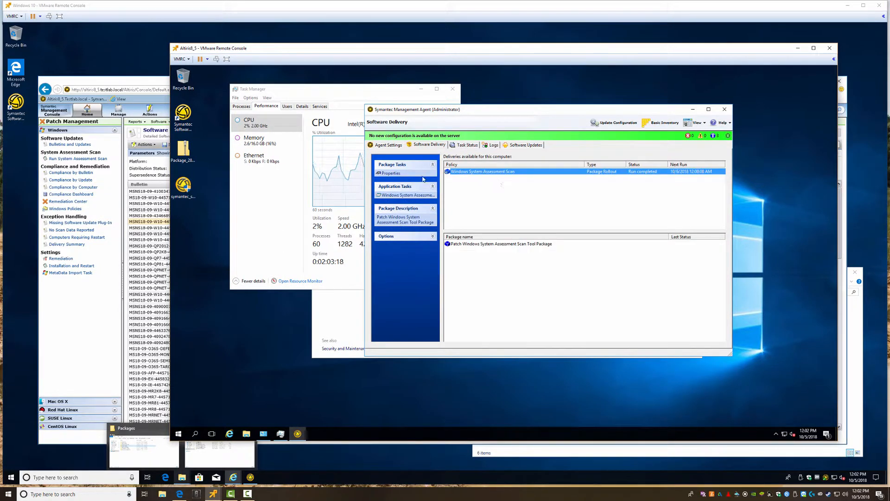
{"action": "left_click", "coordinate": [398, 196]}
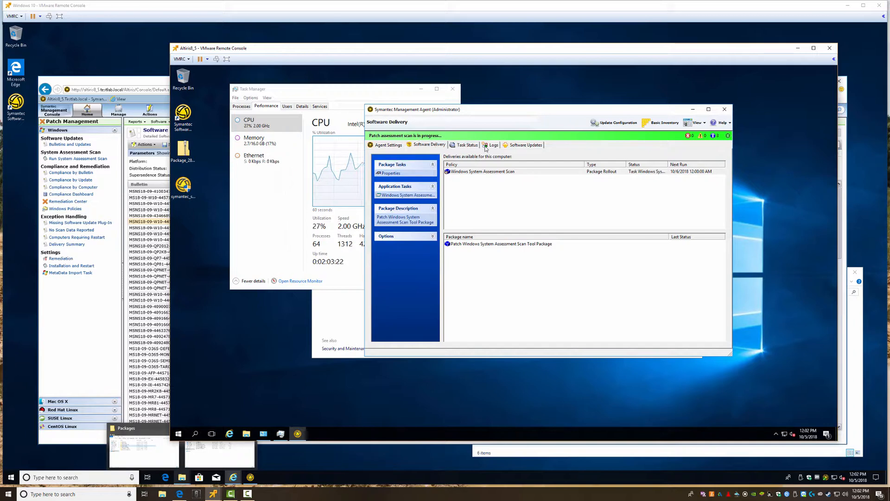
Step: Check the agent's software updates list and the detailed list of running processes in Task Manager
{"action": "left_click", "coordinate": [524, 145]}
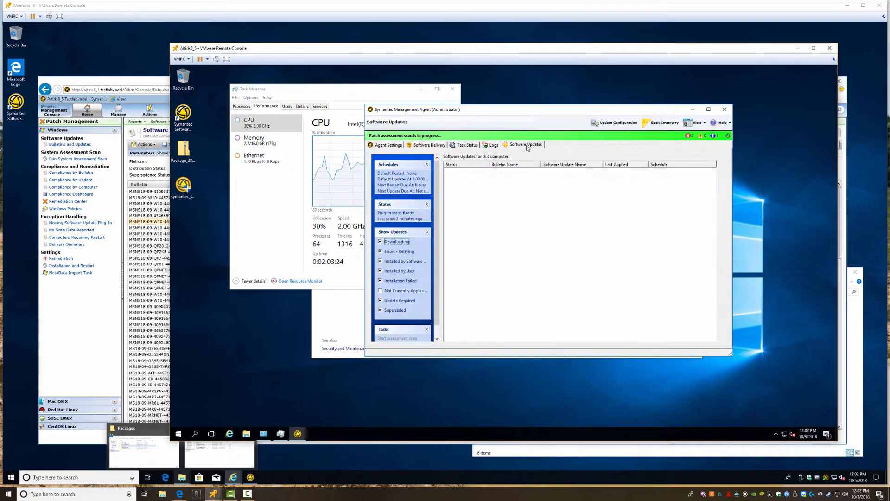
{"action": "right_click", "coordinate": [418, 434]}
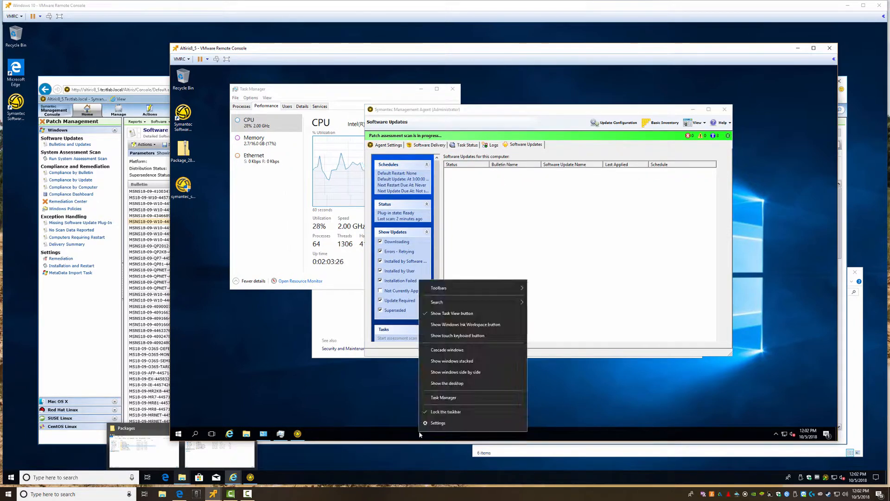
{"action": "left_click", "coordinate": [438, 395]}
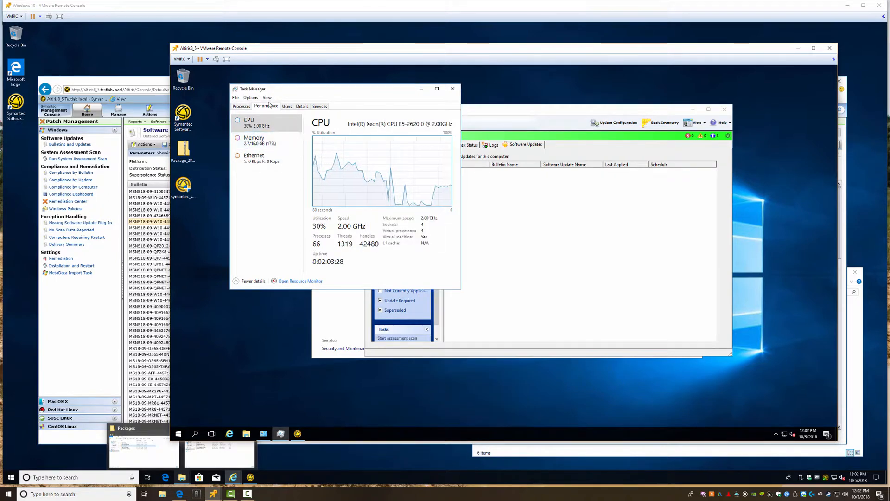
{"action": "left_click", "coordinate": [302, 106]}
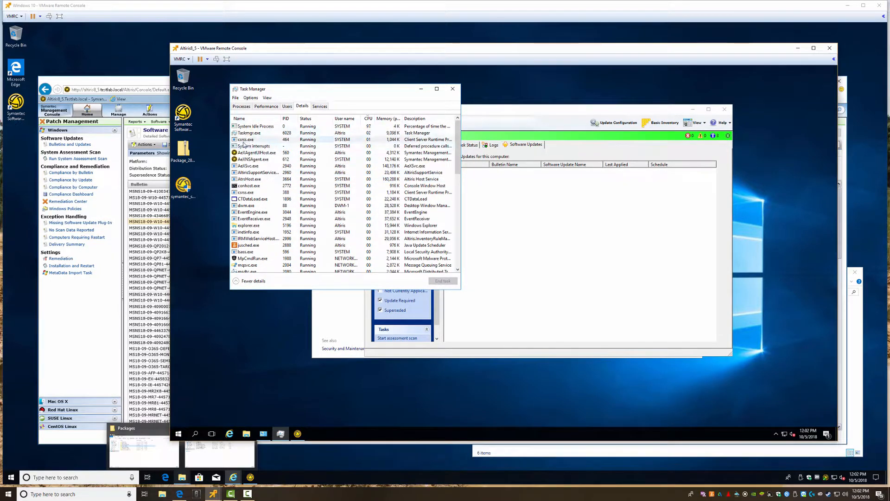
Step: Check the assessment scan's delivery status in the Symantec Management Agent and close the agent window
{"action": "left_click", "coordinate": [492, 113]}
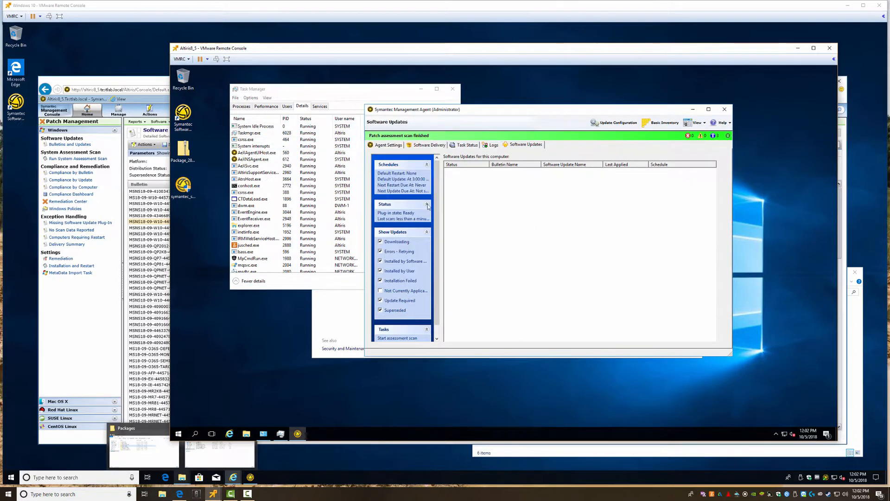
{"action": "left_click", "coordinate": [422, 145]}
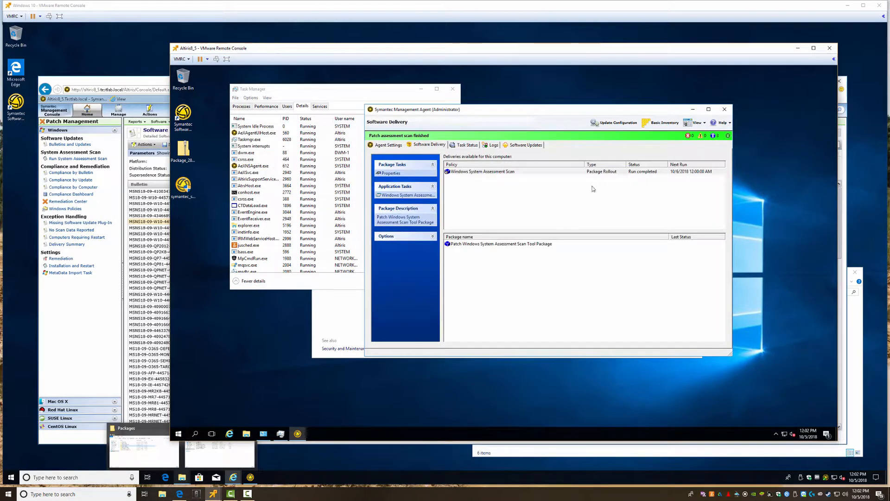
{"action": "left_click", "coordinate": [725, 110]}
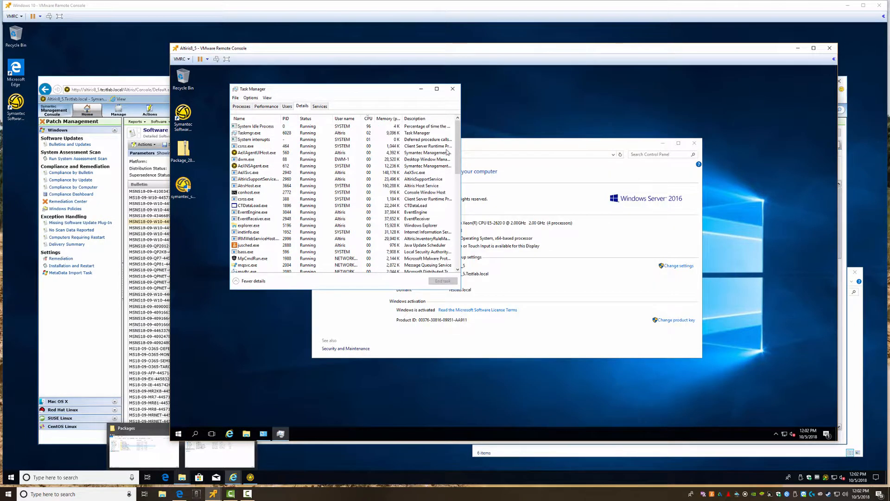
Step: Return to the Windows 10 console and view the applicable updates for Altiris8_5 from the Windows Compliance by Computer report
{"action": "left_click", "coordinate": [250, 478]}
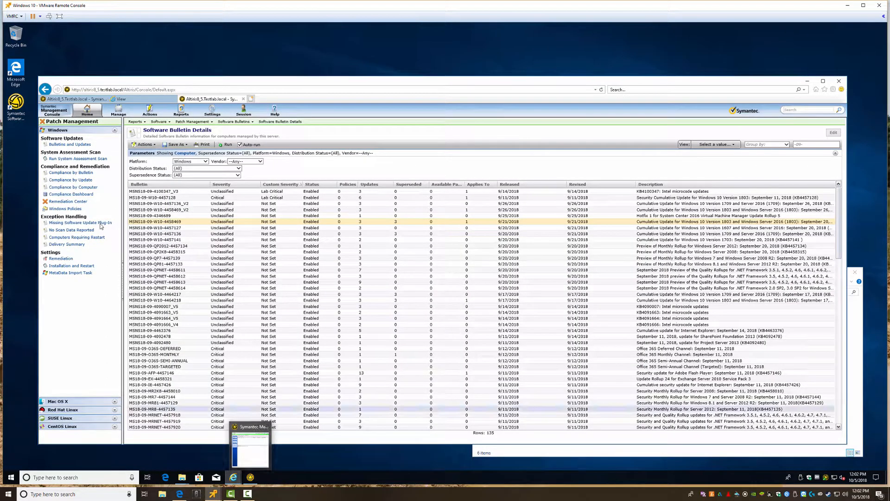
{"action": "left_click", "coordinate": [72, 99]}
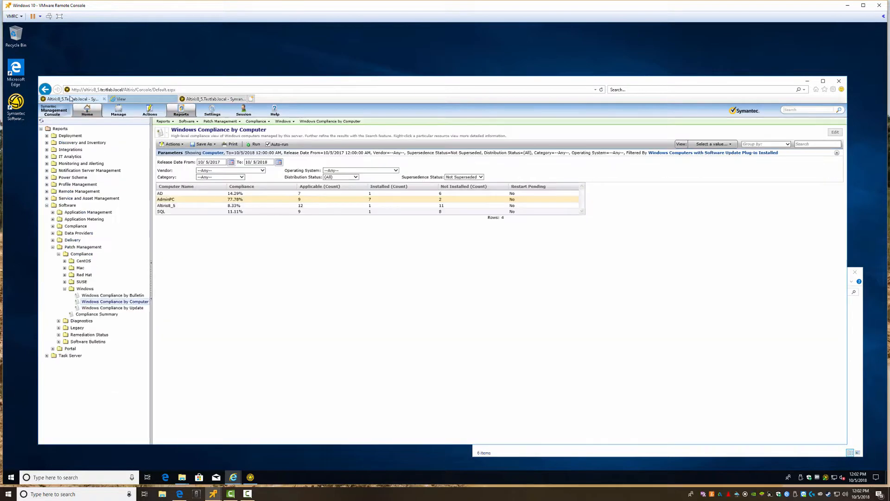
{"action": "right_click", "coordinate": [172, 208]}
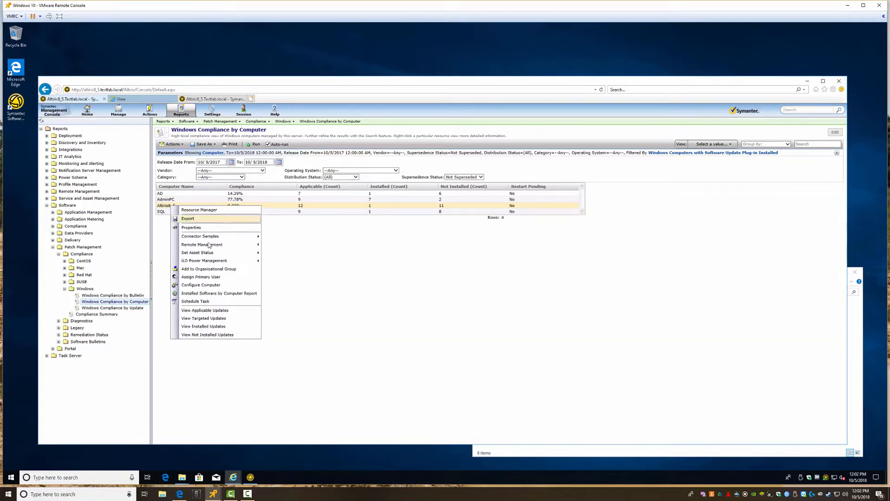
{"action": "left_click", "coordinate": [203, 311]}
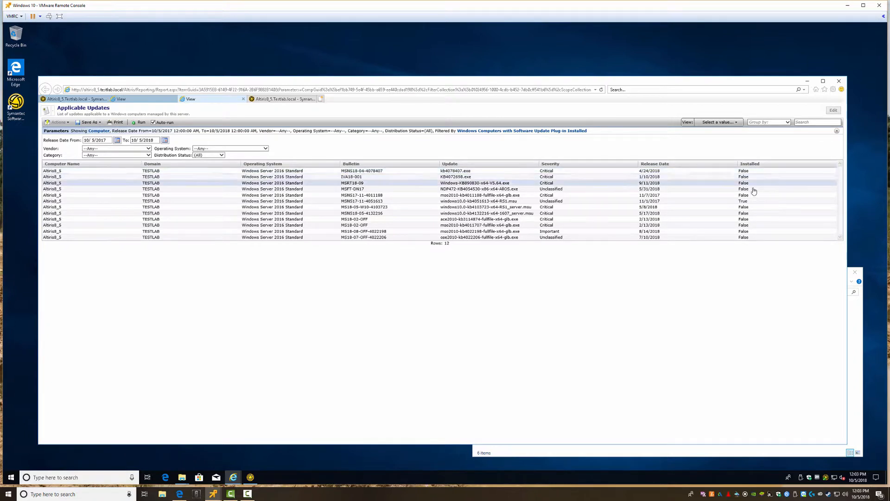
{"action": "left_click", "coordinate": [750, 164]}
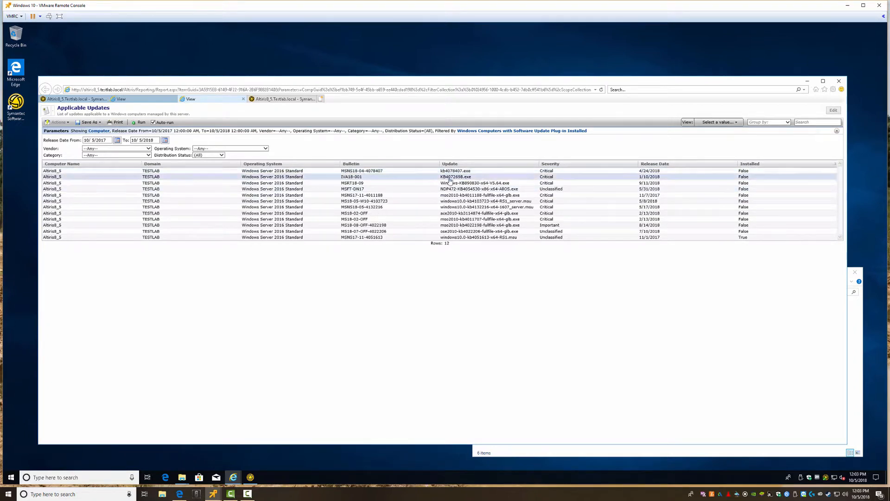
{"action": "left_click", "coordinate": [358, 237]}
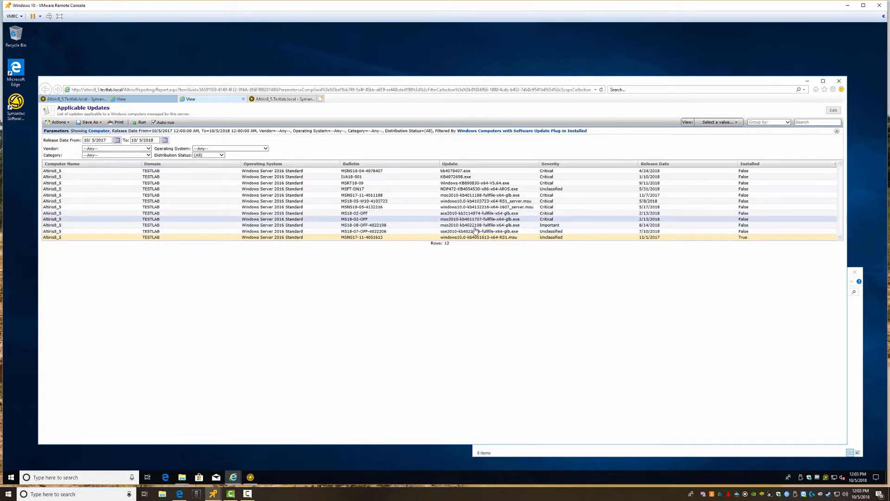
{"action": "left_click", "coordinate": [368, 178]}
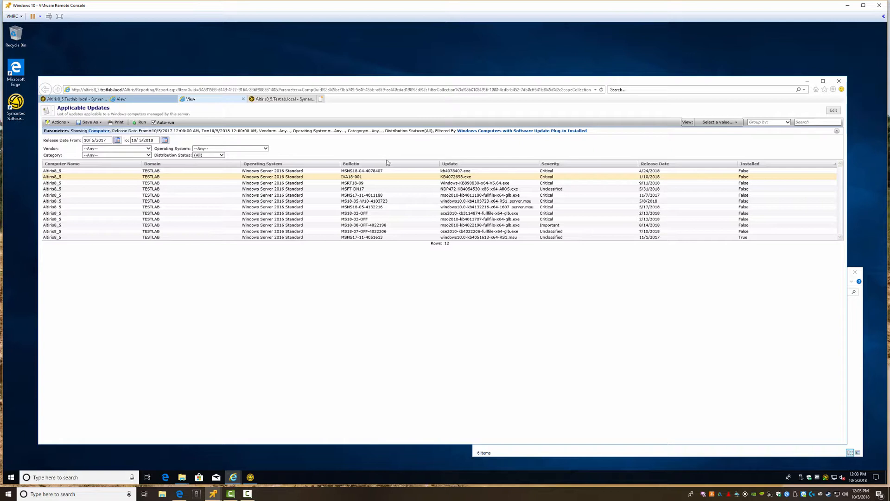
{"action": "left_click", "coordinate": [658, 165]}
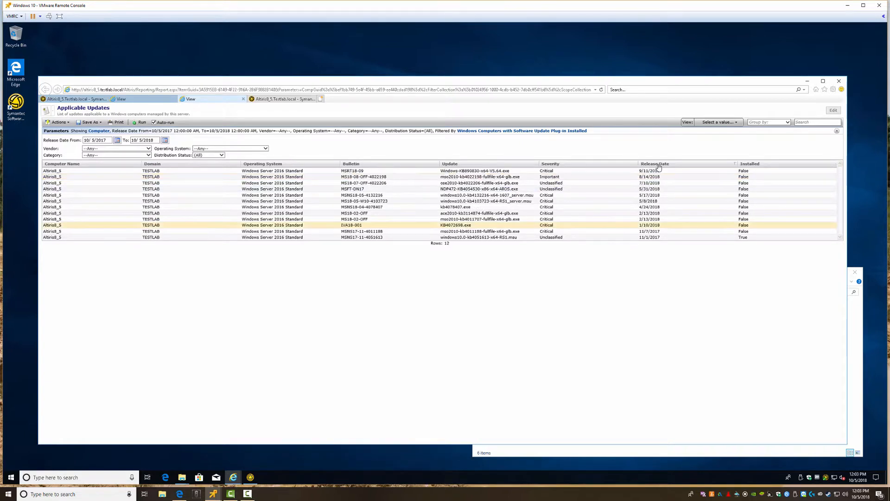
{"action": "left_click", "coordinate": [361, 172]}
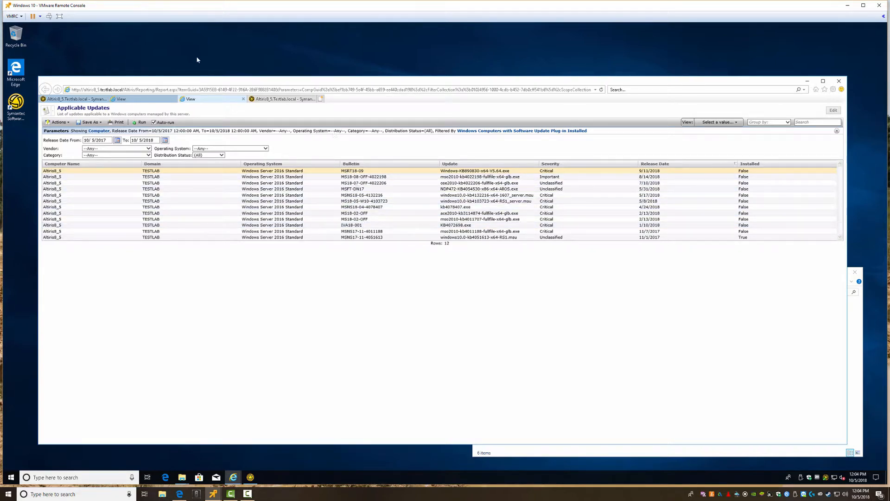
Step: Filter the Software Bulletin Details report by "msrt" and select the MSRT18-09 bulletin
{"action": "left_click", "coordinate": [280, 100]}
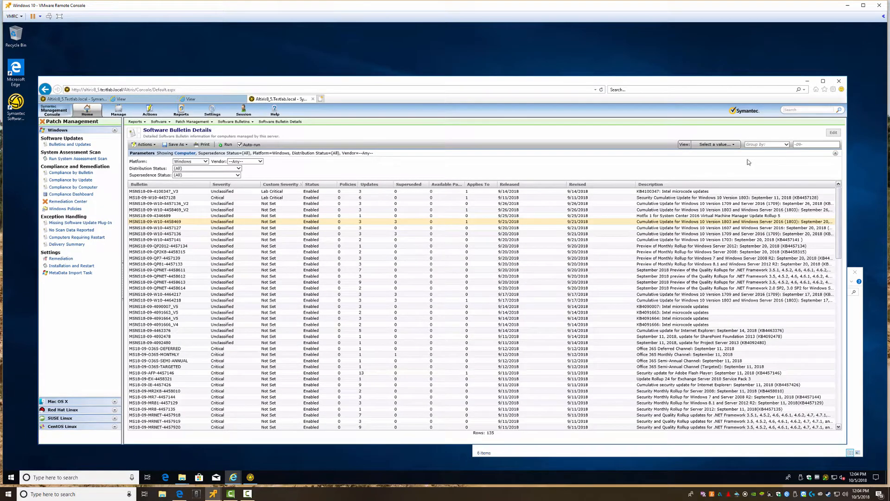
{"action": "double_click", "coordinate": [807, 144]}
{"action": "type", "text": "msn"}
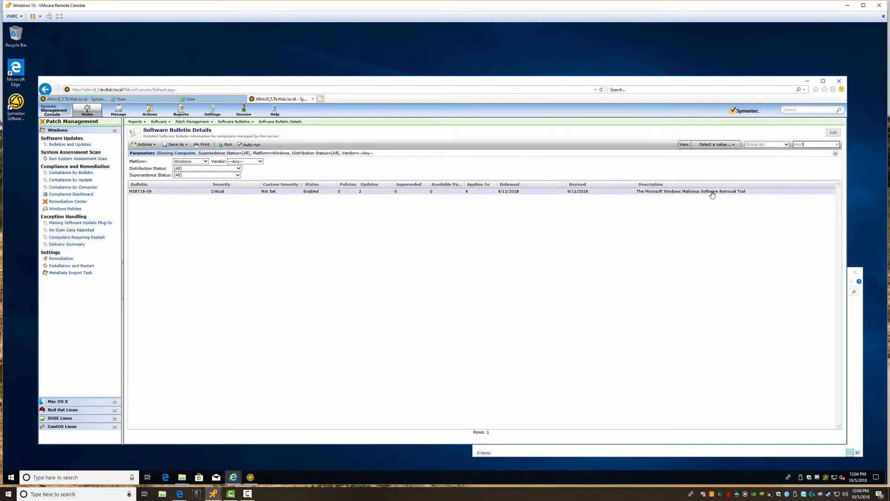
{"action": "left_click", "coordinate": [689, 193]}
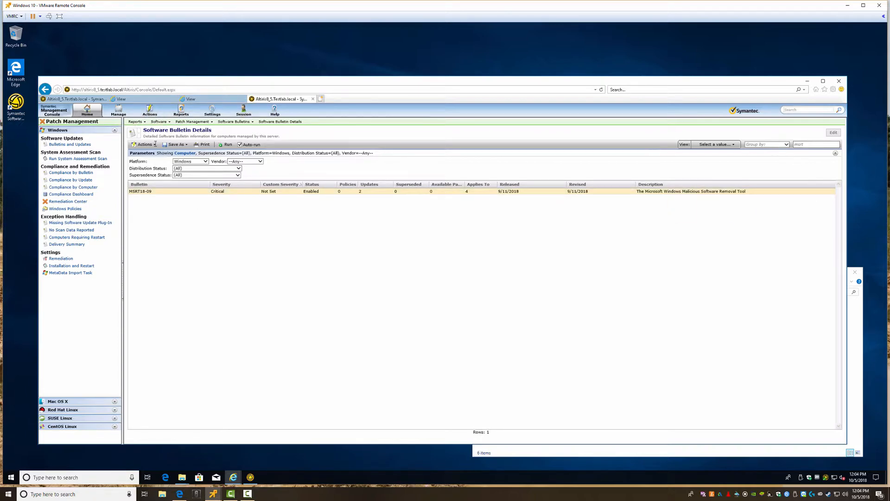
{"action": "left_click", "coordinate": [72, 100]}
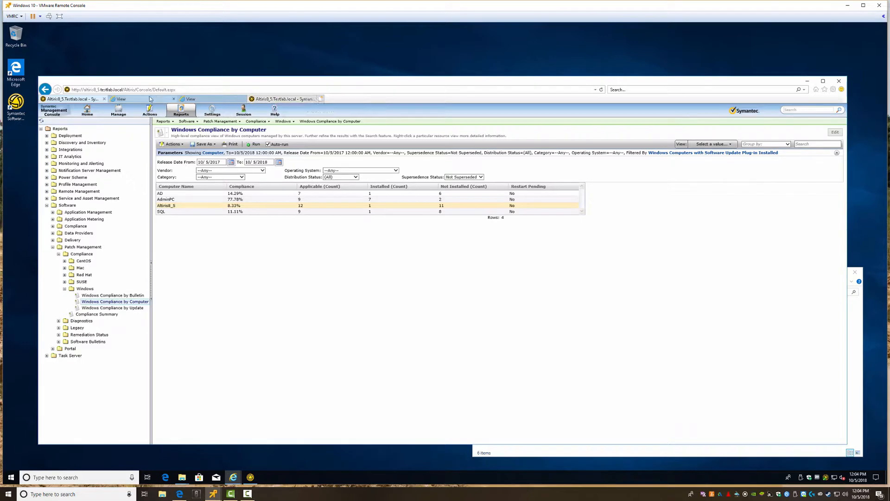
{"action": "left_click", "coordinate": [186, 101]}
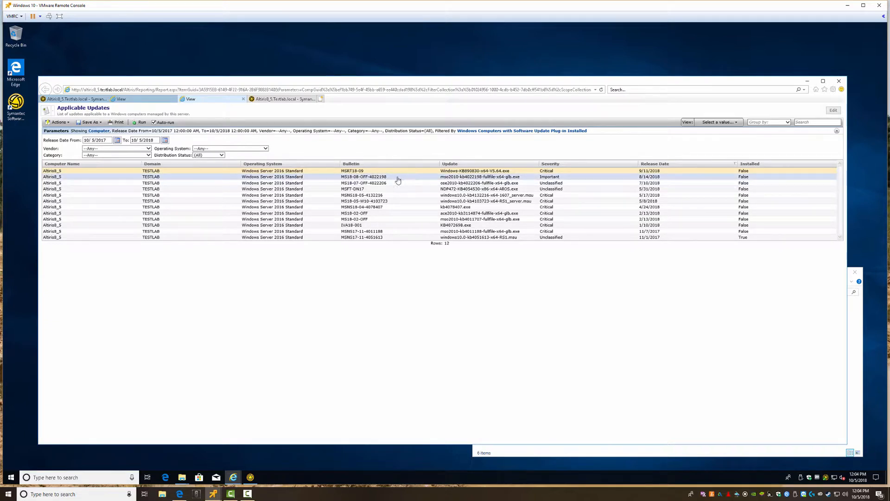
{"action": "left_click", "coordinate": [360, 190]}
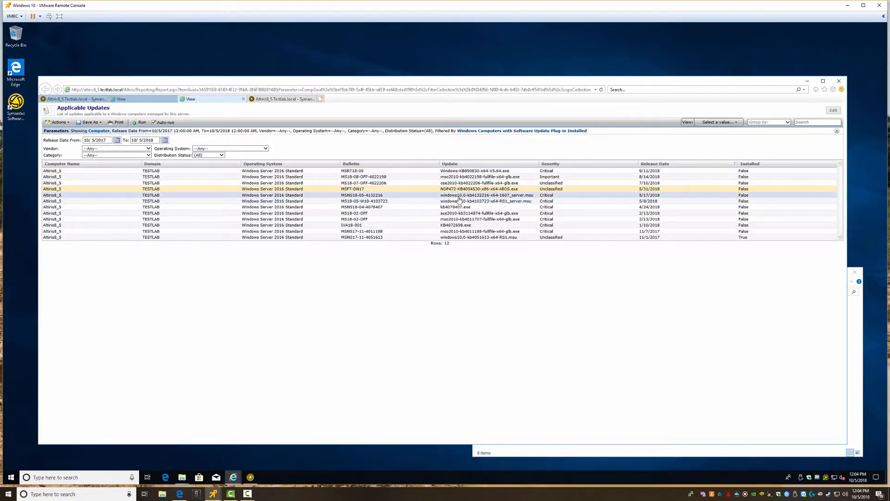
{"action": "left_click", "coordinate": [385, 199]}
Step: Go back to the Software Bulletin Details report and replace its search filter with "servicing"
{"action": "left_click", "coordinate": [74, 99]}
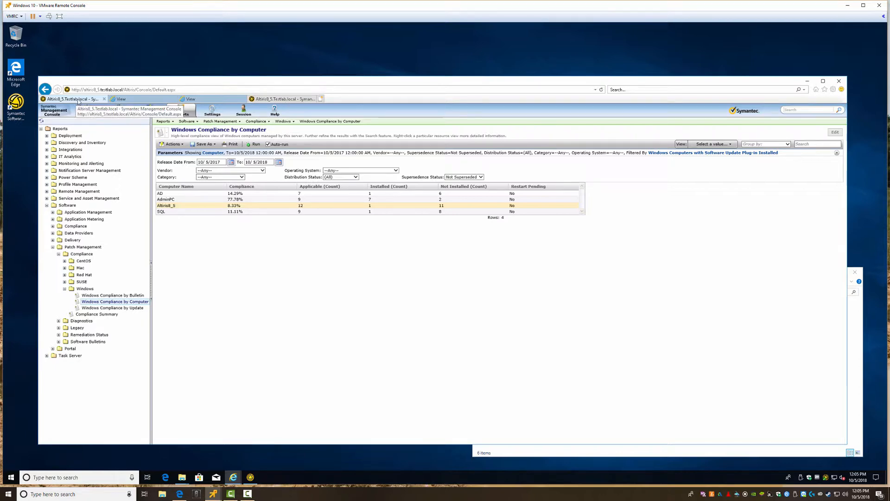
{"action": "left_click", "coordinate": [276, 100]}
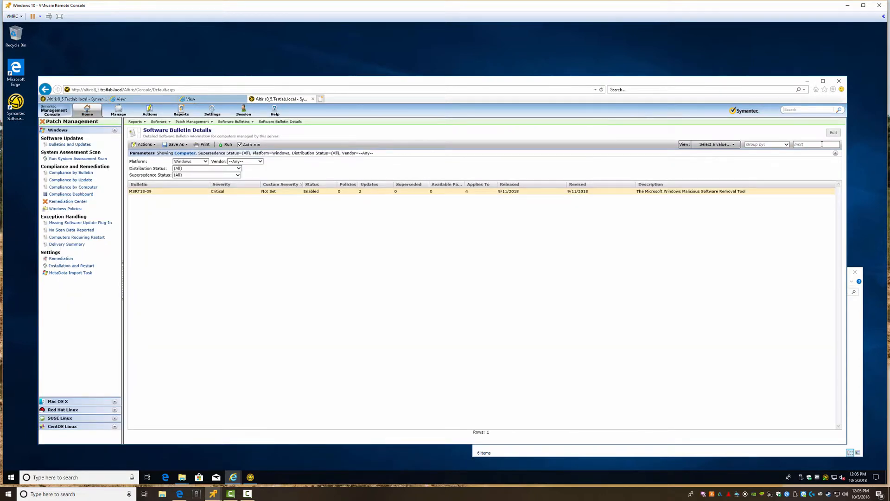
{"action": "left_click", "coordinate": [821, 144]}
{"action": "left_click", "coordinate": [837, 145]}
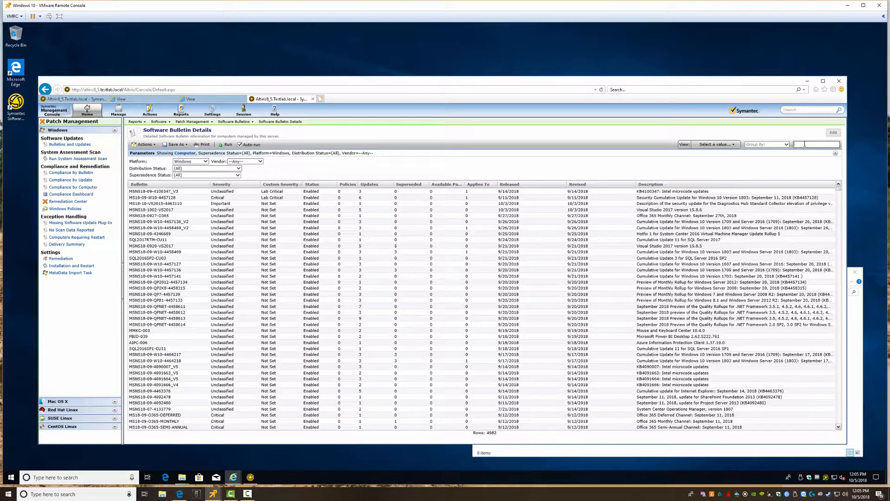
{"action": "type", "text": "servi"}
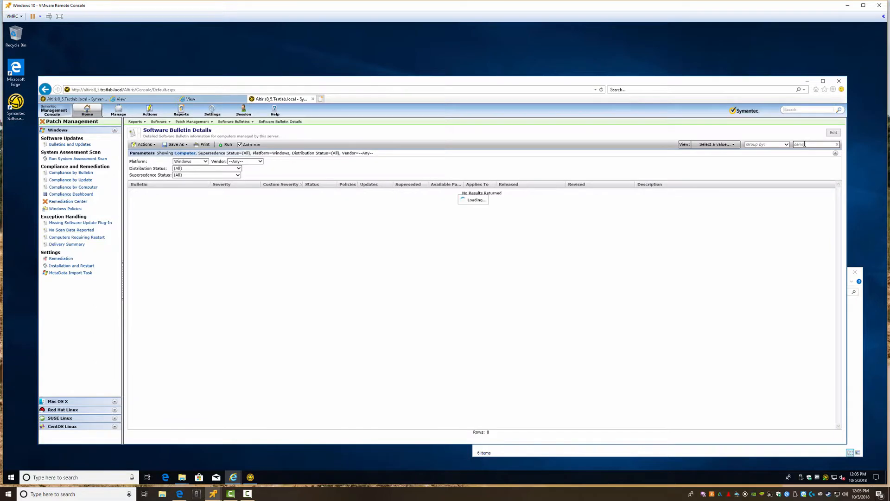
{"action": "type", "text": "cing"}
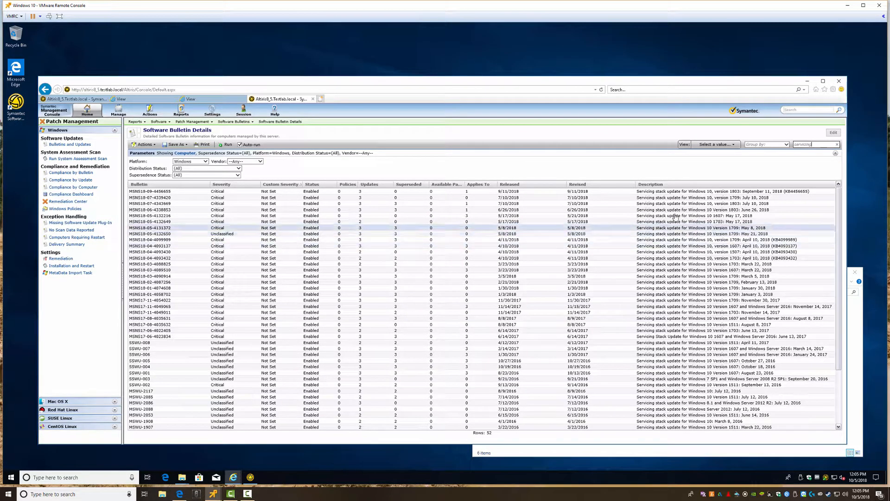
{"action": "left_click", "coordinate": [706, 192]}
{"action": "left_click", "coordinate": [704, 198], "text": "shift"}
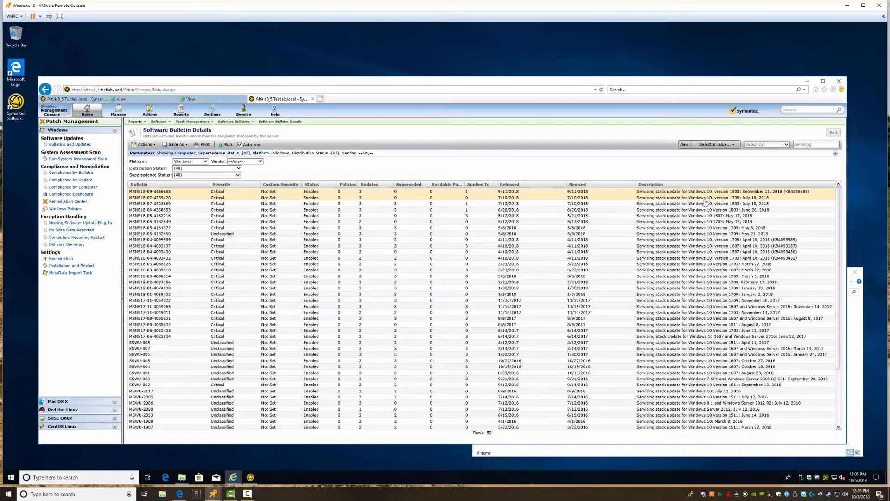
{"action": "left_click", "coordinate": [699, 222], "text": "ctrl"}
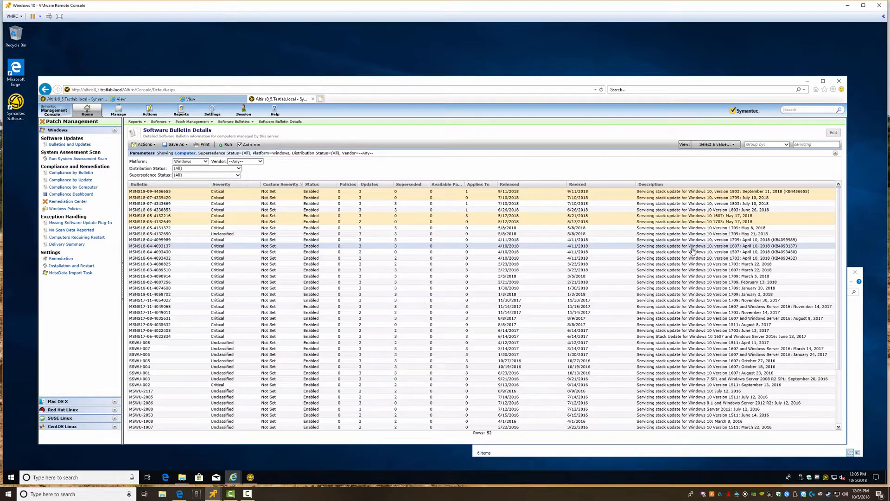
{"action": "left_click", "coordinate": [692, 252], "text": "ctrl"}
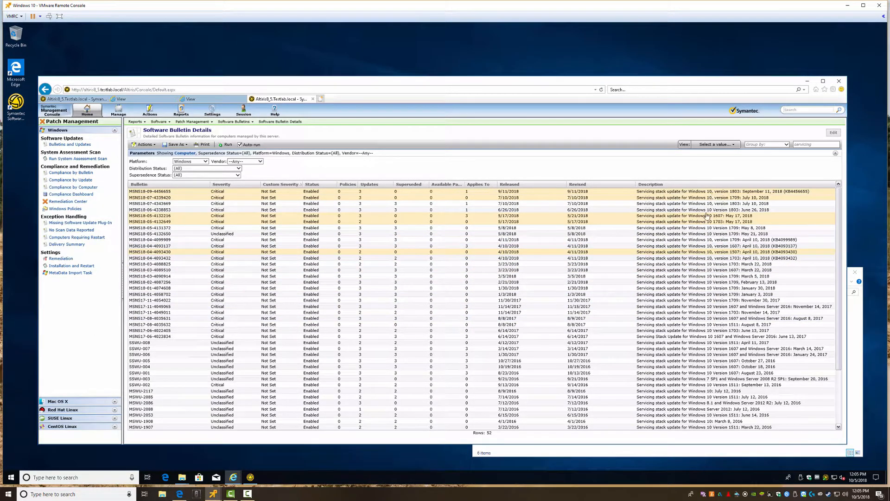
{"action": "right_click", "coordinate": [651, 194]}
{"action": "mouse_move", "coordinate": [681, 198]}
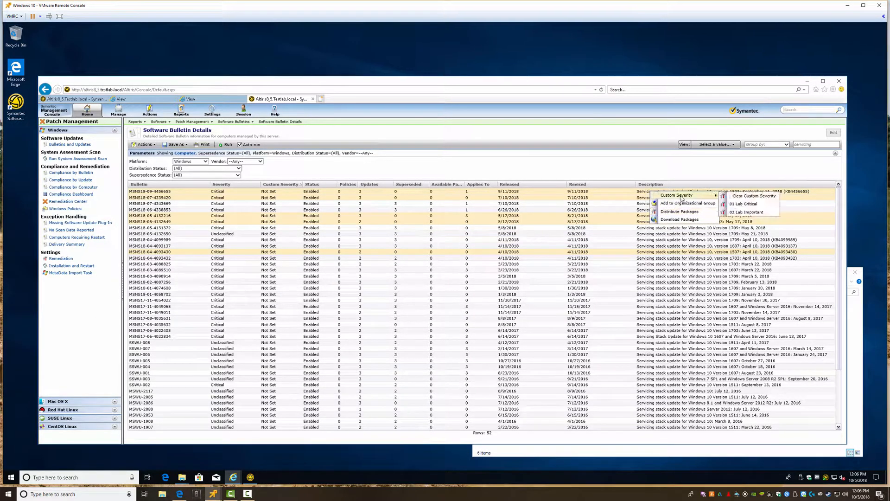
{"action": "left_click", "coordinate": [750, 204]}
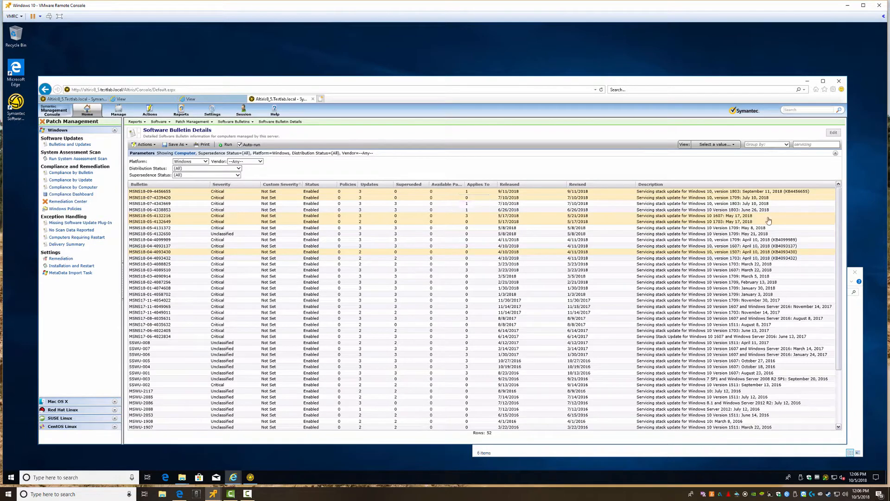
Step: Clear the "servicing" filter, rerun the Software Bulletin Details report and sort it by custom severity with the lab severities first
{"action": "left_click", "coordinate": [288, 185]}
{"action": "left_click", "coordinate": [827, 145]}
{"action": "left_click", "coordinate": [837, 145]}
{"action": "left_click", "coordinate": [283, 185]}
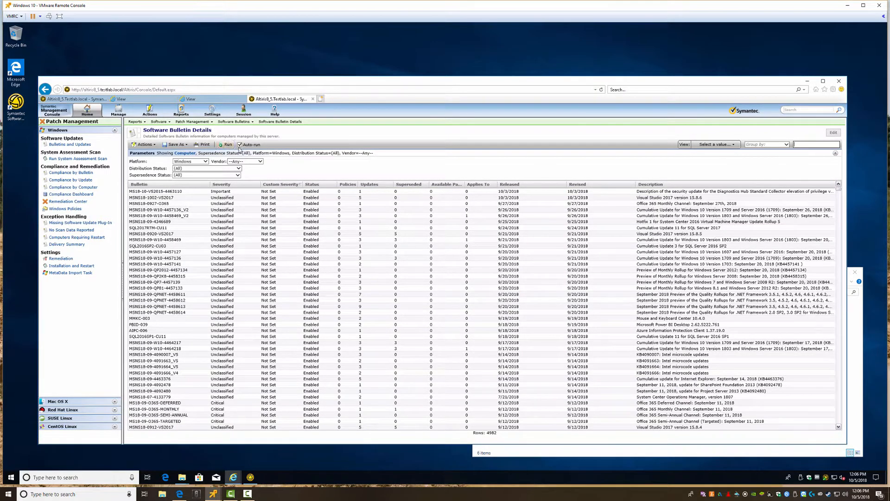
{"action": "left_click", "coordinate": [226, 144]}
{"action": "left_click", "coordinate": [277, 185]}
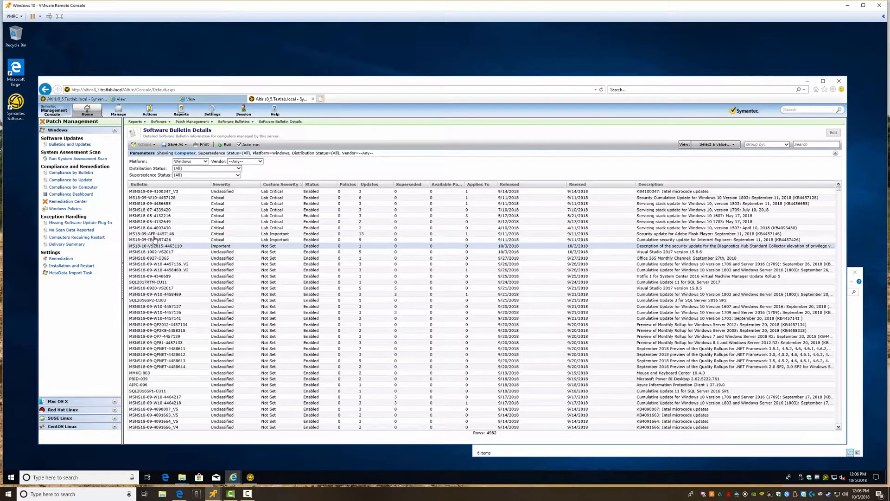
Step: Download the packages for all bulletins with Lab Critical or Lab Important custom severity, and close the download progress dialog
{"action": "left_click", "coordinate": [152, 193]}
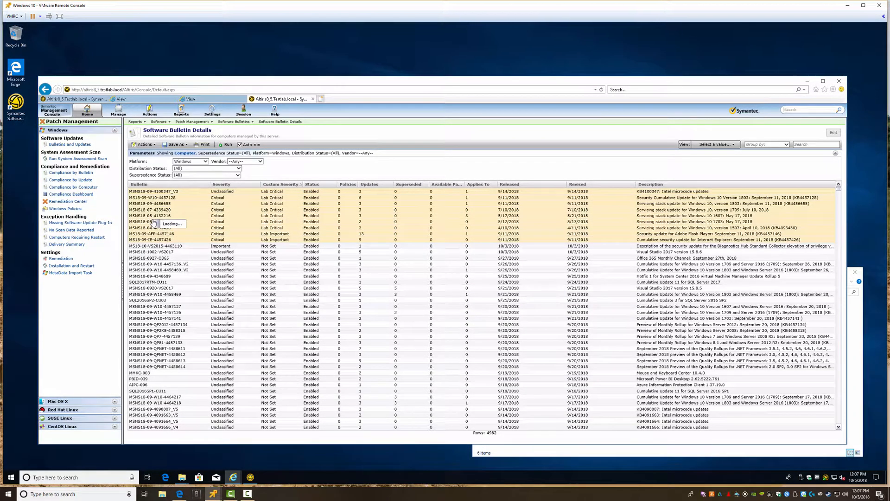
{"action": "right_click", "coordinate": [153, 223]}
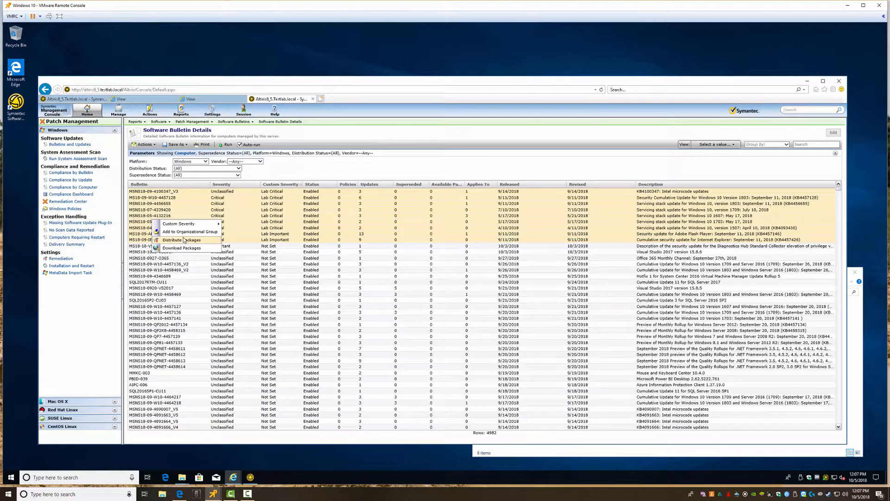
{"action": "left_click", "coordinate": [175, 249]}
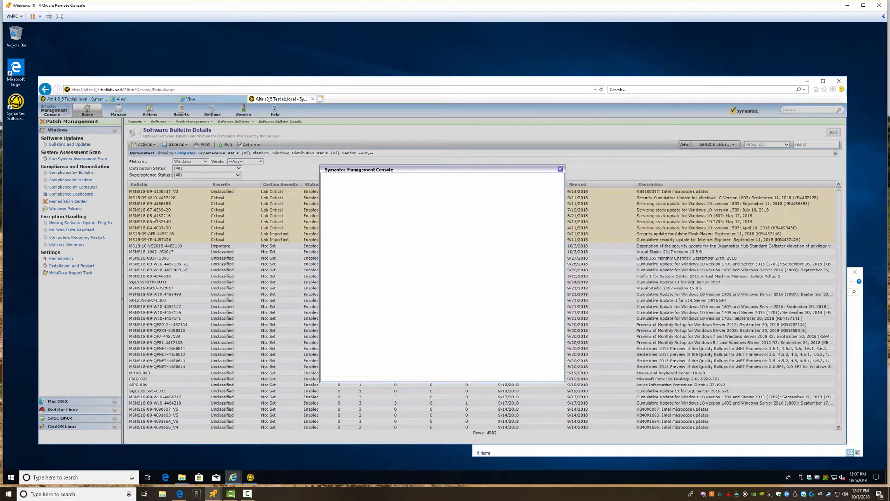
{"action": "left_click_drag", "start_coordinate": [367, 173], "coordinate": [436, 173]}
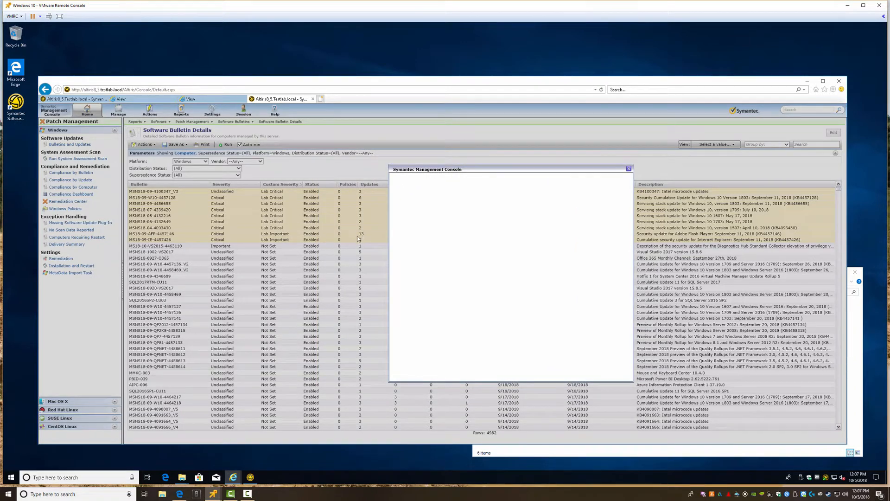
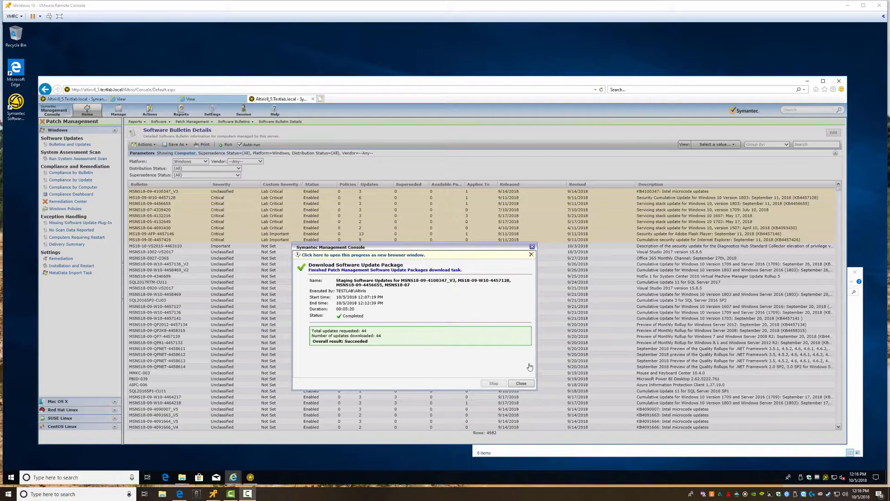
{"action": "left_click", "coordinate": [521, 384]}
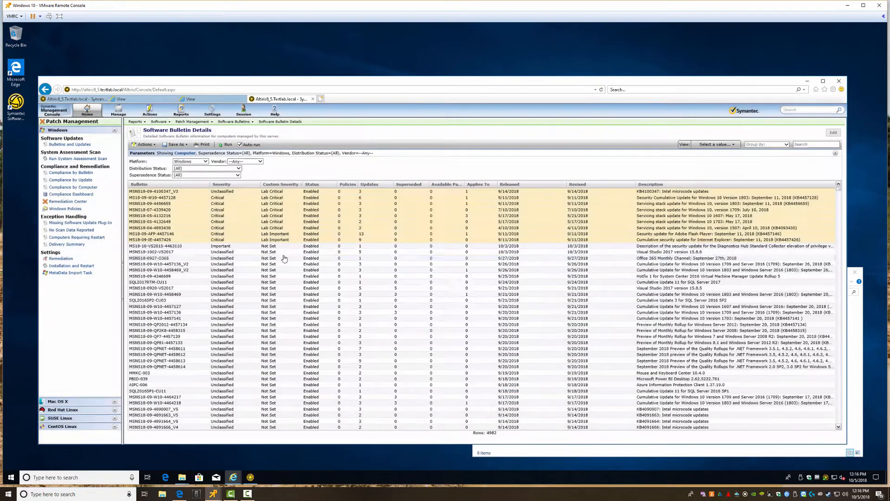
Step: Rerun the bulletin report and place the available packages column directly after Updates, ahead of Superseded
{"action": "left_click", "coordinate": [223, 144]}
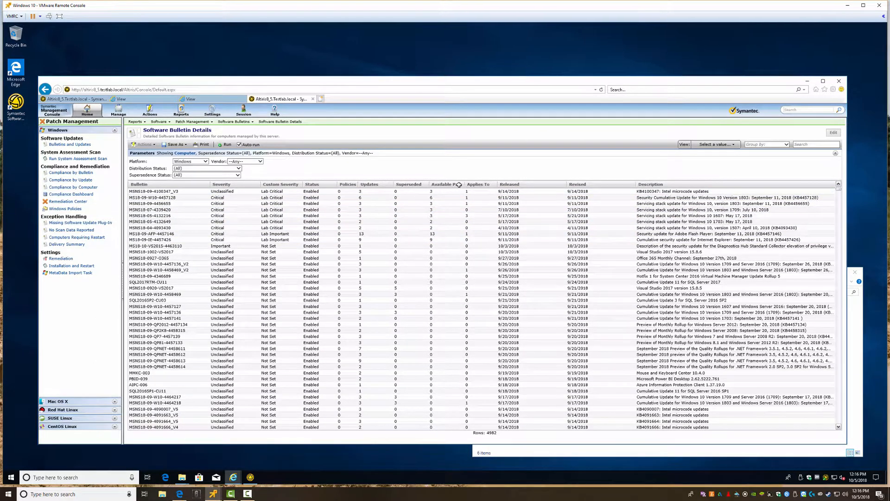
{"action": "left_click_drag", "start_coordinate": [404, 186], "coordinate": [475, 185]}
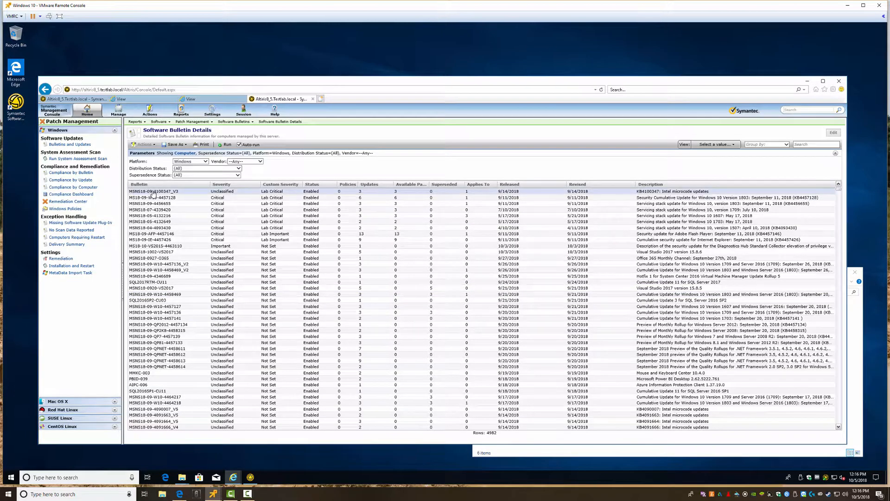
Step: Close the two report view tabs and open the 1. Test Machines Patch Deployment policy from the lab's Patch Policies folder
{"action": "left_click", "coordinate": [242, 99]}
{"action": "left_click", "coordinate": [174, 99]}
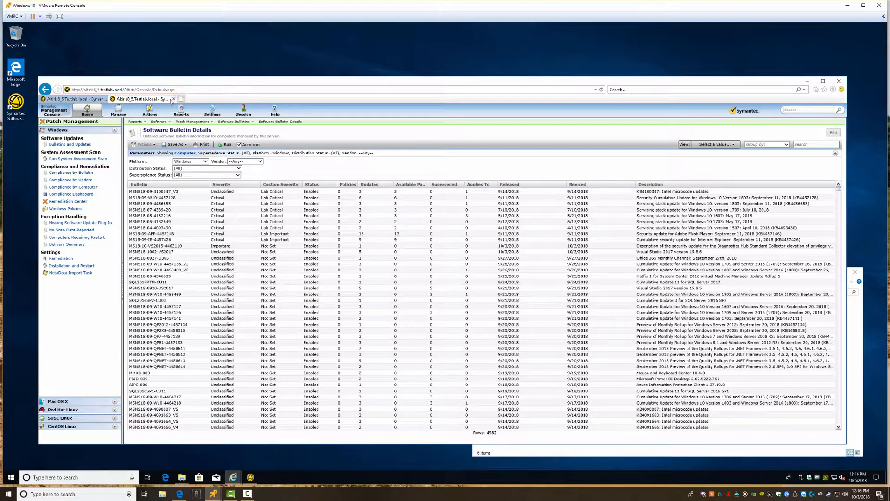
{"action": "left_click", "coordinate": [88, 100]}
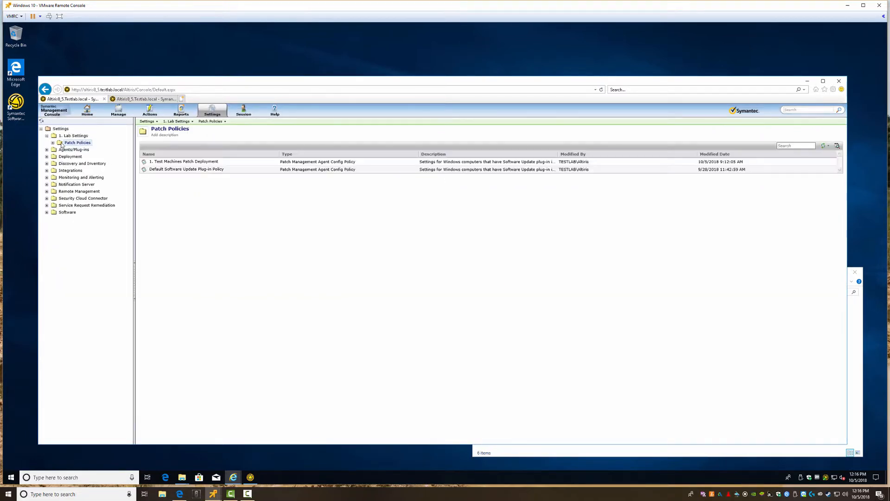
{"action": "left_click", "coordinate": [52, 143]}
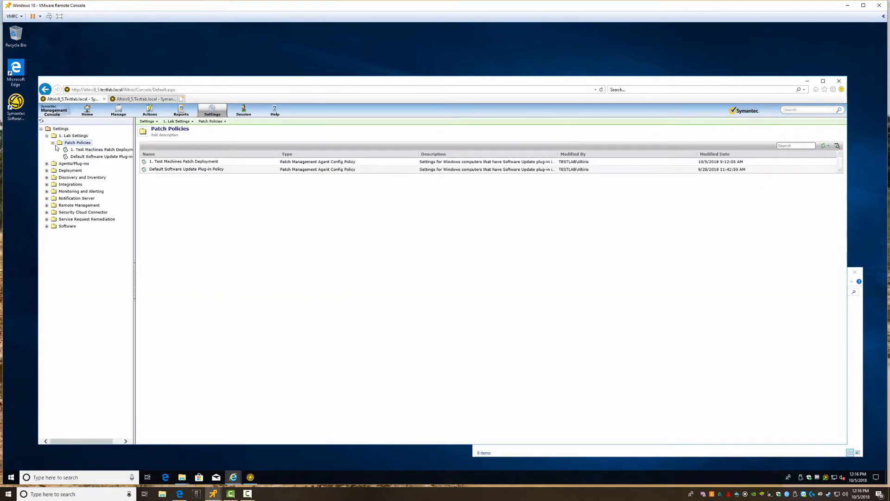
{"action": "left_click", "coordinate": [94, 150]}
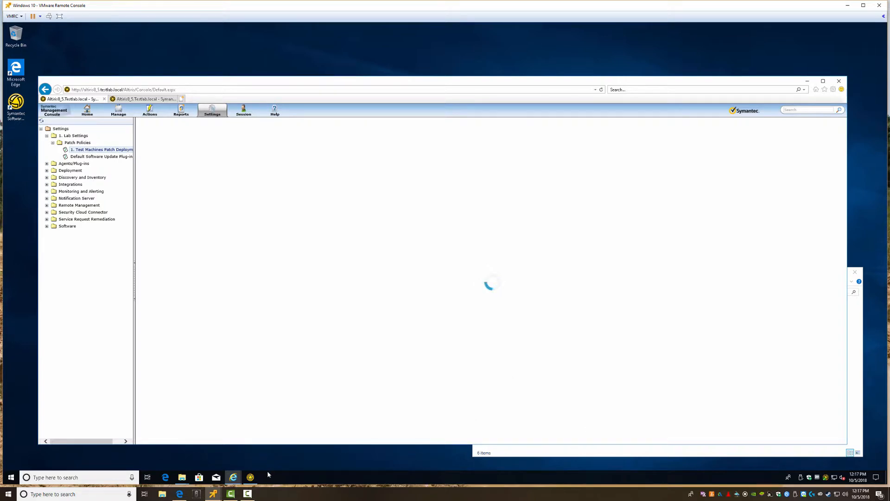
Step: Check the software update schedules in the Symantec Management Agent and return to the policy in the management console
{"action": "left_click", "coordinate": [251, 477]}
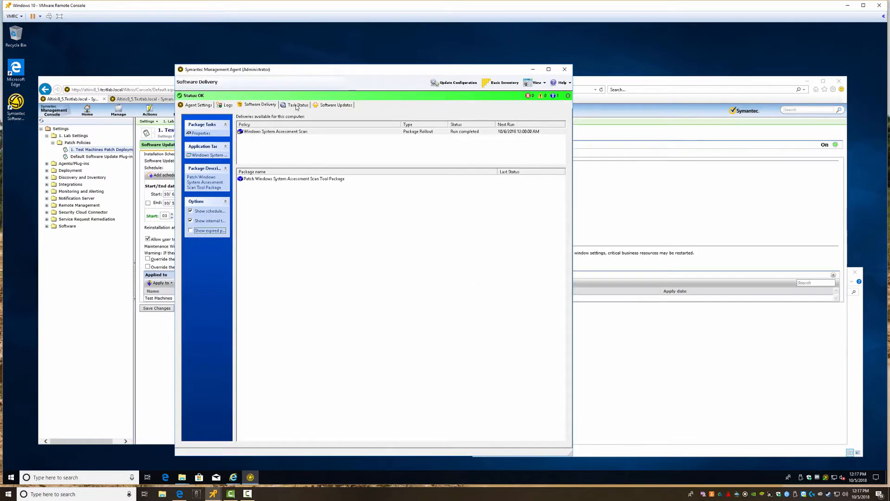
{"action": "left_click", "coordinate": [334, 104]}
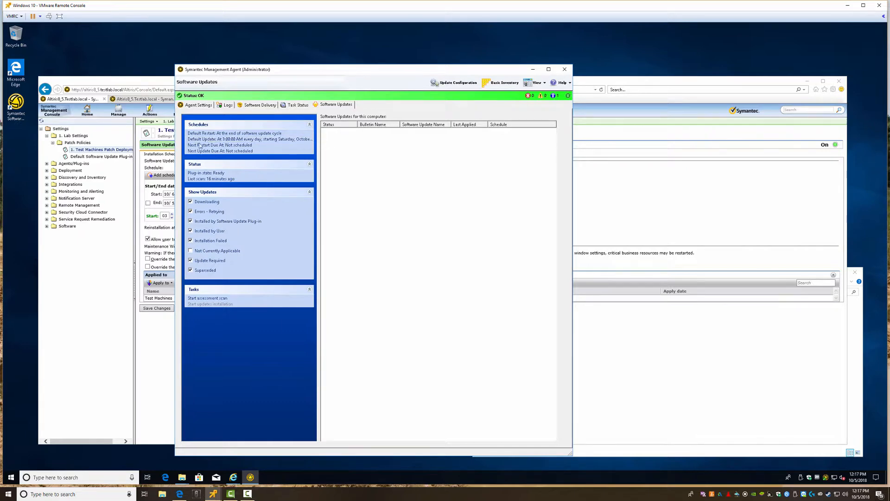
{"action": "left_click", "coordinate": [107, 239]}
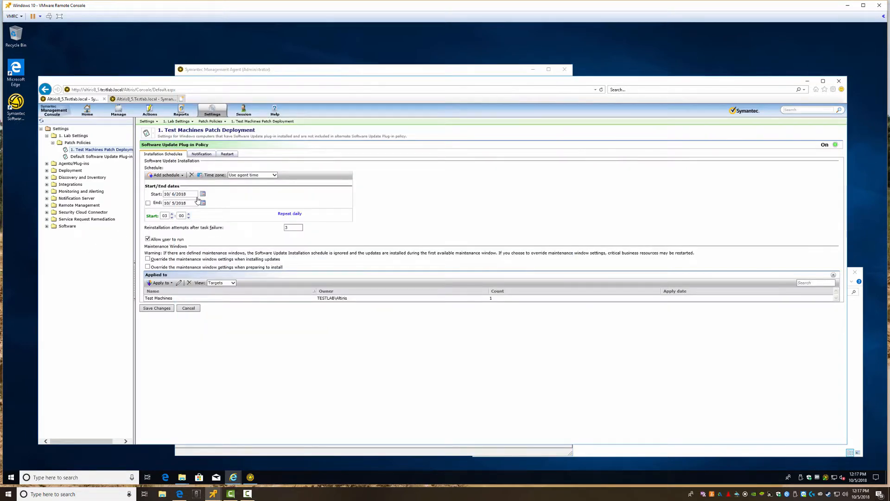
Step: Enter 22 in the installation schedule of the Default Software Update Plug-in Policy, save the changes and reopen the Test Machines Patch Deployment policy
{"action": "left_click", "coordinate": [91, 157]}
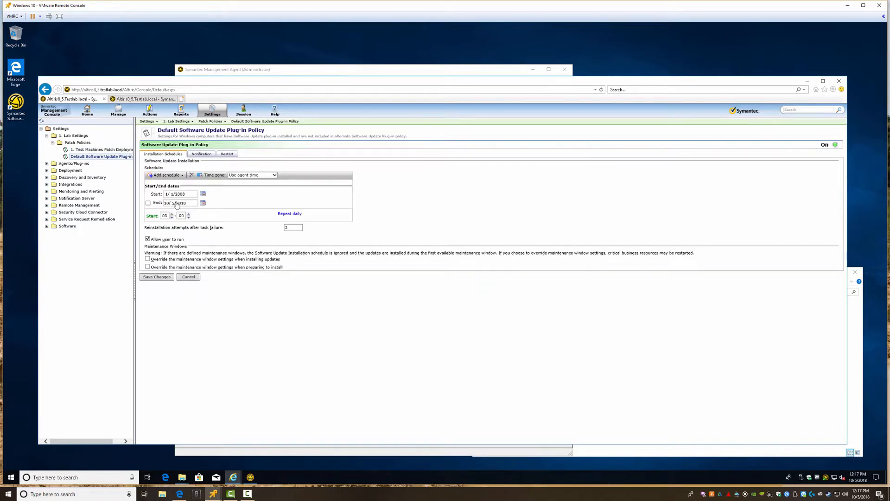
{"action": "double_click", "coordinate": [181, 195]}
{"action": "left_click", "coordinate": [166, 204]}
{"action": "type", "text": "22"}
{"action": "left_click", "coordinate": [159, 278]}
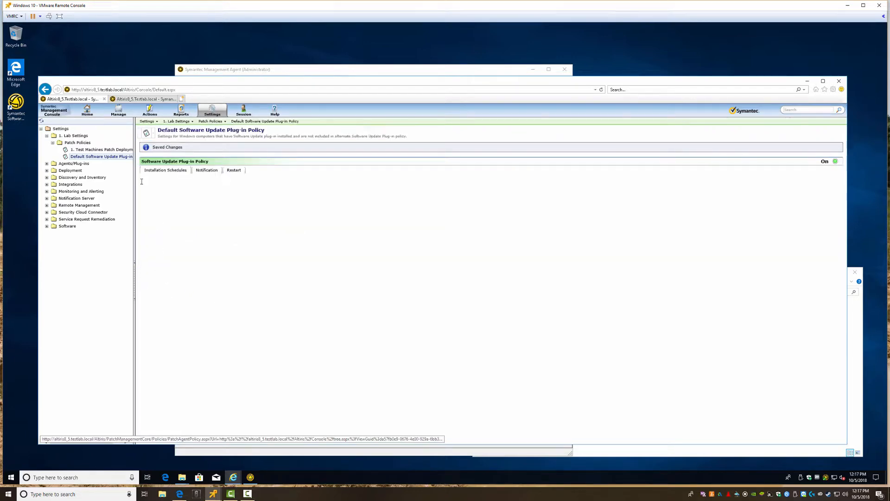
{"action": "left_click", "coordinate": [86, 150]}
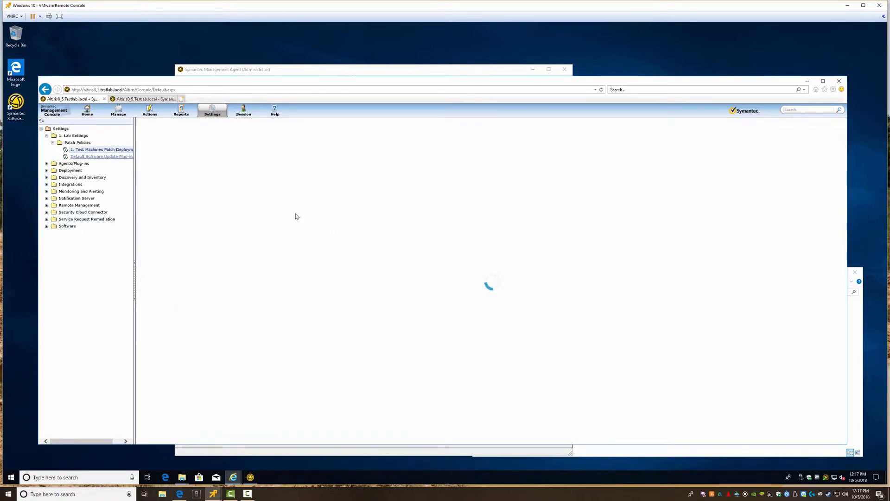
Step: Minimize the management console and switch to Microsoft Edge by launching a new browser window
{"action": "left_click", "coordinate": [806, 81]}
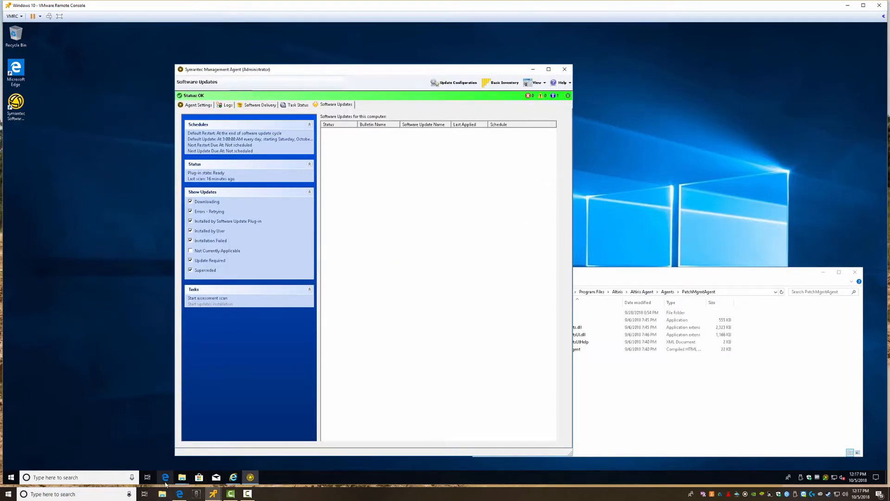
{"action": "left_click", "coordinate": [179, 493]}
{"action": "left_click", "coordinate": [179, 494]}
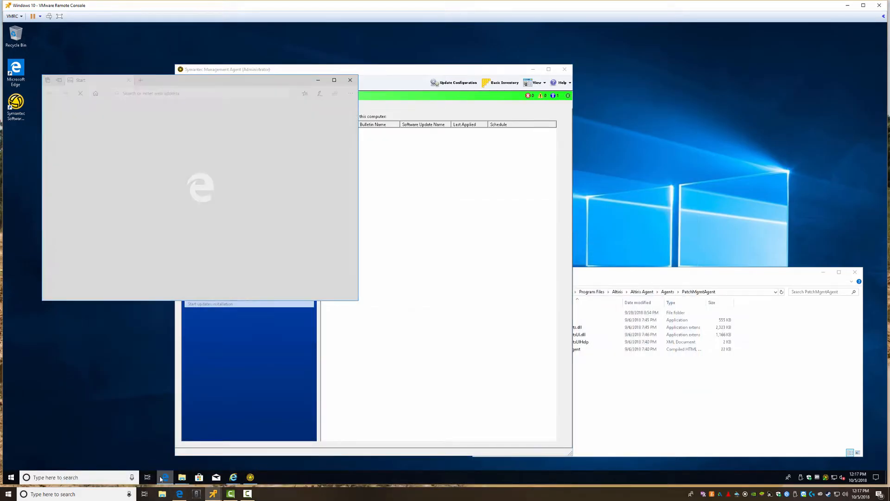
{"action": "left_click", "coordinate": [164, 476]}
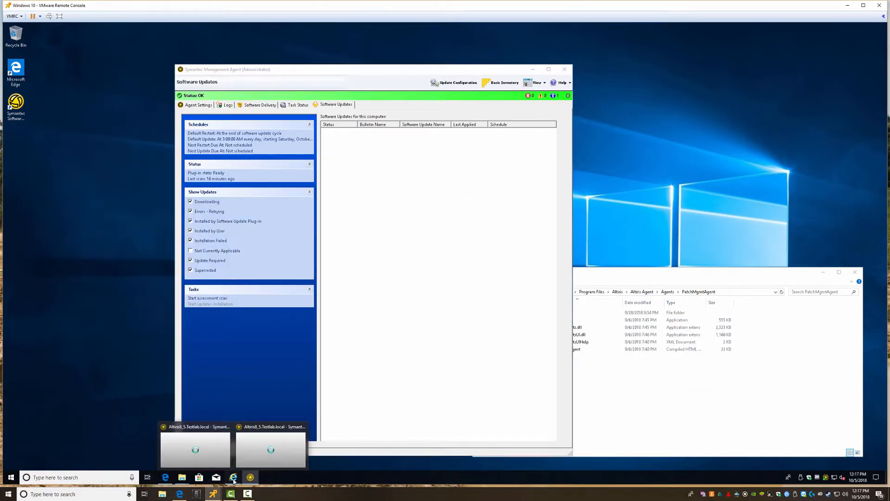
{"action": "left_click", "coordinate": [269, 447]}
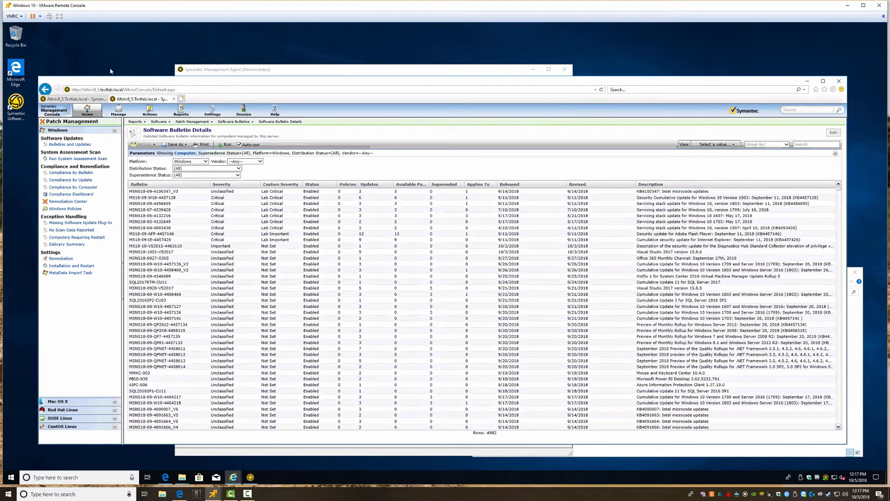
{"action": "left_click", "coordinate": [163, 193]}
{"action": "right_click", "coordinate": [162, 193]}
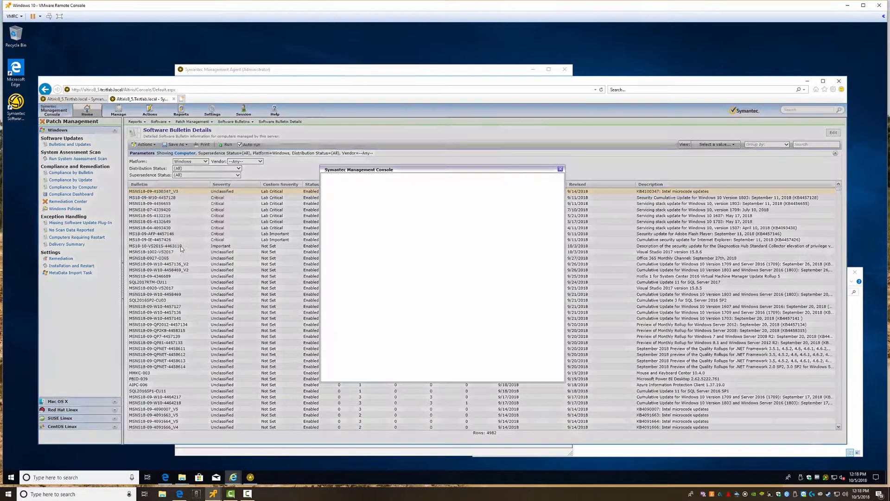
{"action": "left_click", "coordinate": [182, 246]}
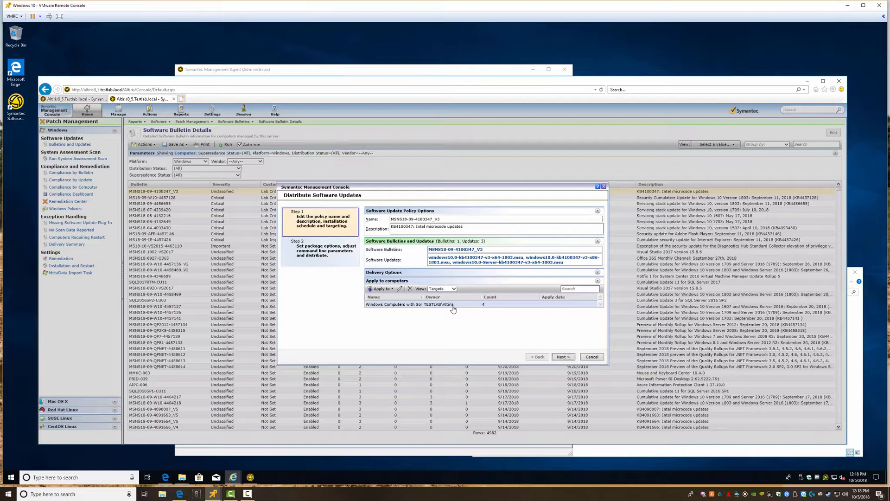
{"action": "left_click", "coordinate": [562, 357]}
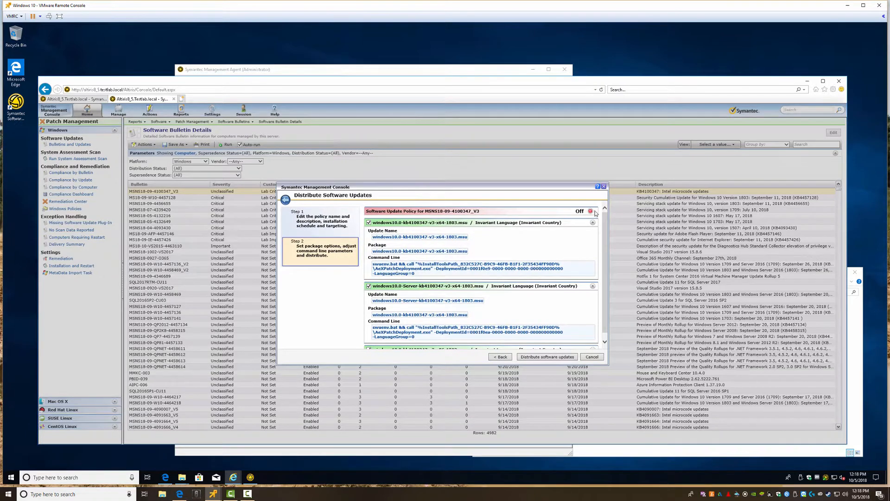
{"action": "left_click", "coordinate": [591, 211]}
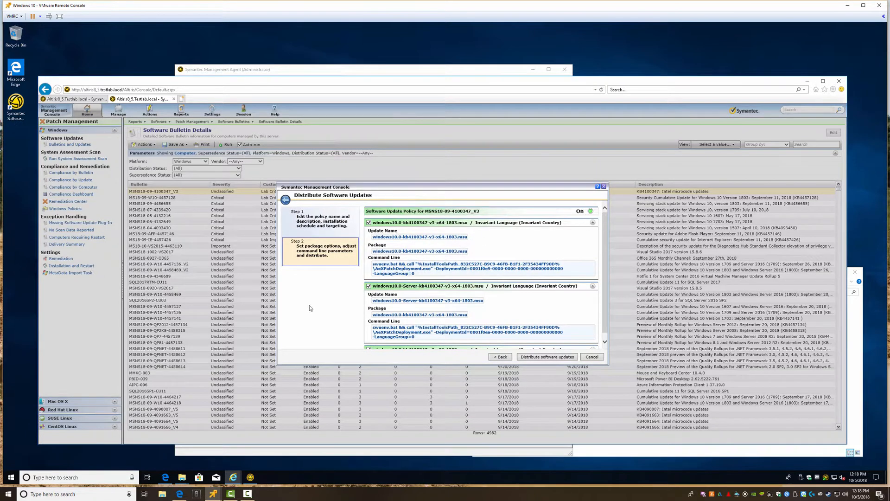
{"action": "left_click", "coordinate": [543, 357]}
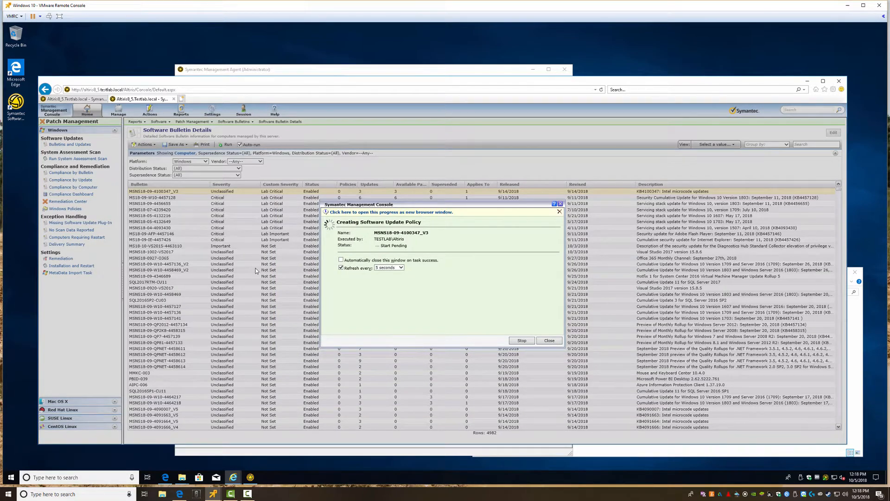
{"action": "left_click", "coordinate": [546, 341]}
Step: Distribute the packages of bulletin MS18-09-W10-4457128 with its policy turned on and refresh the Software Bulletin Details report
{"action": "left_click", "coordinate": [165, 199]}
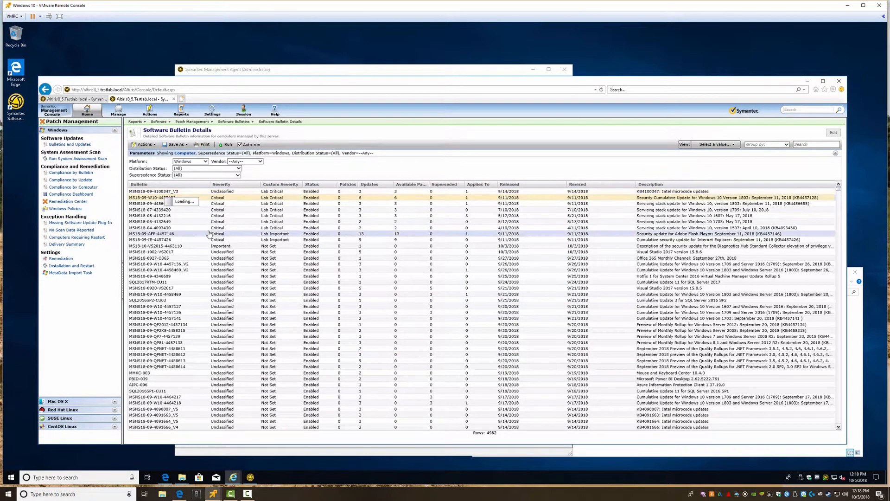
{"action": "mouse_move", "coordinate": [209, 231]}
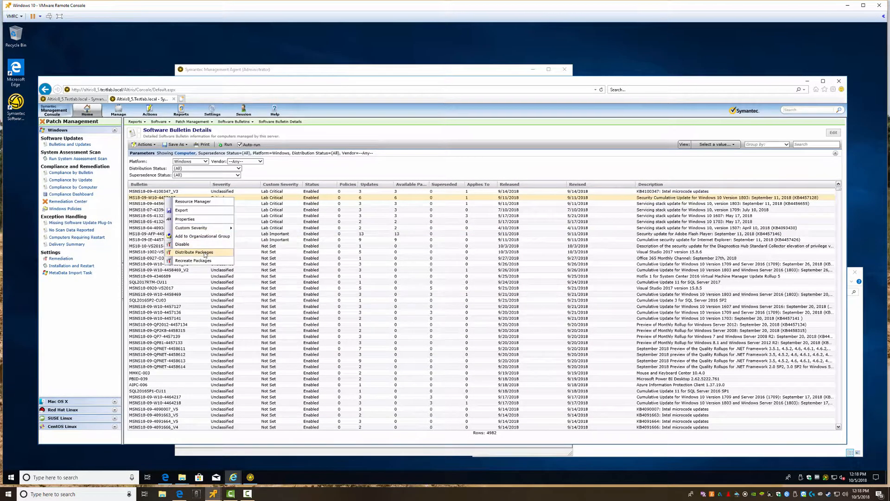
{"action": "left_click", "coordinate": [204, 254]}
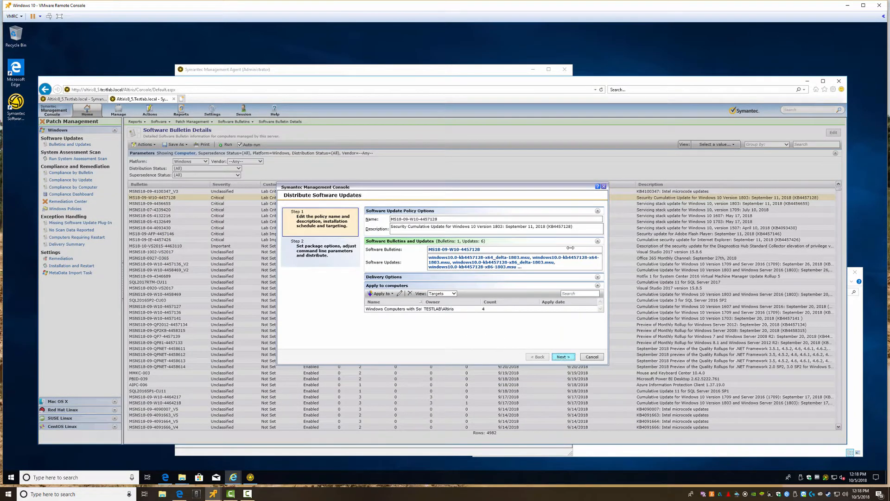
{"action": "key", "text": "Return"}
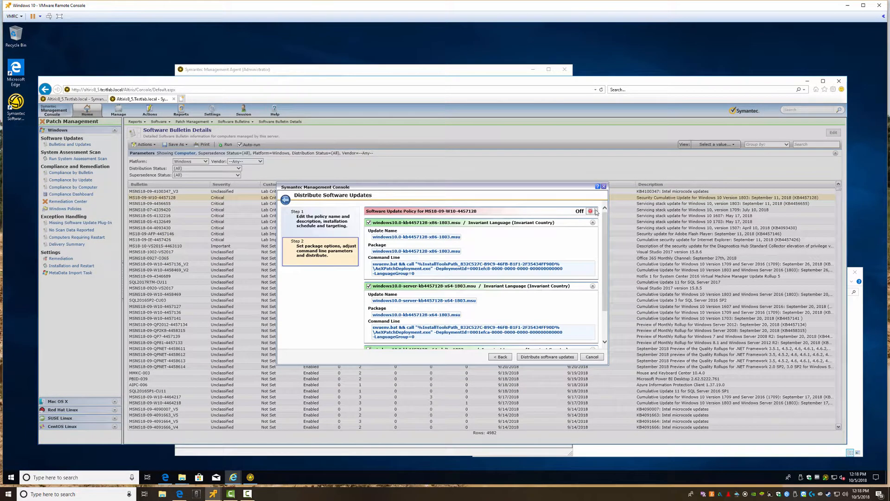
{"action": "left_click", "coordinate": [590, 212]}
{"action": "left_click", "coordinate": [595, 218]}
{"action": "left_click", "coordinate": [549, 356]}
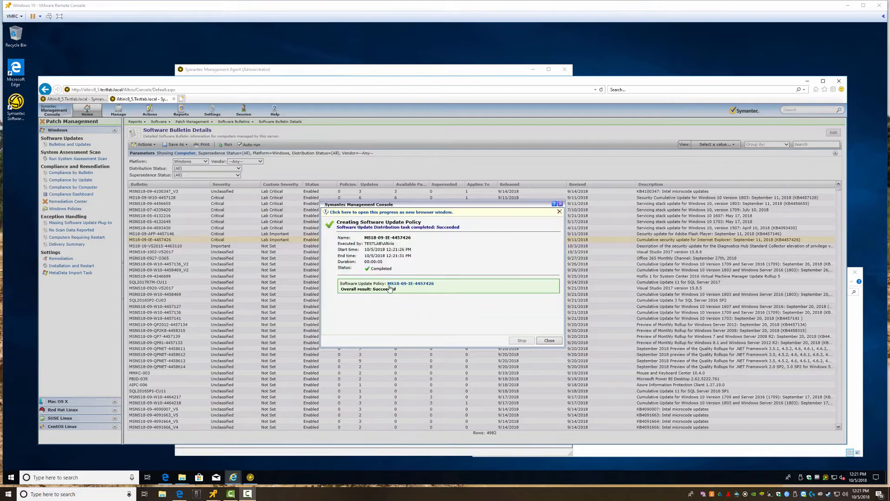
{"action": "left_click", "coordinate": [549, 340]}
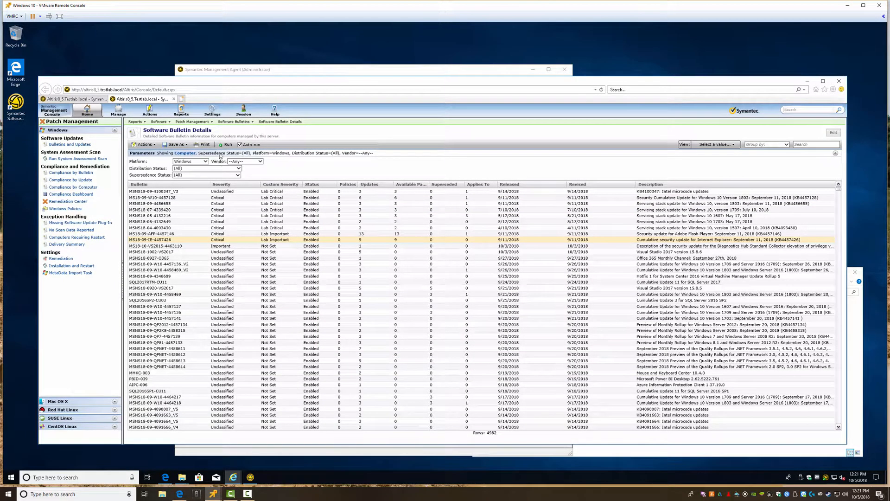
{"action": "left_click", "coordinate": [225, 144]}
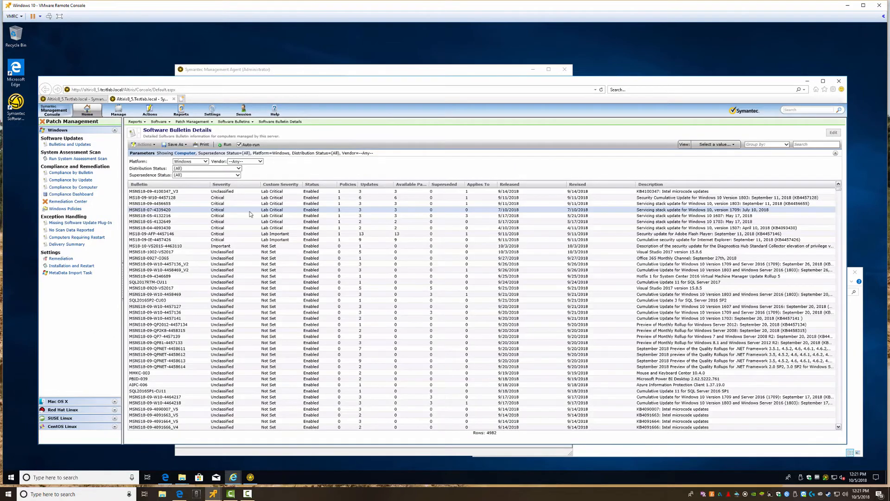
Step: Clone the Default Software Update Plug-in Policy in the Patch Policies folder as 2. Altiris and SQL Patch Policy
{"action": "left_click", "coordinate": [76, 100]}
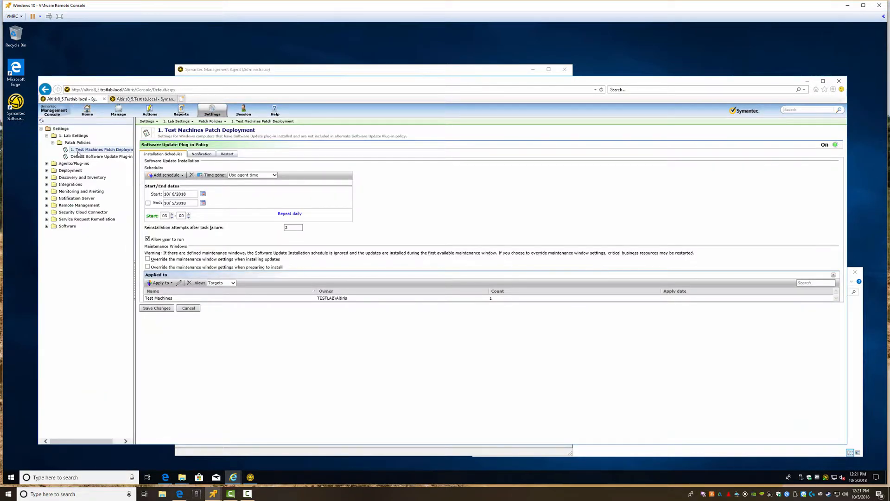
{"action": "right_click", "coordinate": [74, 150]}
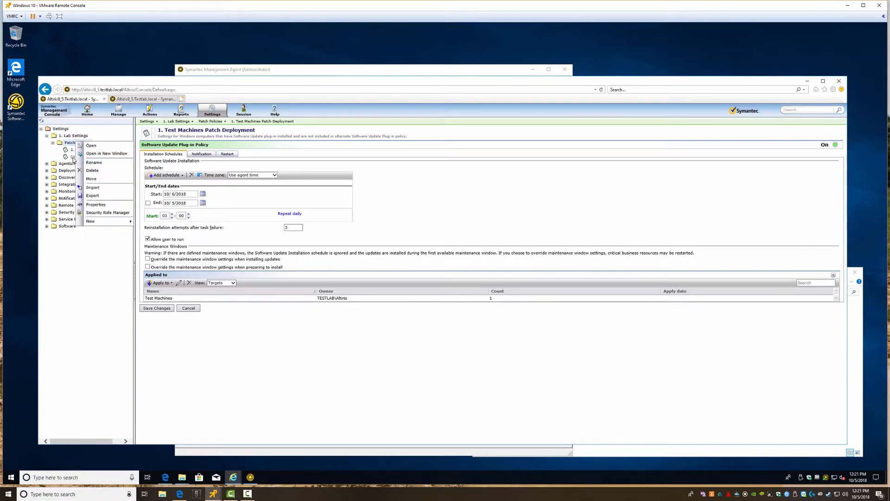
{"action": "right_click", "coordinate": [74, 157]}
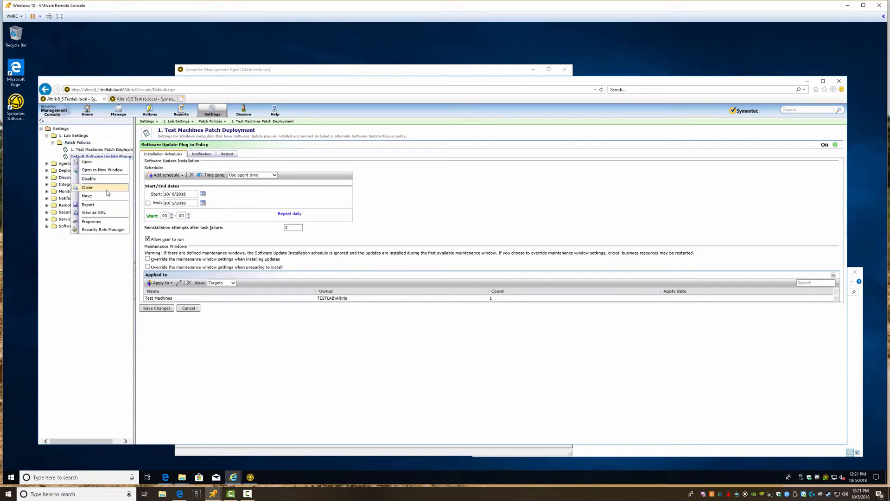
{"action": "left_click", "coordinate": [104, 188]}
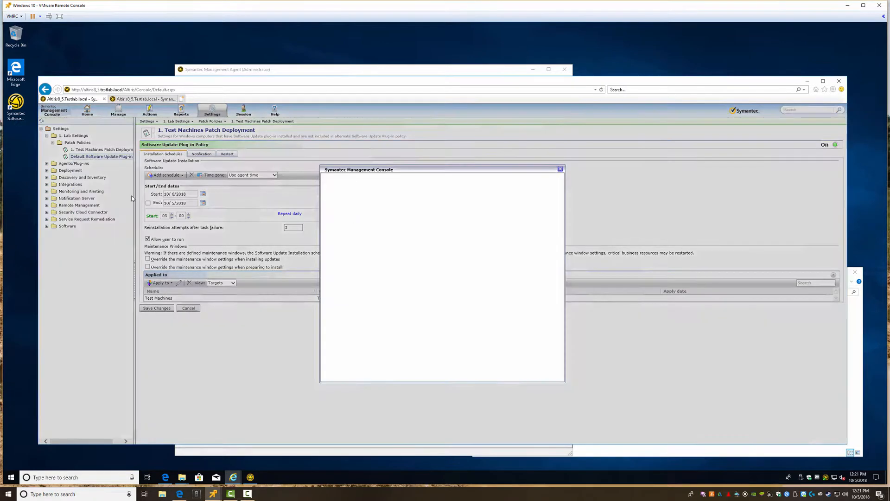
{"action": "triple_click", "coordinate": [444, 272]}
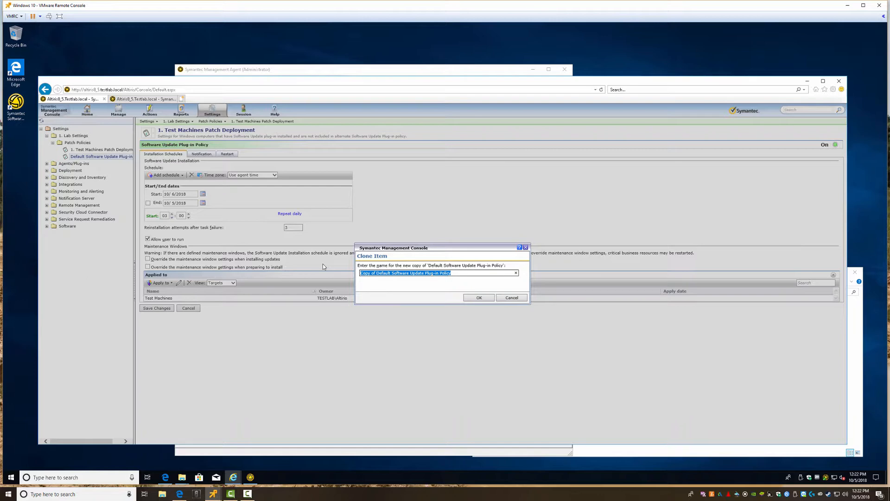
{"action": "type", "text": "2. "}
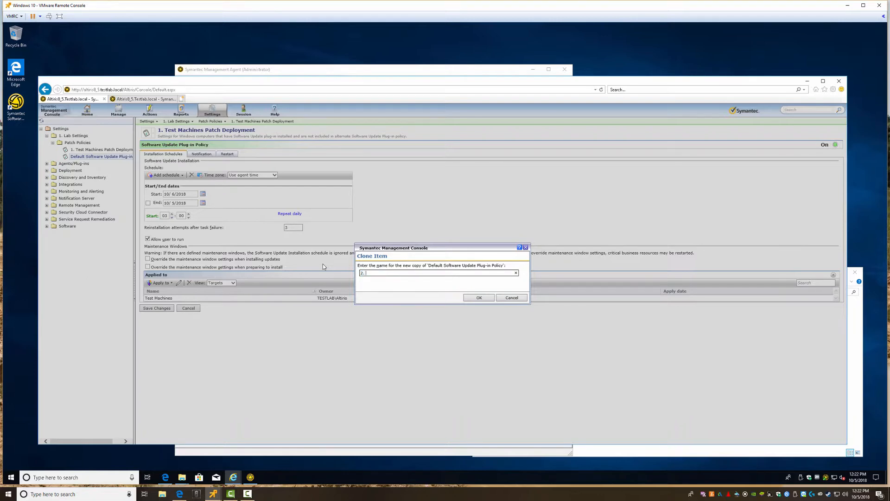
{"action": "type", "text": "Altiris and SQL Patch Policy"}
{"action": "key", "text": "Return"}
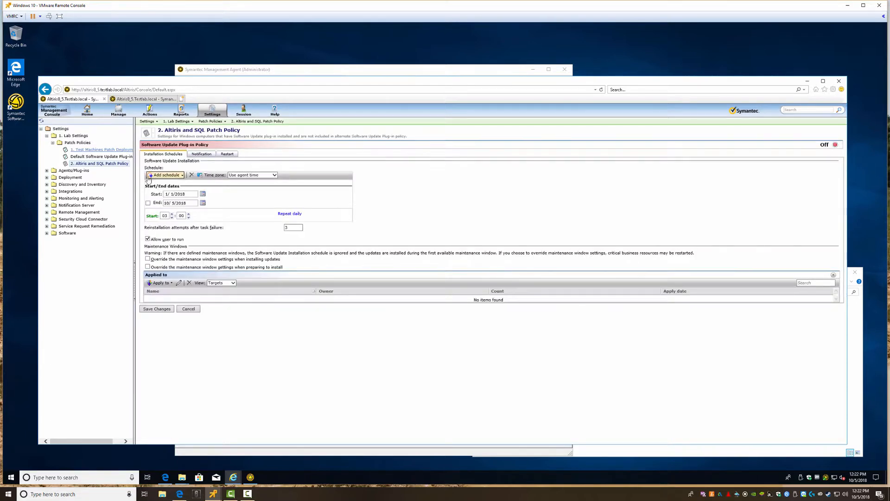
Step: Turn on the Altiris and SQL patch policy, enable its installation progress message and check its restart settings
{"action": "left_click", "coordinate": [836, 144]}
{"action": "left_click", "coordinate": [834, 153]}
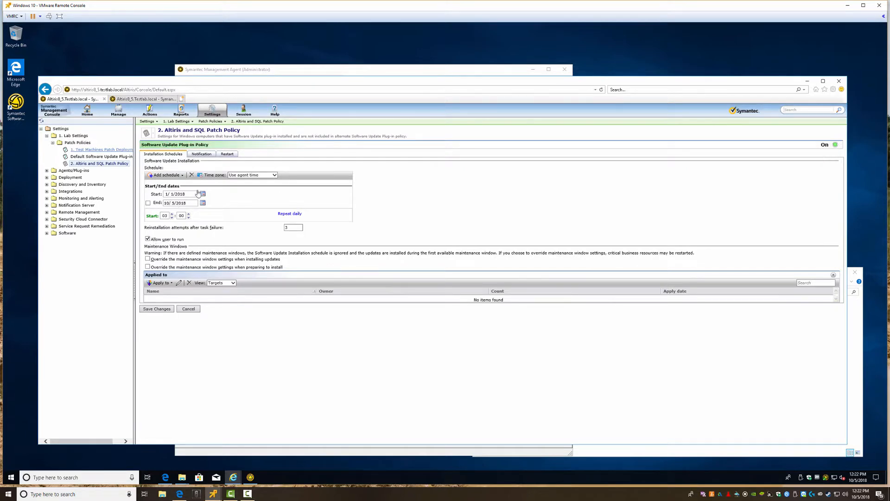
{"action": "left_click", "coordinate": [202, 155]}
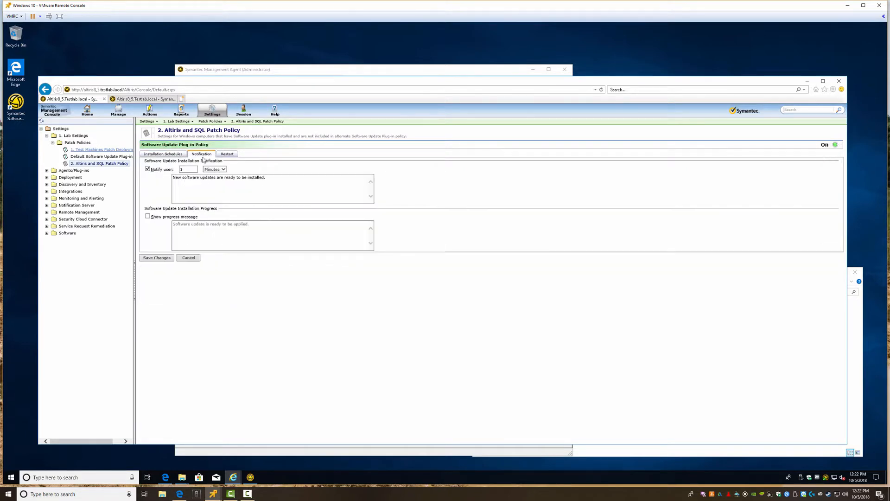
{"action": "left_click", "coordinate": [147, 217]}
{"action": "left_click", "coordinate": [228, 155]}
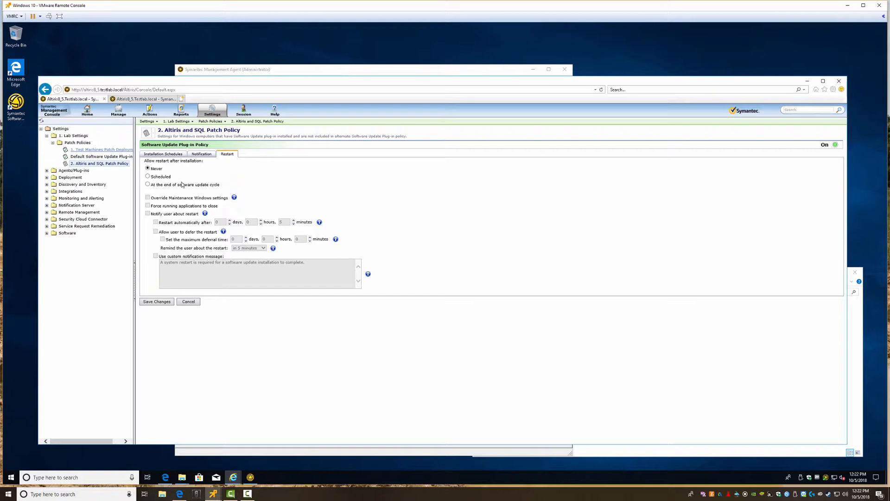
Step: Set the start date of the Altiris and SQL policy's installation schedule to 10/9/2018
{"action": "left_click", "coordinate": [163, 154]}
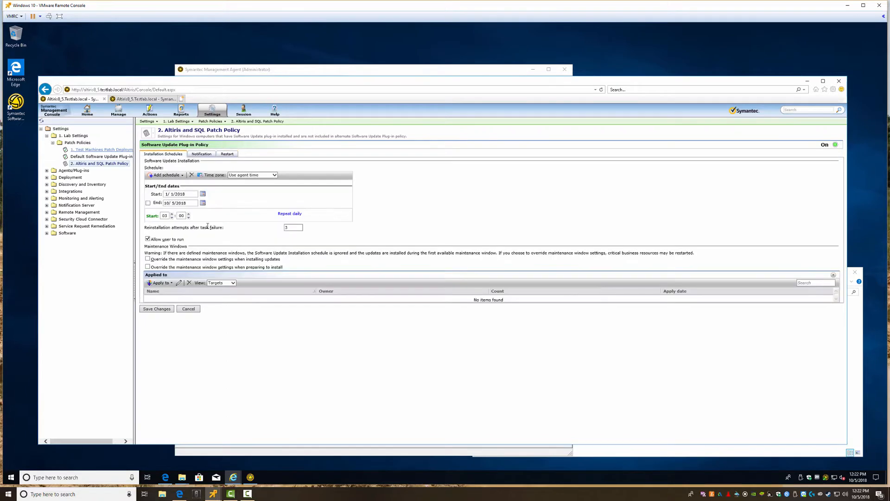
{"action": "left_click", "coordinate": [166, 195]}
{"action": "type", "text": "10"}
{"action": "left_click", "coordinate": [203, 194]}
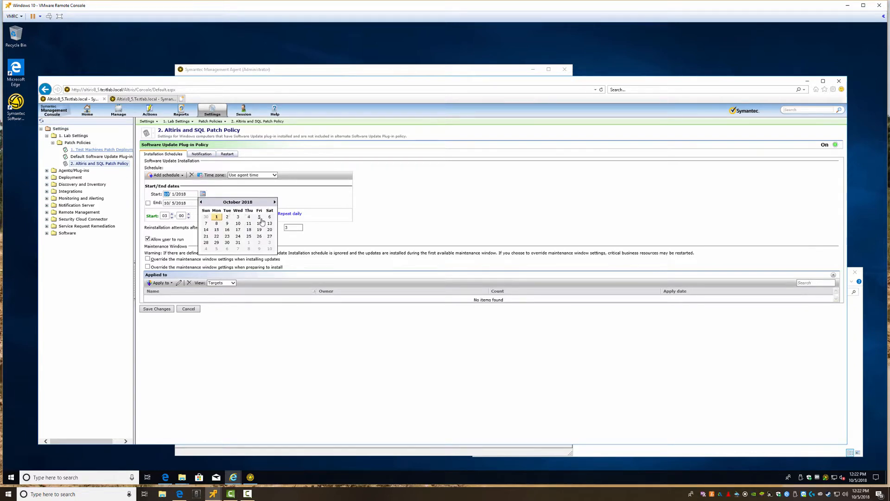
{"action": "left_click", "coordinate": [227, 224]}
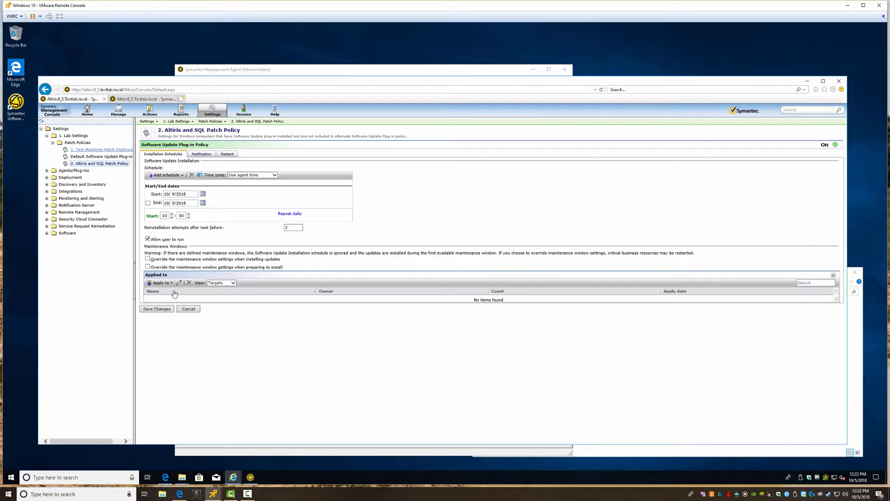
Step: Start a new computer target named Altiris and SQL CMDB for the policy in the 1. Lab Patch Management targets folder
{"action": "left_click", "coordinate": [160, 282]}
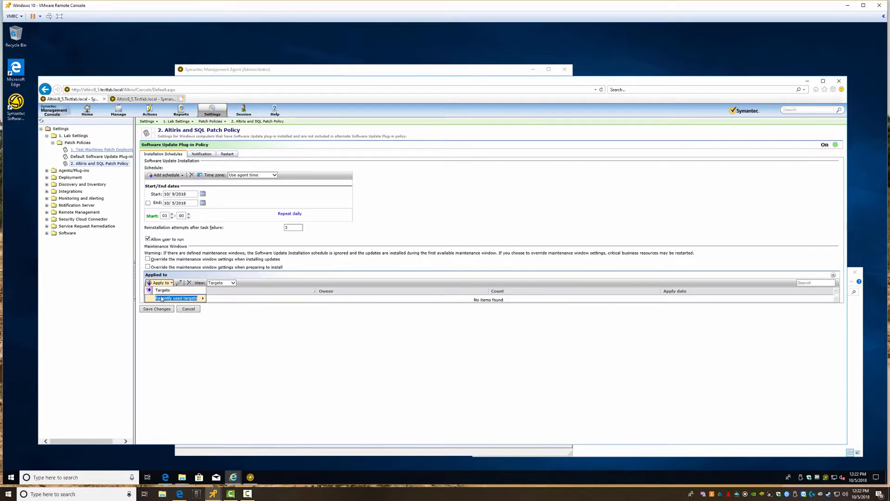
{"action": "left_click", "coordinate": [161, 290]}
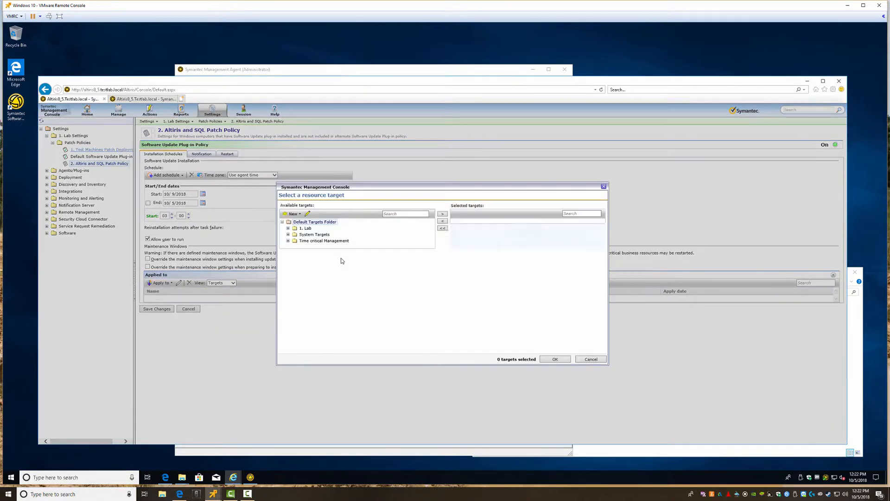
{"action": "left_click", "coordinate": [289, 229]}
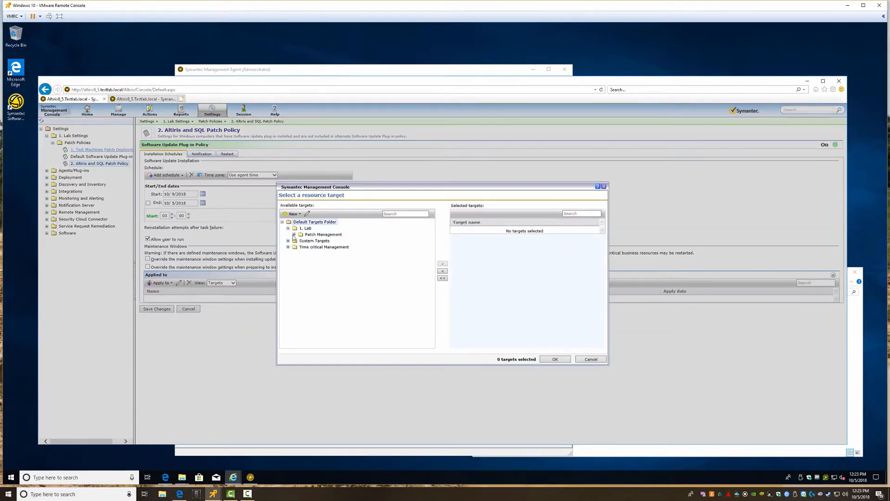
{"action": "left_click", "coordinate": [294, 234]}
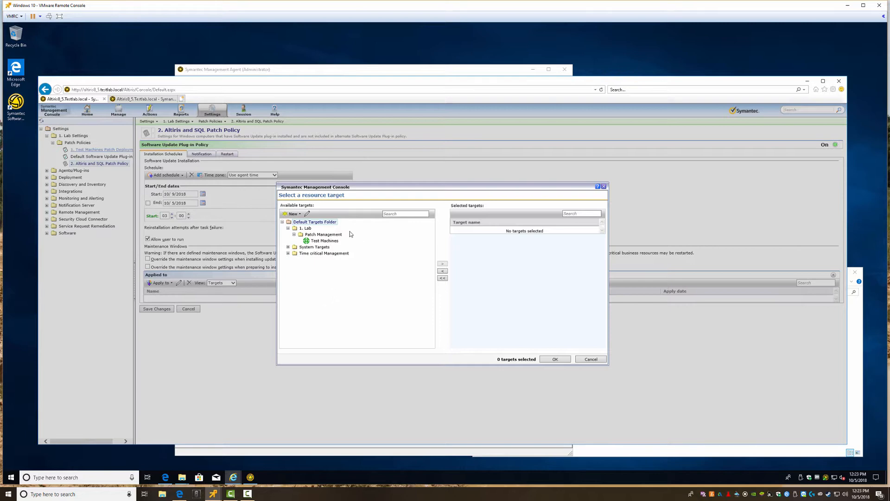
{"action": "right_click", "coordinate": [313, 236]}
{"action": "left_click", "coordinate": [309, 238]}
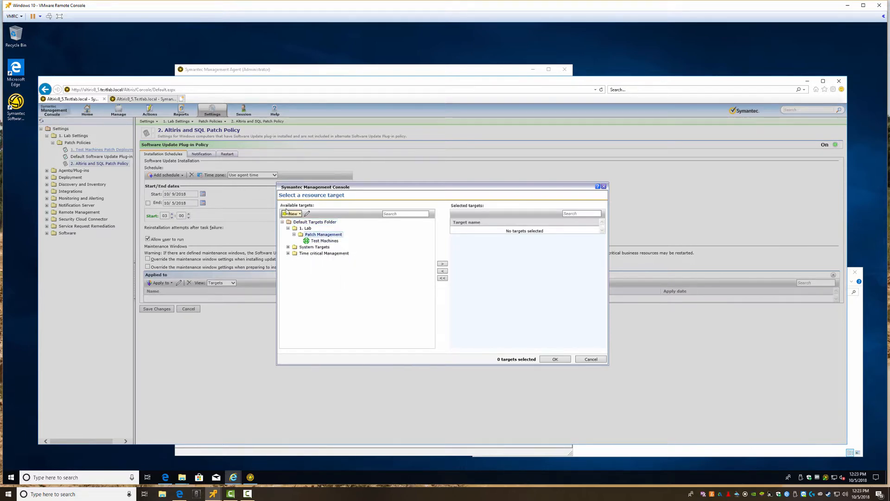
{"action": "left_click", "coordinate": [292, 213]}
{"action": "left_click", "coordinate": [298, 221]}
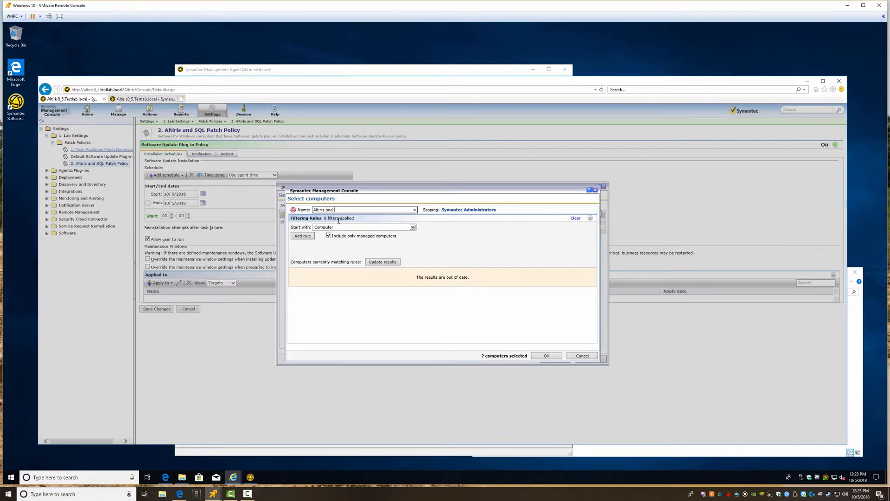
{"action": "type", "text": "Altiris and SQL CMDB"}
Step: Add a filtering rule to the Altiris and SQL CMDB target that excludes computers not in a computer list containing Altiris8_5
{"action": "left_click", "coordinate": [302, 235]}
{"action": "left_click", "coordinate": [342, 236]}
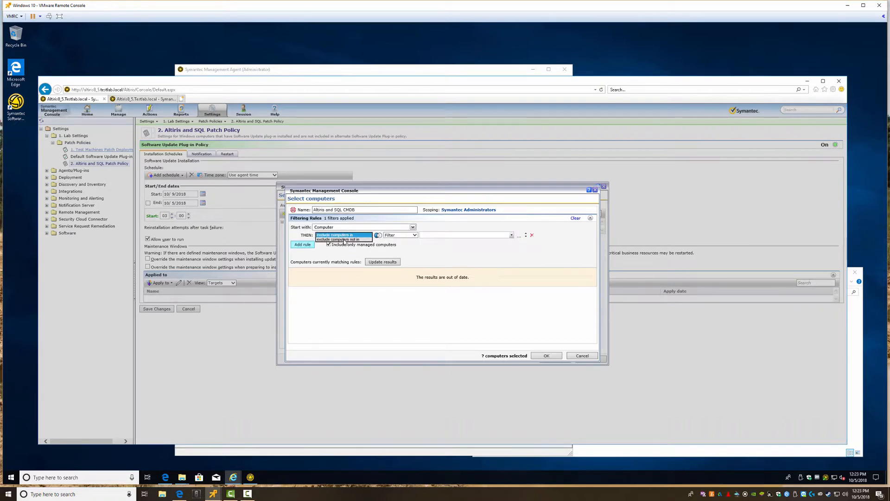
{"action": "left_click", "coordinate": [344, 239]}
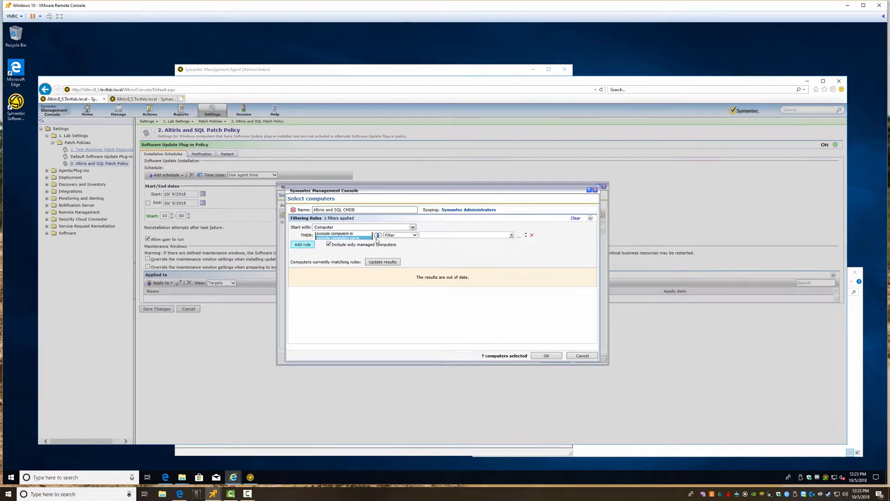
{"action": "left_click", "coordinate": [415, 235]}
{"action": "left_click", "coordinate": [404, 243]}
{"action": "left_click", "coordinate": [467, 236]}
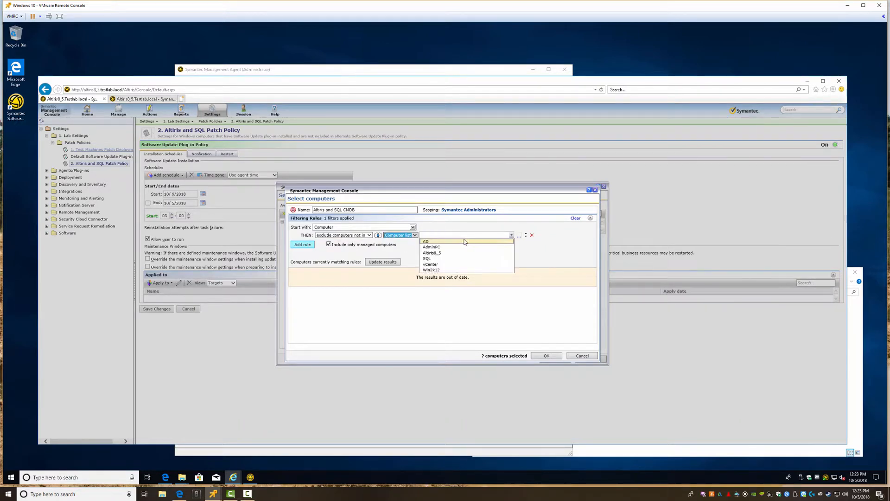
{"action": "left_click", "coordinate": [468, 236]}
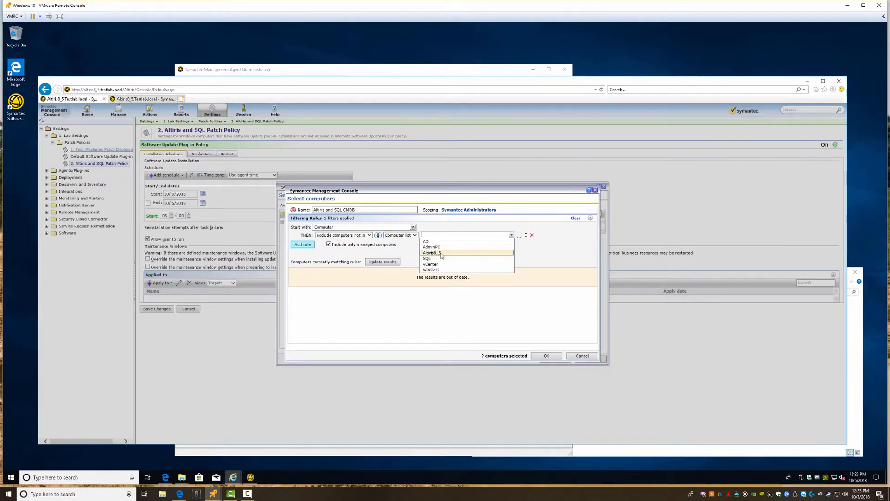
{"action": "left_click", "coordinate": [441, 255]}
Step: Add a second rule that includes computers in a computer list containing SQL, and update the matching results
{"action": "left_click", "coordinate": [304, 244]}
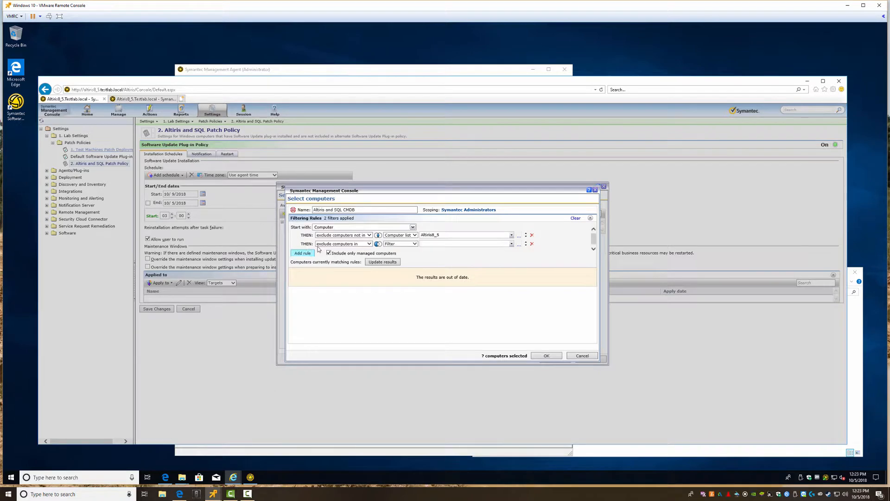
{"action": "left_click", "coordinate": [326, 244]}
{"action": "left_click", "coordinate": [329, 253]}
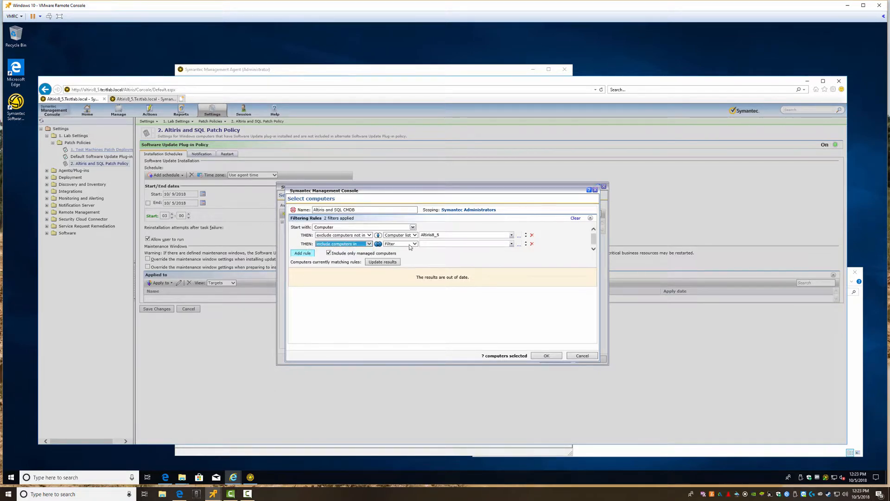
{"action": "left_click", "coordinate": [412, 244]}
{"action": "left_click", "coordinate": [402, 252]}
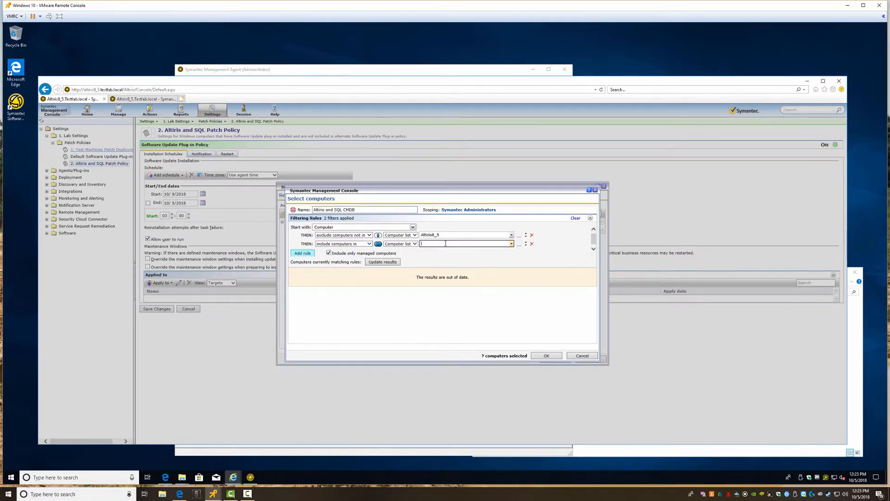
{"action": "left_click", "coordinate": [464, 244]}
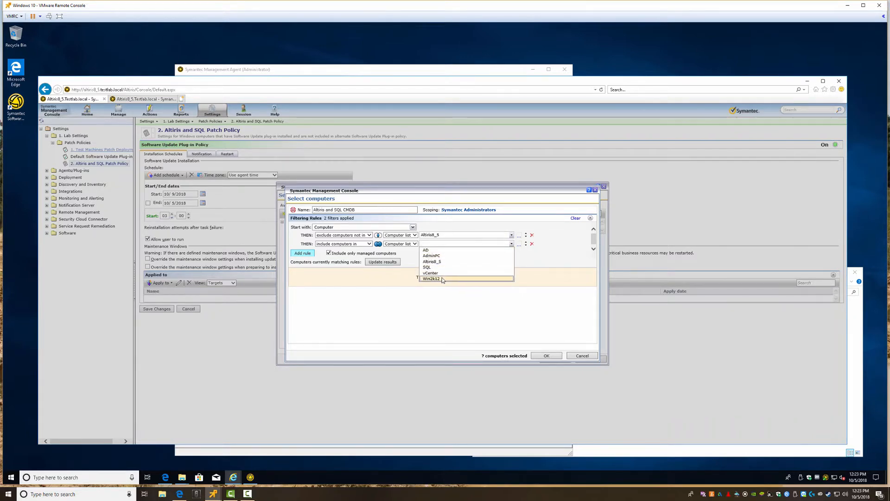
{"action": "left_click", "coordinate": [427, 267]}
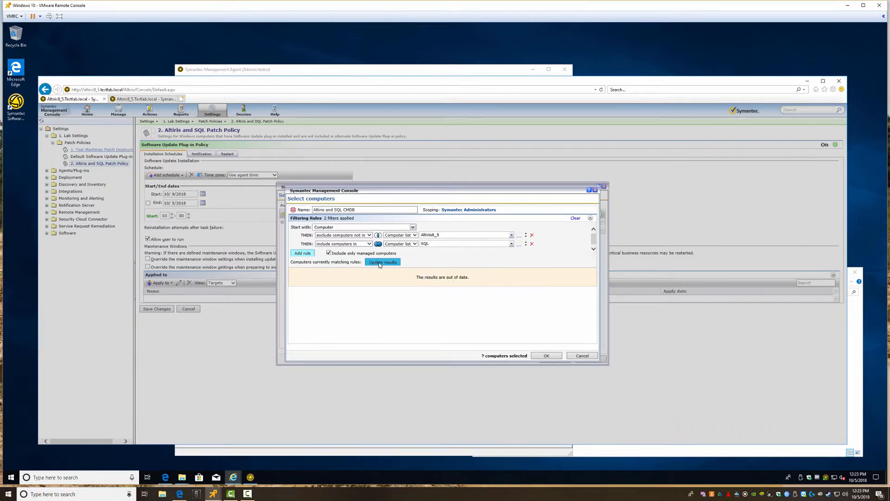
{"action": "left_click", "coordinate": [378, 262]}
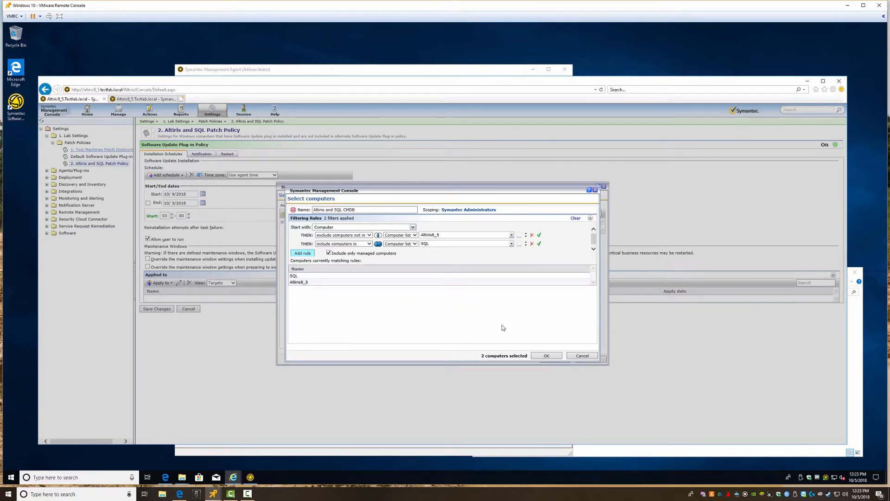
Step: Confirm the Altiris and SQL CMDB target, apply it to the Altiris and SQL patch policy and save the changes
{"action": "left_click", "coordinate": [546, 356]}
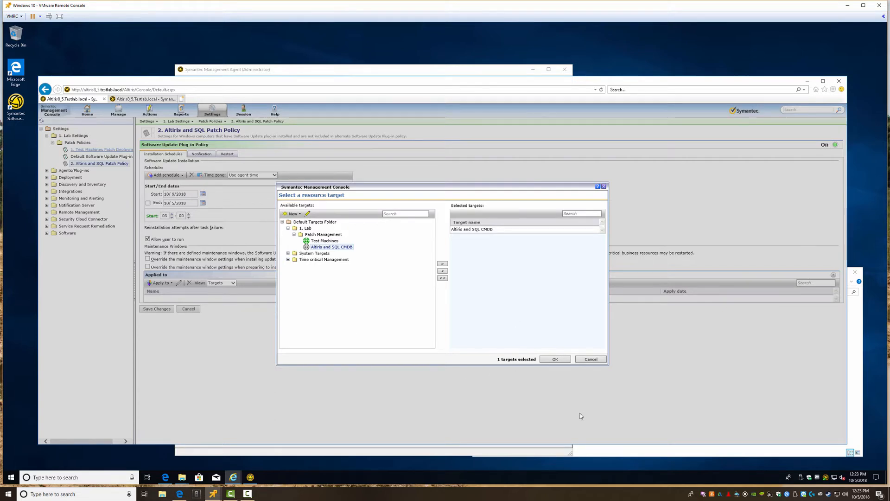
{"action": "left_click_drag", "start_coordinate": [524, 189], "coordinate": [361, 267]}
{"action": "left_click_drag", "start_coordinate": [423, 329], "coordinate": [426, 328]}
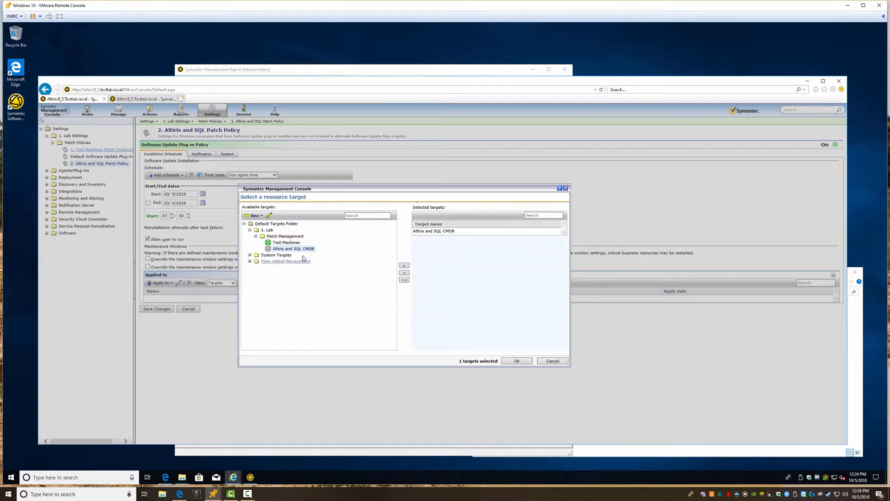
{"action": "left_click", "coordinate": [516, 361]}
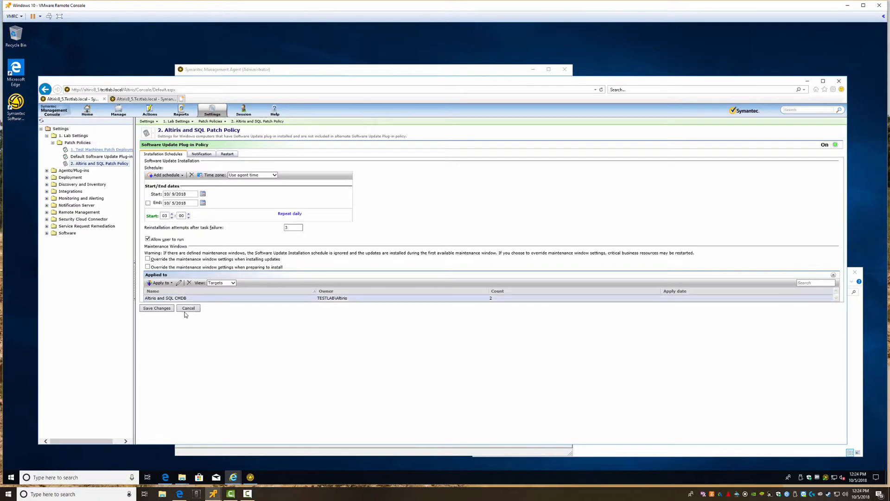
{"action": "left_click", "coordinate": [155, 308]}
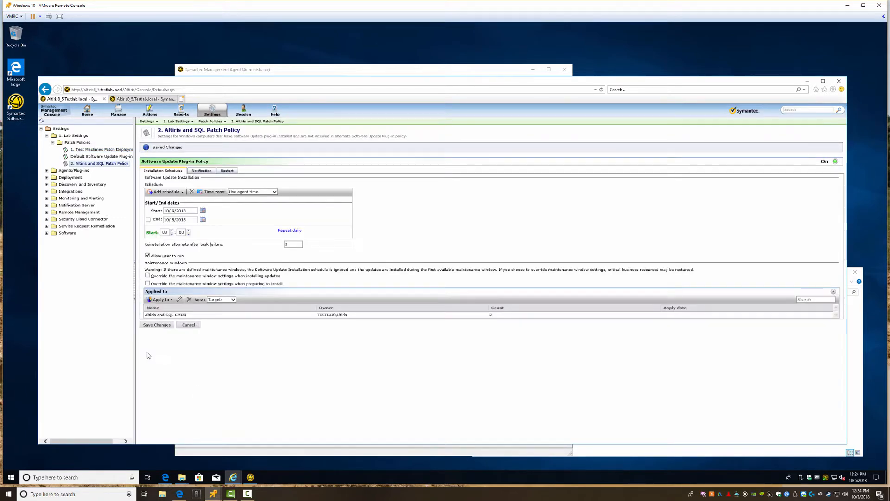
Step: Open a blank browser tab, then switch to the SQL virtual machine's remote console and log in with the administrator account password
{"action": "left_click", "coordinate": [181, 99]}
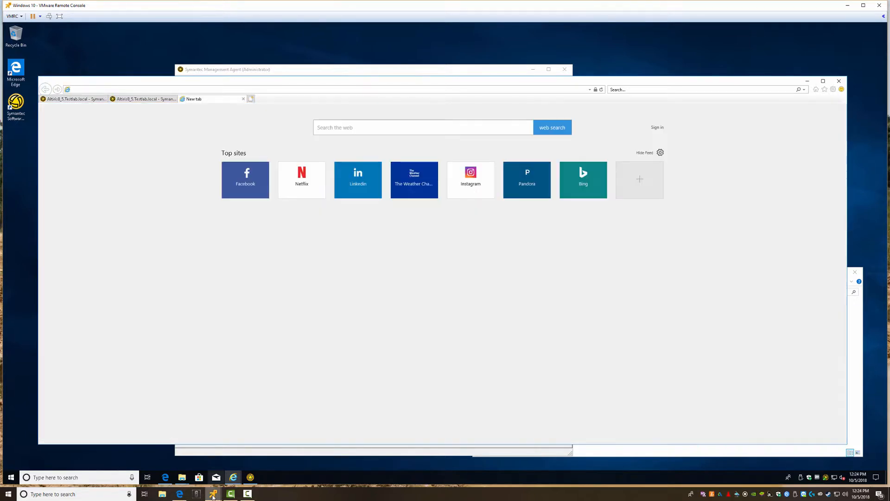
{"action": "mouse_move", "coordinate": [213, 494]}
{"action": "left_click", "coordinate": [216, 451]}
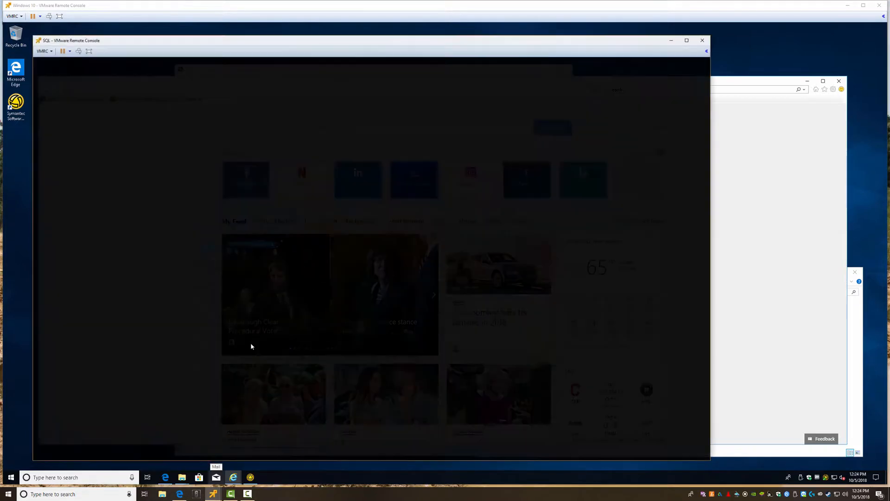
{"action": "key", "text": "ctrl+alt+Insert"}
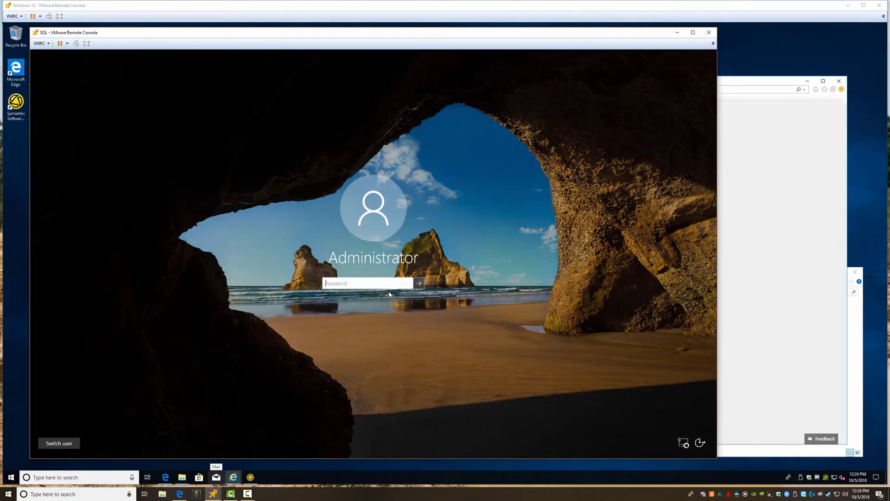
{"action": "type", "text": "••••••••"}
{"action": "key", "text": "Return"}
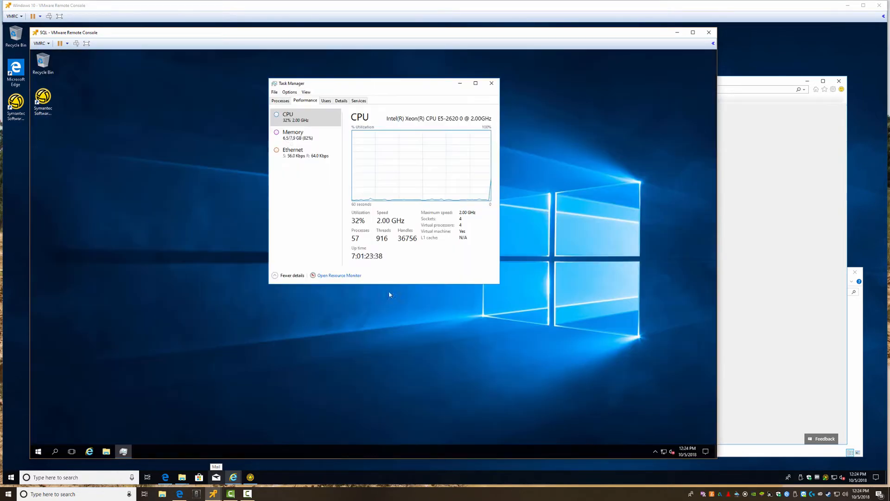
Step: Open the Symantec Management Agent on the SQL server and examine its software update schedules in an enlarged window
{"action": "left_click", "coordinate": [655, 451]}
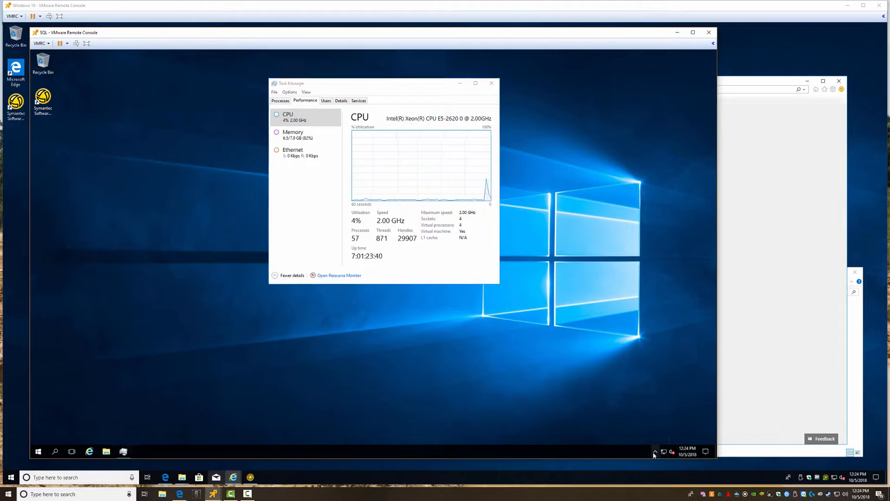
{"action": "double_click", "coordinate": [648, 438]}
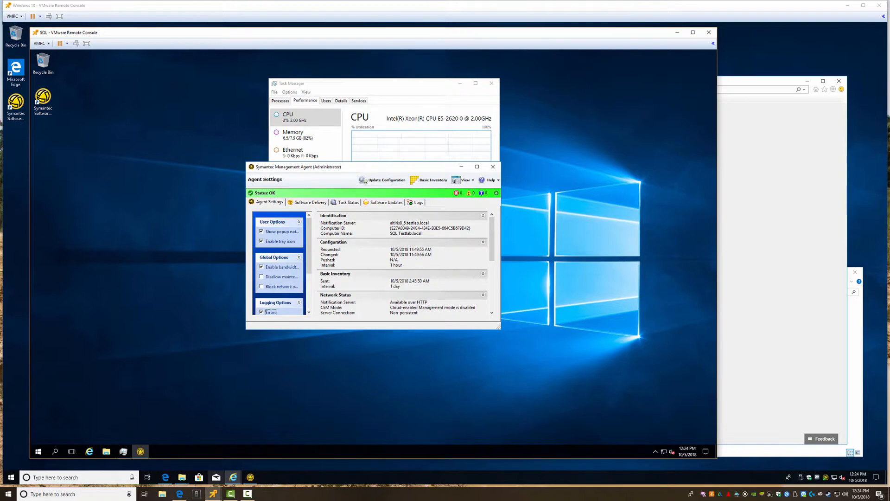
{"action": "left_click_drag", "start_coordinate": [326, 167], "coordinate": [189, 155]}
{"action": "left_click", "coordinate": [247, 191]}
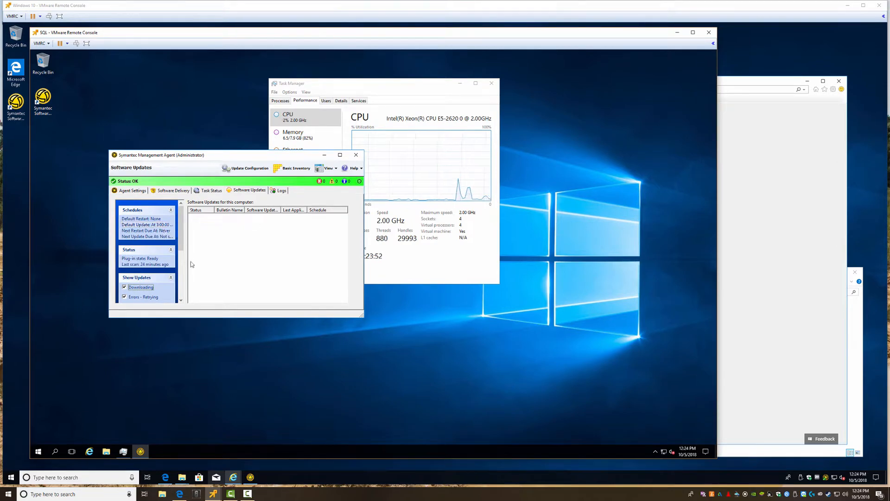
{"action": "left_click_drag", "start_coordinate": [186, 263], "coordinate": [305, 260]}
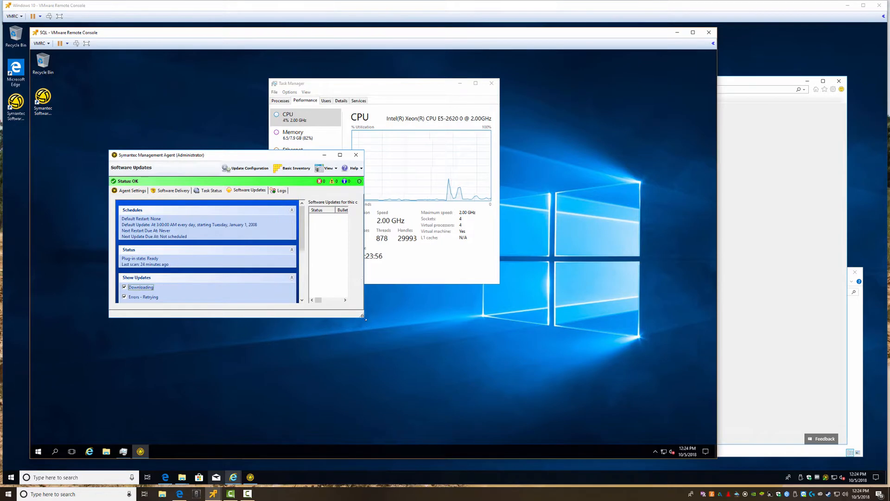
{"action": "left_click_drag", "start_coordinate": [361, 315], "coordinate": [618, 371]}
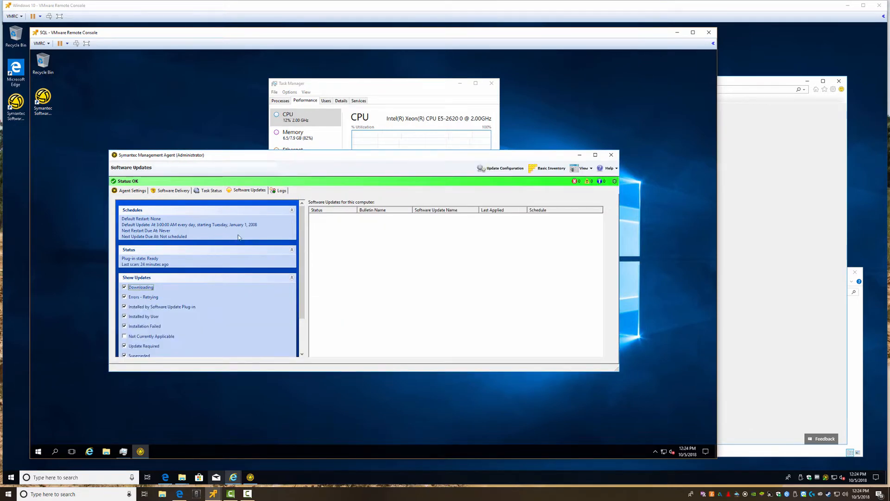
Step: Return to the Windows 10 machine, load the console in the new tab, filter Jobs and Tasks by "updat" and open Update Client Configuration
{"action": "left_click", "coordinate": [233, 477]}
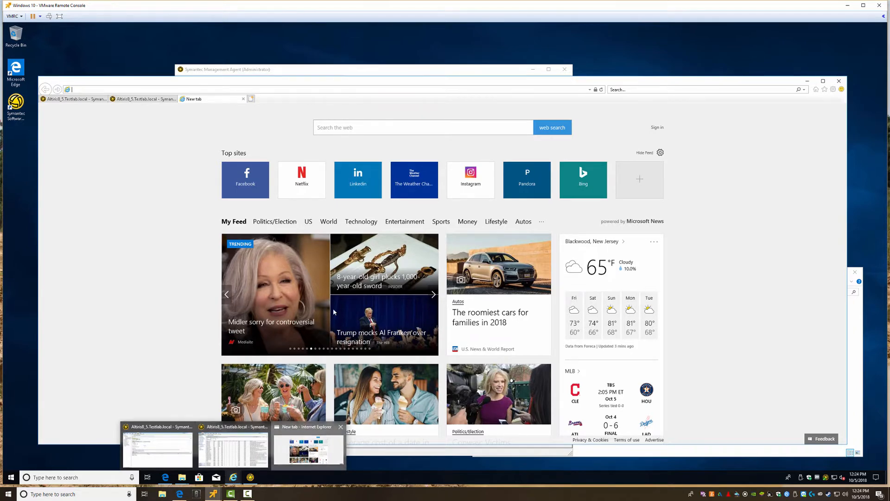
{"action": "left_click", "coordinate": [816, 89]}
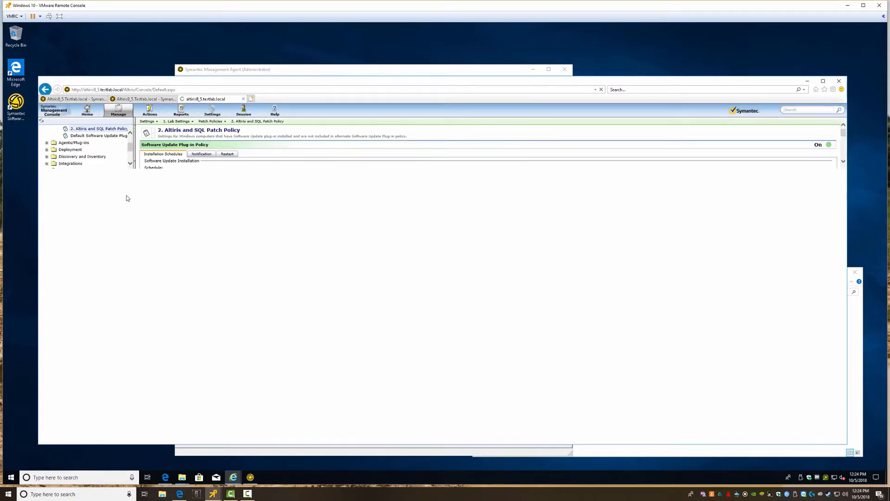
{"action": "left_click", "coordinate": [125, 197]}
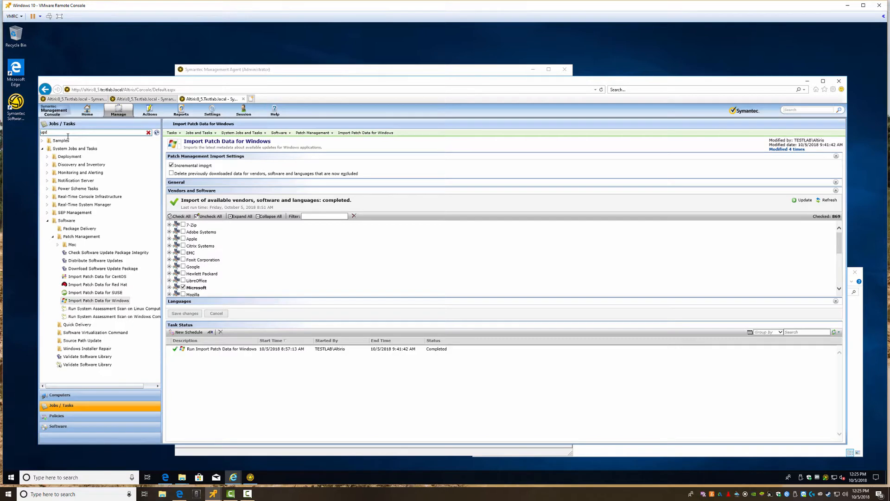
{"action": "type", "text": "at"}
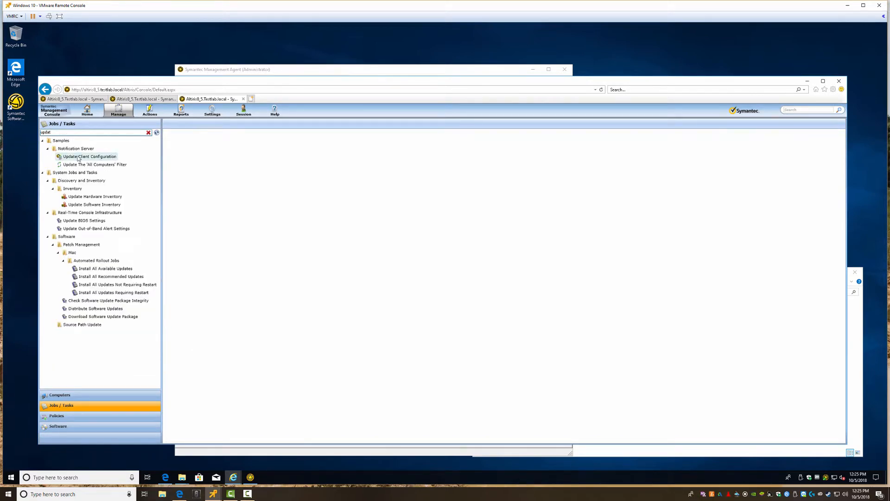
{"action": "left_click", "coordinate": [79, 158]}
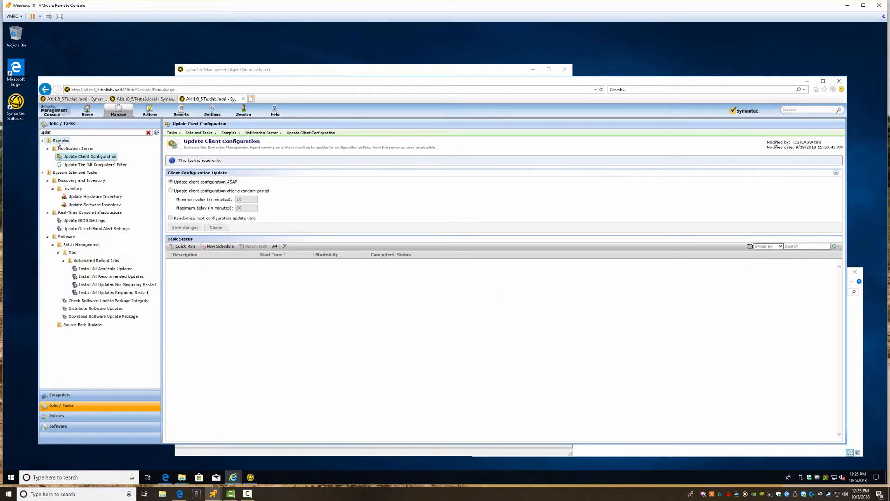
Step: Create a new folder named 1. Lab Jobs and Tasks in the Jobs and Tasks tree
{"action": "right_click", "coordinate": [62, 350]}
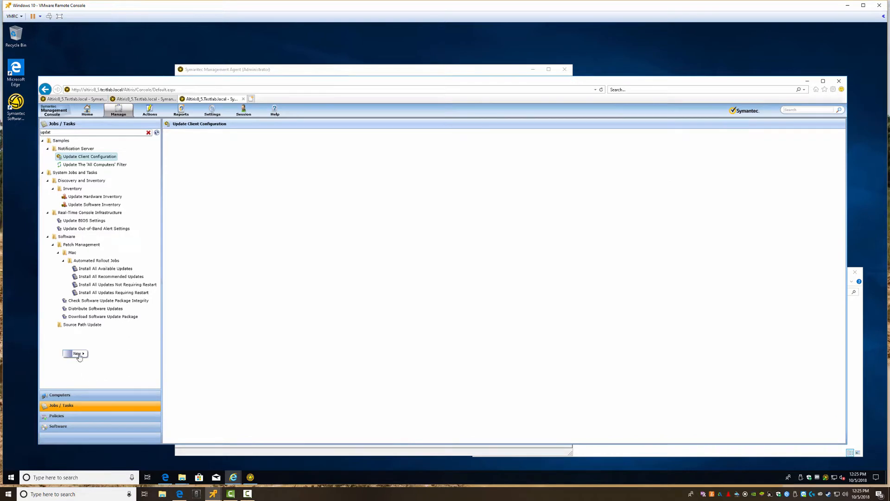
{"action": "mouse_move", "coordinate": [80, 355]}
{"action": "left_click", "coordinate": [109, 363]}
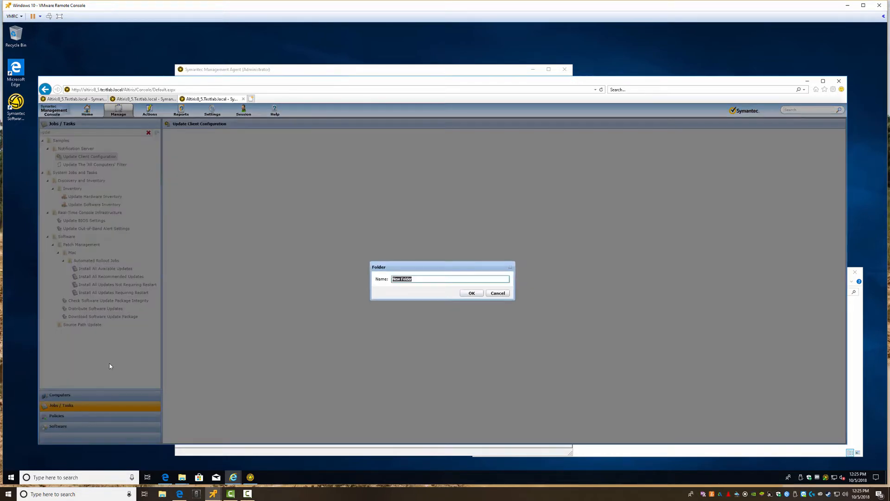
{"action": "type", "text": "1. Lab Jobs and Tasks"}
{"action": "key", "text": "Return"}
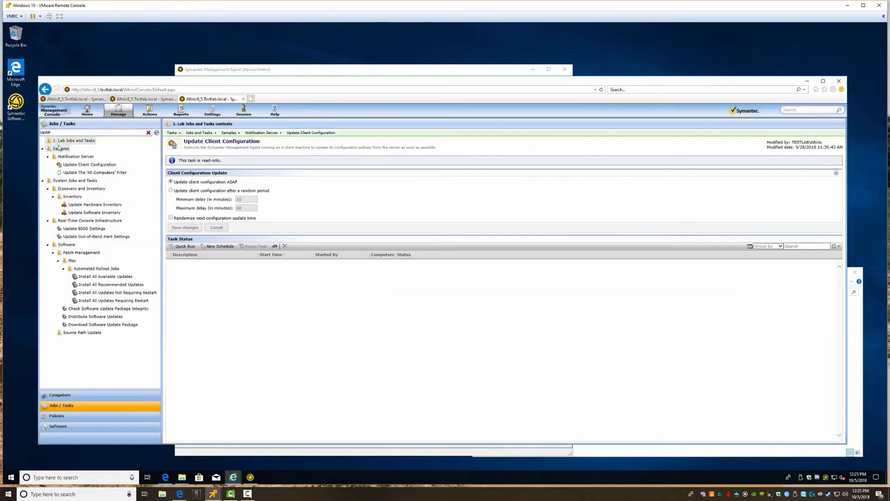
{"action": "right_click", "coordinate": [66, 146]}
{"action": "mouse_move", "coordinate": [93, 215]}
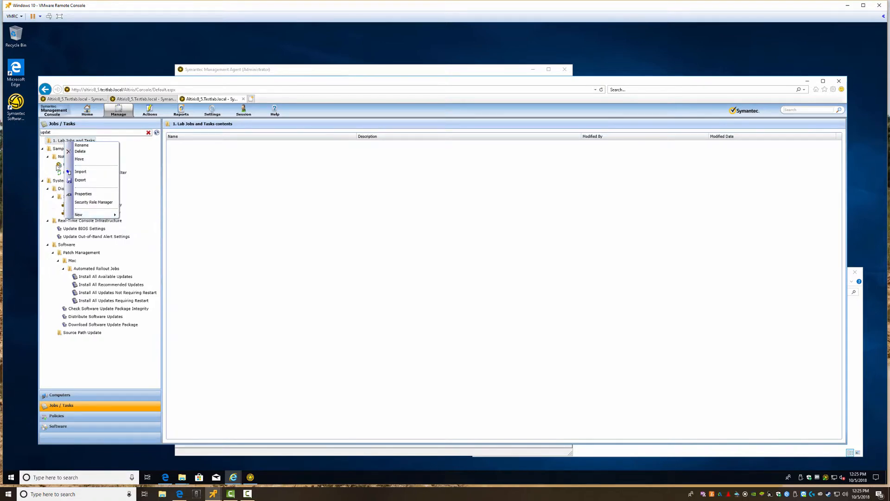
{"action": "left_click", "coordinate": [59, 166]}
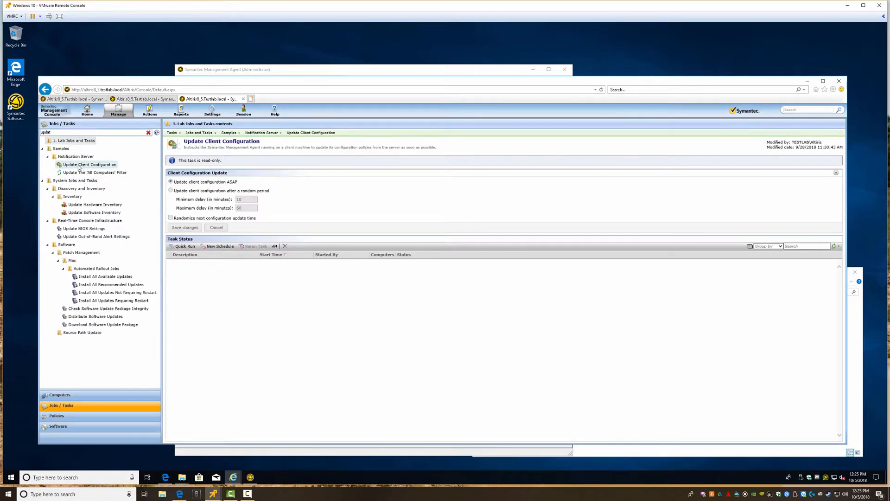
{"action": "right_click", "coordinate": [74, 141]}
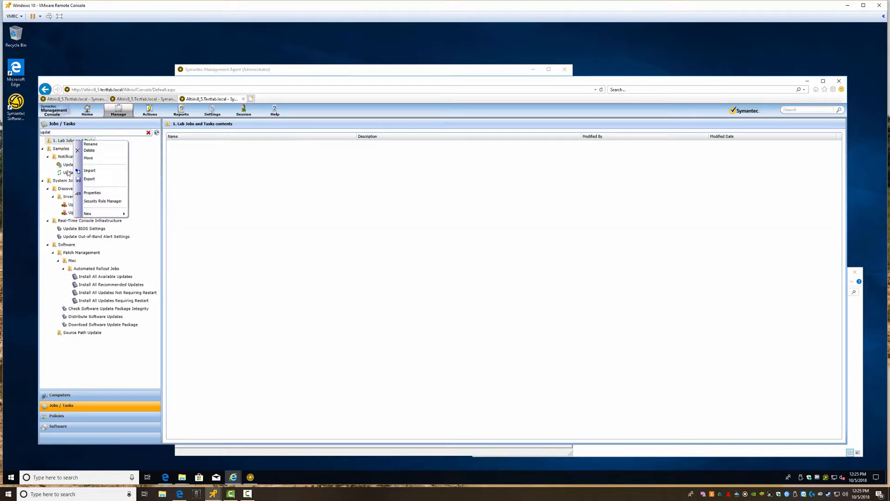
{"action": "right_click", "coordinate": [68, 167]}
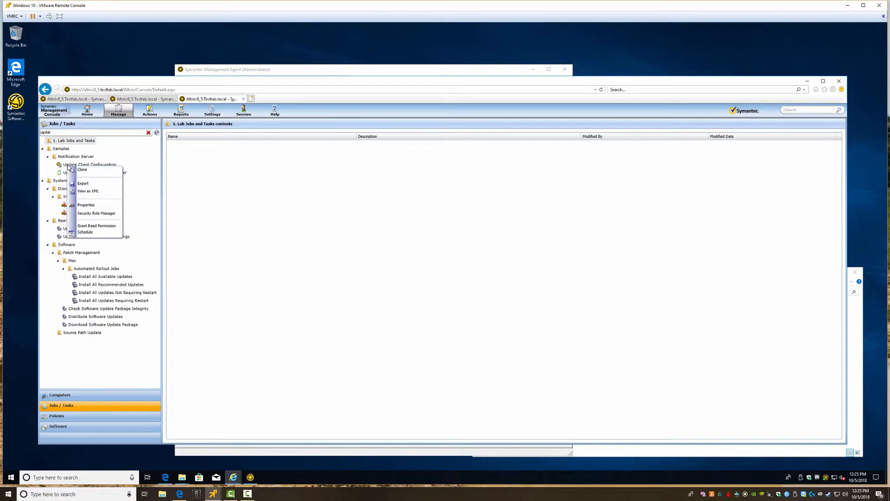
{"action": "left_click", "coordinate": [73, 165]}
{"action": "right_click", "coordinate": [75, 164]}
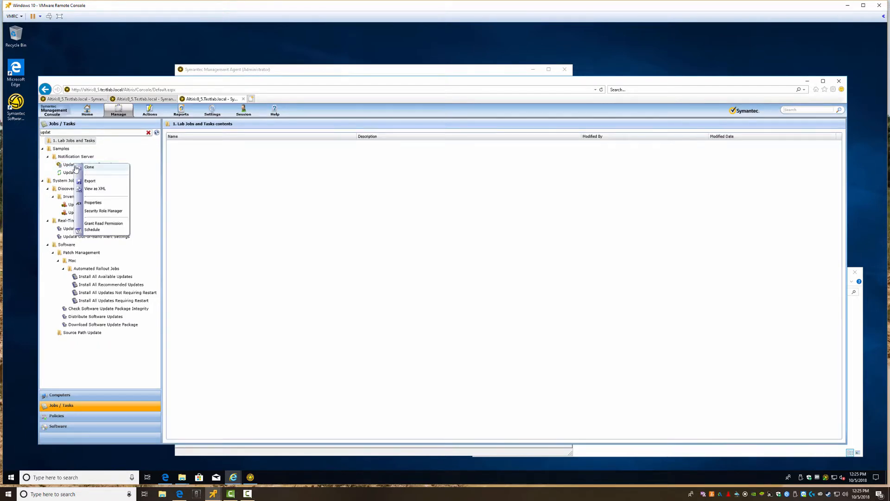
Step: Create an Update Client Configuration task in the 1. Lab Jobs and Tasks folder, finding its task type by searching "client"
{"action": "right_click", "coordinate": [76, 142]}
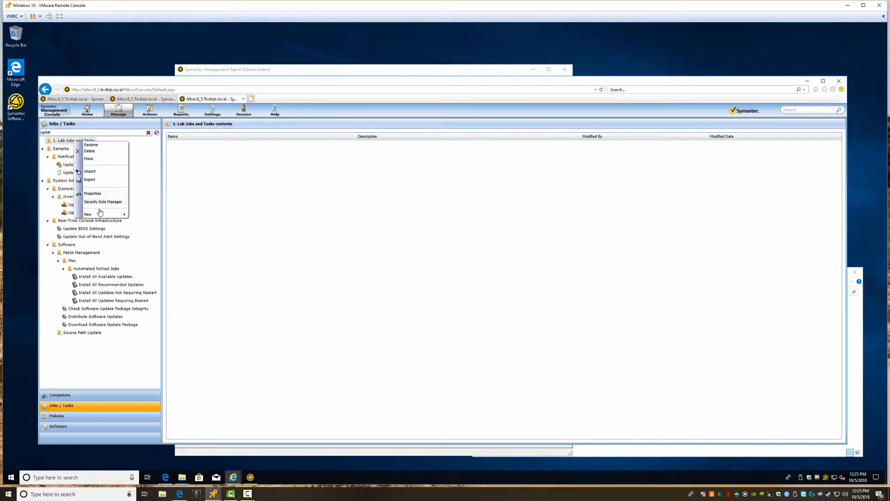
{"action": "mouse_move", "coordinate": [102, 217]}
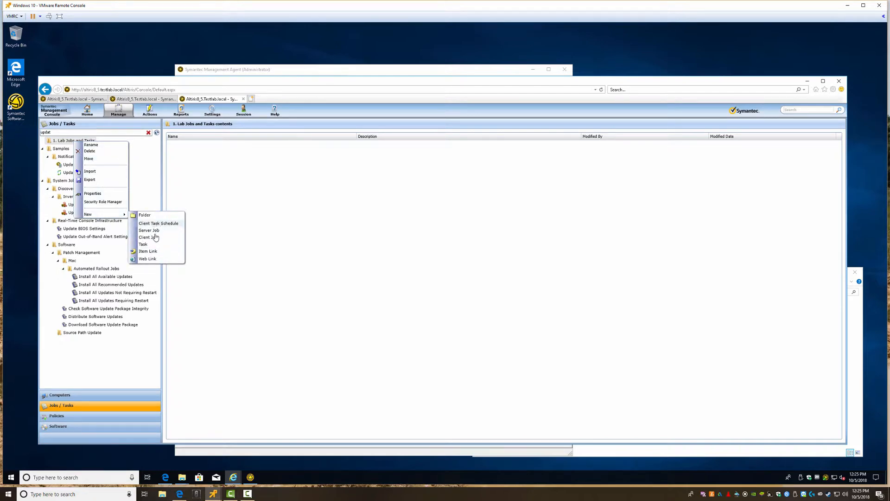
{"action": "left_click", "coordinate": [143, 245]}
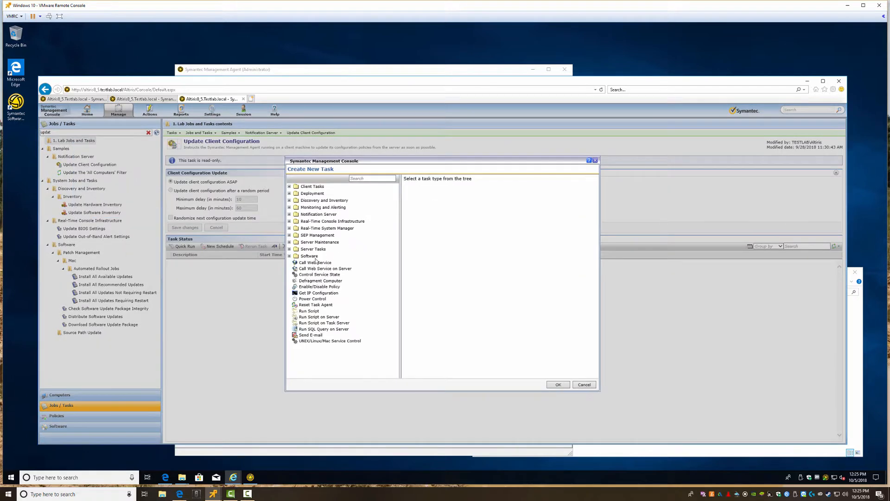
{"action": "left_click", "coordinate": [365, 179]}
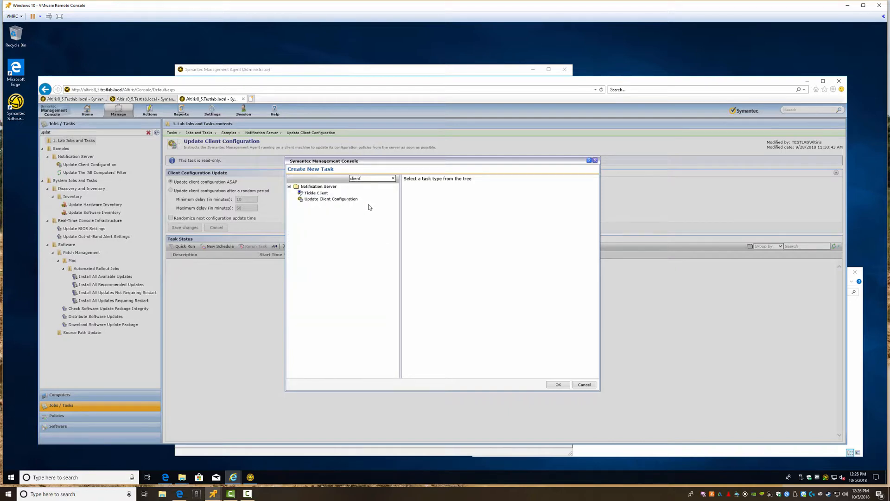
{"action": "left_click", "coordinate": [328, 200]}
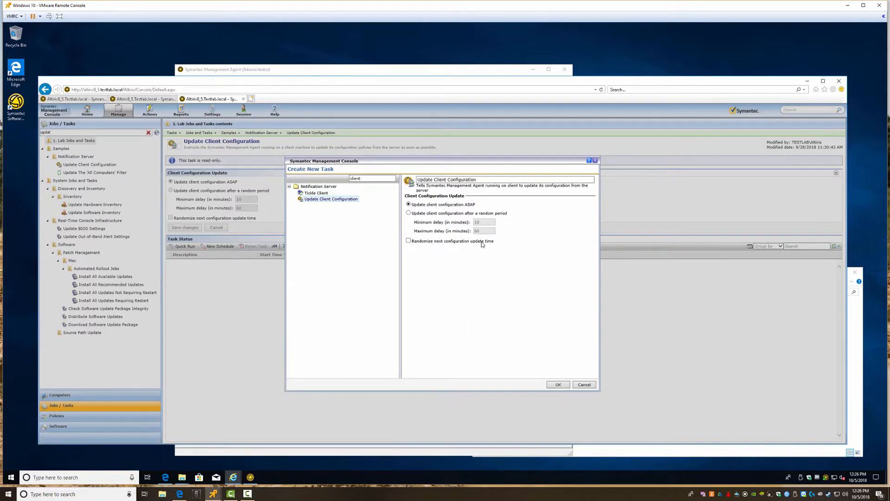
{"action": "left_click", "coordinate": [557, 385]}
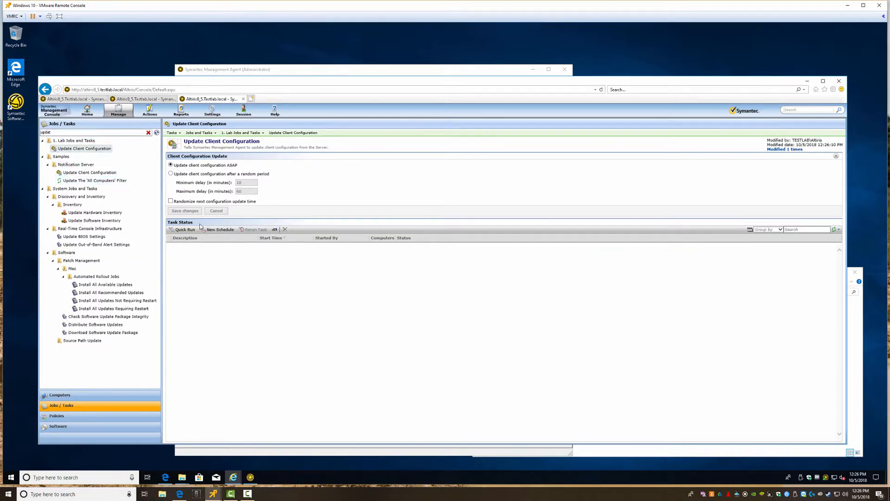
Step: Quick-run the new Update Client Configuration task on the SQL computer in the TESTLAB domain
{"action": "left_click", "coordinate": [184, 230]}
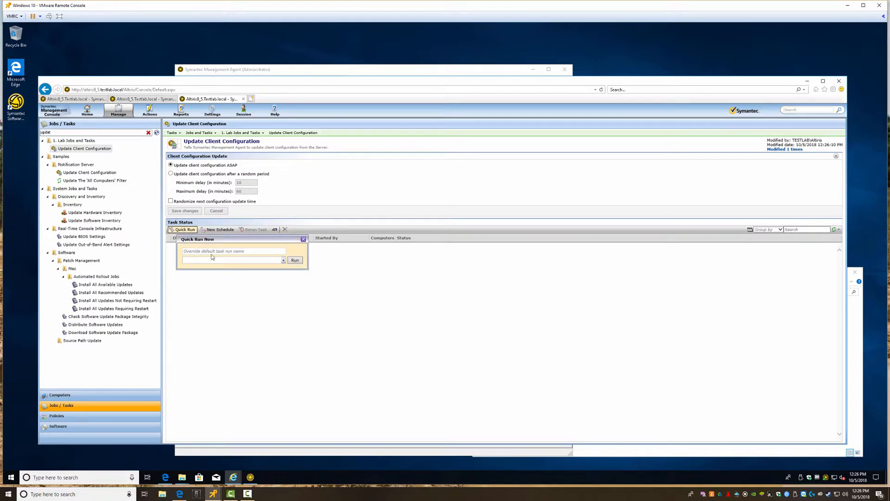
{"action": "left_click", "coordinate": [283, 260]}
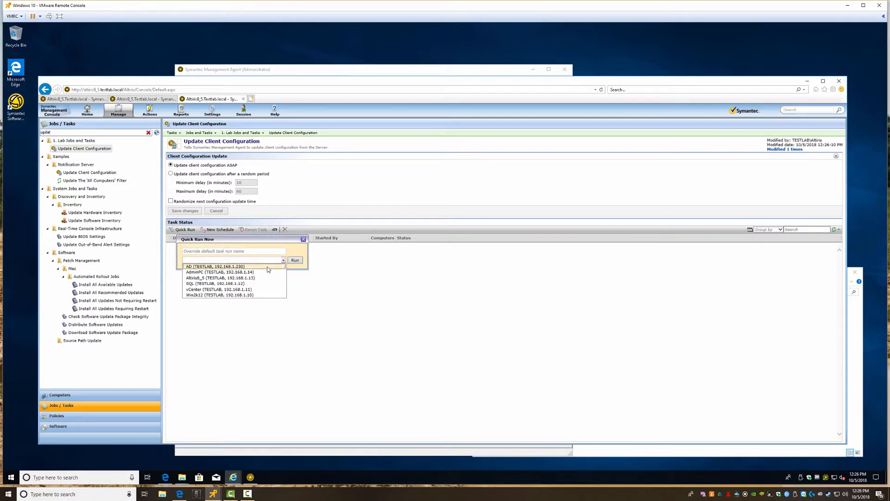
{"action": "left_click", "coordinate": [204, 283]}
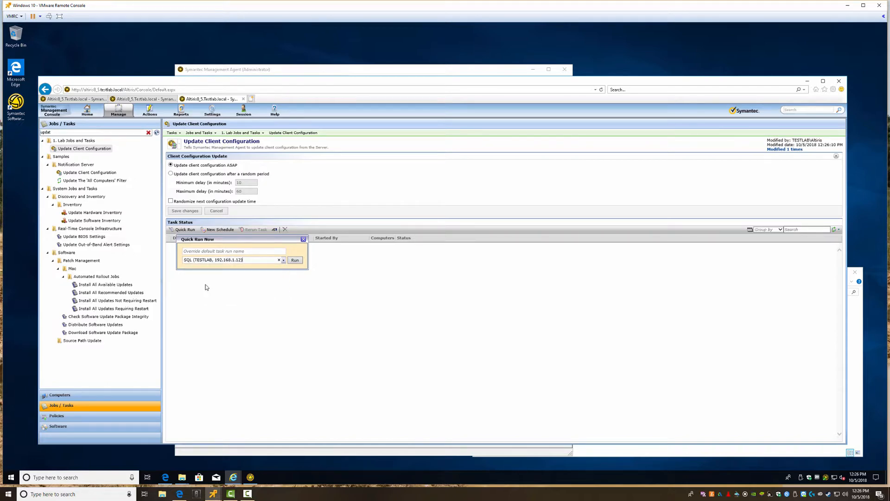
{"action": "left_click", "coordinate": [293, 260]}
Step: Check the agent's task status and software updates on the SQL machine, then return to the Windows 10 console and refresh the task run status
{"action": "mouse_move", "coordinate": [251, 481]}
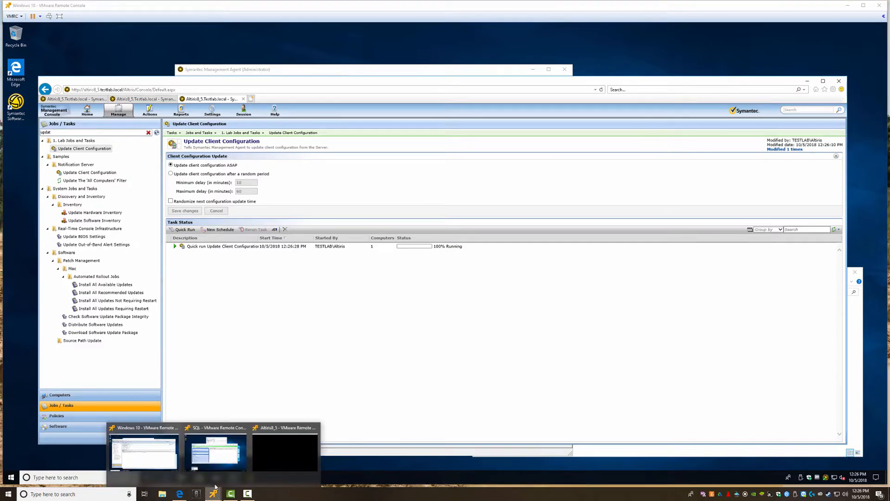
{"action": "left_click", "coordinate": [217, 460]}
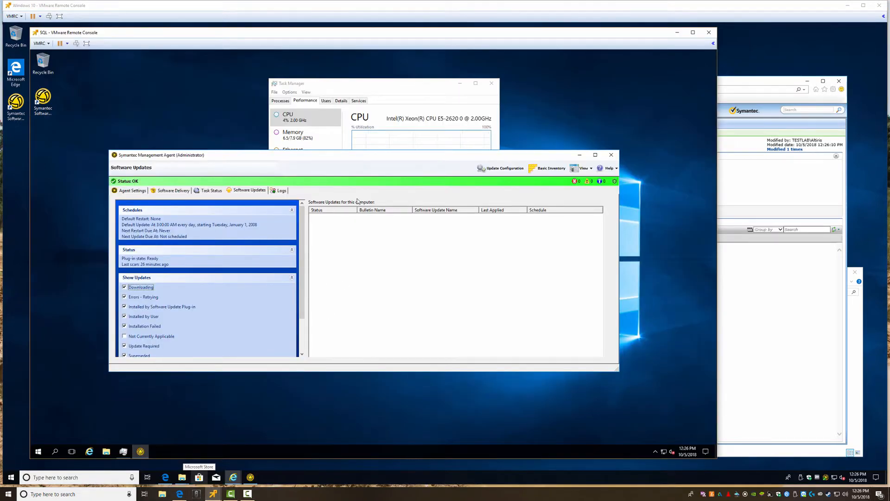
{"action": "left_click", "coordinate": [211, 190]}
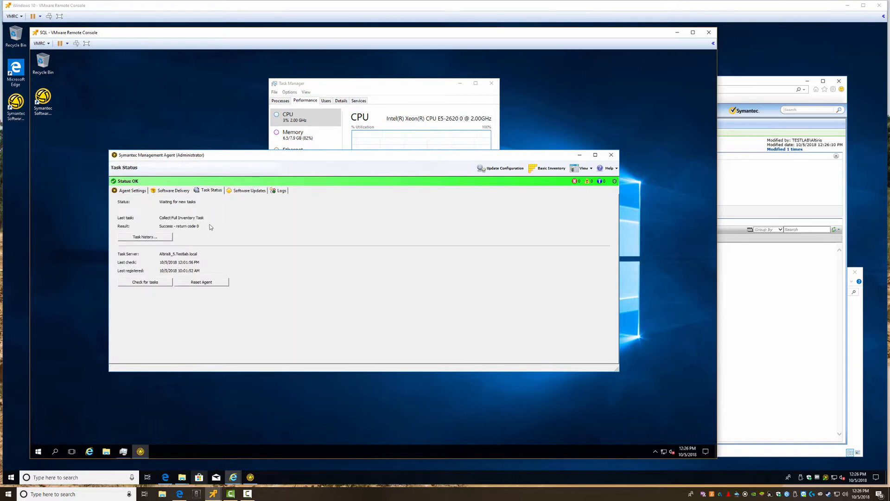
{"action": "left_click", "coordinate": [248, 191]}
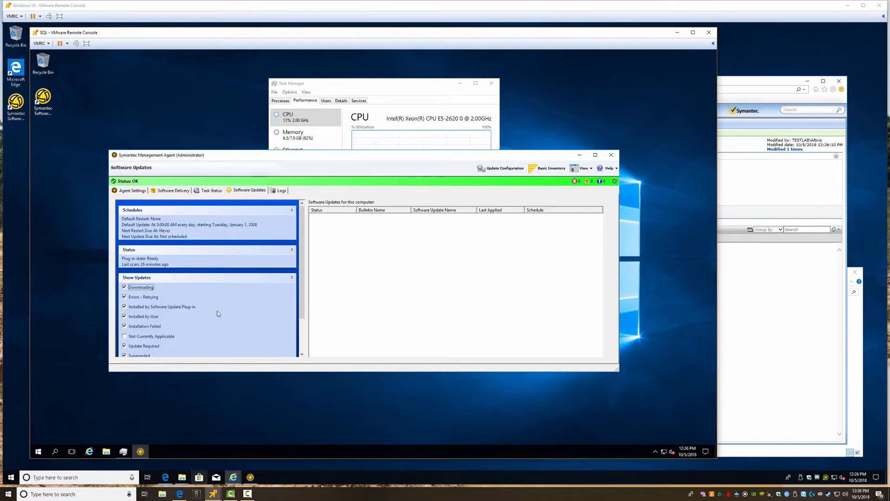
{"action": "left_click", "coordinate": [234, 477]}
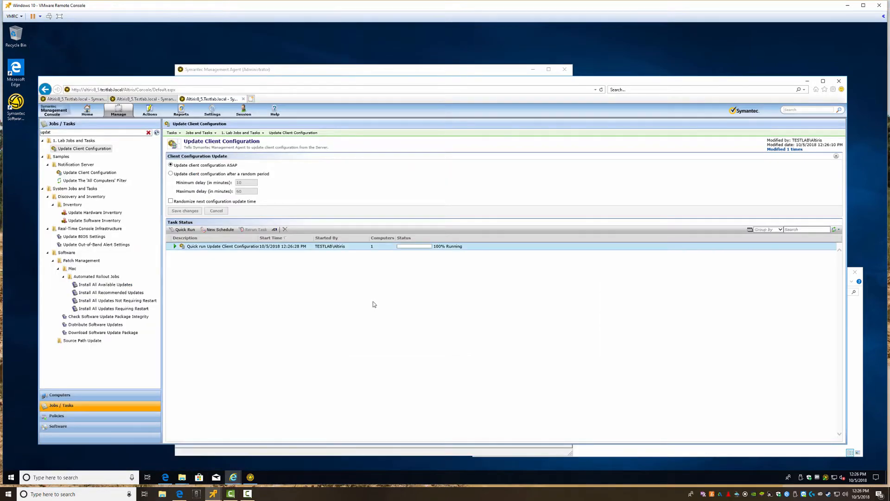
{"action": "left_click", "coordinate": [833, 230]}
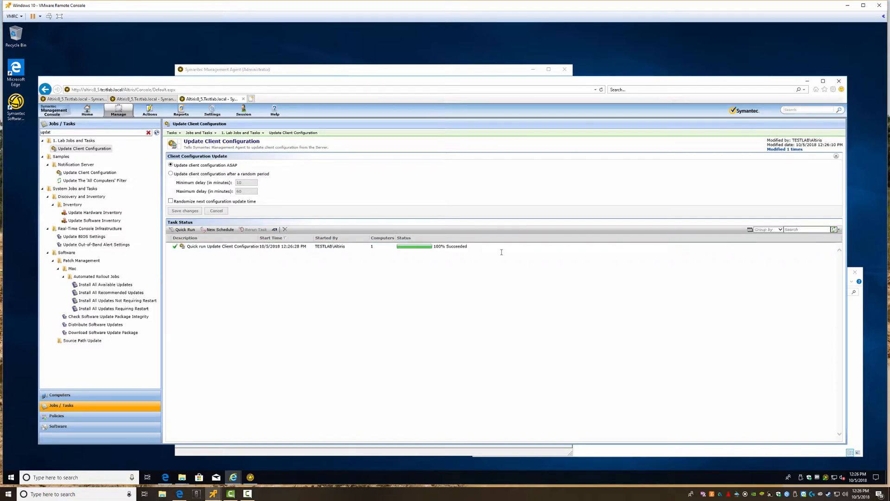
Step: Switch back to the SQL machine's remote console and examine the agent's software update schedules
{"action": "left_click", "coordinate": [233, 478]}
{"action": "left_click", "coordinate": [213, 495]}
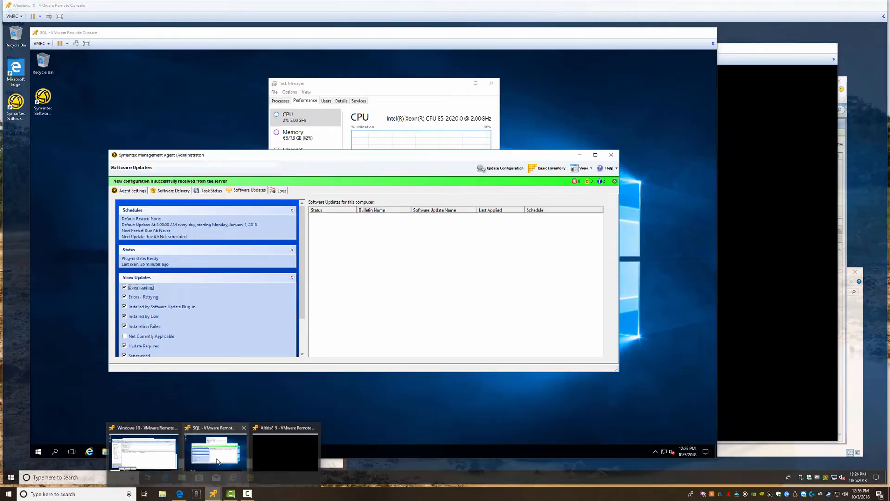
{"action": "left_click", "coordinate": [228, 453]}
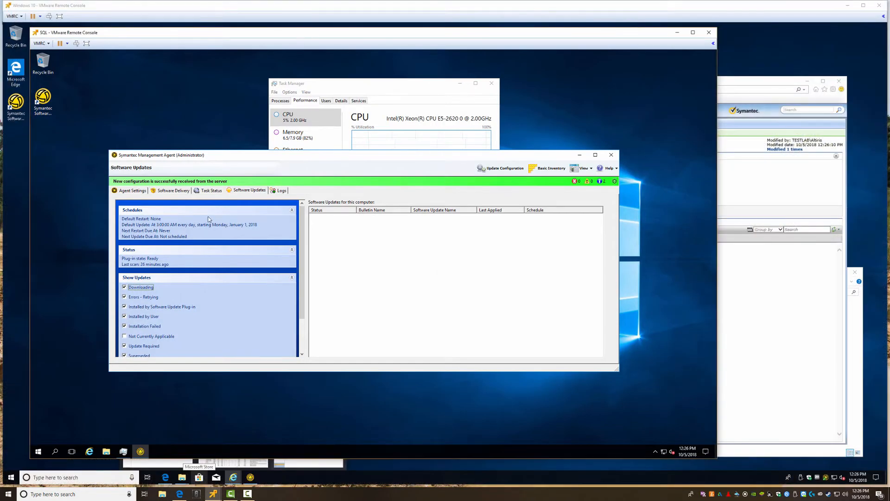
{"action": "left_click", "coordinate": [224, 228]}
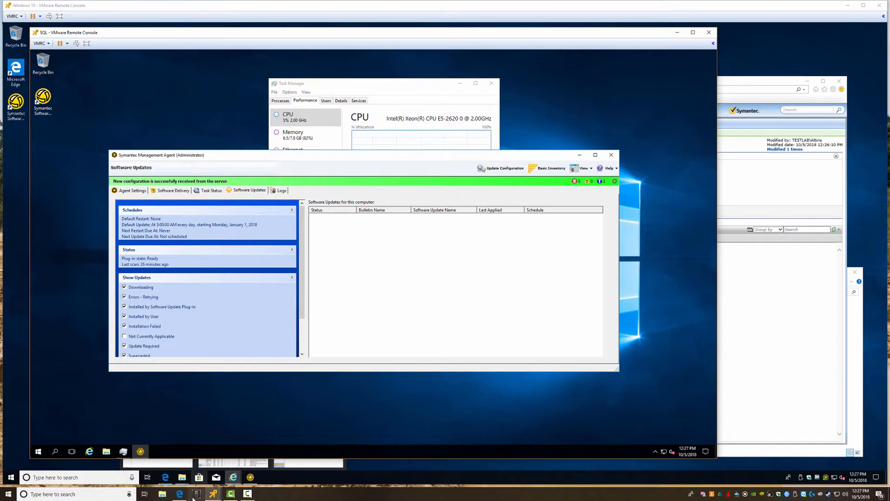
Step: Return to the Windows 10 machine's patch policy settings page and refresh the Settings tree
{"action": "left_click", "coordinate": [233, 477]}
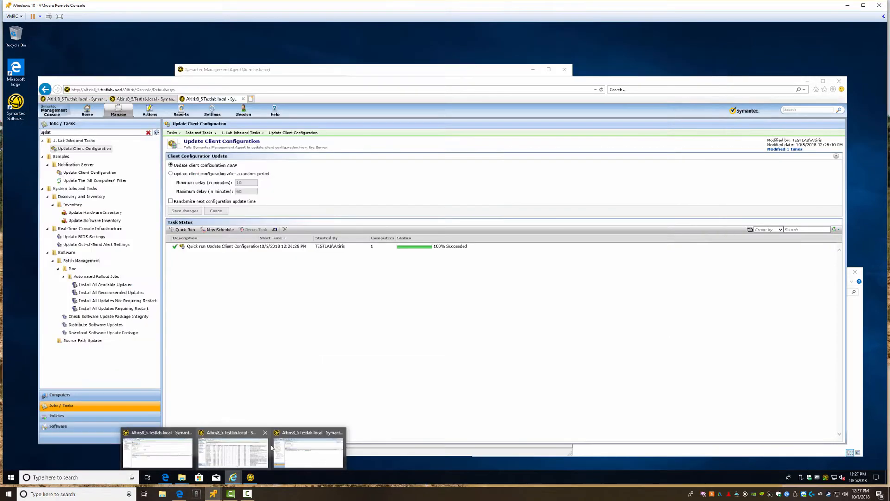
{"action": "left_click", "coordinate": [303, 459]}
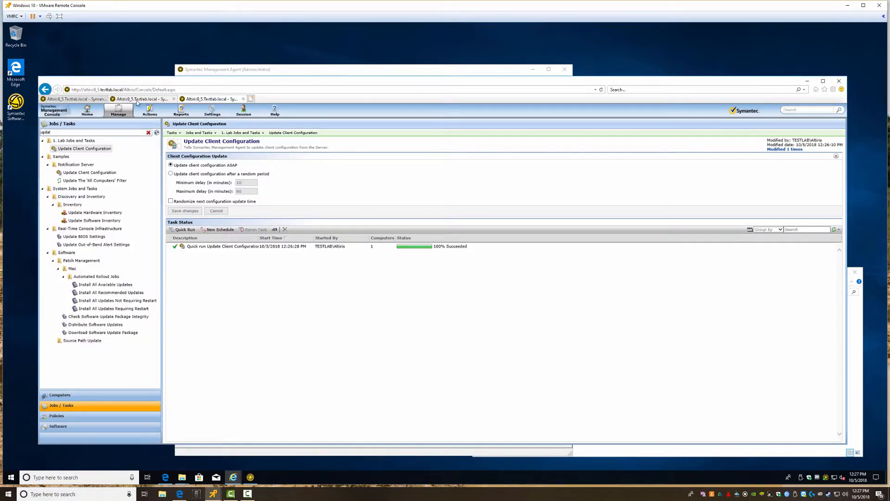
{"action": "left_click", "coordinate": [80, 100]}
{"action": "left_click", "coordinate": [79, 98]}
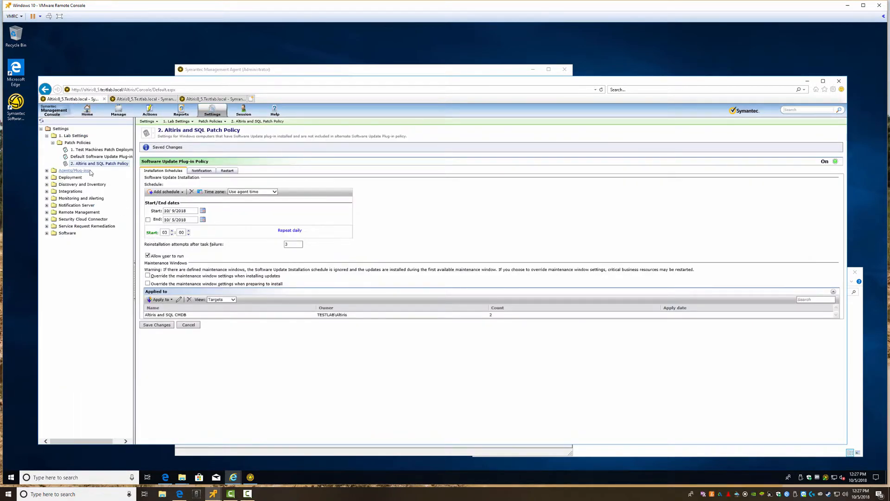
{"action": "left_click", "coordinate": [41, 122]}
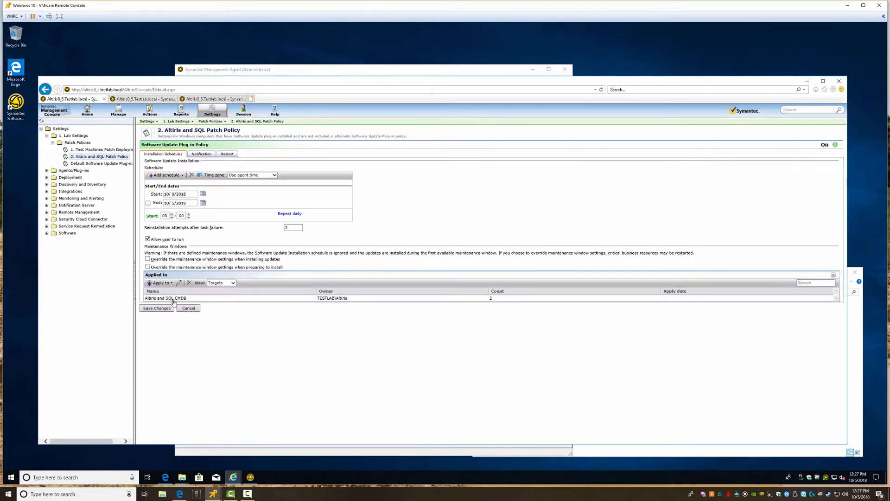
Step: View the computers covered by the 2. Altiris and SQL Patch Policy, then restore the Targets view
{"action": "left_click", "coordinate": [233, 284]}
{"action": "left_click", "coordinate": [233, 283]}
{"action": "left_click", "coordinate": [226, 290]}
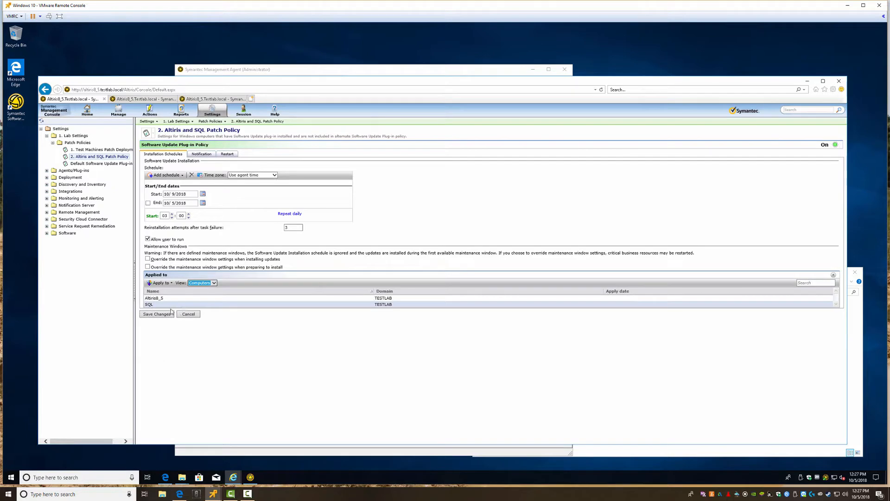
{"action": "left_click", "coordinate": [213, 282]}
{"action": "left_click", "coordinate": [211, 279]}
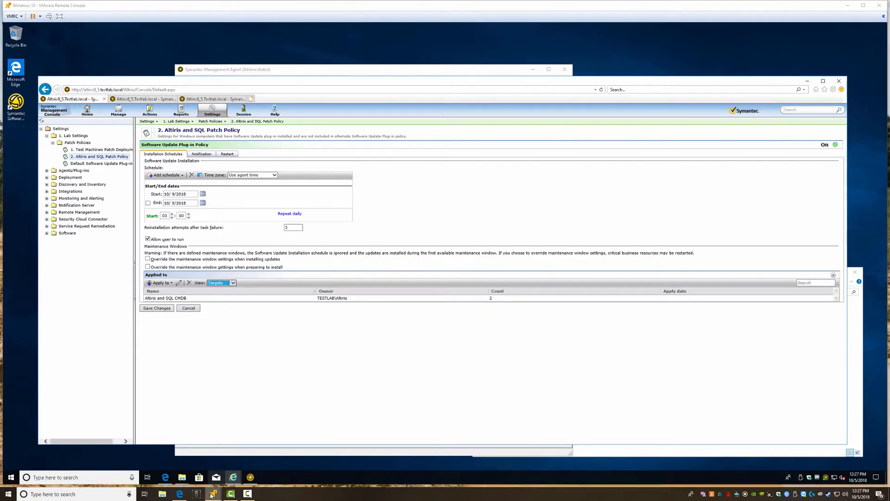
Step: On the SQL machine, request a configuration update from the Symantec Management Agent and recheck its software update schedules
{"action": "mouse_move", "coordinate": [213, 493]}
{"action": "left_click", "coordinate": [220, 462]}
{"action": "left_click", "coordinate": [241, 251]}
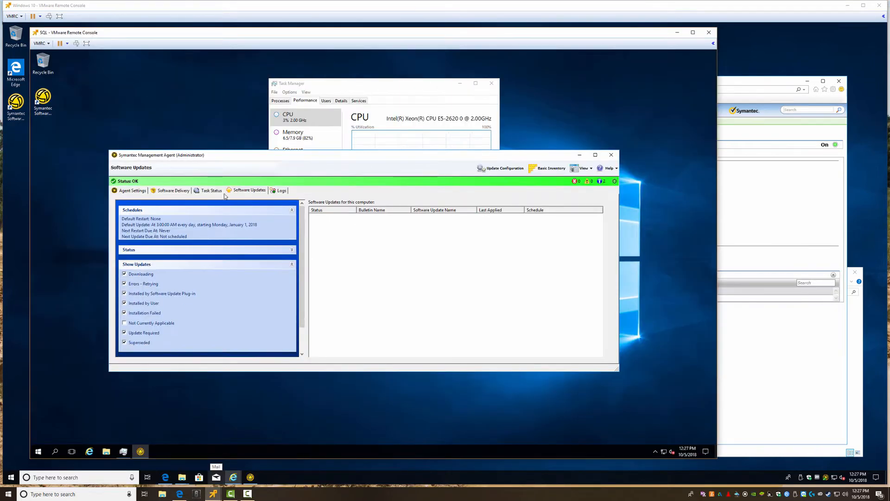
{"action": "left_click", "coordinate": [504, 169]}
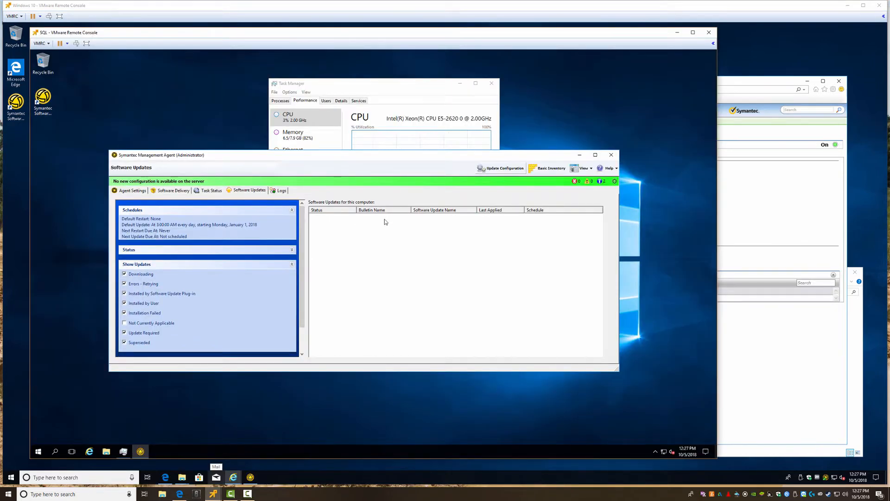
{"action": "left_click", "coordinate": [282, 248]}
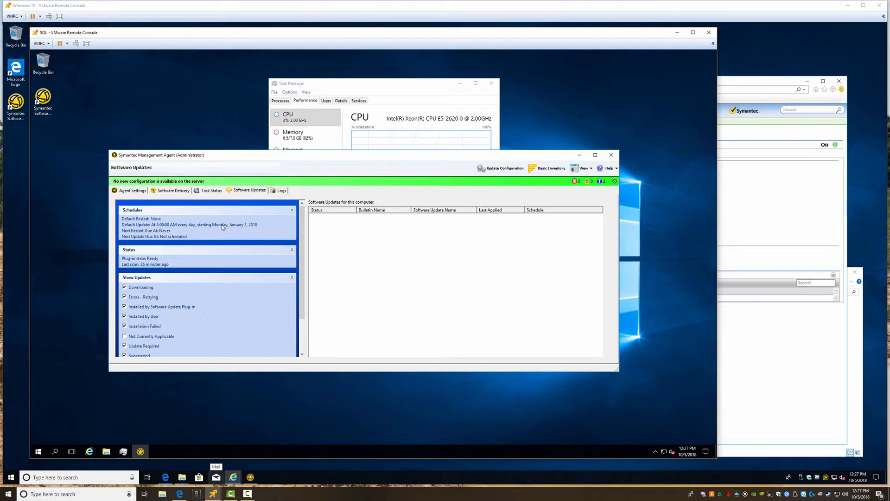
Step: Minimize the SQL console, review the Software Bulletin Details report, and return to the Update Client Configuration task page
{"action": "left_click", "coordinate": [678, 35]}
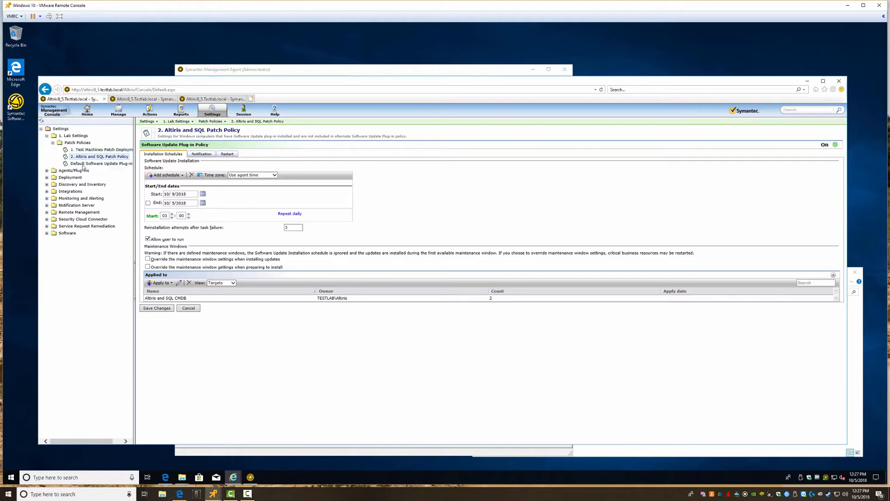
{"action": "left_click", "coordinate": [139, 100]}
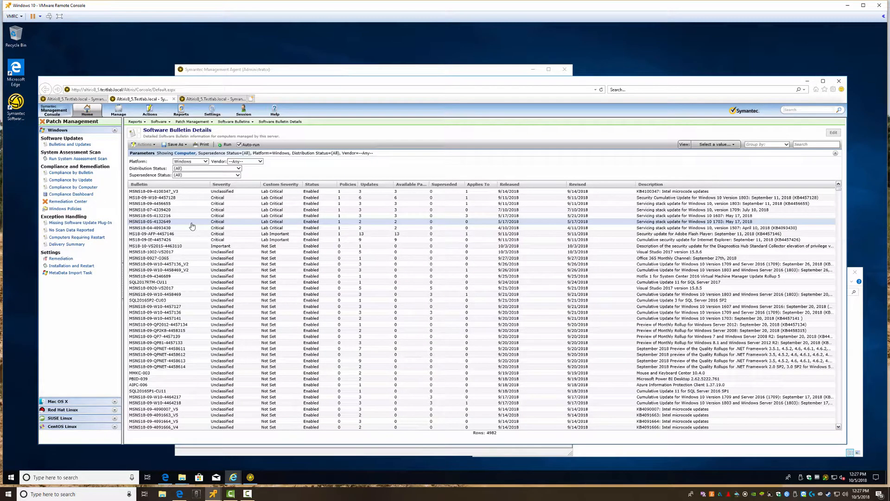
{"action": "left_click", "coordinate": [210, 100]}
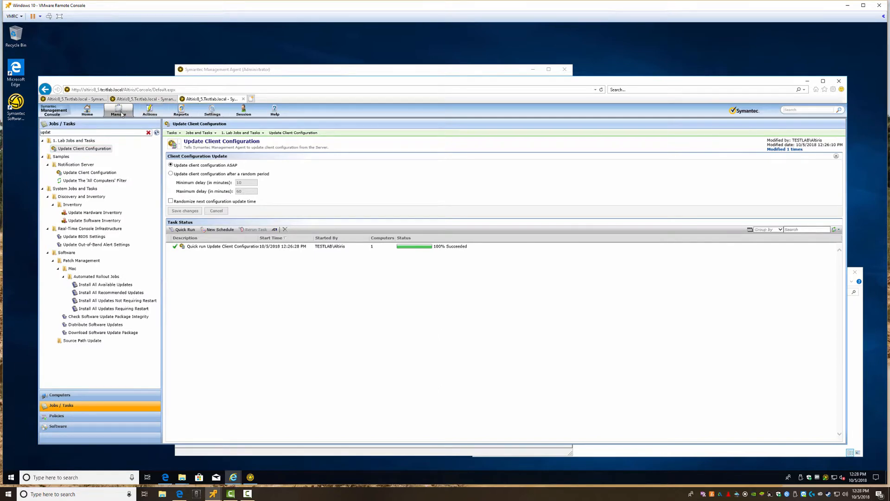
Step: Browse the console's policies to the Windows software update policies under Software, Patch Management
{"action": "left_click", "coordinate": [52, 415]}
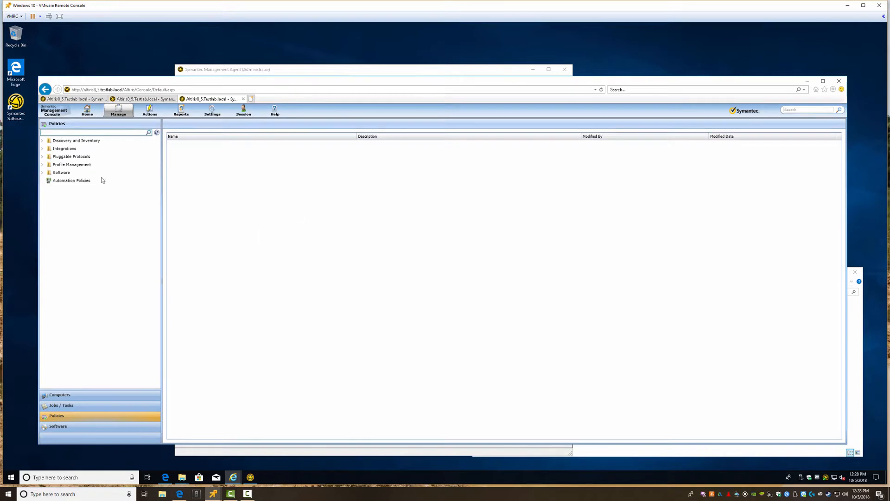
{"action": "left_click", "coordinate": [42, 173]}
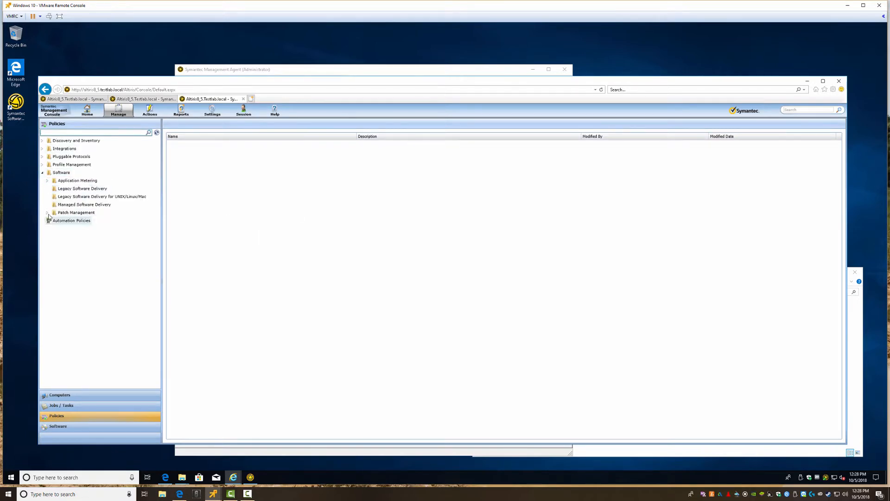
{"action": "left_click", "coordinate": [52, 221]}
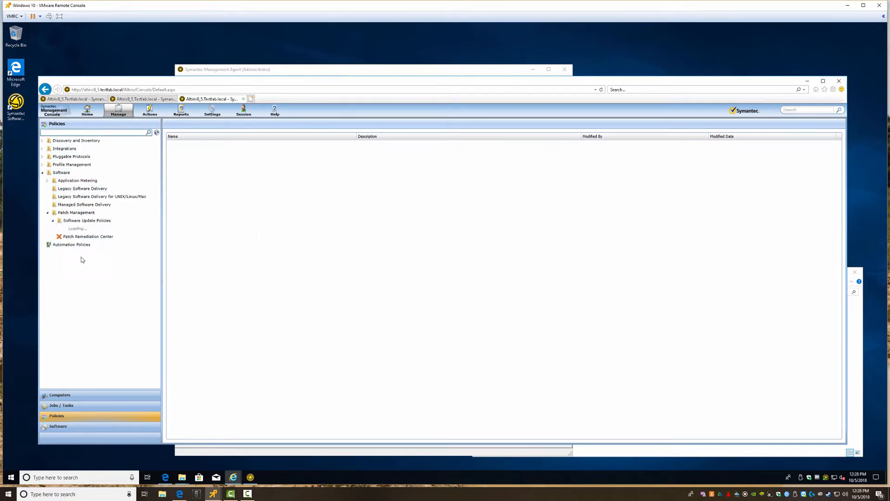
{"action": "left_click", "coordinate": [58, 252]}
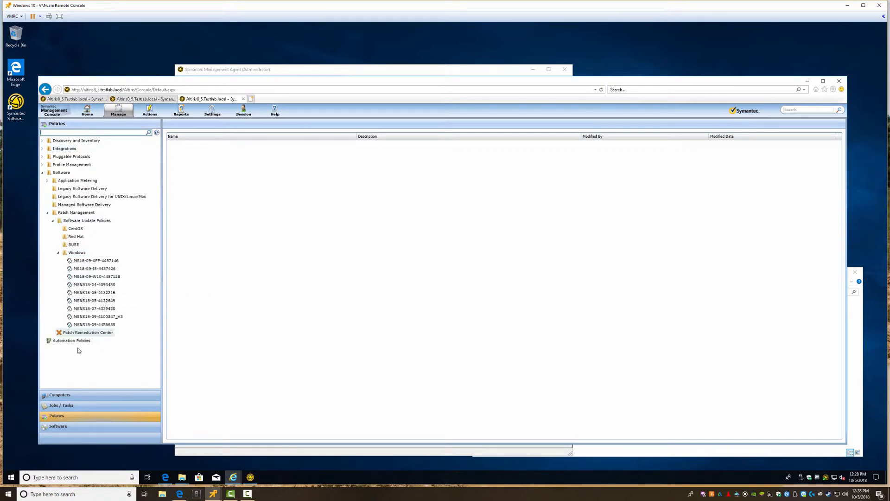
Step: Create a new top-level policy folder named "1. Lab Policies"
{"action": "right_click", "coordinate": [66, 363]}
{"action": "mouse_move", "coordinate": [84, 367]}
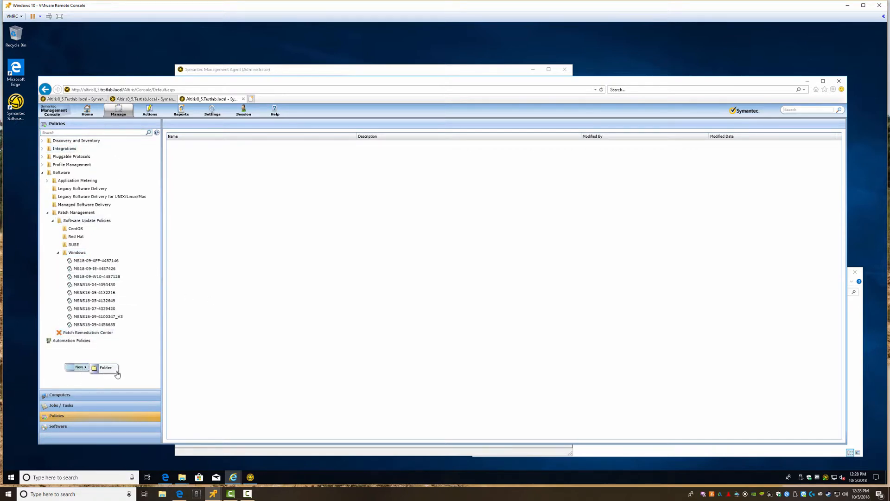
{"action": "left_click", "coordinate": [112, 372]}
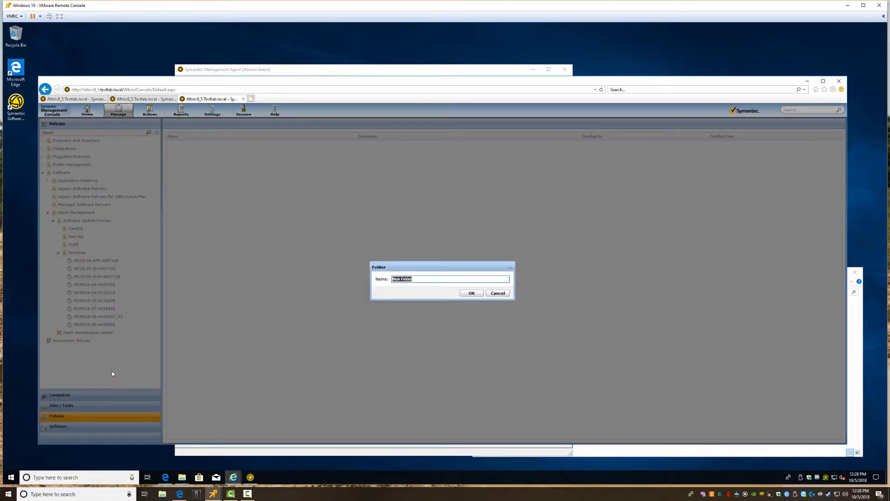
{"action": "type", "text": "1. Lab Policies"}
{"action": "key", "text": "Return"}
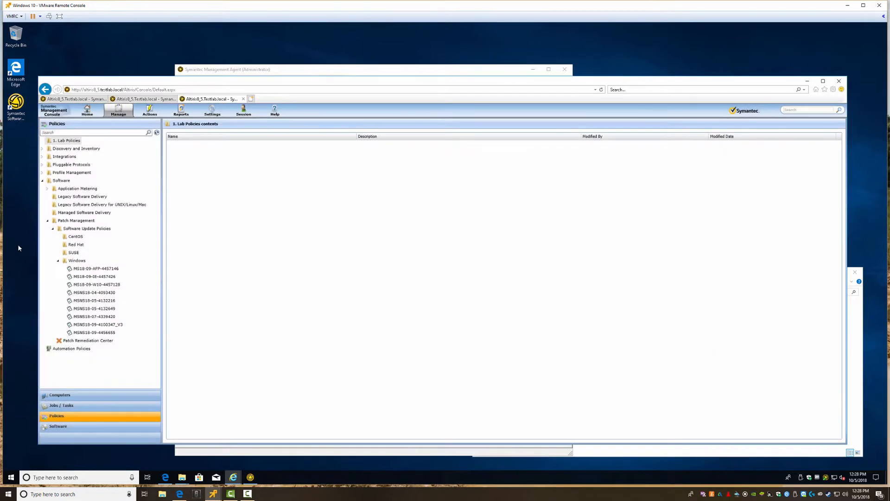
Step: Create a "Patch Policies" folder inside 1. Lab Policies and a "2018" folder inside Patch Policies
{"action": "right_click", "coordinate": [59, 143]}
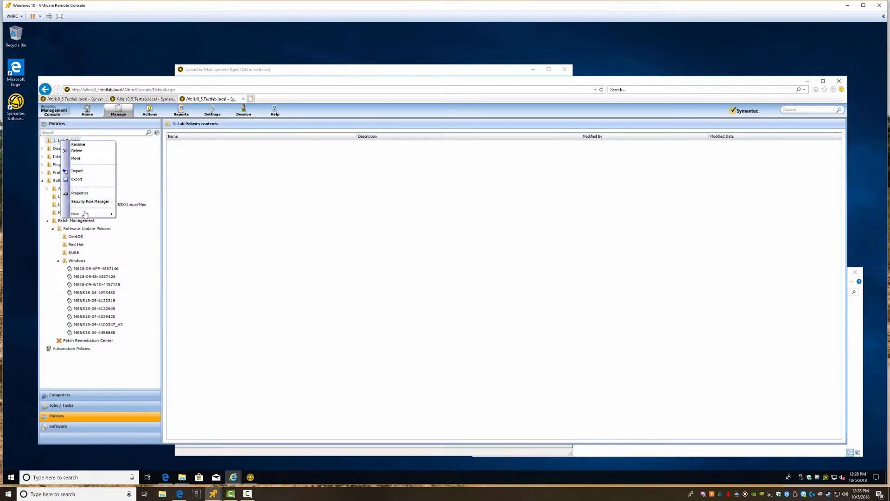
{"action": "mouse_move", "coordinate": [86, 215]}
{"action": "left_click", "coordinate": [137, 217]}
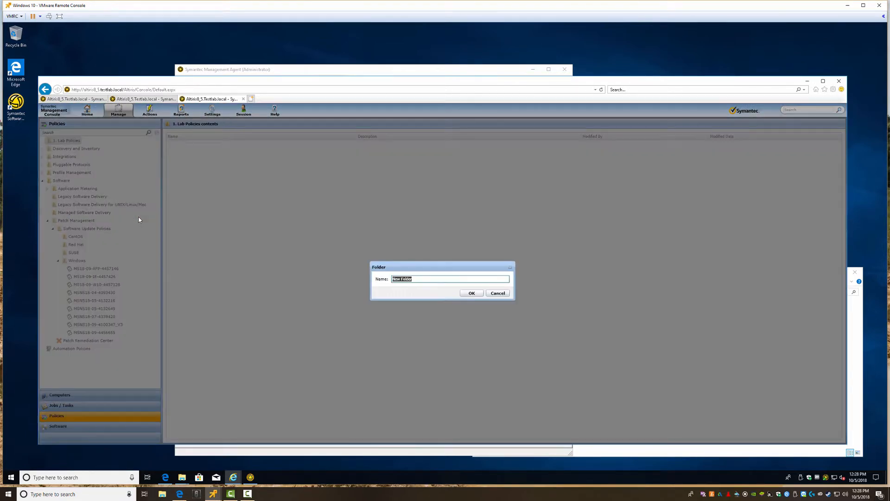
{"action": "type", "text": "Patch Policies"}
{"action": "key", "text": "Return"}
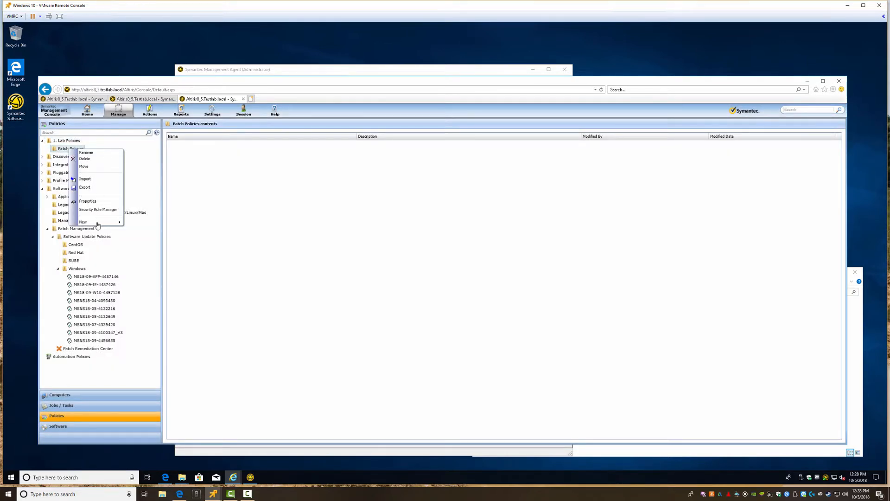
{"action": "mouse_move", "coordinate": [97, 221]}
{"action": "left_click", "coordinate": [140, 226]}
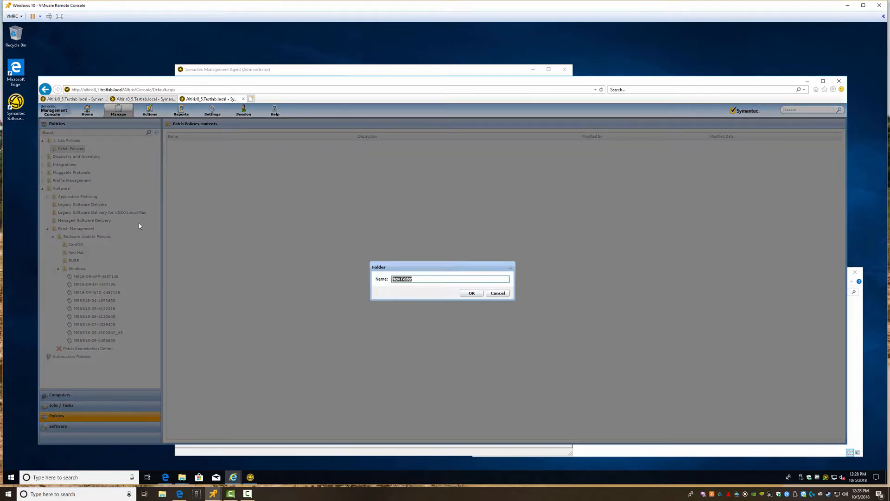
{"action": "type", "text": "2018"}
{"action": "key", "text": "Return"}
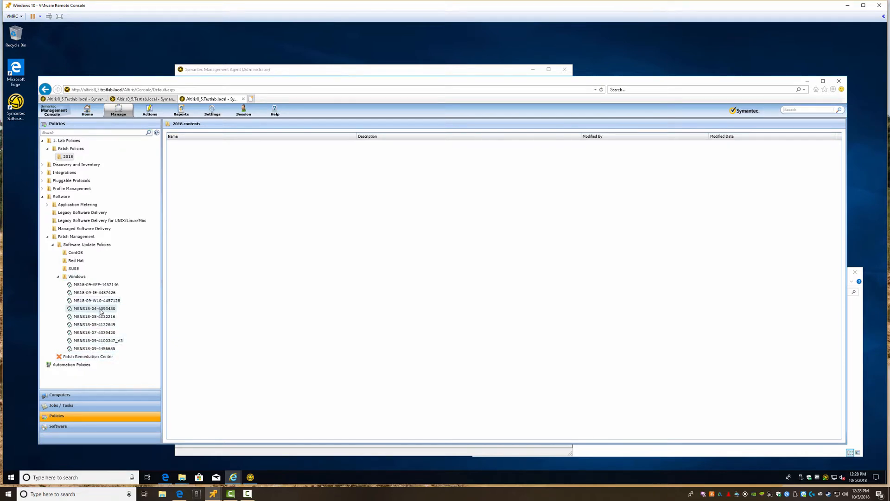
{"action": "left_click", "coordinate": [99, 309]}
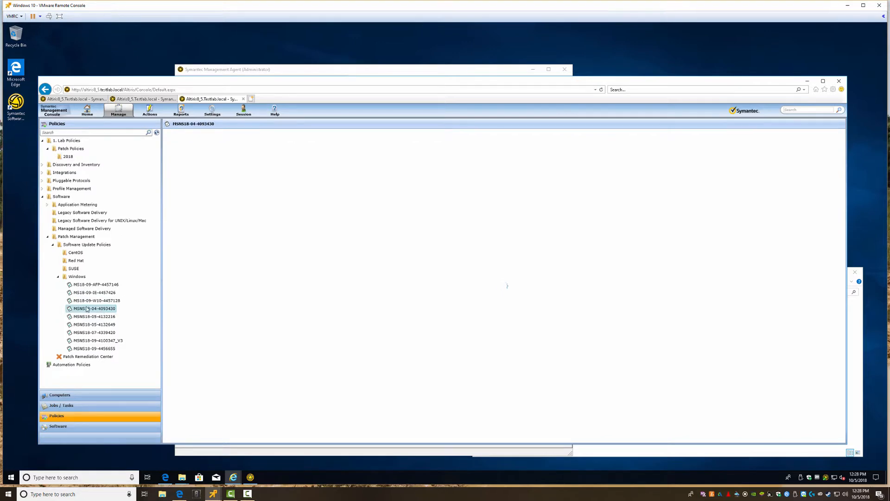
{"action": "left_click", "coordinate": [94, 348]}
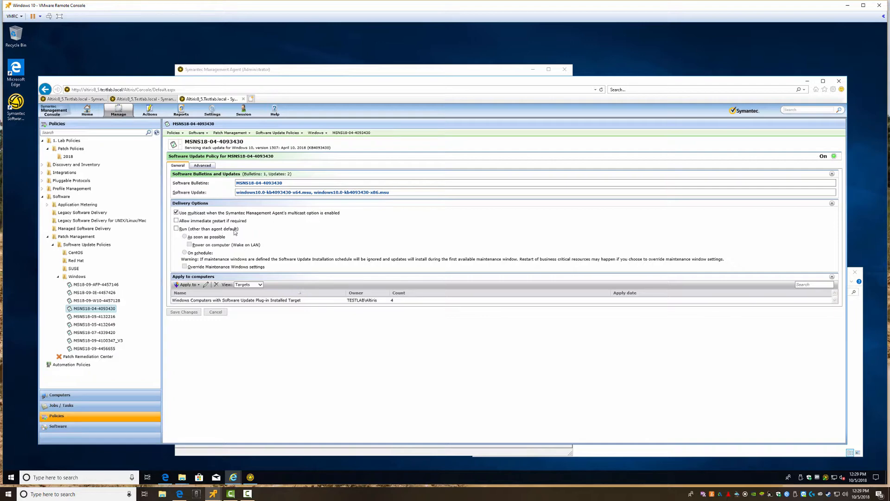
{"action": "left_click", "coordinate": [176, 229]}
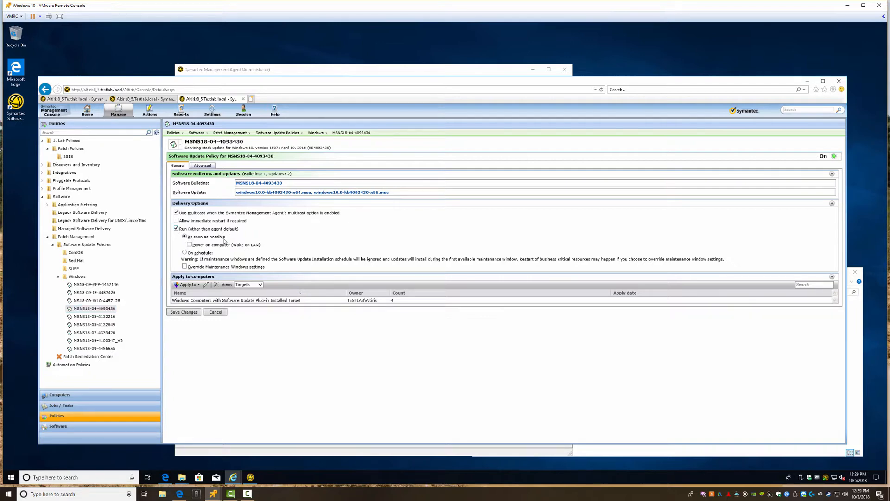
{"action": "left_click", "coordinate": [187, 313]}
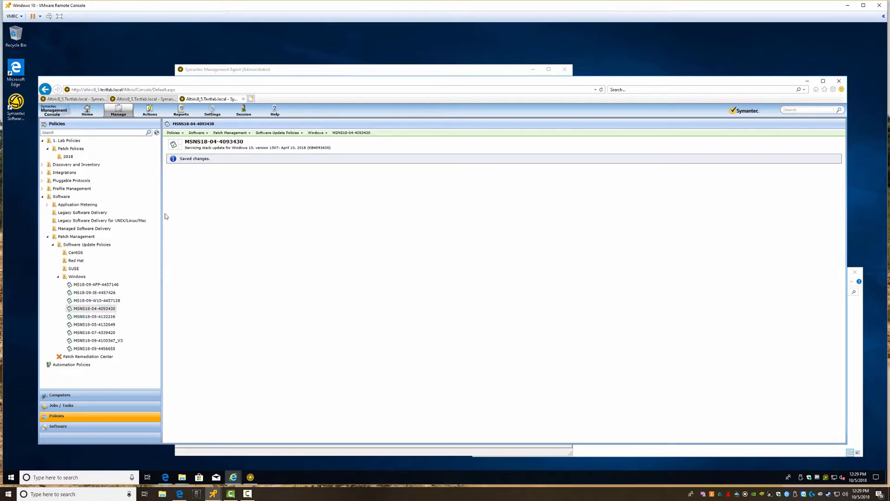
{"action": "left_click", "coordinate": [88, 318]}
{"action": "left_click", "coordinate": [88, 317]}
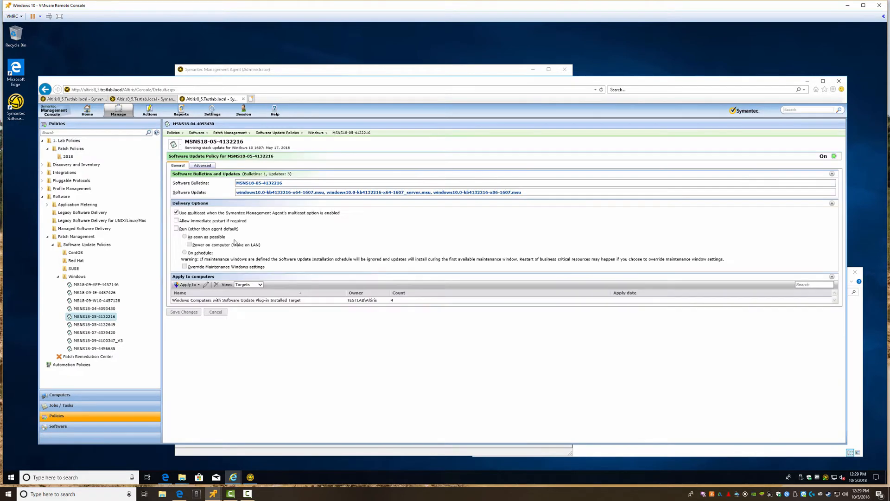
{"action": "left_click", "coordinate": [177, 228]}
{"action": "left_click", "coordinate": [183, 313]}
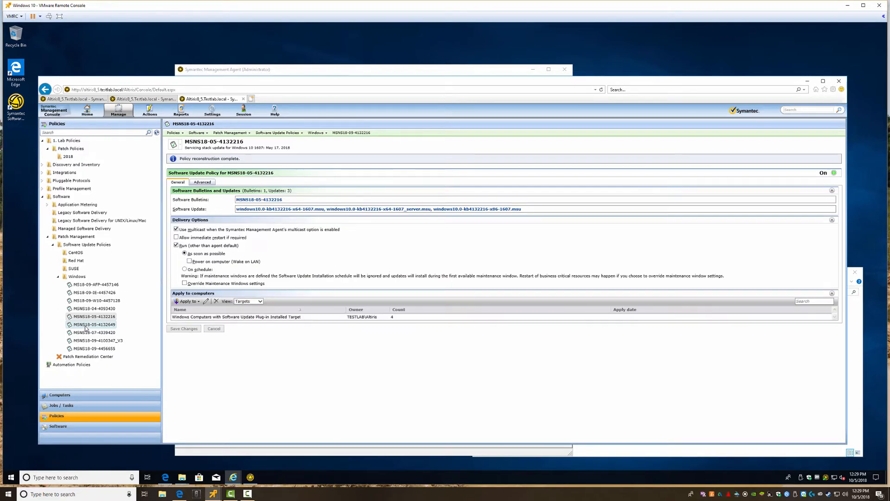
{"action": "left_click", "coordinate": [85, 325]}
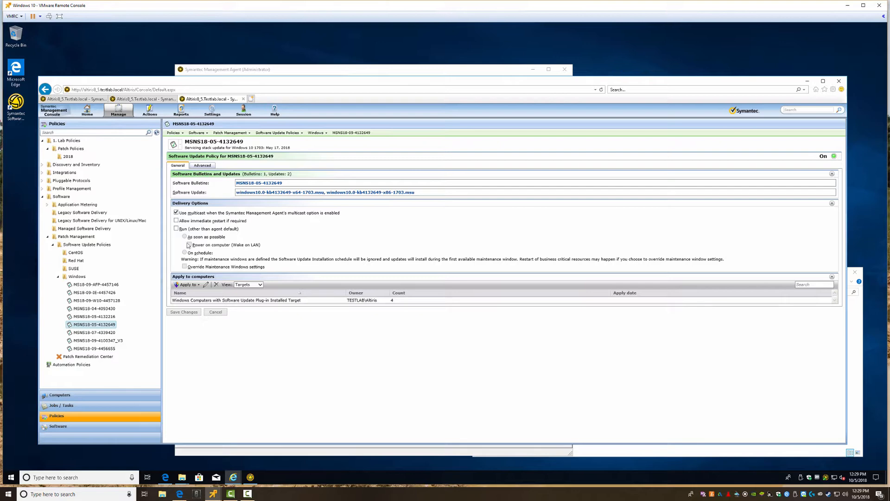
{"action": "left_click", "coordinate": [176, 228]}
{"action": "left_click", "coordinate": [185, 312]}
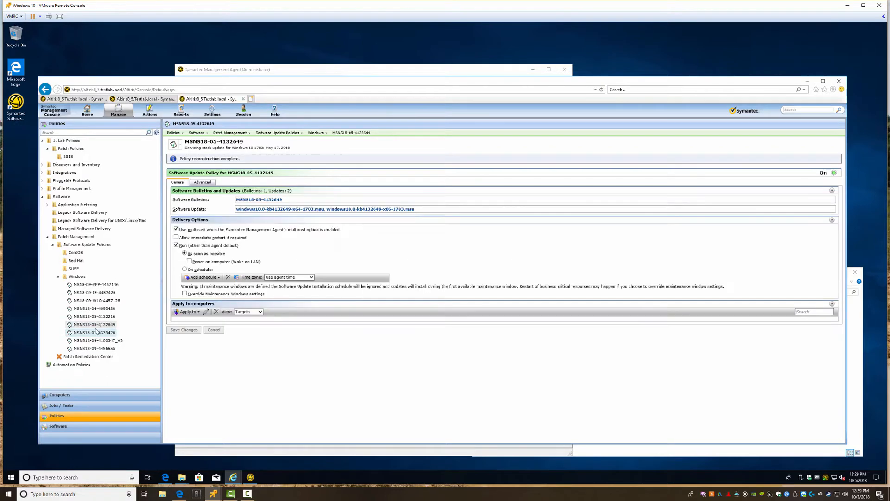
{"action": "left_click", "coordinate": [89, 332]}
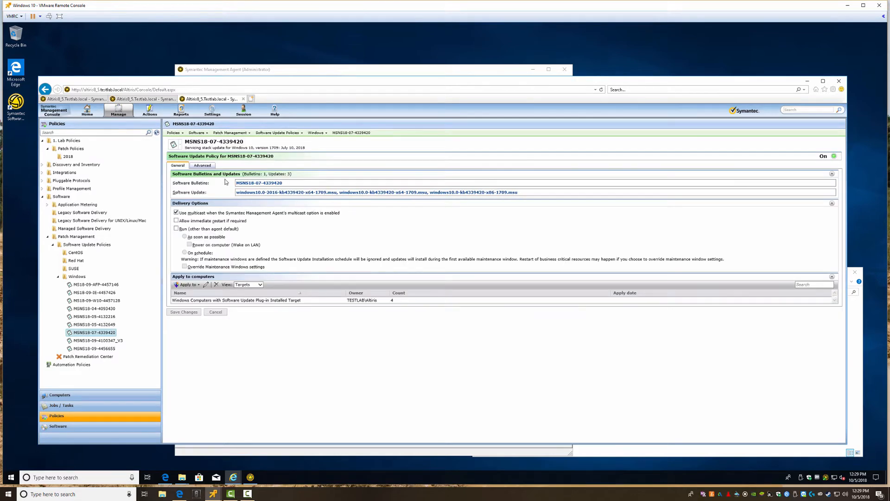
{"action": "left_click", "coordinate": [176, 229]}
{"action": "left_click", "coordinate": [182, 311]}
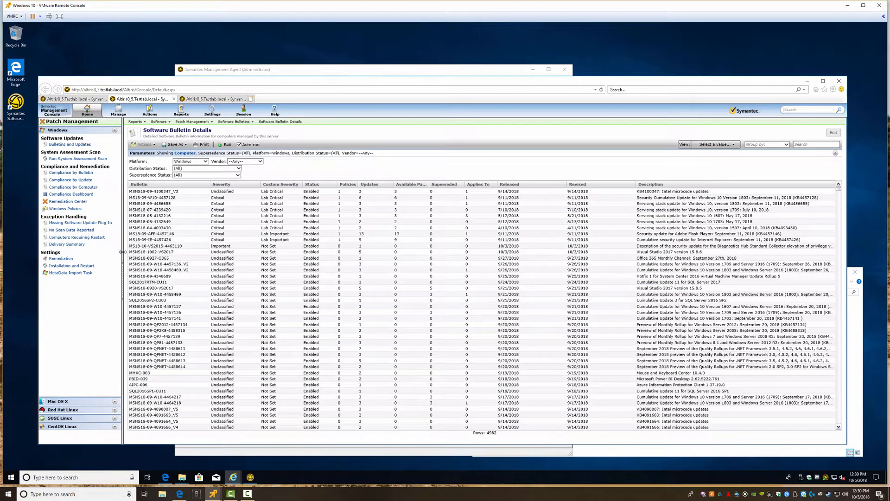
{"action": "left_click", "coordinate": [807, 144]}
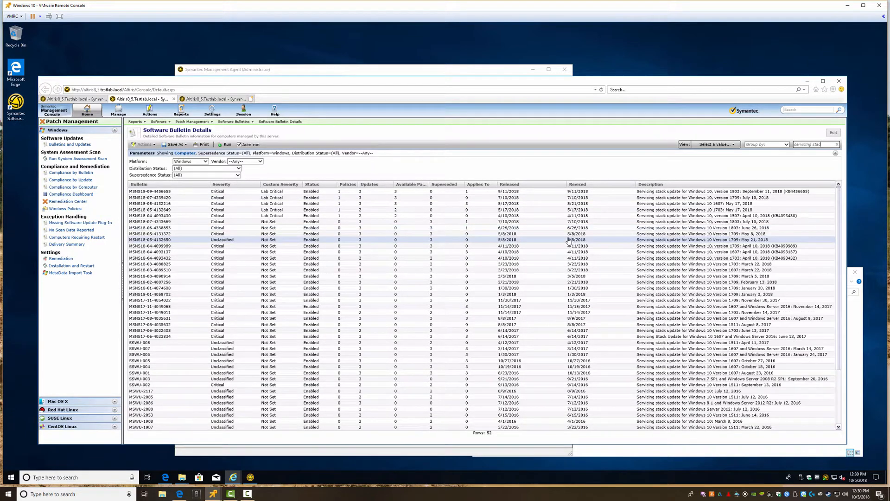
{"action": "left_click", "coordinate": [488, 193]}
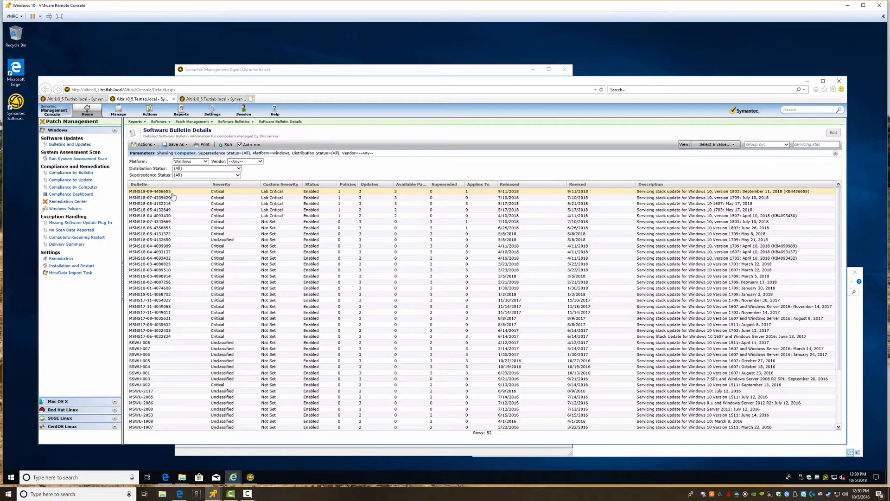
{"action": "left_click", "coordinate": [213, 99]}
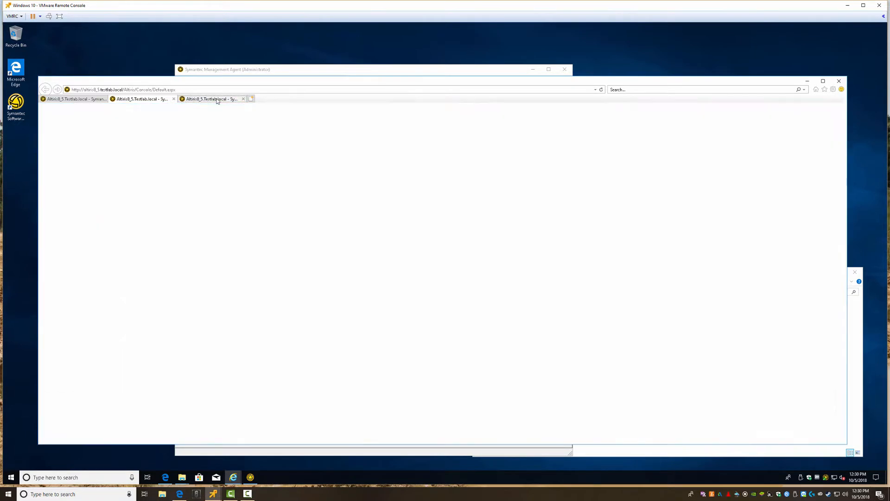
{"action": "left_click", "coordinate": [109, 348]}
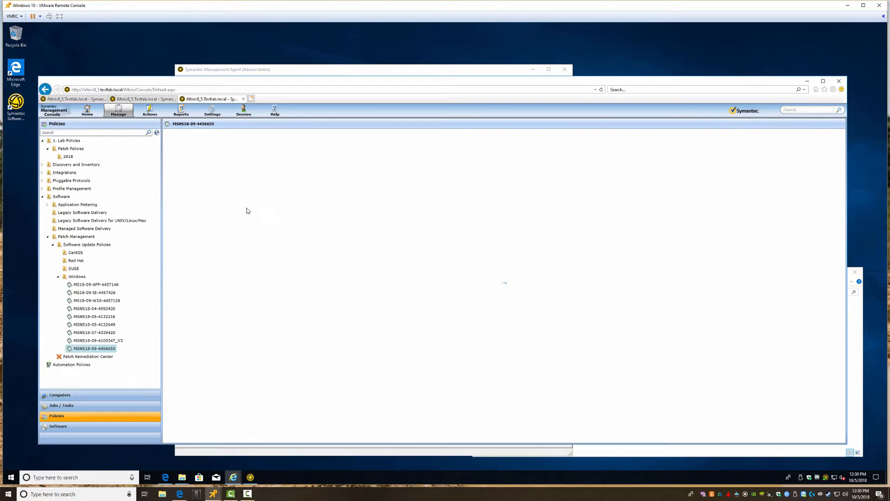
{"action": "left_click", "coordinate": [176, 229]}
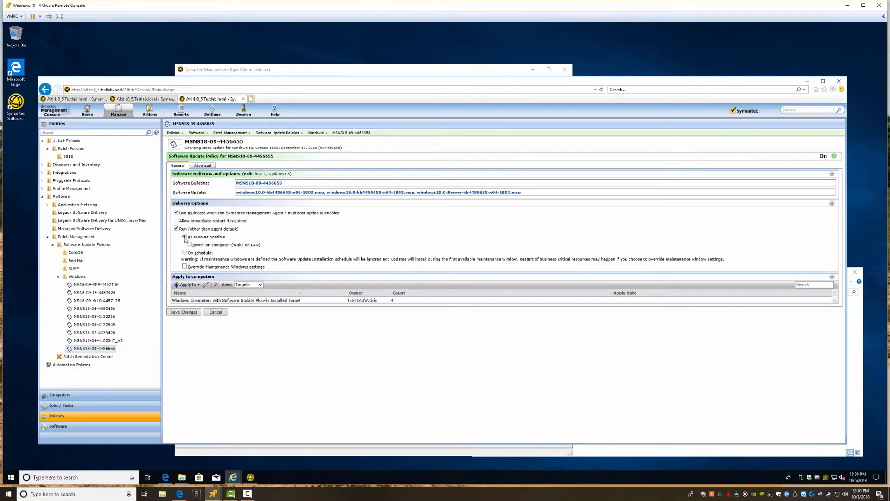
{"action": "left_click", "coordinate": [178, 313]}
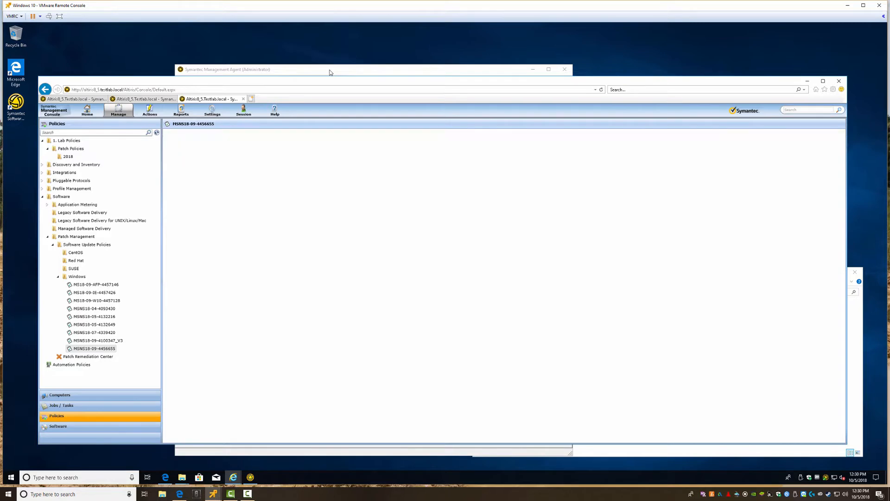
Step: Request a configuration update from the Symantec Management Agent, and widen and reposition its window to show the full software update schedules
{"action": "left_click", "coordinate": [330, 73]}
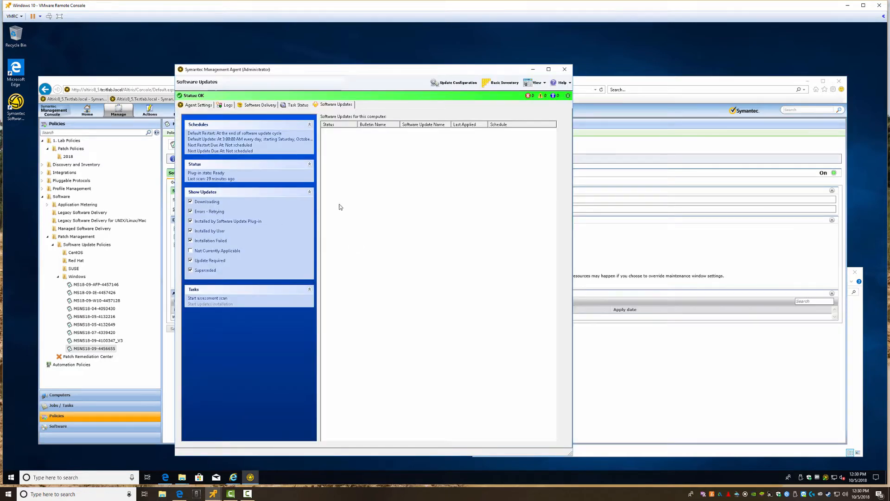
{"action": "left_click_drag", "start_coordinate": [319, 184], "coordinate": [373, 184]}
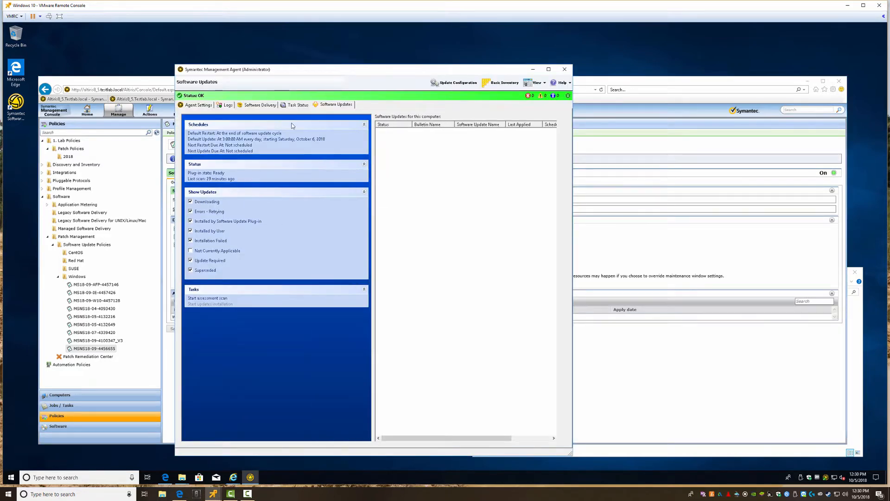
{"action": "left_click", "coordinate": [447, 85]}
{"action": "left_click_drag", "start_coordinate": [573, 238], "coordinate": [855, 238]}
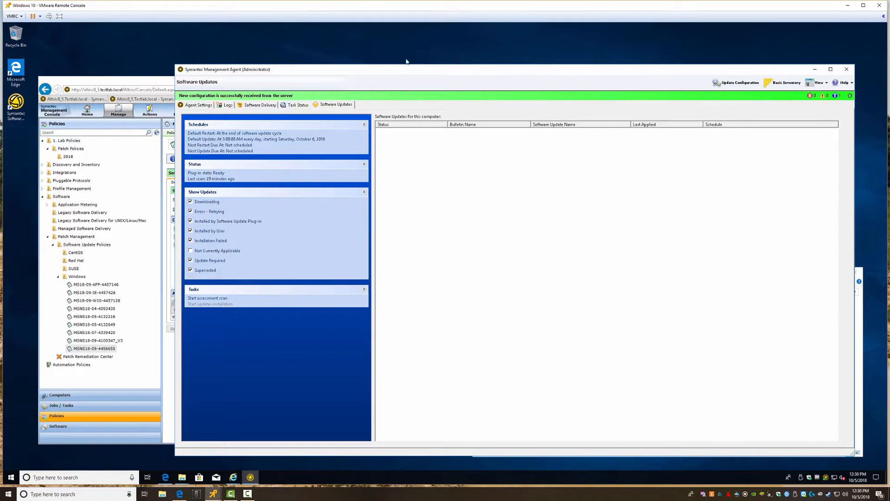
{"action": "left_click_drag", "start_coordinate": [408, 72], "coordinate": [349, 37]}
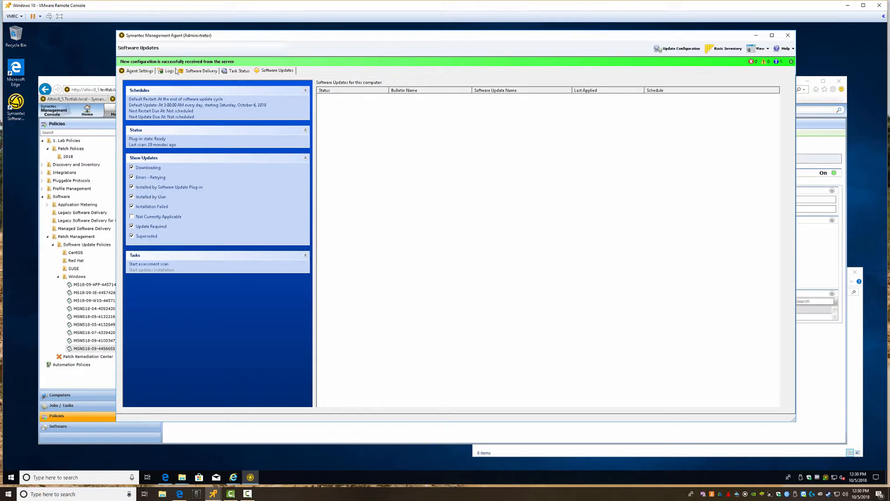
Step: Review the Symantec Management Agent's settings, logs and software delivery entries on the Windows 10 machine
{"action": "left_click", "coordinate": [143, 73]}
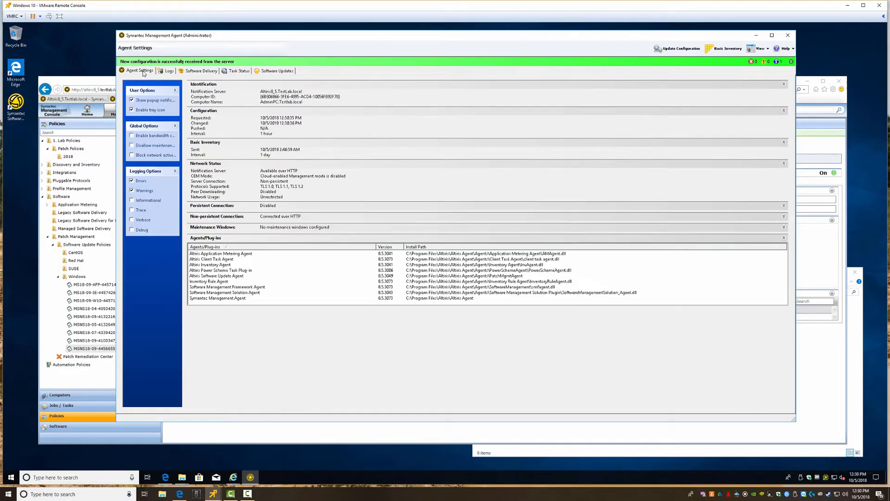
{"action": "left_click", "coordinate": [167, 71]}
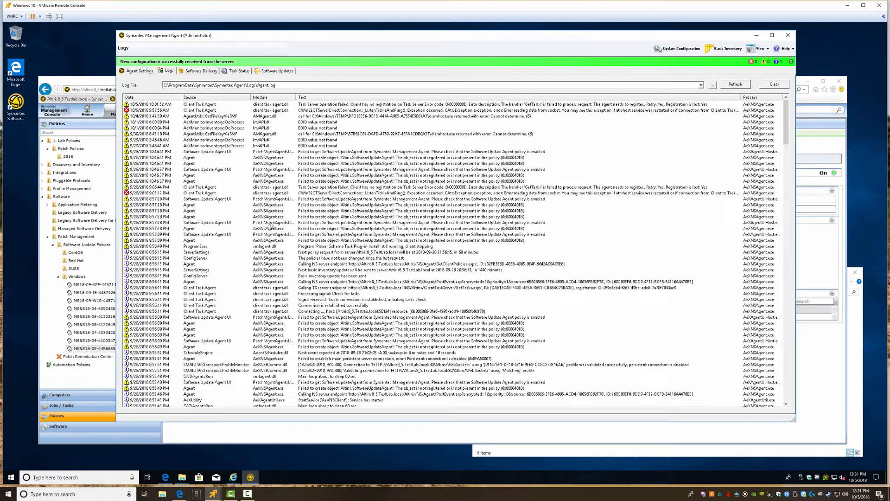
{"action": "left_click", "coordinate": [195, 71]}
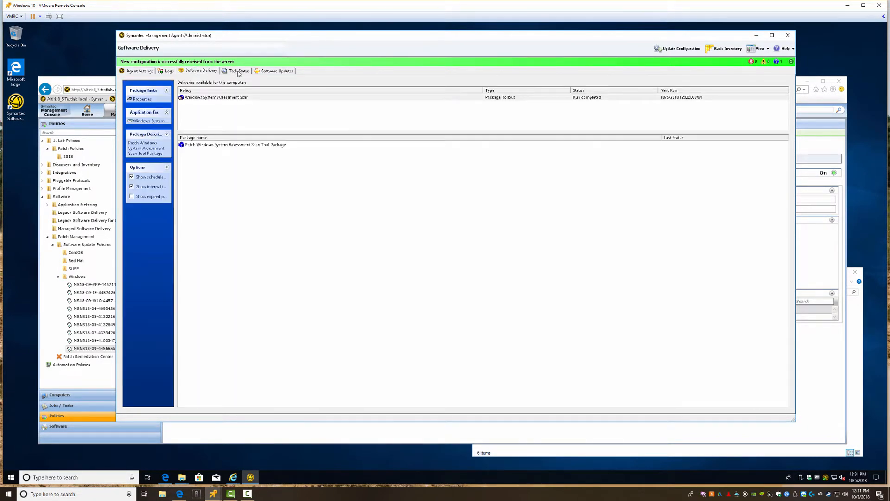
Step: Run the Windows System Assessment Scan on the client, view its software updates, and request a configuration update
{"action": "left_click", "coordinate": [147, 120]}
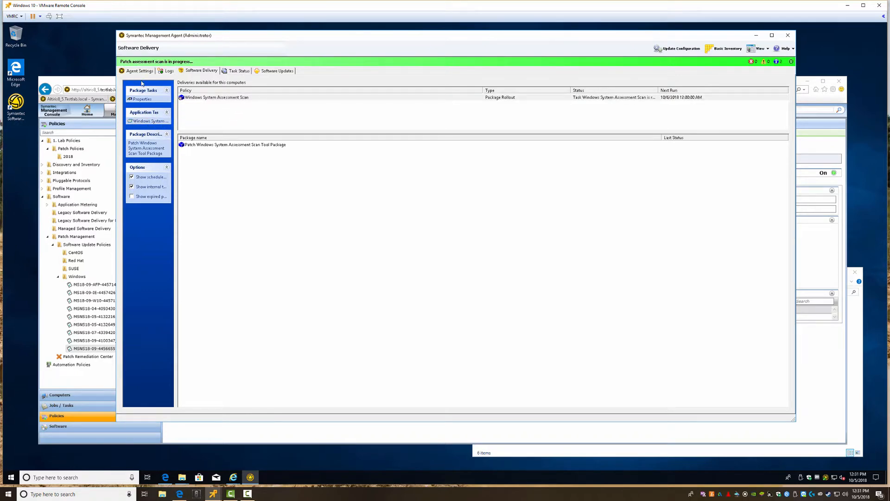
{"action": "left_click", "coordinate": [275, 72]}
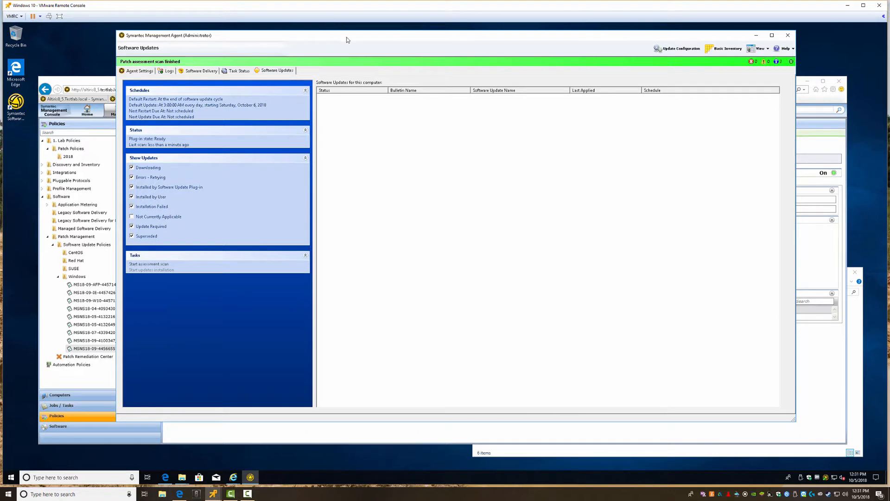
{"action": "left_click_drag", "start_coordinate": [347, 40], "coordinate": [291, 34]}
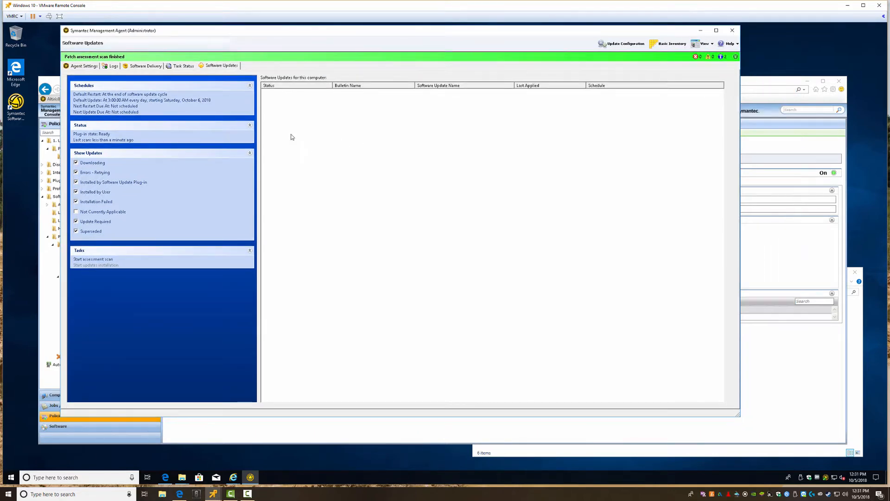
{"action": "left_click", "coordinate": [615, 45]}
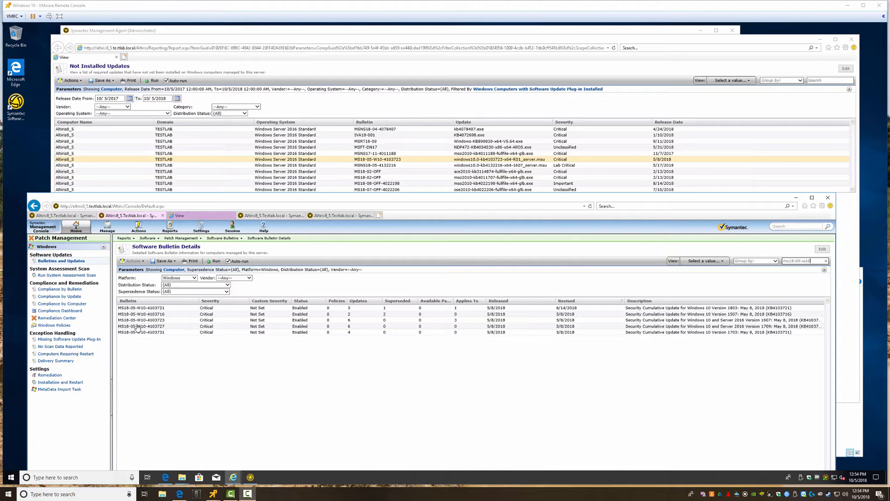
Step: Download the packages for bulletins MS18-05-W10-4103723 and MS18-05-W10-4103721, and maximize the console window
{"action": "left_click", "coordinate": [455, 321]}
{"action": "left_click", "coordinate": [784, 322]}
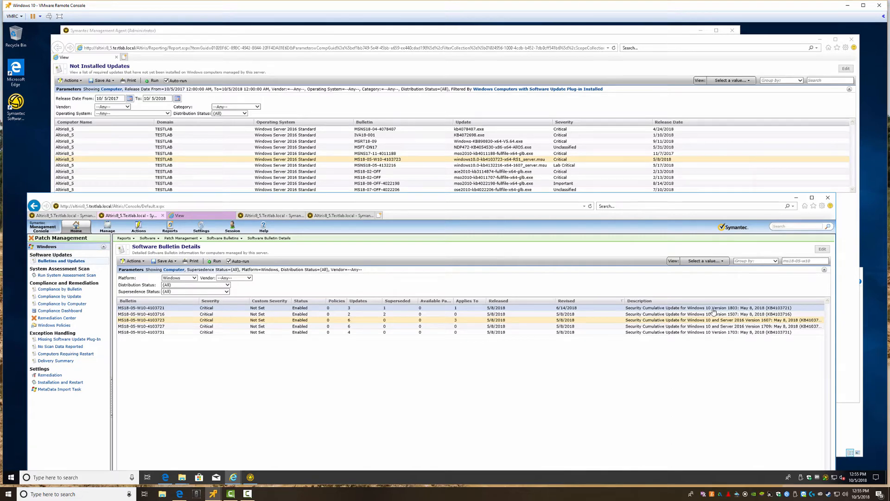
{"action": "left_click", "coordinate": [713, 310], "text": "ctrl"}
{"action": "right_click", "coordinate": [713, 310]}
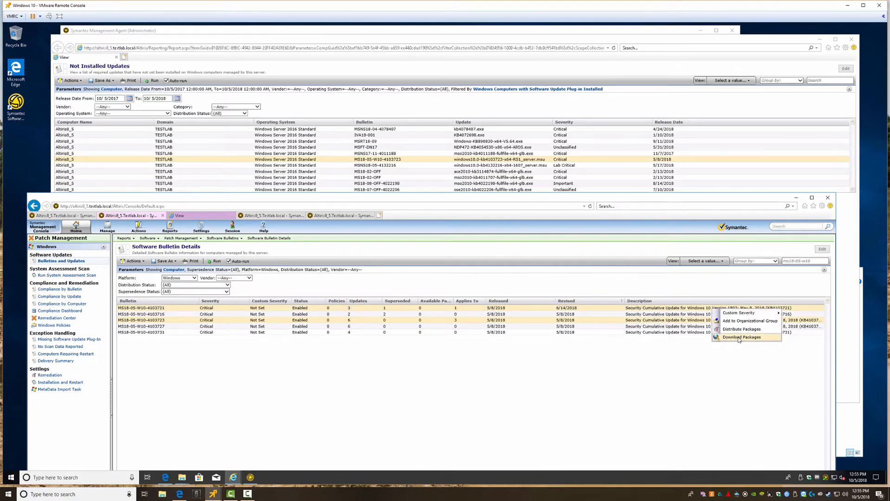
{"action": "left_click", "coordinate": [728, 337]}
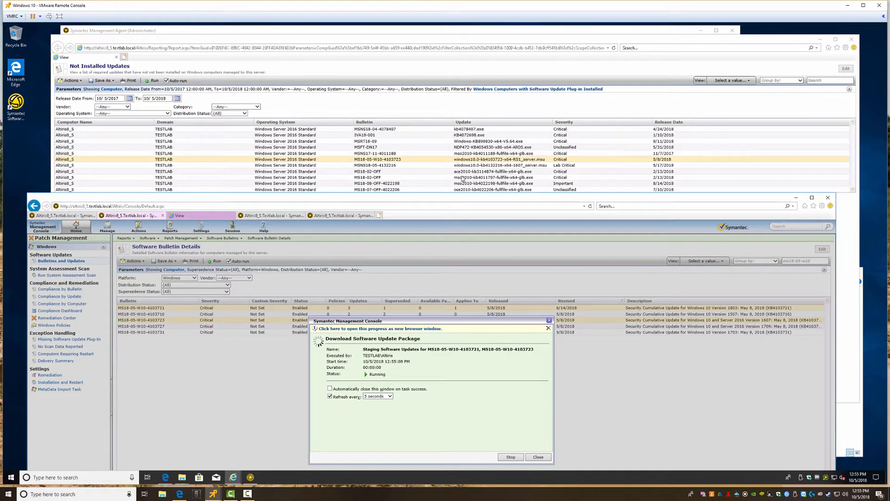
{"action": "left_click_drag", "start_coordinate": [464, 198], "coordinate": [482, 23]}
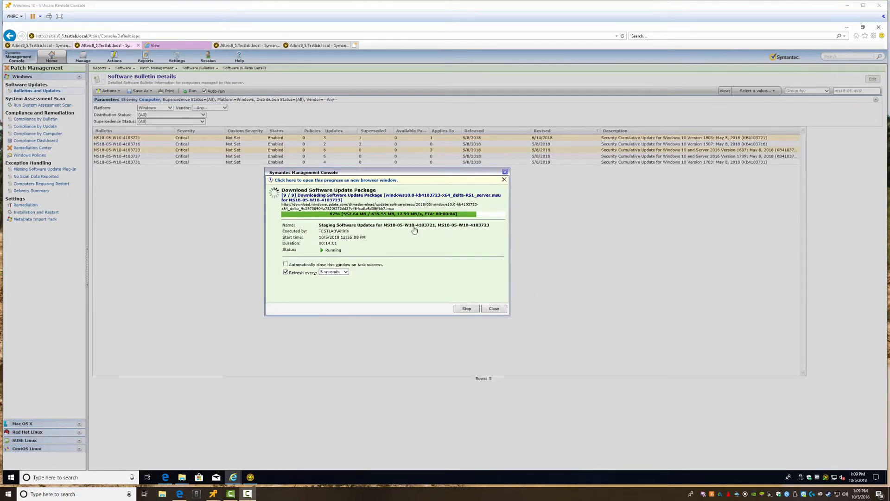
Step: Check the downloaded bulletin folders in the server's Patch Management Packages\Updates folder, and close the package download progress dialog
{"action": "mouse_move", "coordinate": [182, 478]}
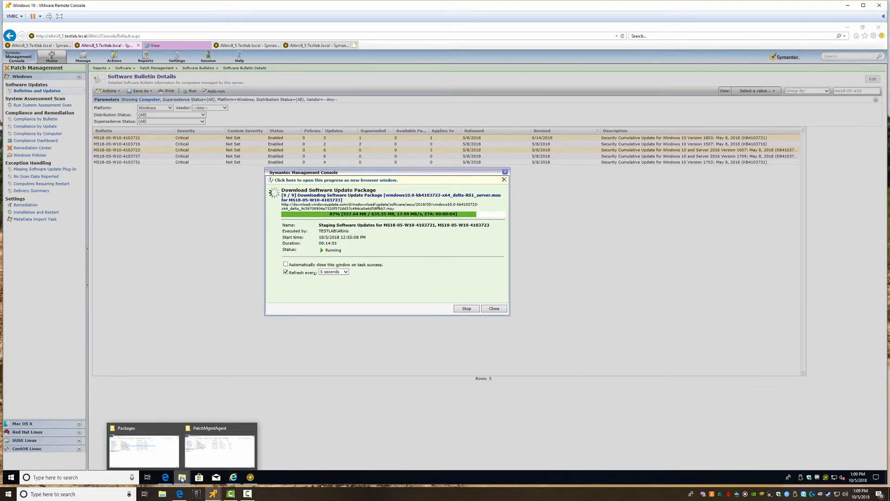
{"action": "left_click", "coordinate": [174, 436]}
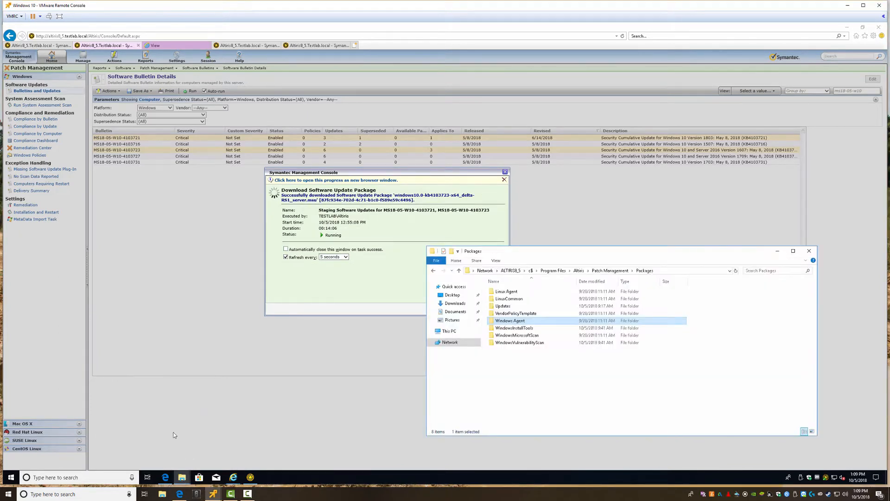
{"action": "double_click", "coordinate": [501, 307]}
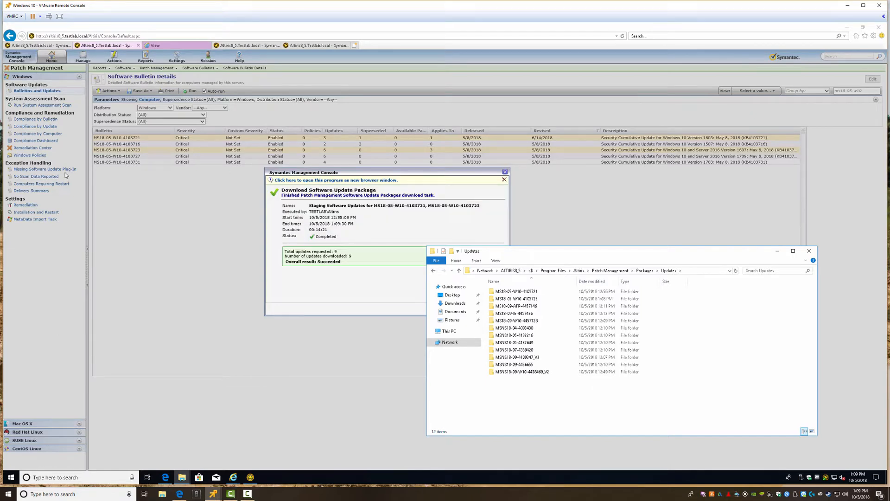
{"action": "left_click", "coordinate": [420, 303]}
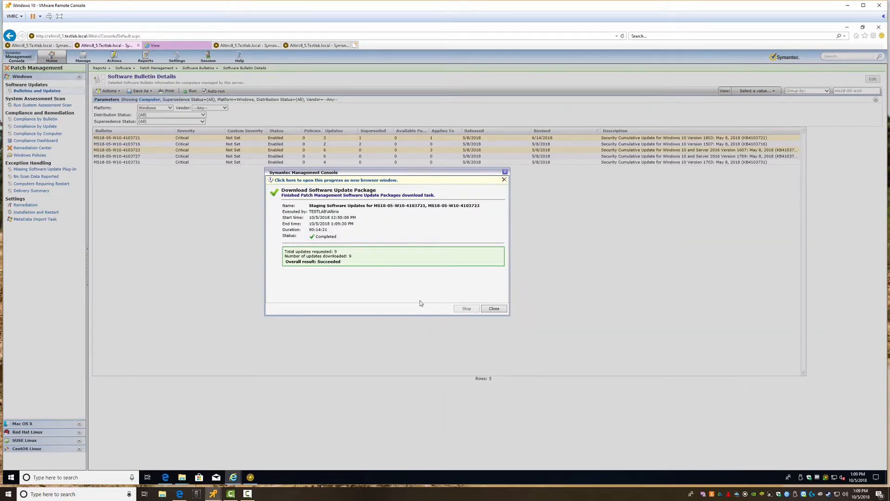
{"action": "left_click", "coordinate": [493, 309]}
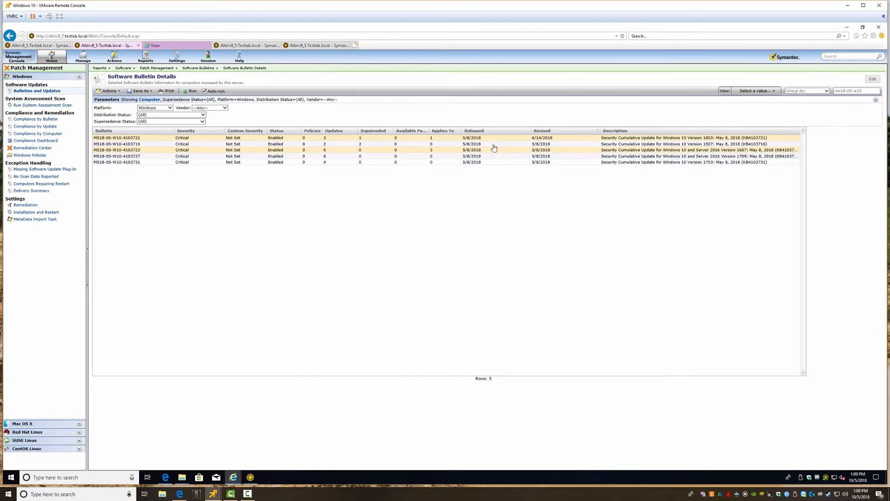
Step: Examine the package actions available for bulletin MS18-05-W10-4103723 and its download folder in the server's Updates directory
{"action": "right_click", "coordinate": [194, 151]}
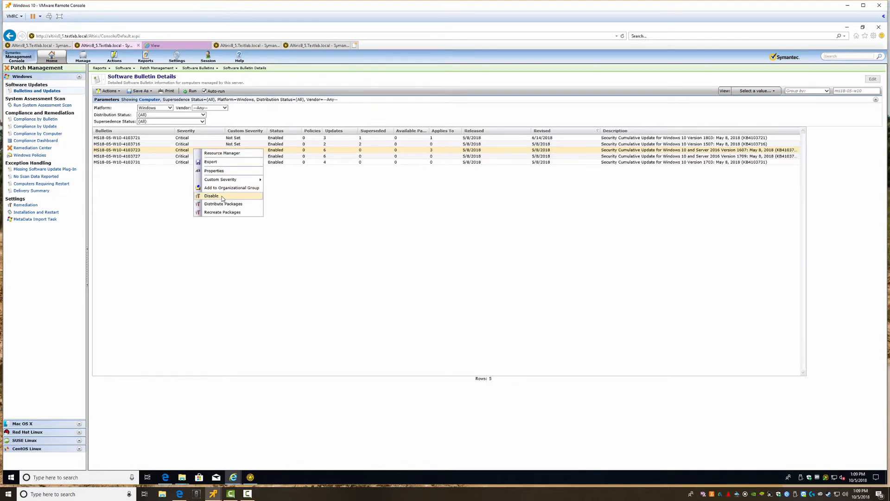
{"action": "left_click", "coordinate": [118, 205]}
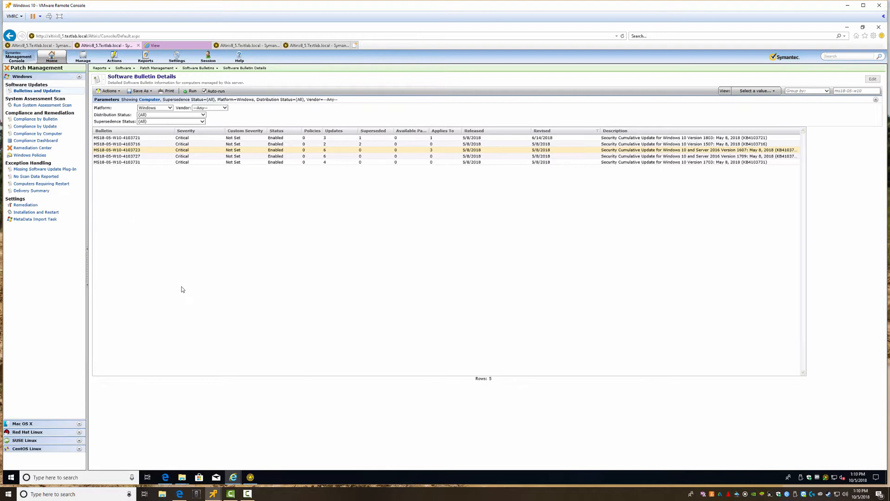
{"action": "mouse_move", "coordinate": [185, 478]}
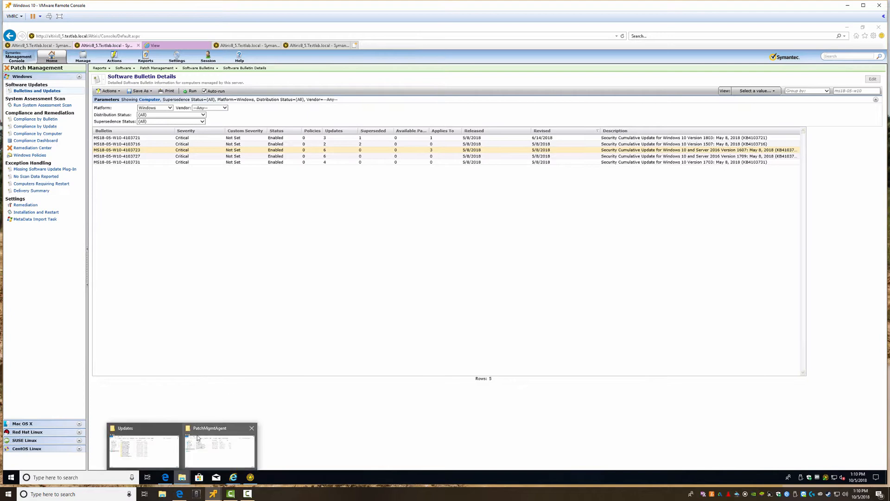
{"action": "left_click", "coordinate": [164, 454]}
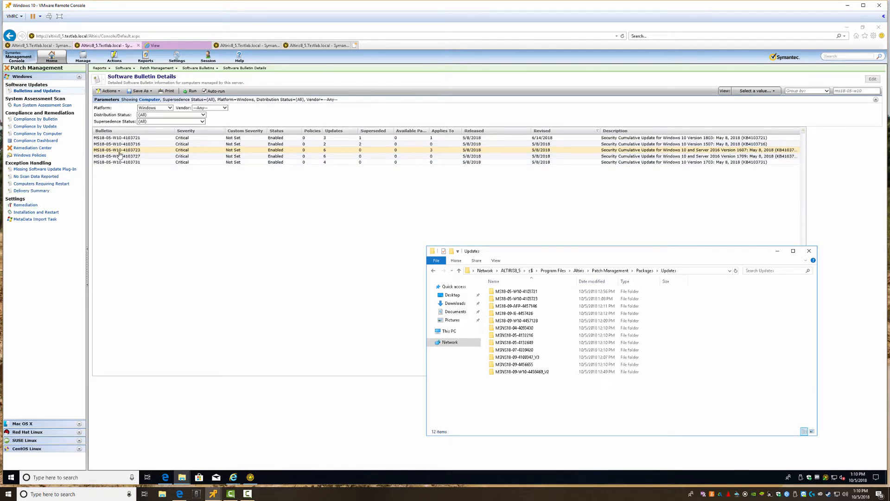
{"action": "right_click", "coordinate": [159, 151]}
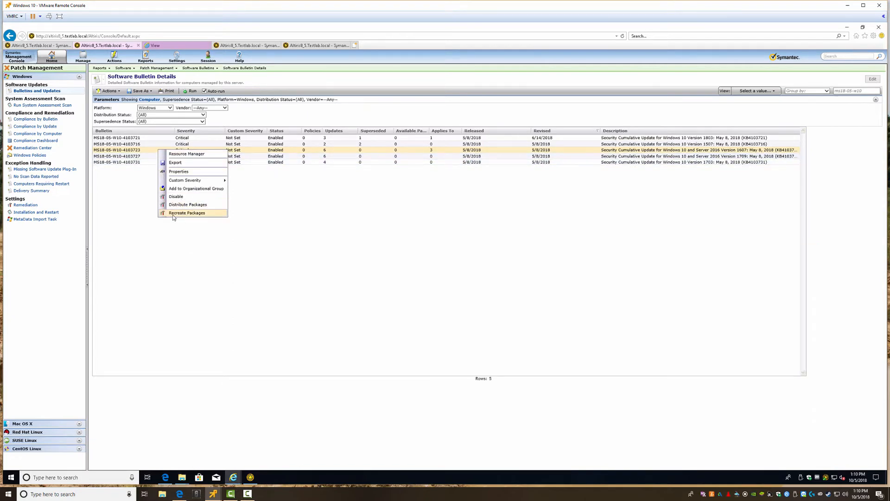
{"action": "left_click", "coordinate": [112, 196]}
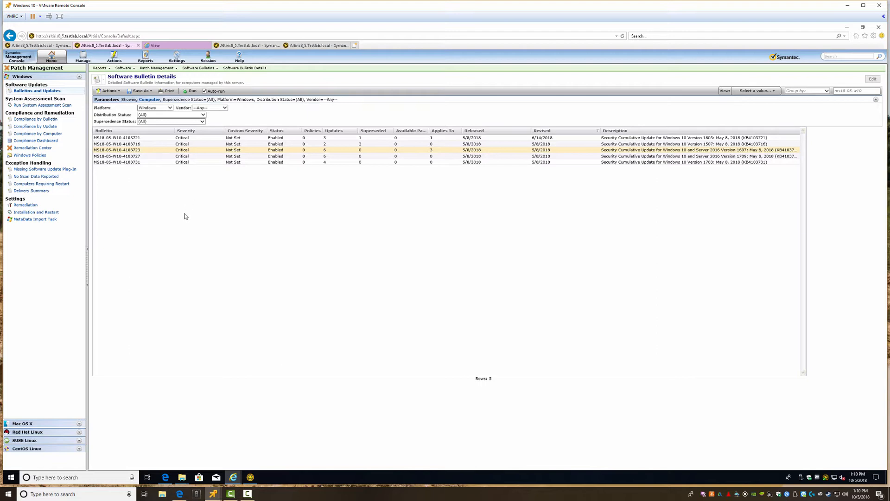
{"action": "key", "text": "alt+Tab"}
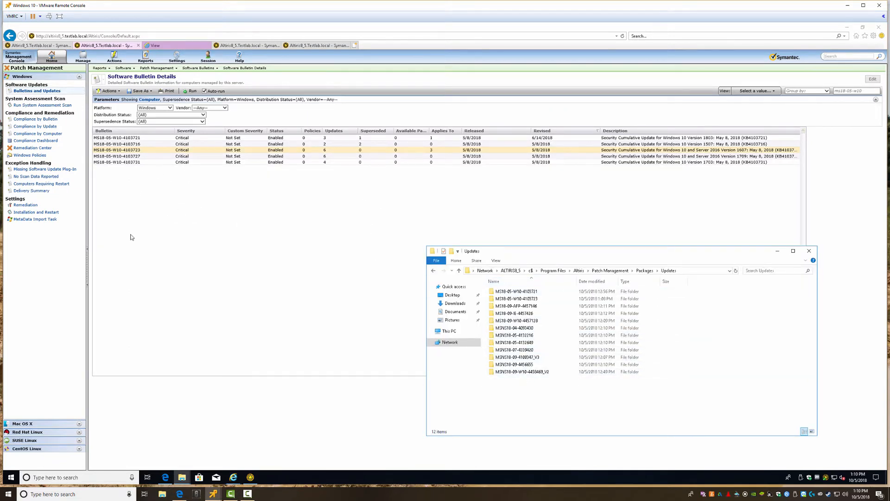
{"action": "left_click", "coordinate": [228, 236]}
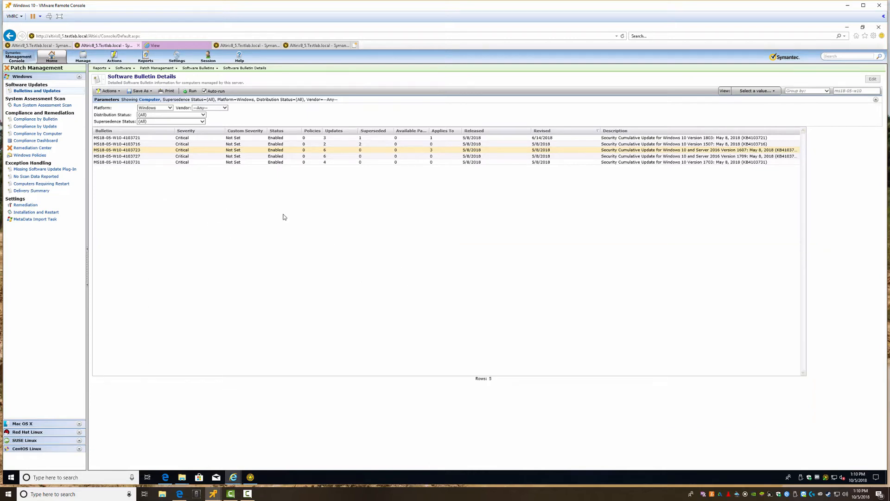
Step: Distribute the packages of bulletin MS18-05-W10-4103723 through a software update policy that is turned on
{"action": "right_click", "coordinate": [188, 153]}
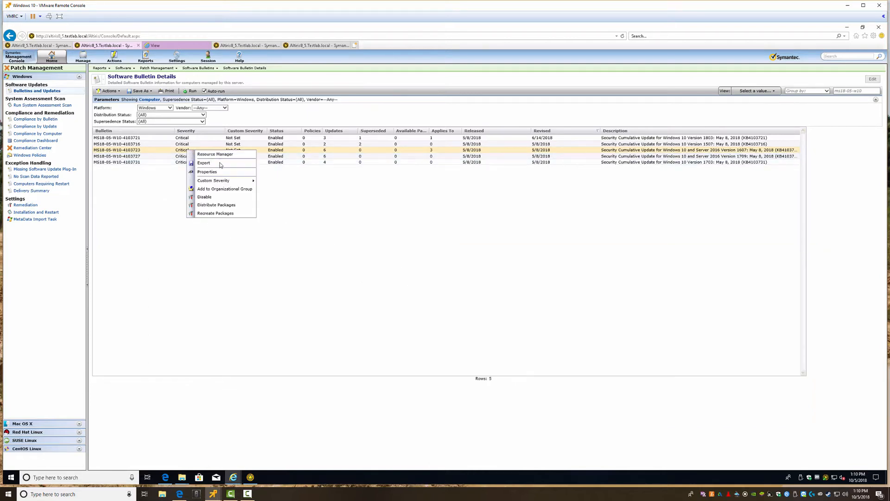
{"action": "left_click", "coordinate": [223, 207]}
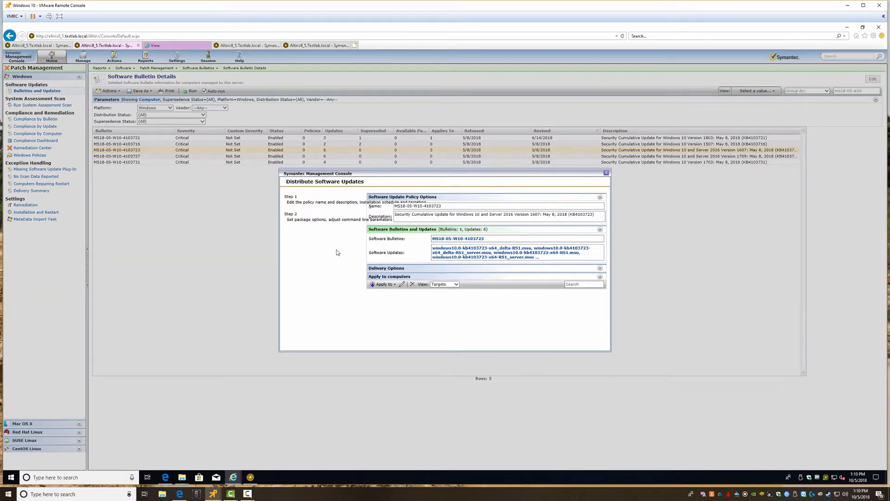
{"action": "left_click", "coordinate": [563, 346]}
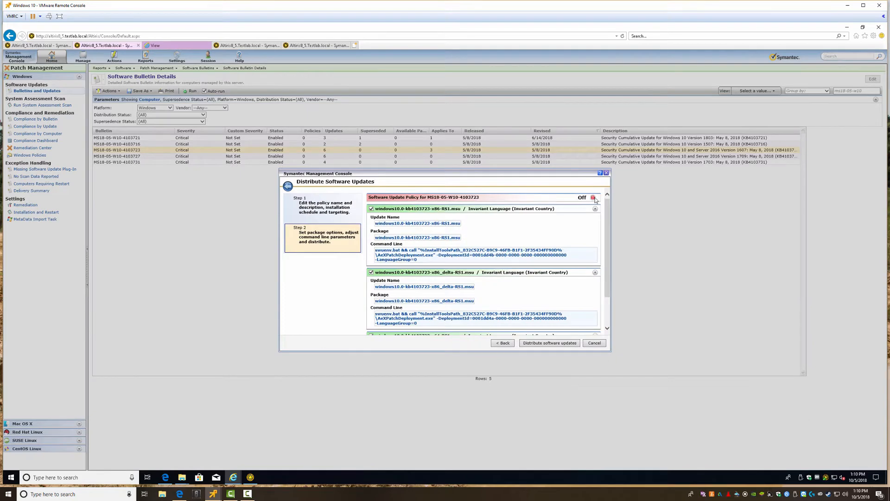
{"action": "left_click", "coordinate": [594, 198]}
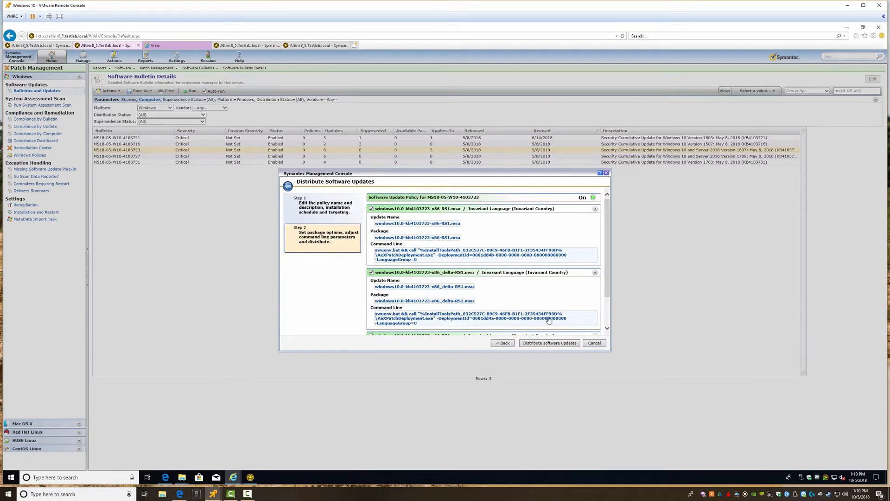
{"action": "left_click", "coordinate": [540, 344]}
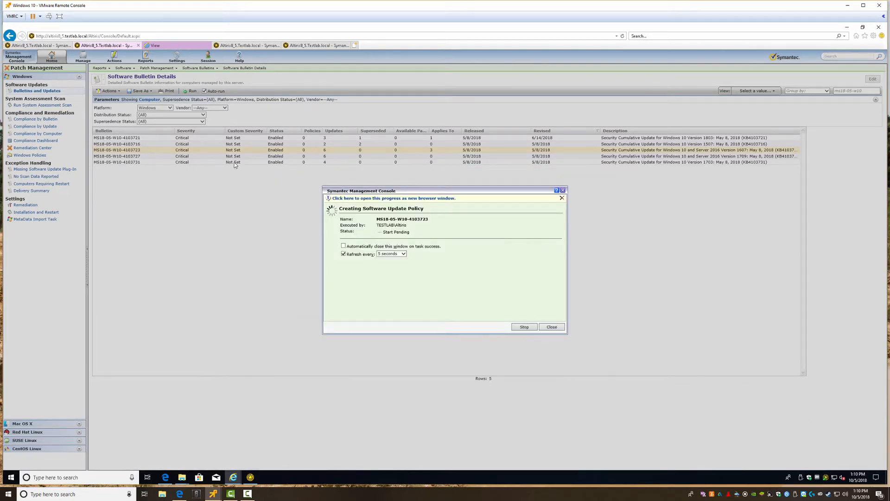
{"action": "left_click", "coordinate": [551, 327]}
Step: Distribute the packages of bulletin MS18-05-W10-4103721 through a software update policy that is turned on
{"action": "right_click", "coordinate": [436, 139]}
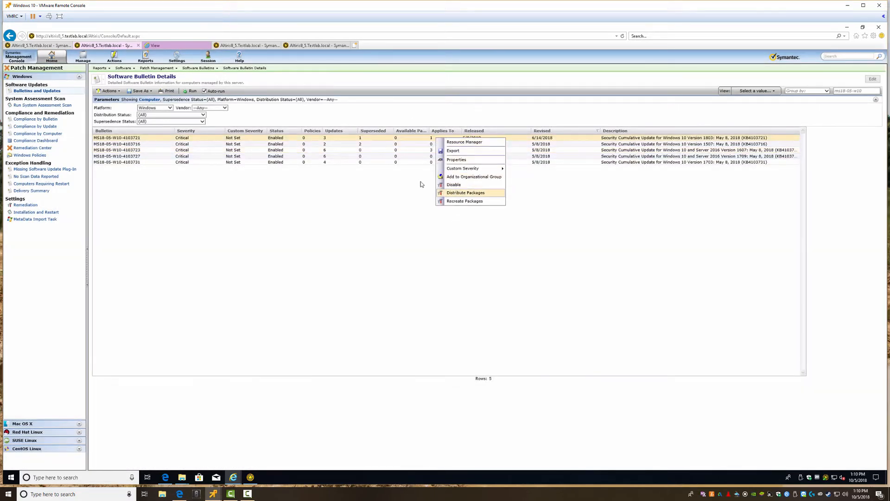
{"action": "left_click", "coordinate": [459, 194]}
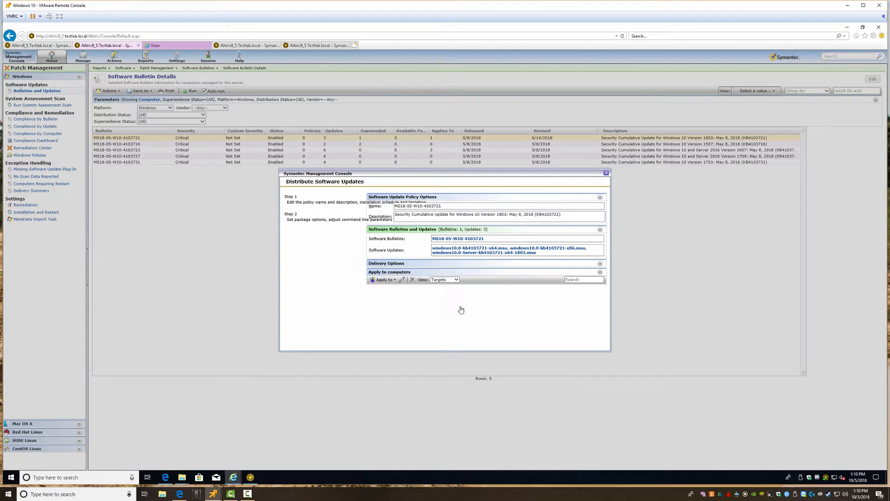
{"action": "left_click", "coordinate": [566, 344]}
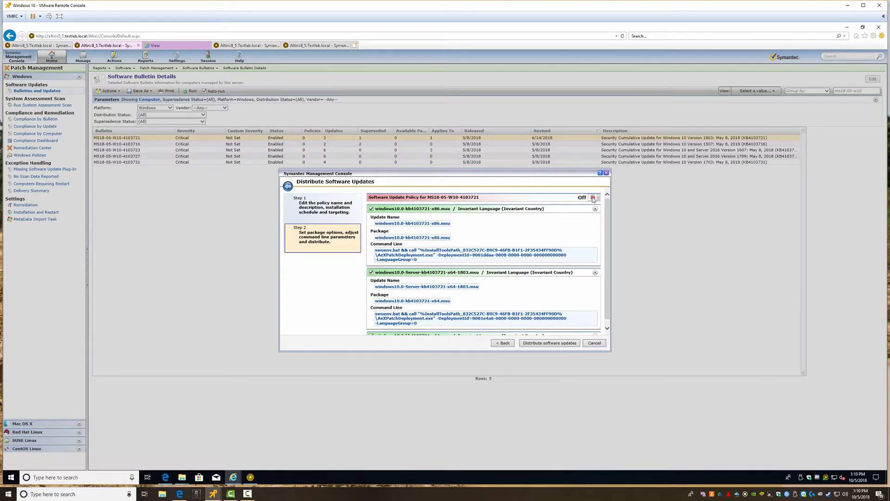
{"action": "left_click", "coordinate": [592, 198]}
{"action": "left_click", "coordinate": [594, 205]}
{"action": "left_click", "coordinate": [544, 343]}
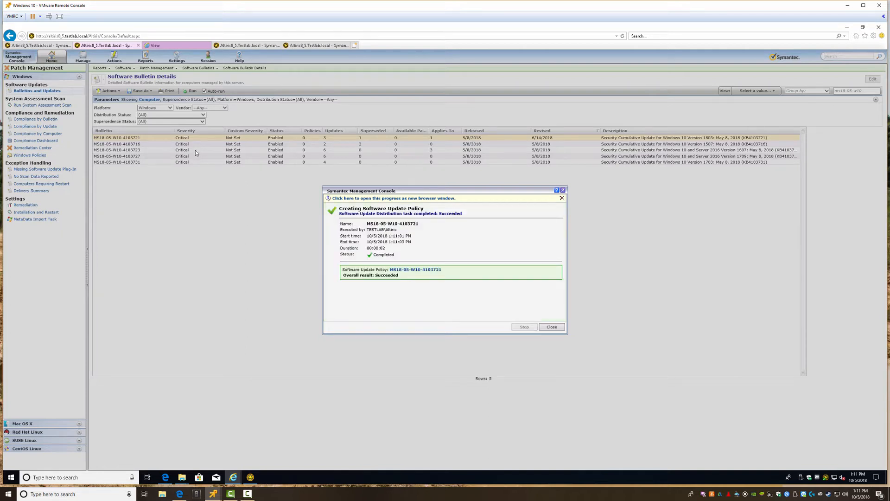
{"action": "left_click", "coordinate": [551, 327]}
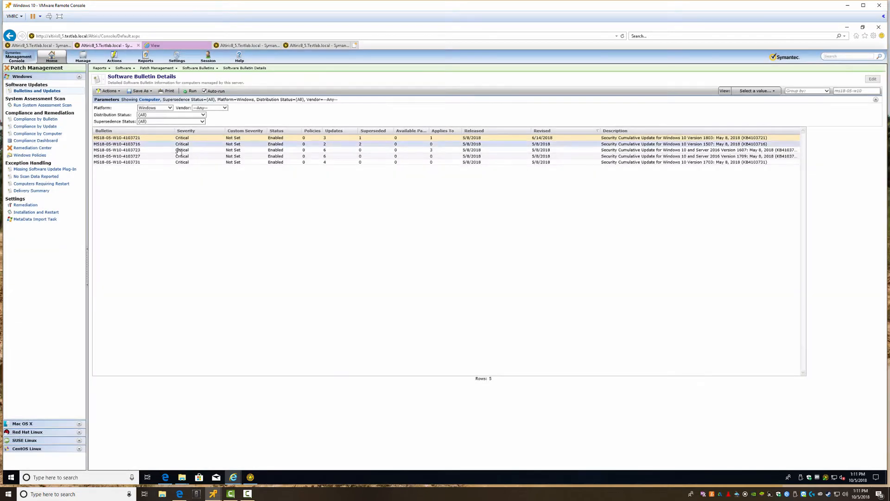
Step: Set the custom severity of bulletins MS18-05-W10-4103721 and MS18-05-W10-4103723 to 01 Lab Critical, and rerun the report with the search filter cleared
{"action": "right_click", "coordinate": [179, 153]}
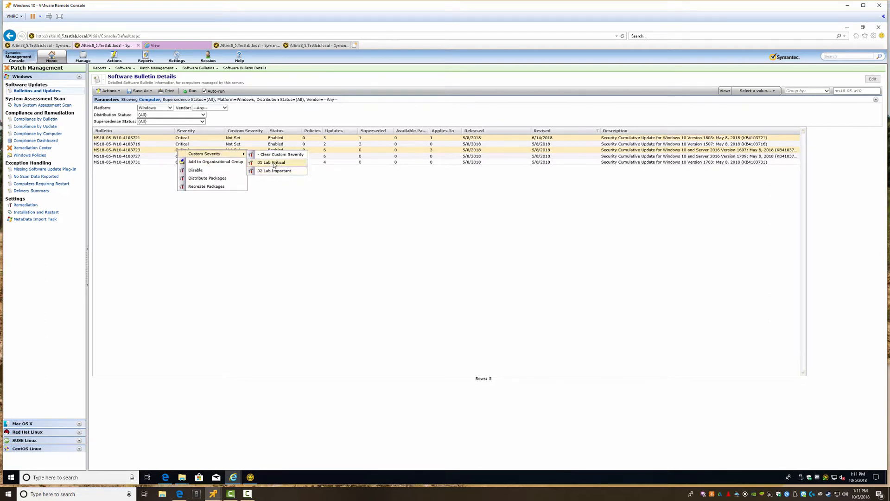
{"action": "left_click", "coordinate": [275, 165]}
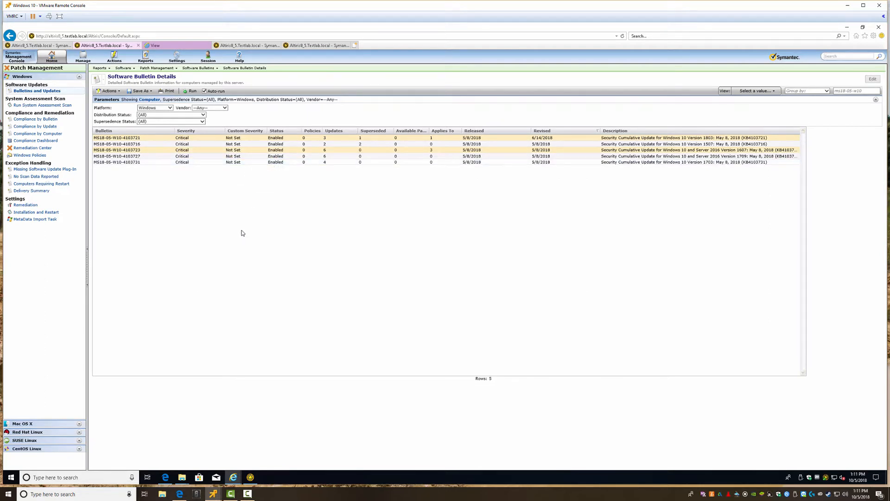
{"action": "left_click", "coordinate": [877, 90]}
{"action": "left_click", "coordinate": [878, 91]}
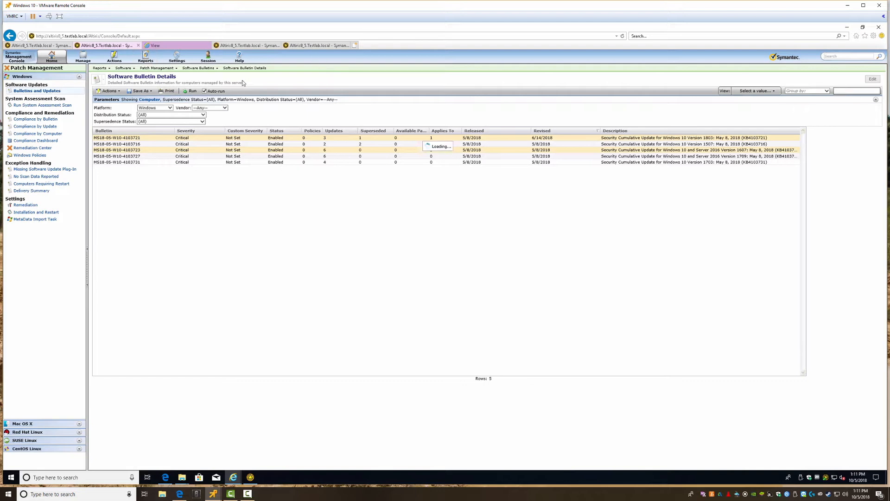
{"action": "left_click", "coordinate": [191, 91]}
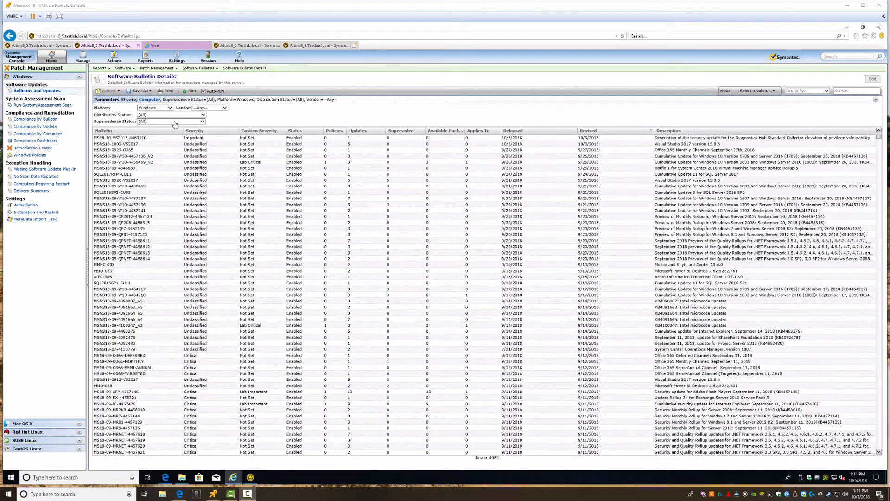
Step: Sort the Software Bulletin Details report by custom severity and select bulletin MS18-05-W10-4103721
{"action": "left_click", "coordinate": [263, 131]}
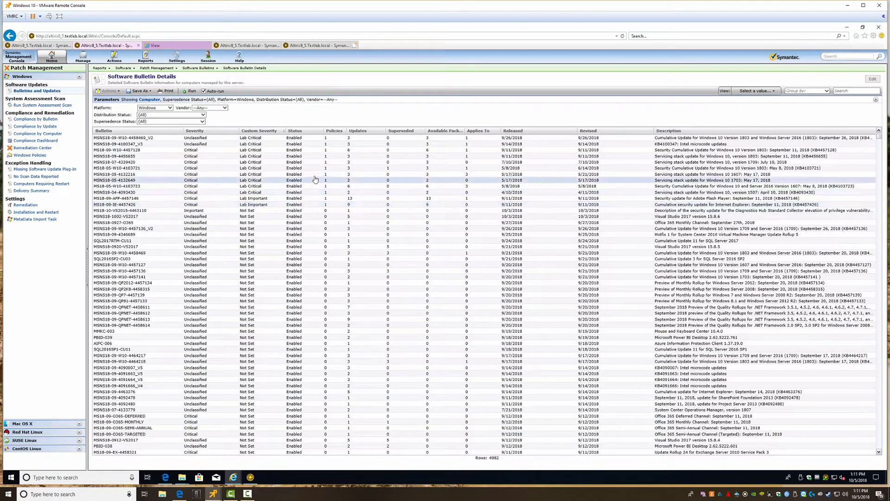
{"action": "left_click", "coordinate": [125, 168]}
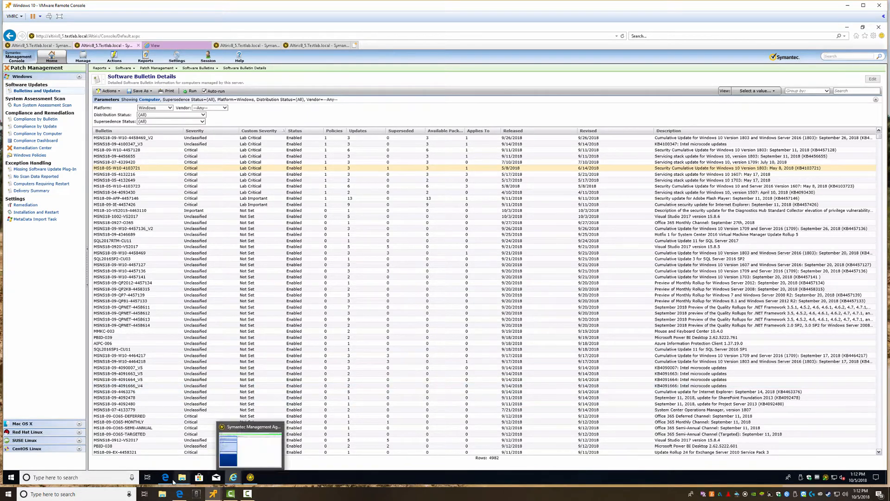
Step: Request a configuration update in the Windows 10 client's Symantec Management Agent and minimize the agent window
{"action": "left_click", "coordinate": [249, 478]}
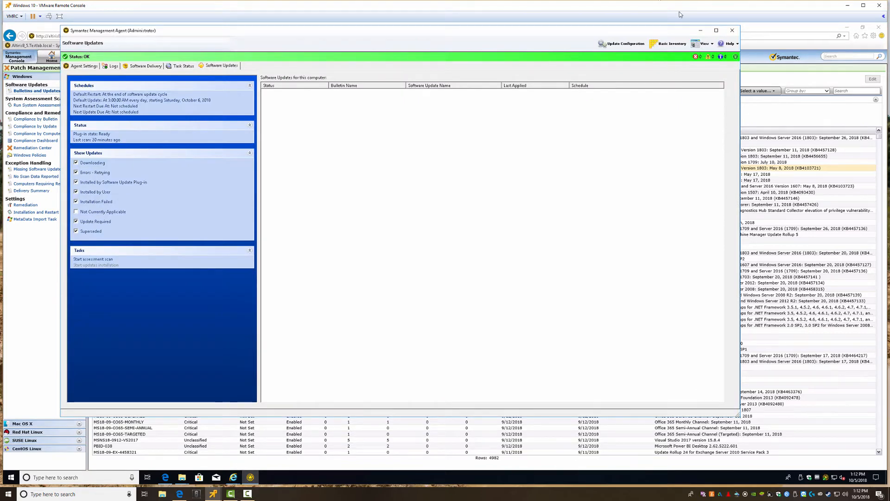
{"action": "left_click", "coordinate": [623, 43]}
{"action": "left_click", "coordinate": [700, 31]}
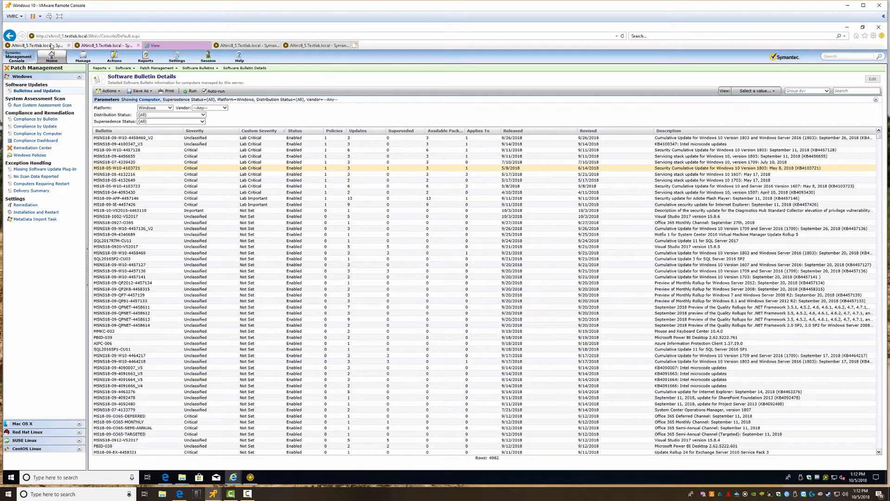
Step: Compare the Not Installed Updates reports of AdminPC and Altiris8_5, selecting update windows10.0-kb4132216-x64-1607_server.msu in the server's report
{"action": "left_click", "coordinate": [157, 46]}
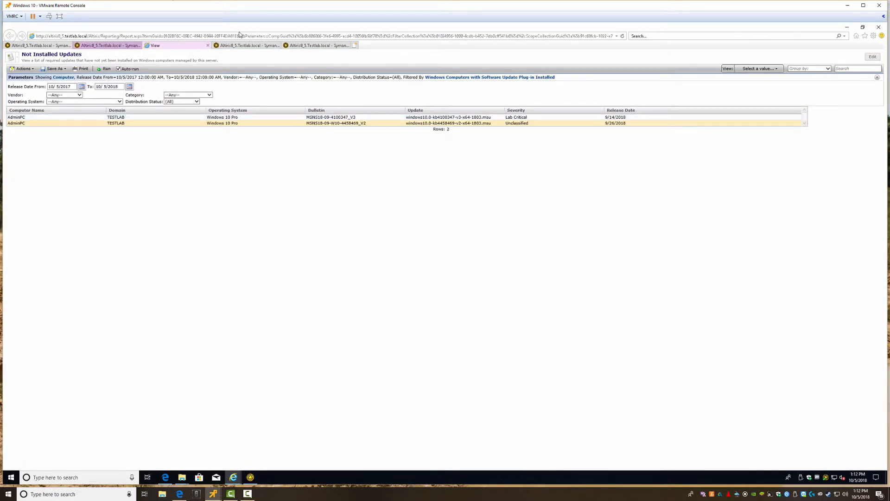
{"action": "key", "text": "alt+Tab"}
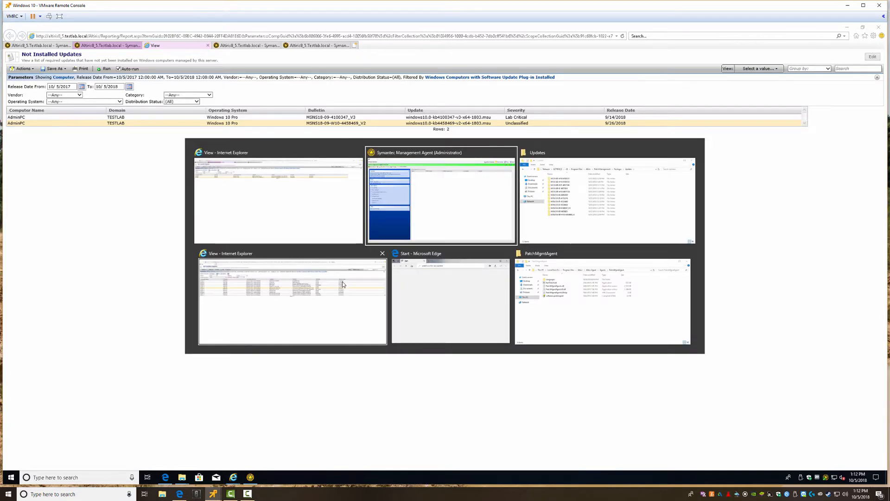
{"action": "key", "text": "alt+Tab"}
{"action": "key", "text": "alt+Tab"}
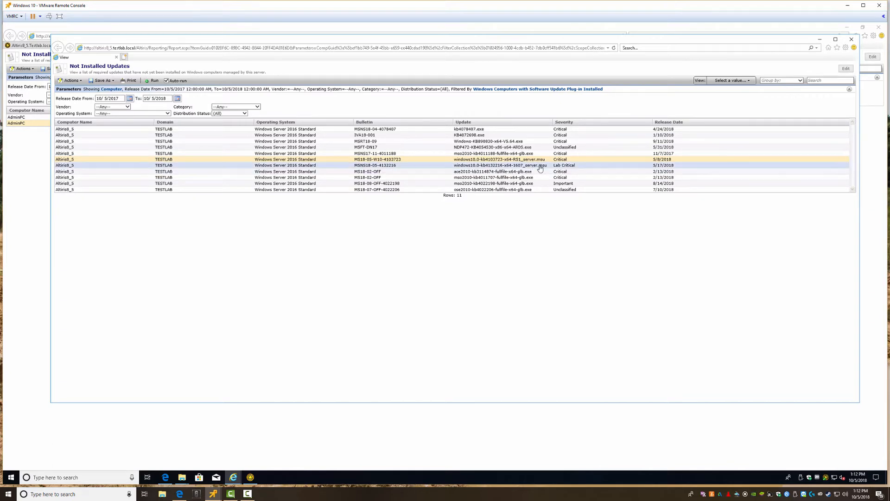
{"action": "left_click", "coordinate": [519, 165]}
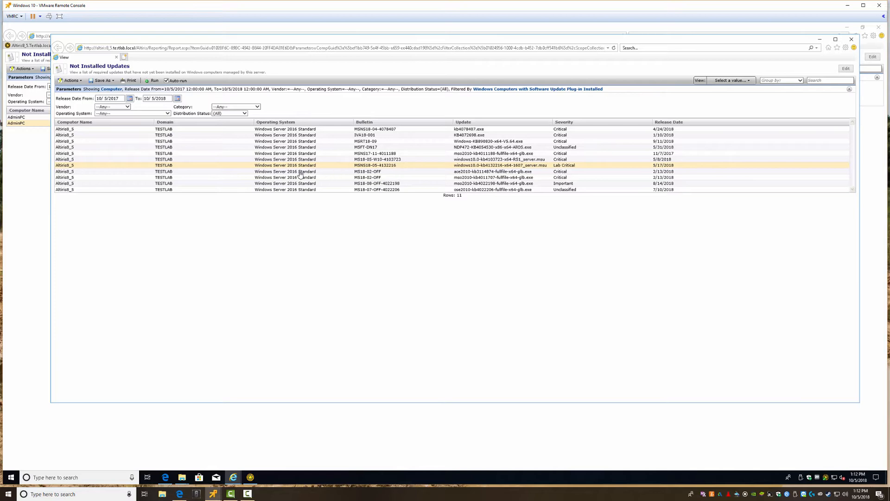
{"action": "left_click", "coordinate": [28, 175]}
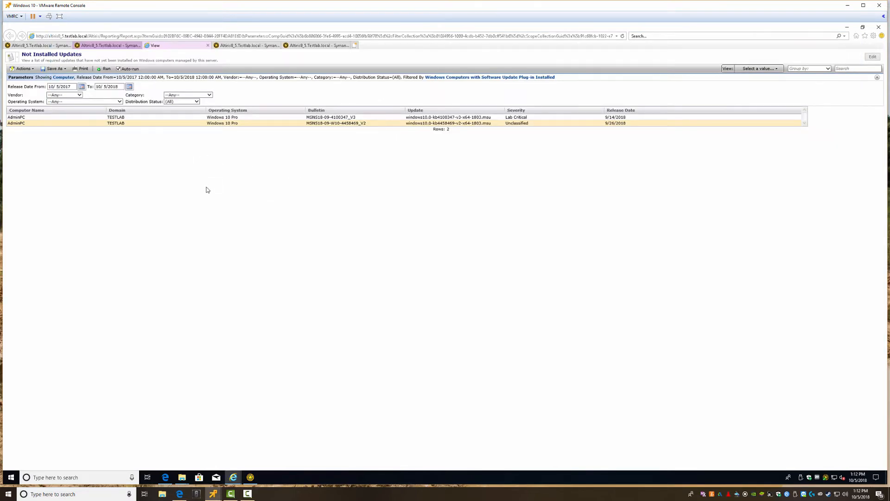
Step: Check the software updates listed in the Windows 10 client's Symantec Management Agent, and minimize the agent window
{"action": "key", "text": "alt+Tab"}
{"action": "key", "text": "alt+Tab"}
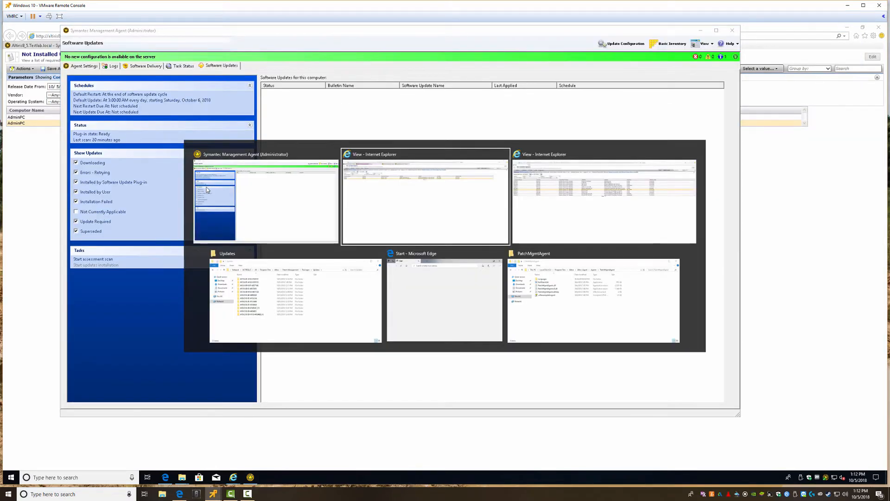
{"action": "key", "text": "alt+Tab"}
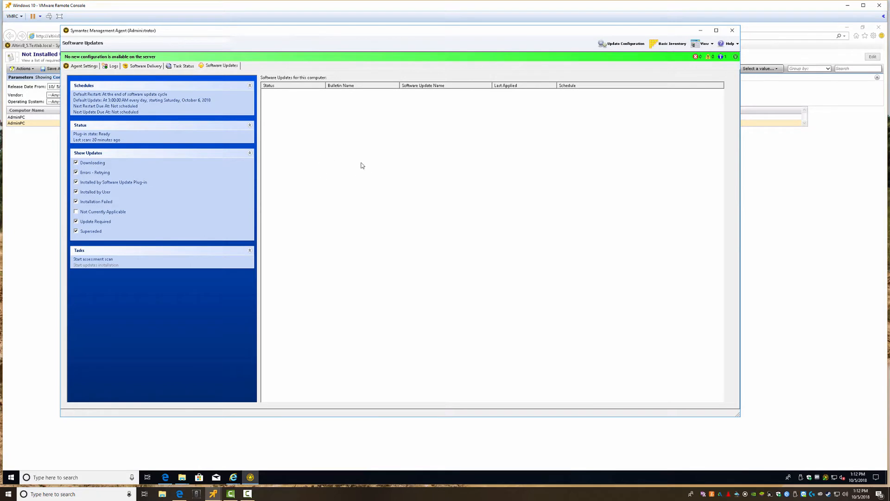
{"action": "left_click", "coordinate": [700, 30]}
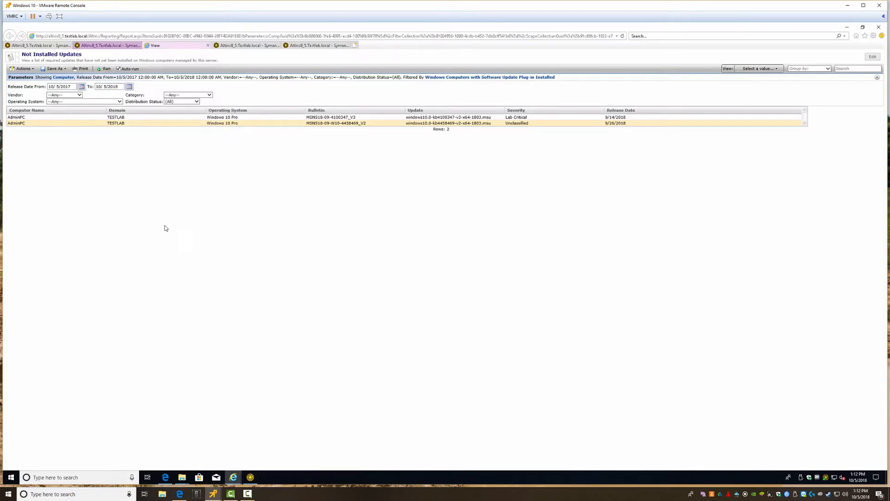
Step: Return to the console's policies view and refresh the tree of Windows software update policies
{"action": "left_click", "coordinate": [38, 46]}
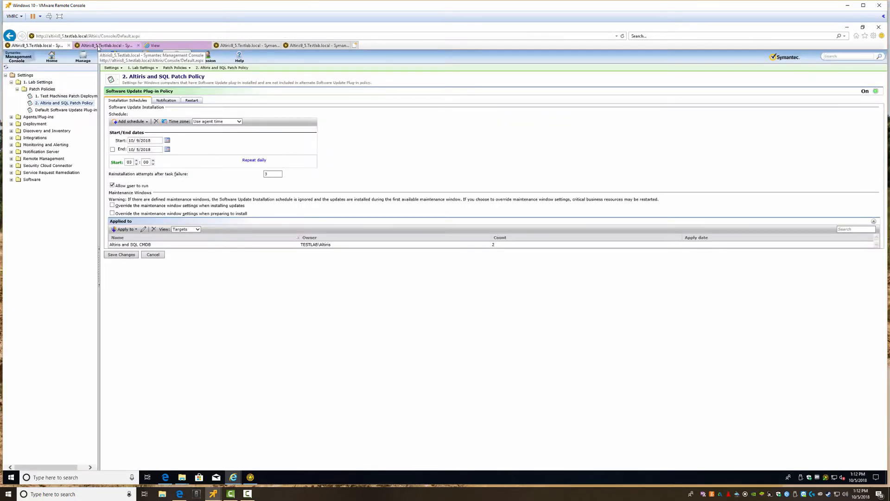
{"action": "left_click", "coordinate": [246, 45]}
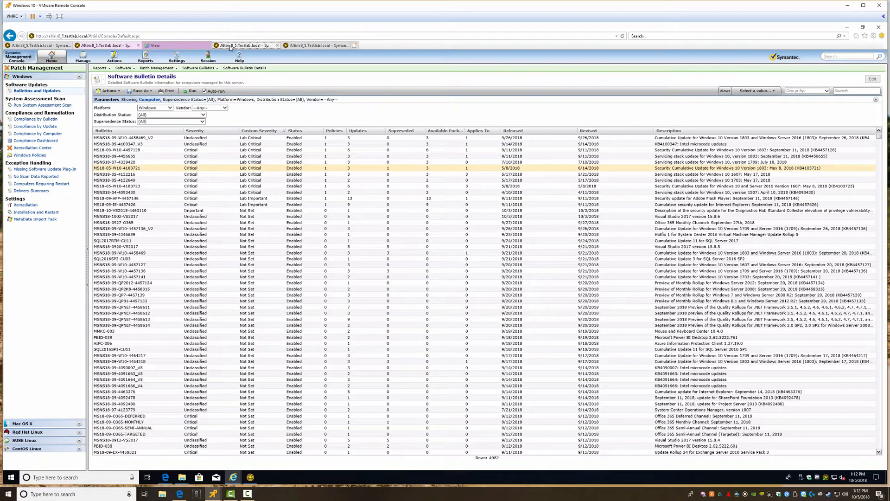
{"action": "left_click", "coordinate": [308, 46]}
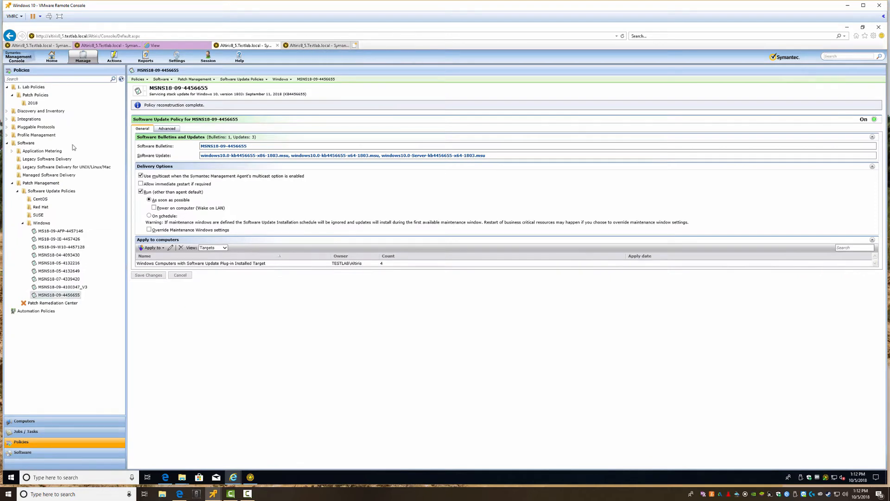
{"action": "left_click", "coordinate": [121, 79]}
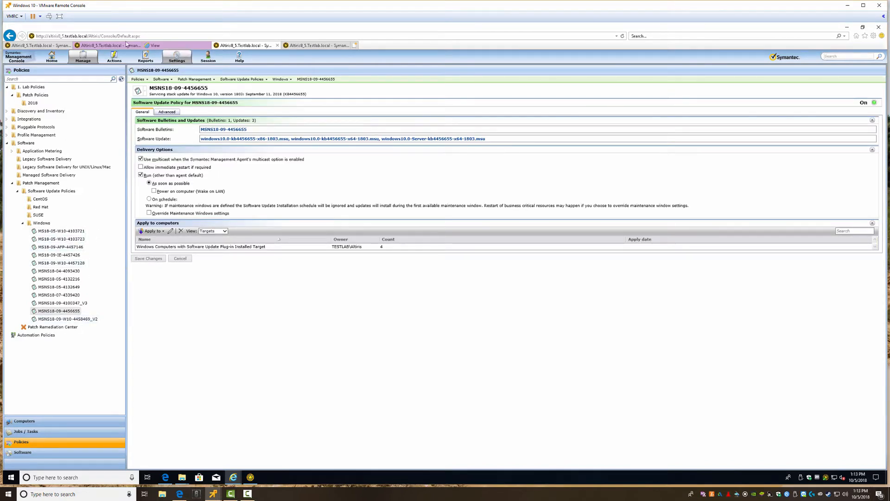
Step: Review the delivery options and target computers of software update policy MS18-05-W10-4103721
{"action": "left_click", "coordinate": [158, 46]}
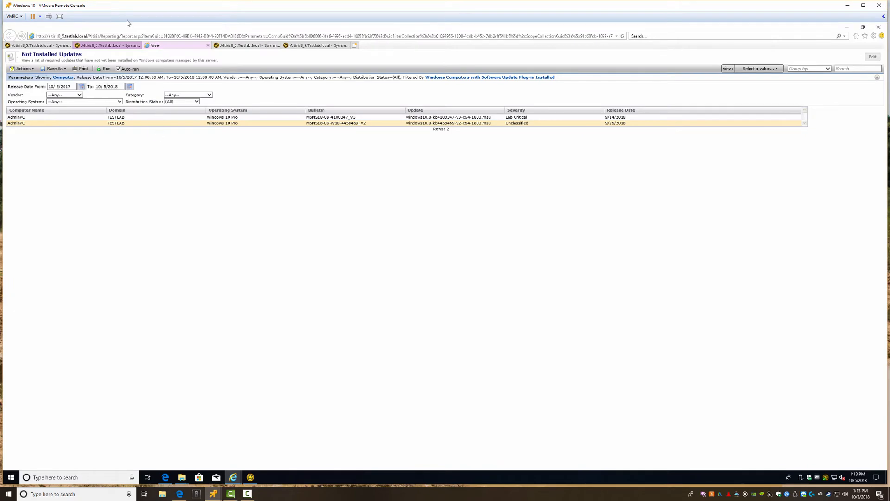
{"action": "left_click", "coordinate": [99, 45]}
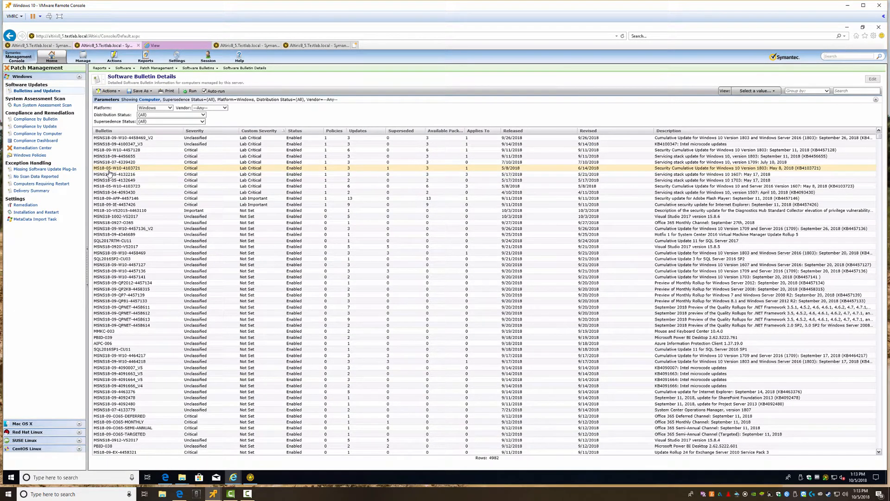
{"action": "left_click", "coordinate": [51, 46]}
{"action": "left_click", "coordinate": [105, 46]}
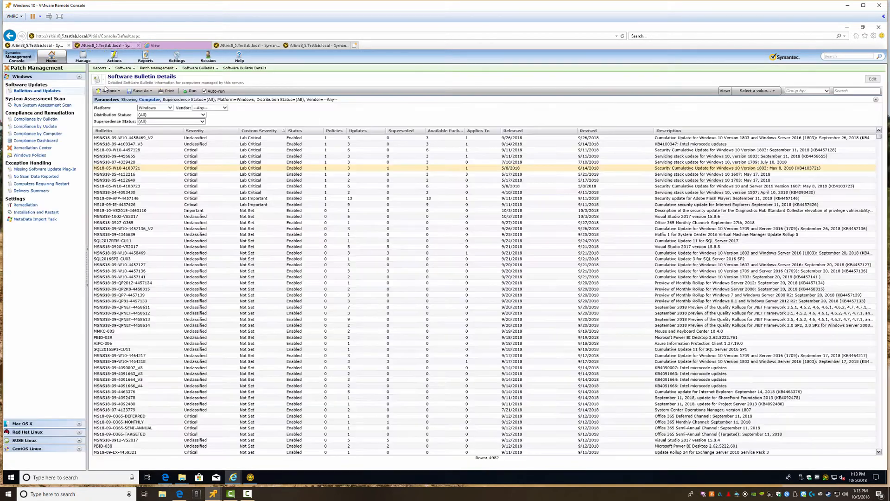
{"action": "left_click", "coordinate": [239, 44]}
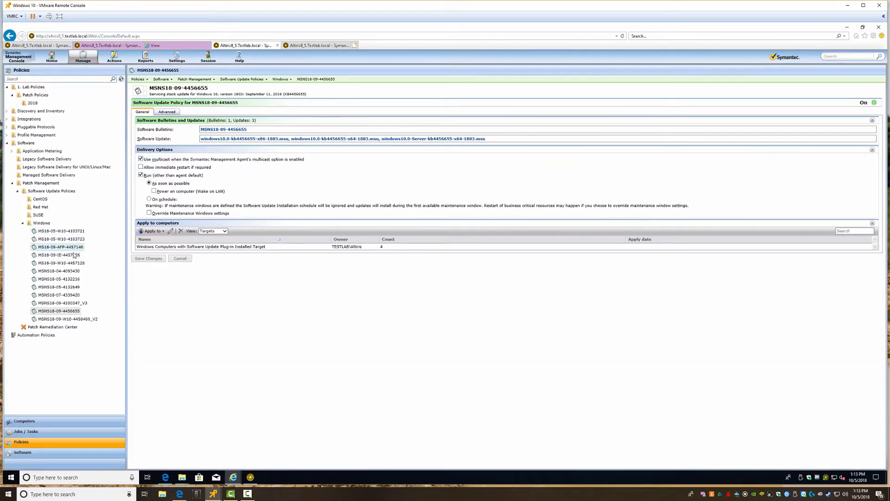
{"action": "left_click", "coordinate": [61, 231]}
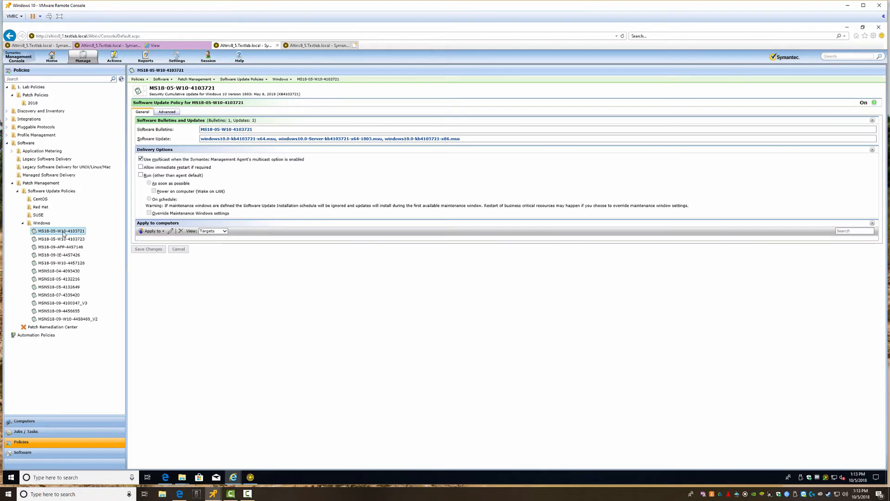
{"action": "left_click", "coordinate": [172, 113]}
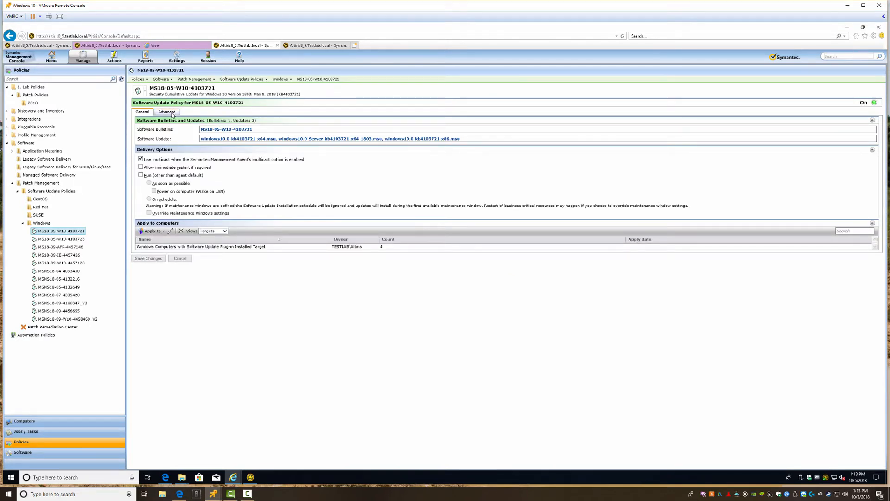
{"action": "left_click", "coordinate": [144, 113]}
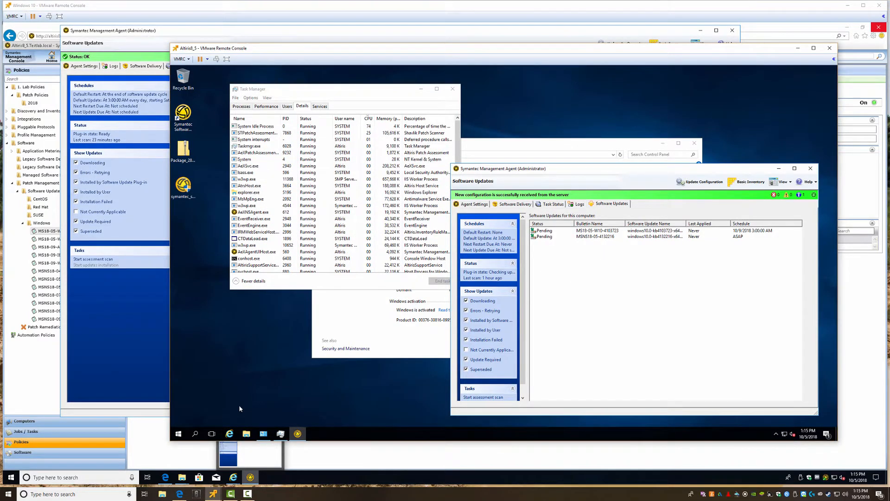
Step: Open Task Scheduler from the Windows administrative tools on the Altiris8_5 server
{"action": "left_click", "coordinate": [181, 432]}
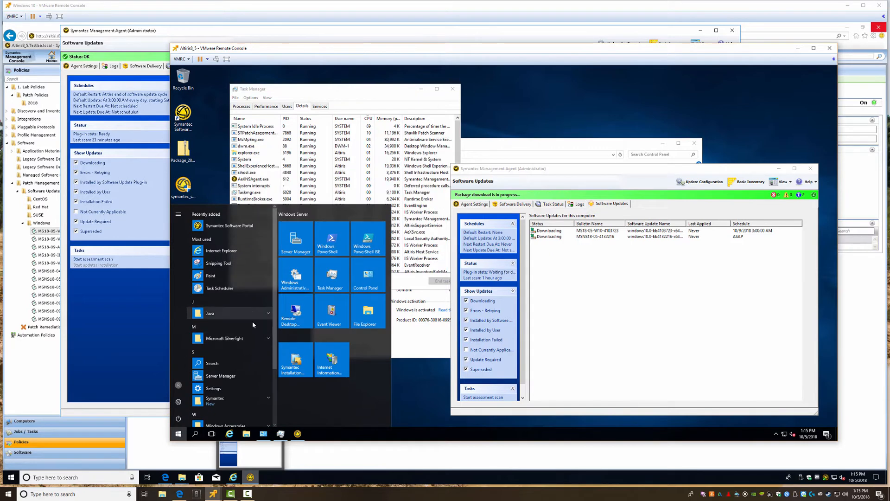
{"action": "scroll", "coordinate": [246, 374], "scroll_direction": "down", "scroll_amount": 2}
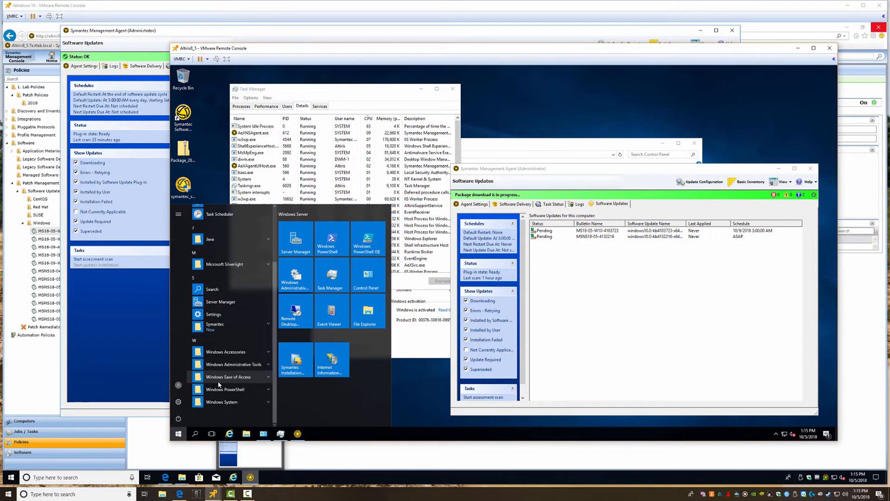
{"action": "left_click", "coordinate": [236, 364]}
{"action": "scroll", "coordinate": [232, 366], "scroll_direction": "down", "scroll_amount": 5}
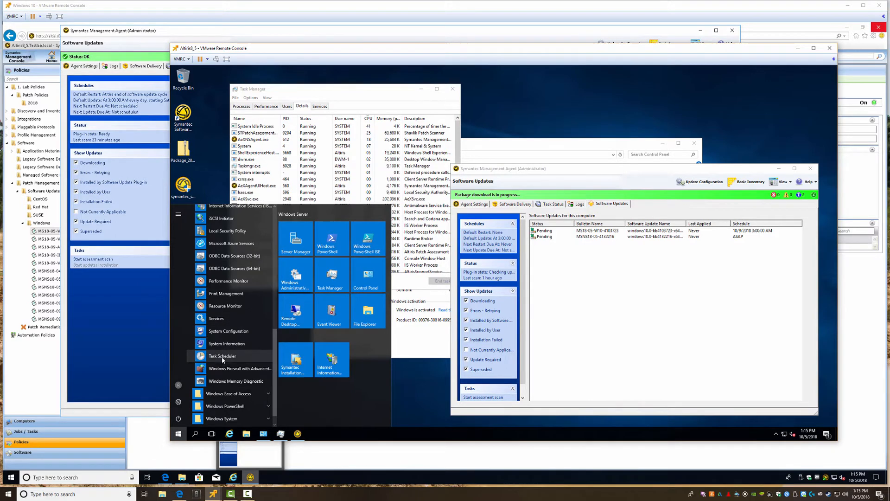
{"action": "left_click", "coordinate": [225, 359]}
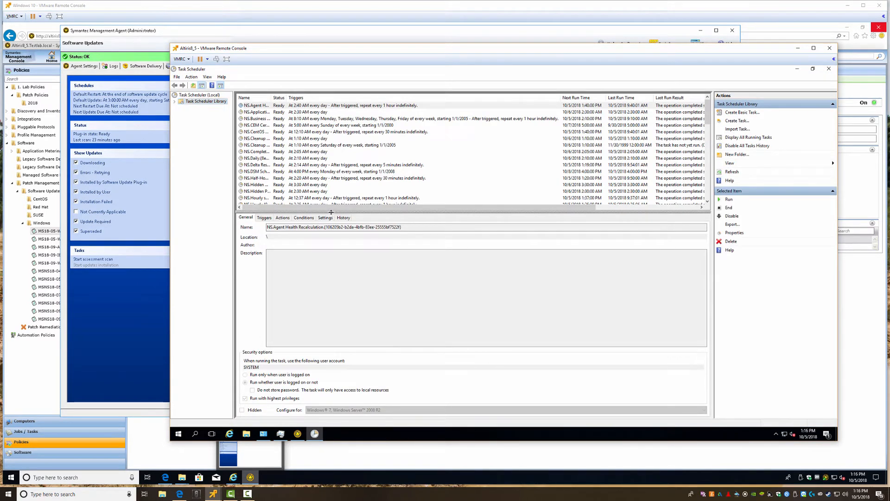
Step: Examine the trigger of the NS.Windows Patch Remediation Settings task with the task list and Name column enlarged, and close Task Scheduler
{"action": "left_click_drag", "start_coordinate": [331, 212], "coordinate": [335, 310]}
{"action": "scroll", "coordinate": [336, 244], "scroll_direction": "down", "scroll_amount": 5}
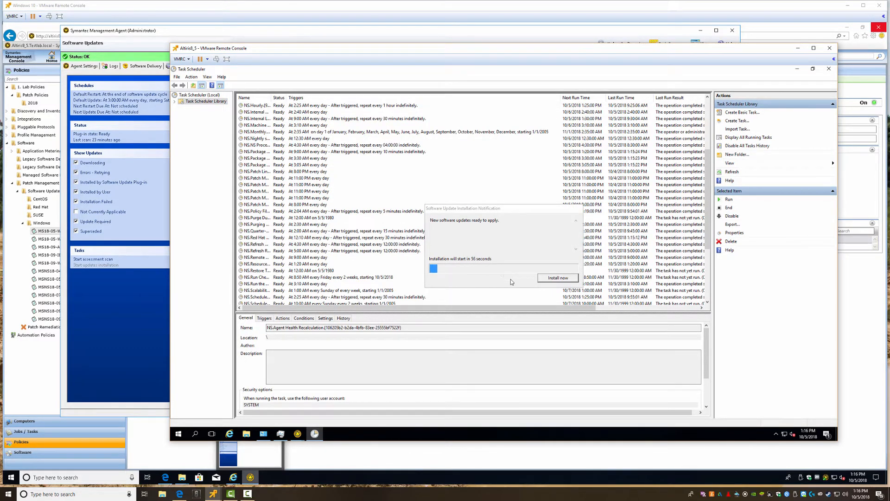
{"action": "scroll", "coordinate": [354, 271], "scroll_direction": "down", "scroll_amount": 5}
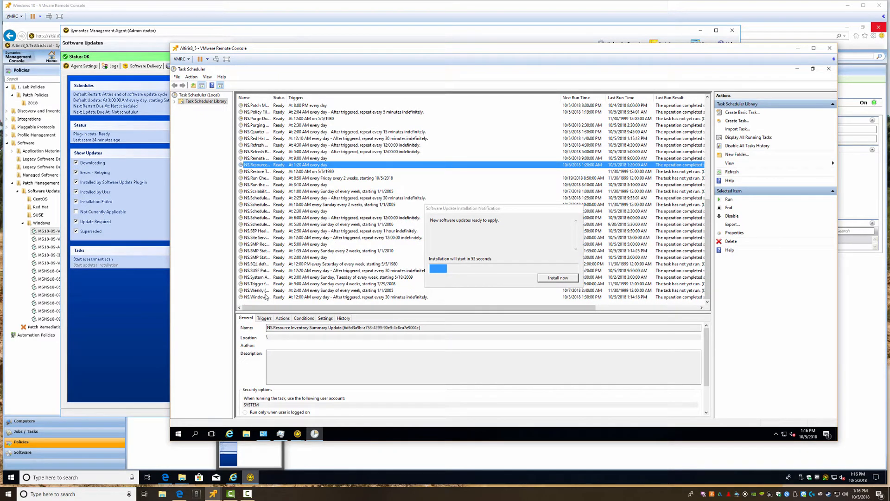
{"action": "left_click_drag", "start_coordinate": [274, 95], "coordinate": [374, 95]}
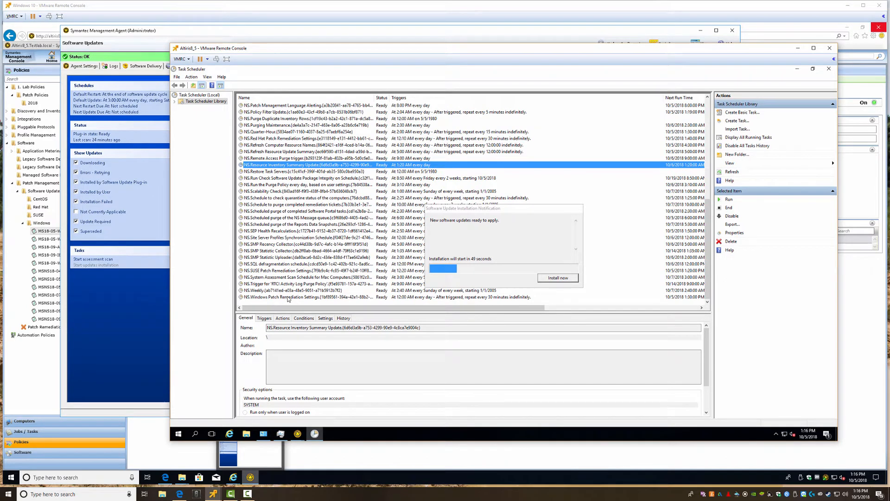
{"action": "left_click", "coordinate": [288, 299]}
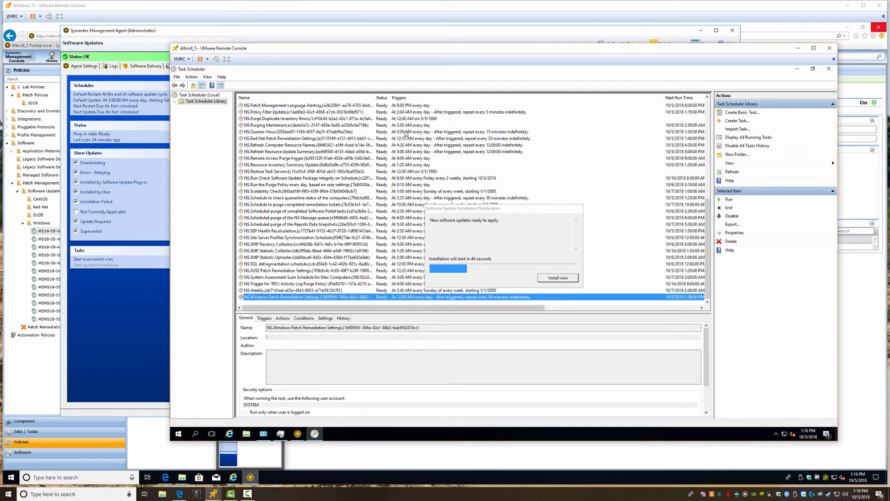
{"action": "left_click", "coordinate": [829, 69]}
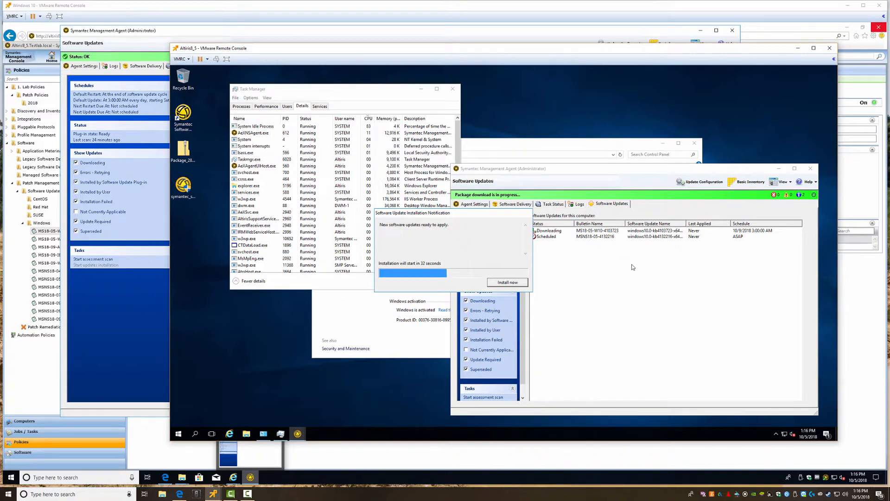
{"action": "left_click", "coordinate": [553, 237]}
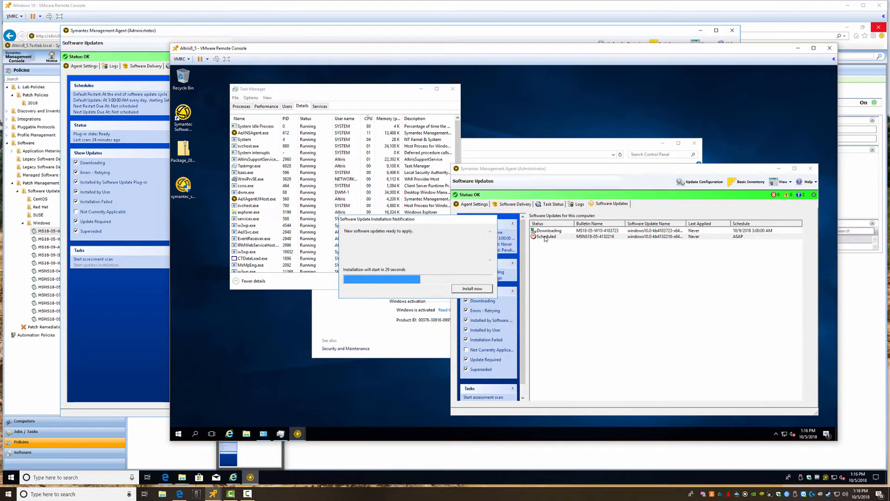
{"action": "left_click", "coordinate": [546, 237]}
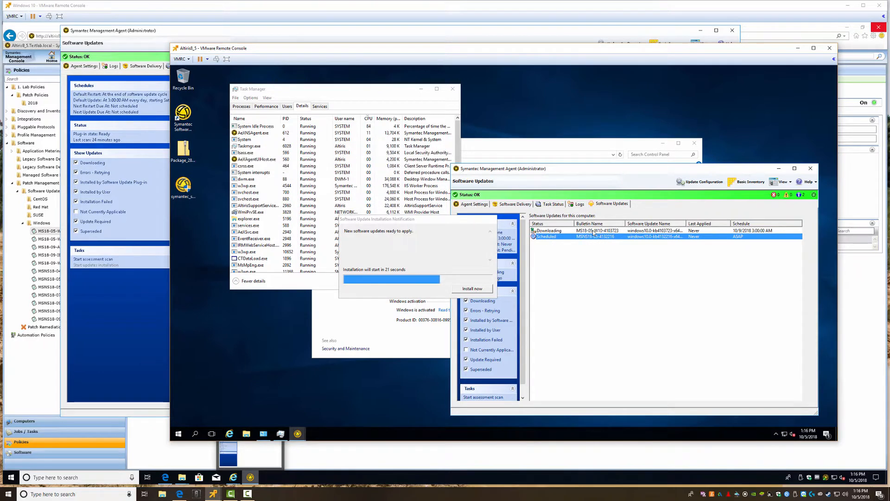
{"action": "left_click", "coordinate": [597, 232]}
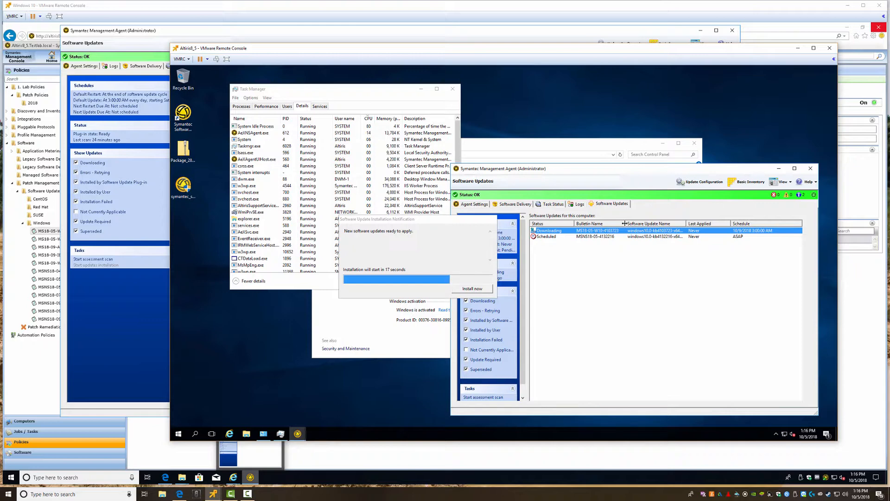
{"action": "left_click", "coordinate": [602, 238]}
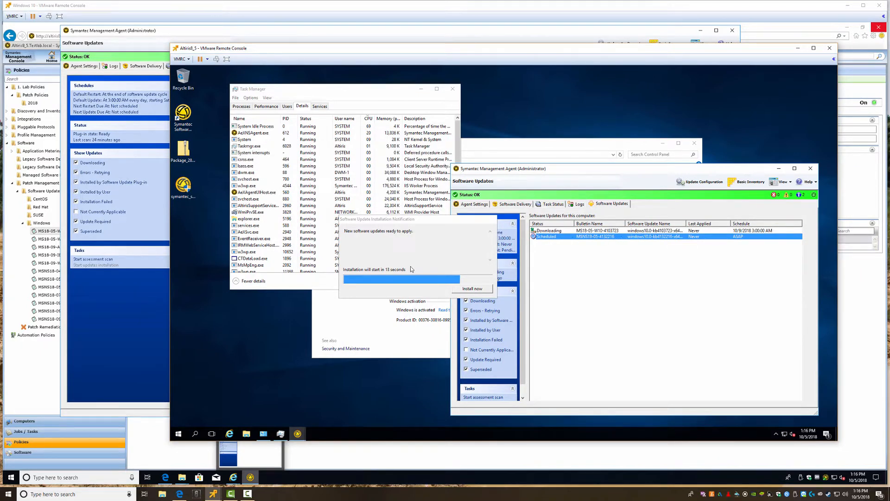
{"action": "left_click", "coordinate": [471, 288]}
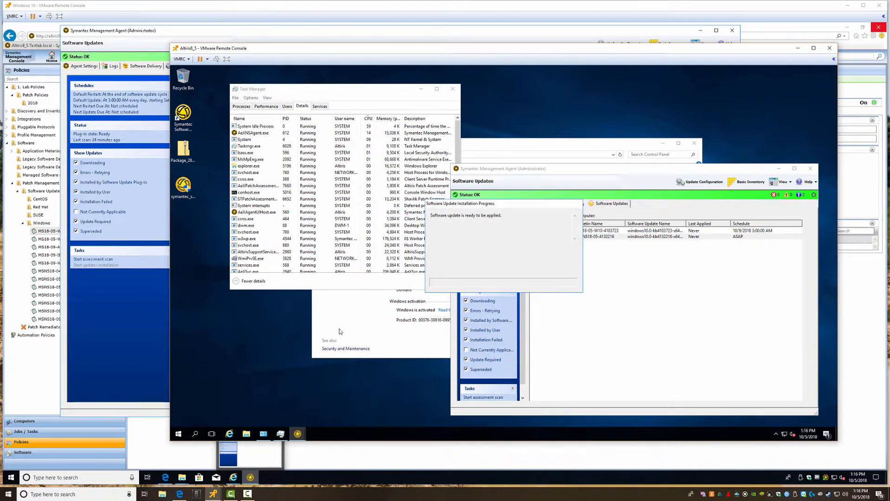
Step: Switch to the Windows 10 client and update its Symantec Management Agent configuration to retrieve the assigned software updates
{"action": "left_click", "coordinate": [133, 333]}
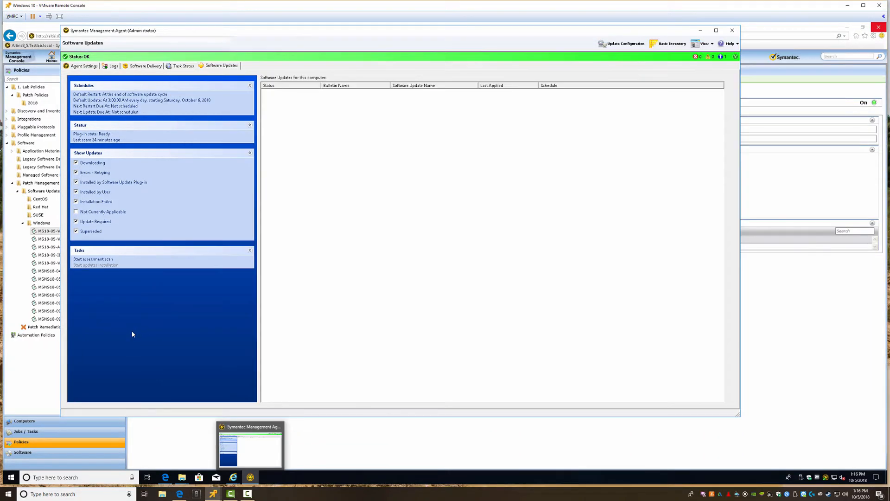
{"action": "left_click", "coordinate": [621, 47]}
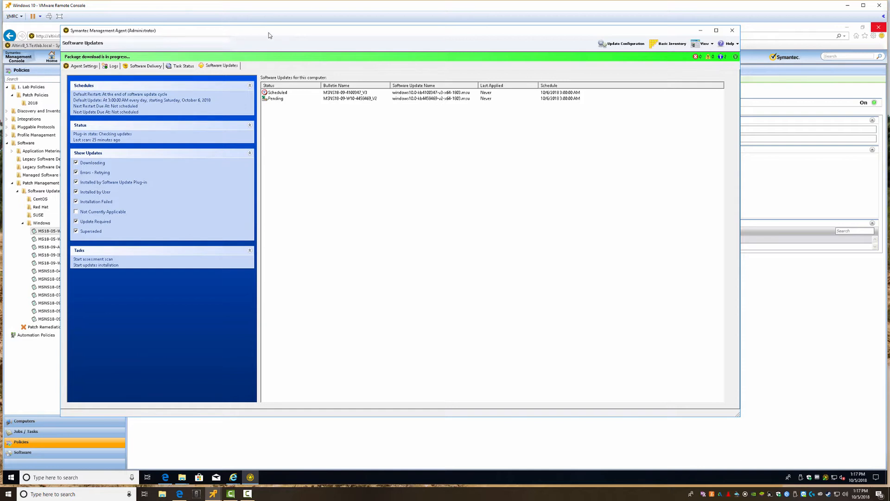
{"action": "left_click_drag", "start_coordinate": [276, 34], "coordinate": [273, 44]}
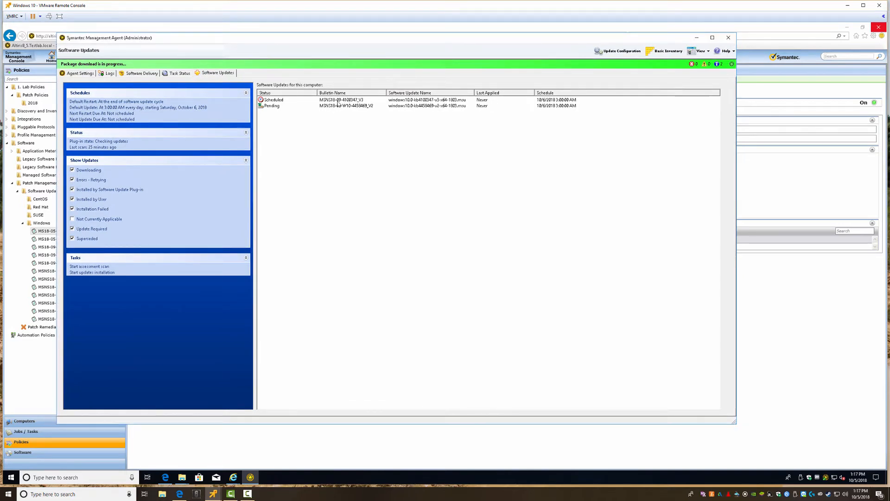
Step: Switch to the SQL virtual machine, unlock it with the account password, and update its Symantec Management Agent configuration
{"action": "mouse_move", "coordinate": [213, 494]}
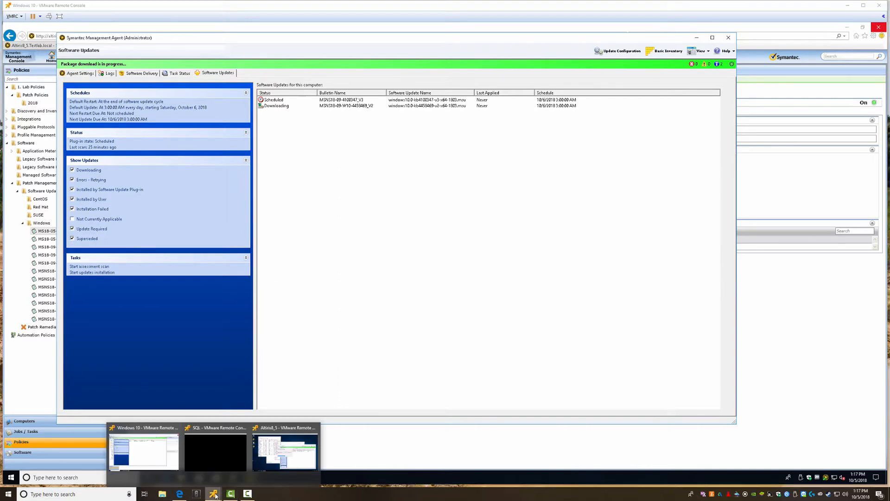
{"action": "left_click", "coordinate": [211, 452]}
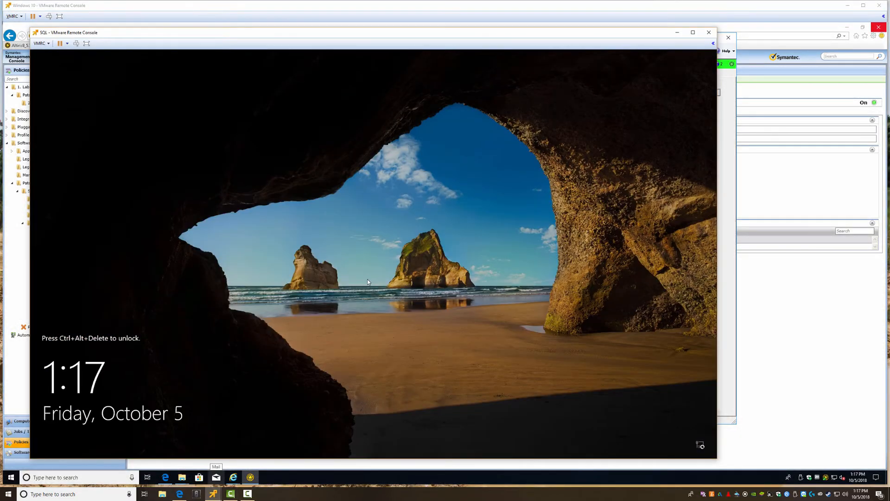
{"action": "key", "text": "ctrl+alt+Insert"}
{"action": "type", "text": "****"}
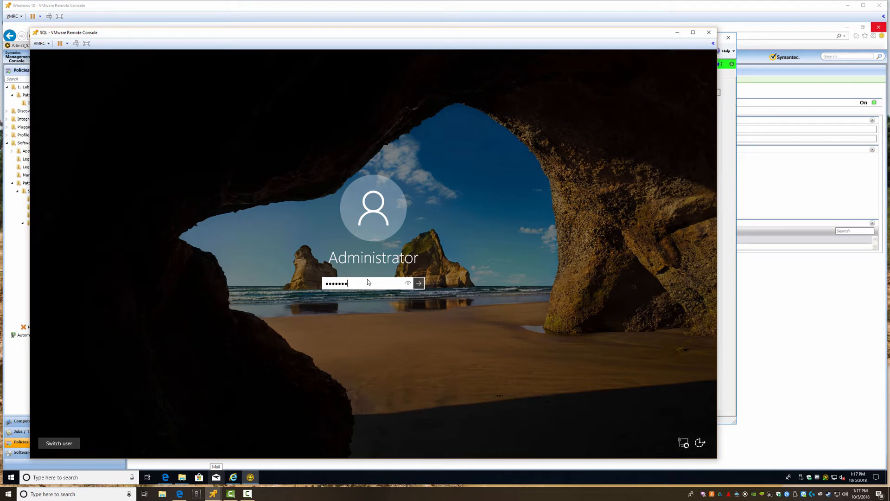
{"action": "type", "text": "***"}
{"action": "key", "text": "Return"}
{"action": "left_click", "coordinate": [503, 168]}
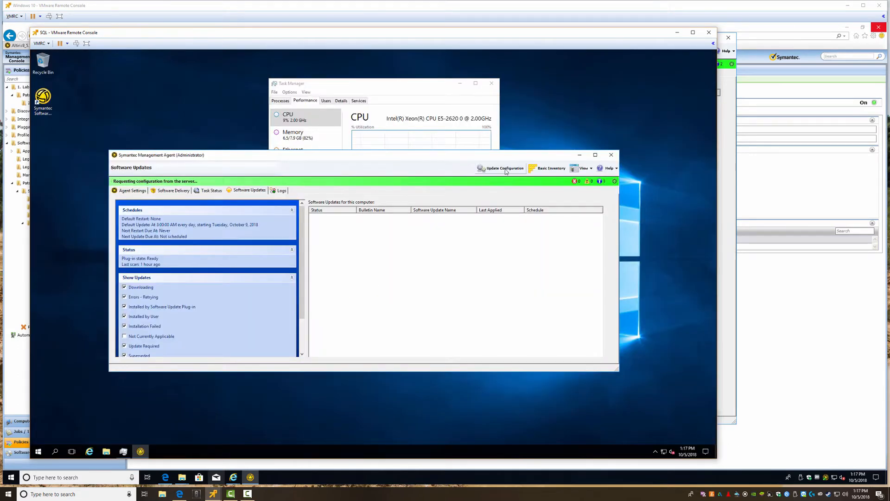
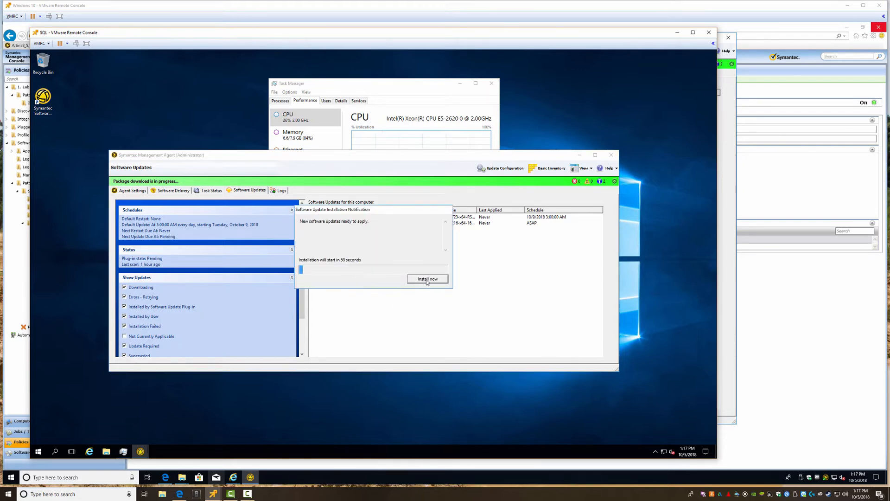
Step: Start the ready software update installation immediately on the SQL server and move the progress and agent windows clear of each other
{"action": "left_click", "coordinate": [427, 279]}
{"action": "left_click_drag", "start_coordinate": [385, 207], "coordinate": [468, 250]}
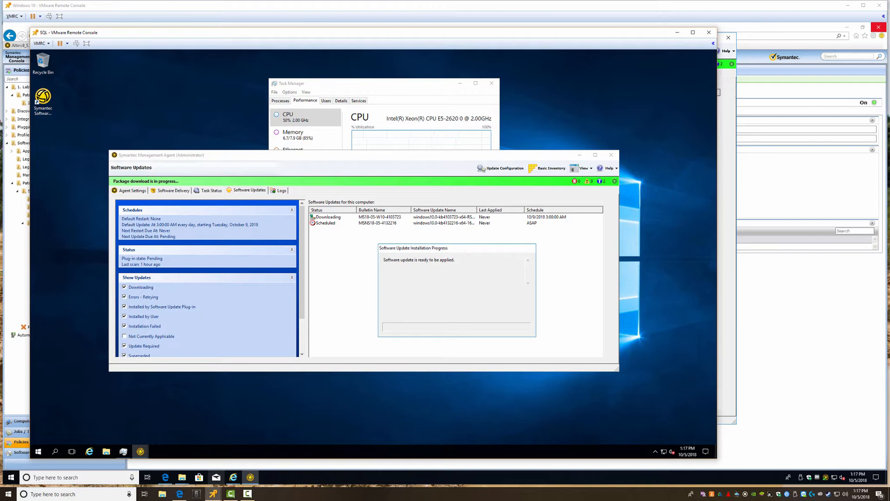
{"action": "left_click_drag", "start_coordinate": [461, 250], "coordinate": [577, 87]}
{"action": "left_click", "coordinate": [454, 260]}
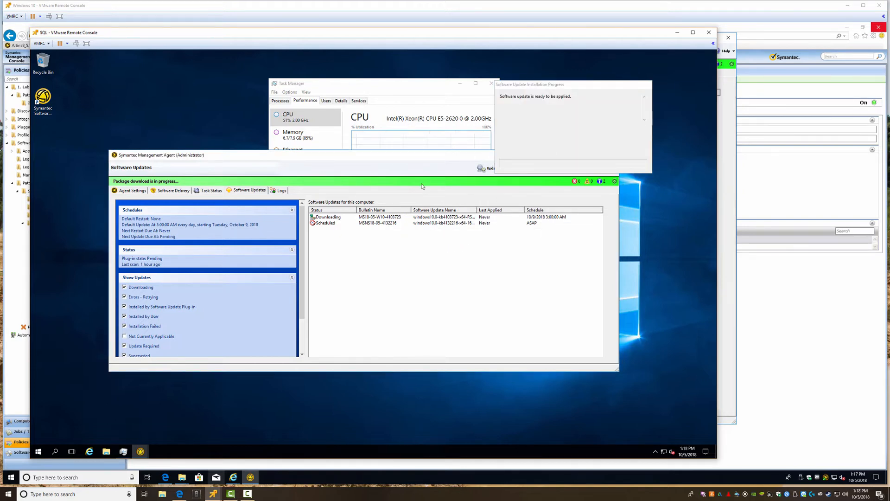
{"action": "left_click_drag", "start_coordinate": [419, 159], "coordinate": [429, 199]}
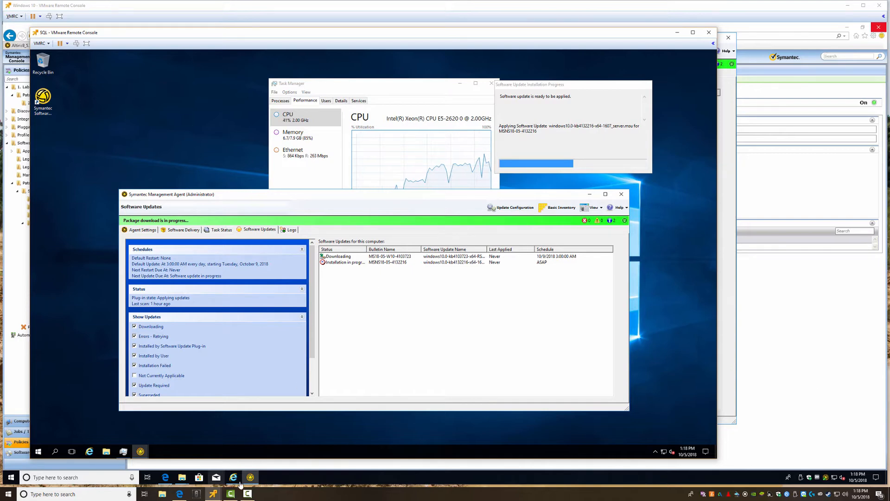
Step: Check the Windows System Assessment Scan delivery and the software update list in the Windows 10 client's Symantec Management Agent
{"action": "left_click", "coordinate": [214, 495]}
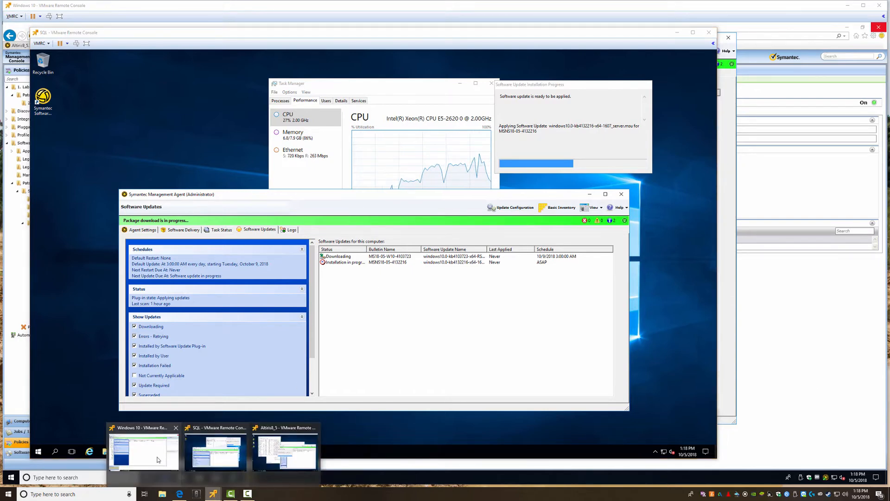
{"action": "left_click", "coordinate": [144, 450]}
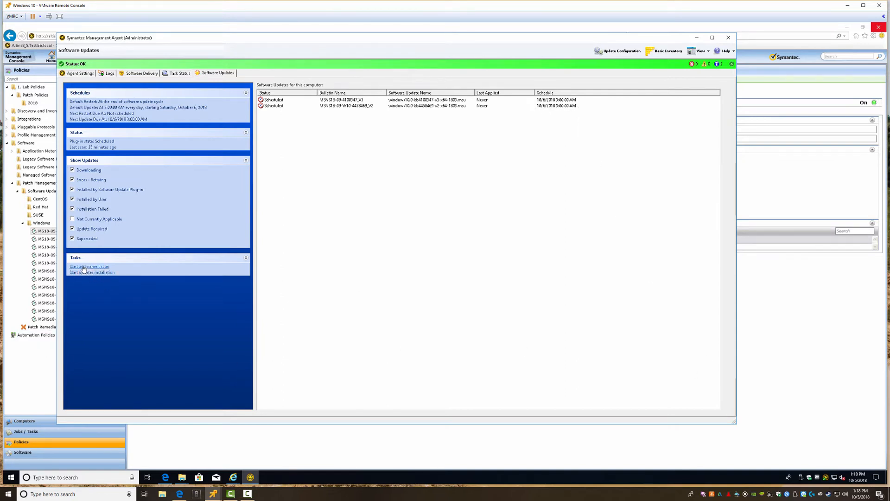
{"action": "left_click", "coordinate": [130, 74]}
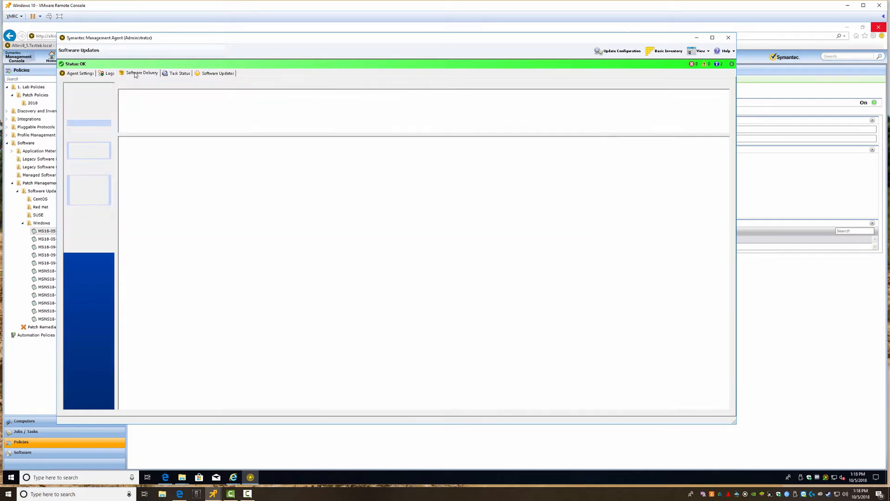
{"action": "left_click", "coordinate": [175, 101]}
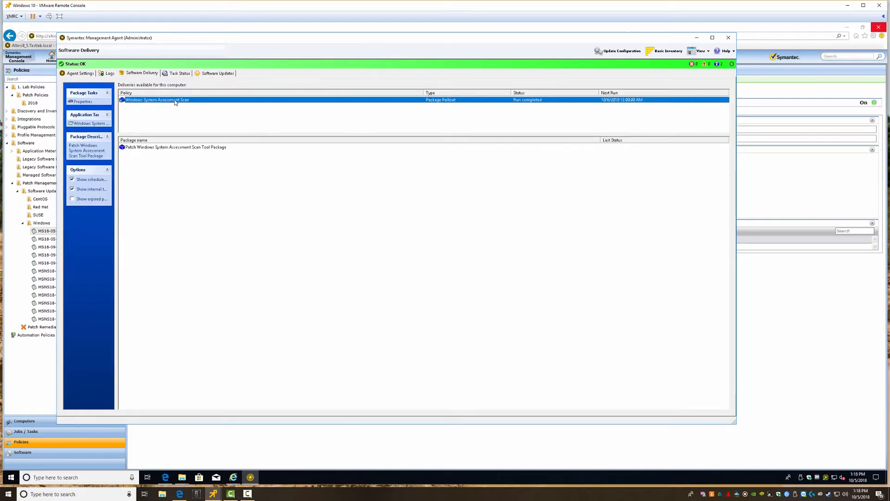
{"action": "left_click", "coordinate": [216, 73]}
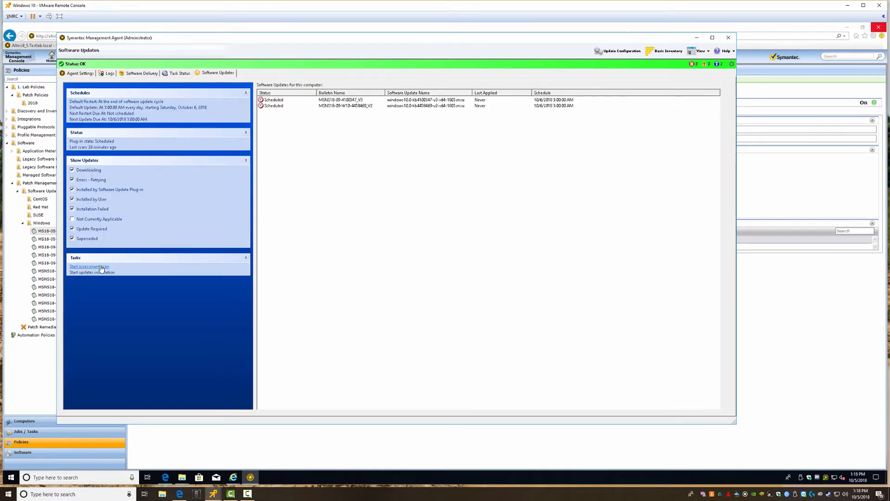
Step: Open Task Manager on the Windows 10 client and show the detailed process list sorted by CPU usage
{"action": "right_click", "coordinate": [304, 480]}
{"action": "left_click", "coordinate": [333, 453]}
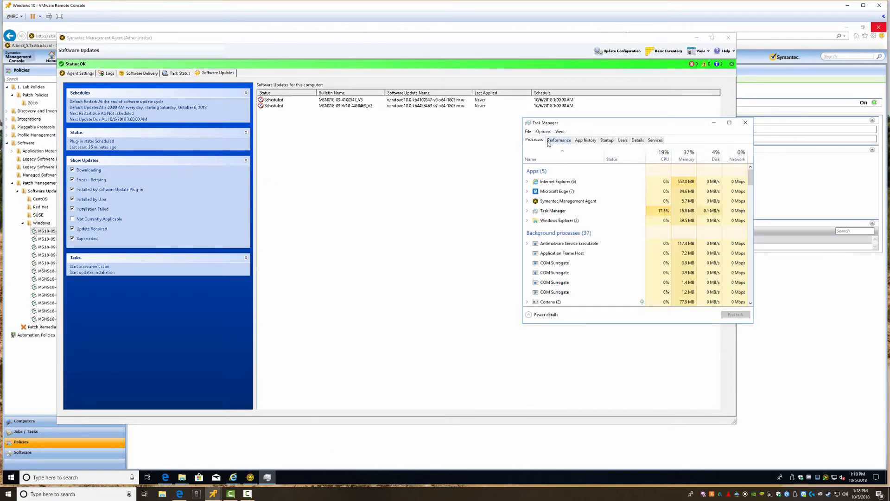
{"action": "left_click", "coordinate": [638, 140]}
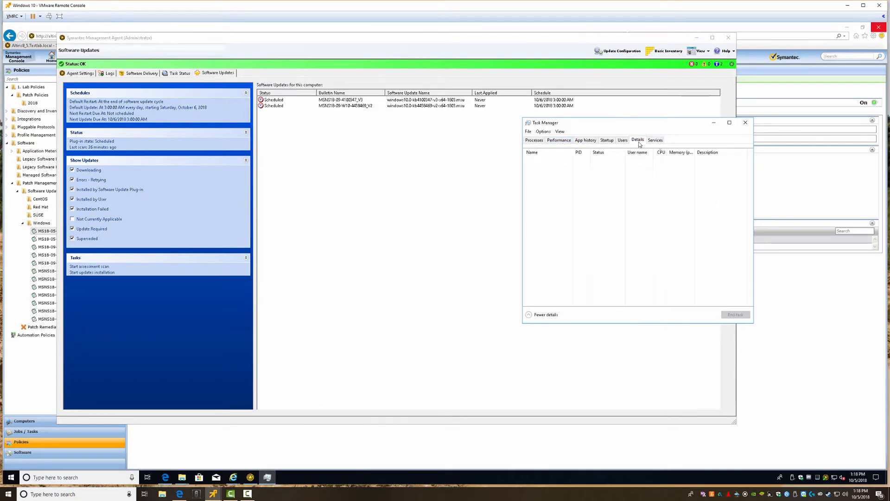
{"action": "left_click", "coordinate": [661, 152]}
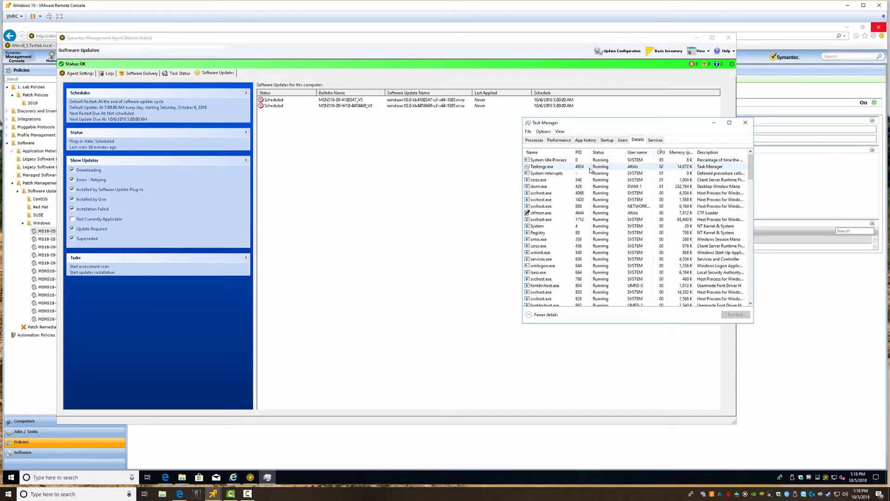
Step: Start the Windows 10 client's updates installation immediately while monitoring STPatchAssessmentSrv.exe in an enlarged Task Manager with a wider Name column
{"action": "left_click", "coordinate": [92, 272]}
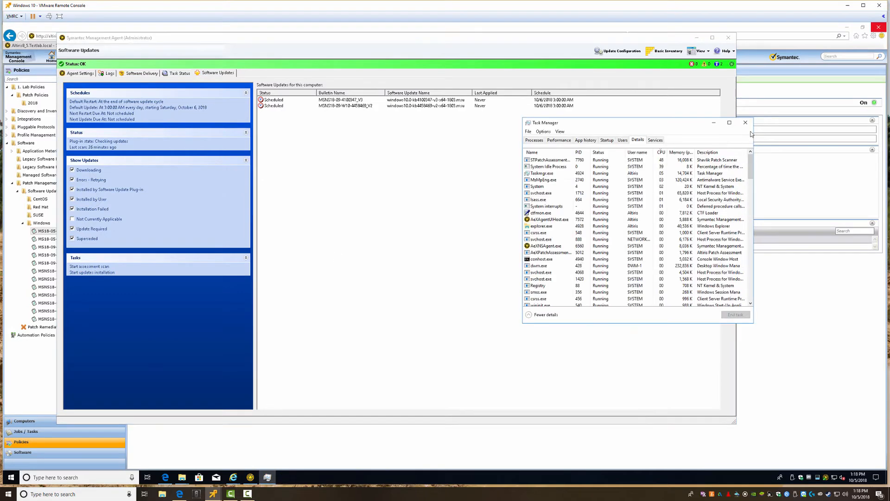
{"action": "left_click", "coordinate": [742, 169]}
{"action": "left_click", "coordinate": [577, 159]}
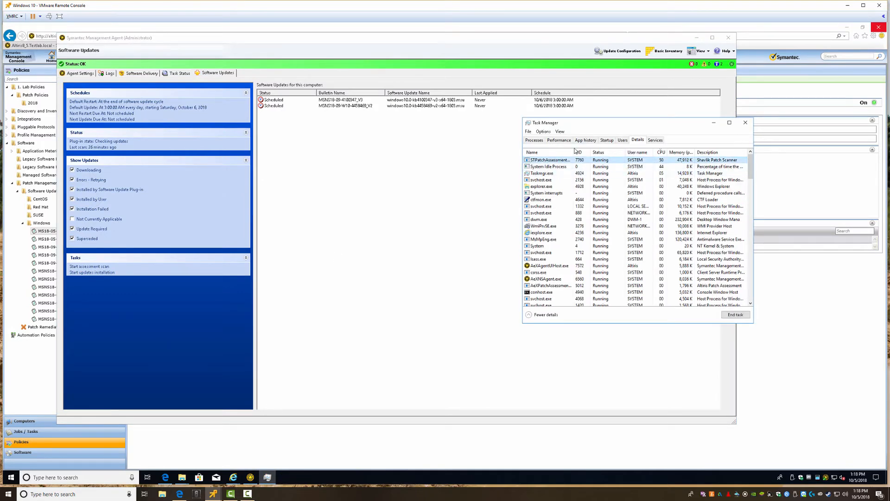
{"action": "left_click_drag", "start_coordinate": [582, 151], "coordinate": [609, 151]}
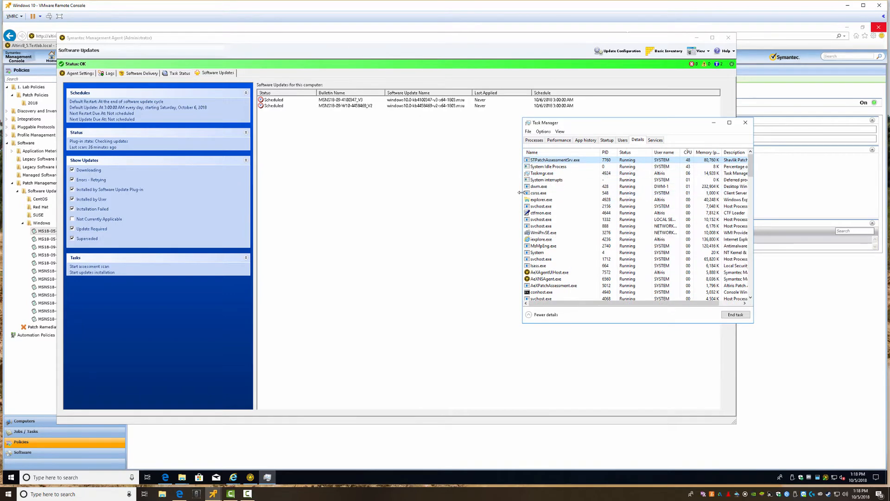
{"action": "left_click_drag", "start_coordinate": [522, 192], "coordinate": [423, 192]}
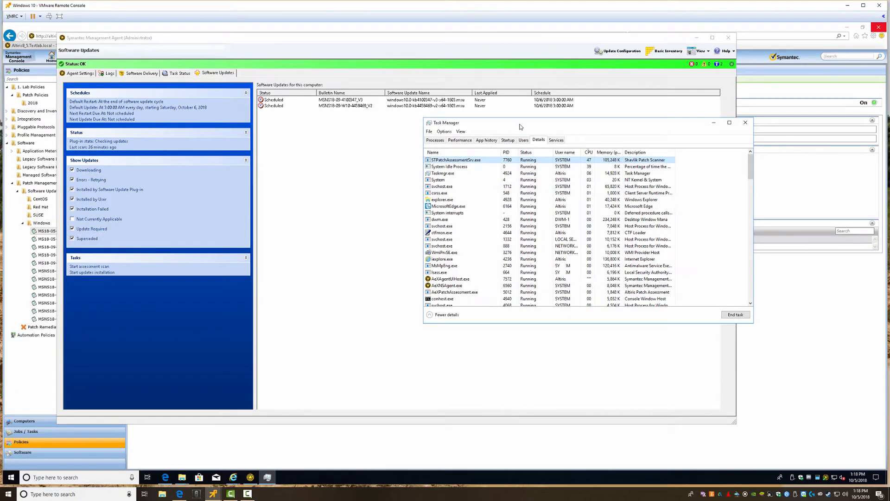
{"action": "left_click_drag", "start_coordinate": [522, 122], "coordinate": [417, 166]}
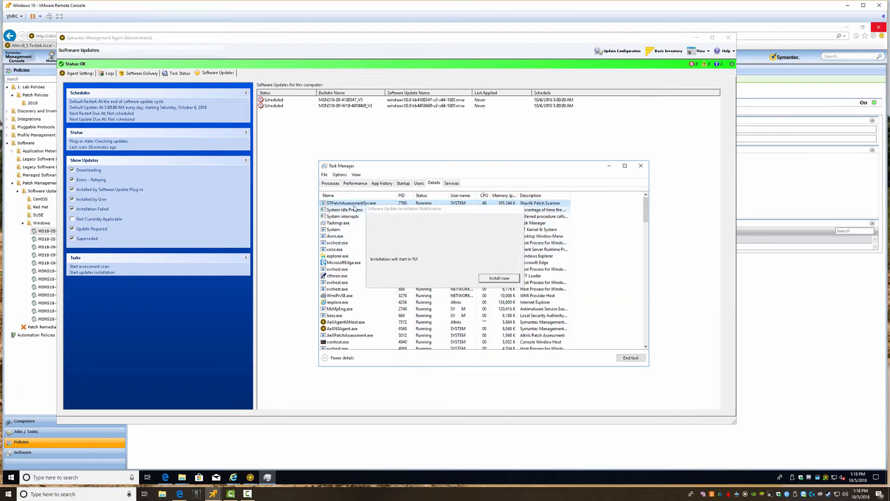
{"action": "left_click", "coordinate": [499, 278]}
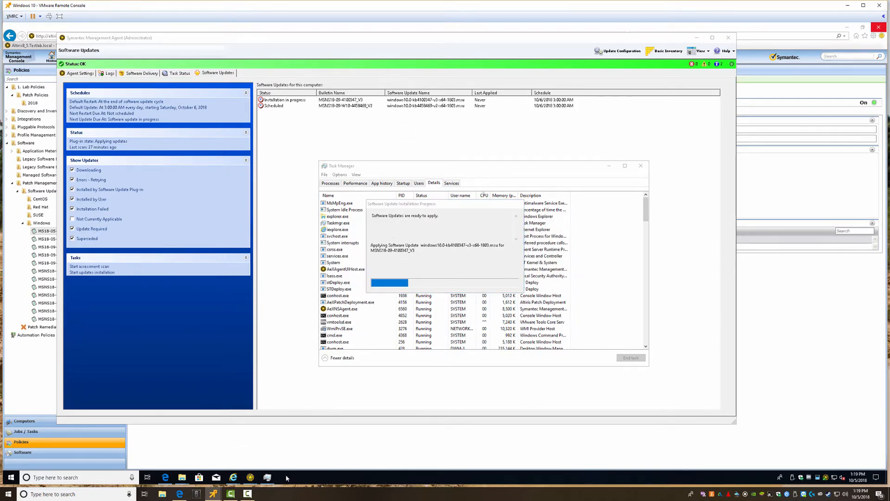
Step: Bring up the PatchMgmtAgent folder, arrange it apart from the installation progress window, and minimize Task Manager
{"action": "mouse_move", "coordinate": [183, 479]}
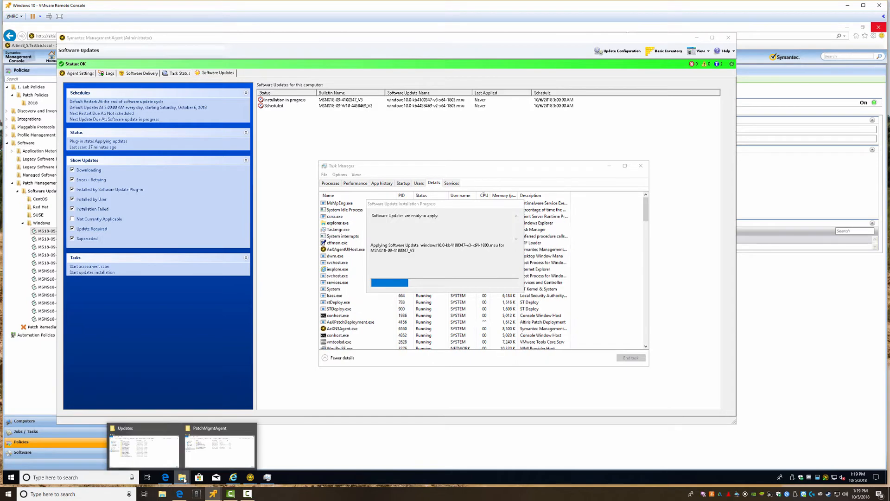
{"action": "left_click", "coordinate": [219, 446]}
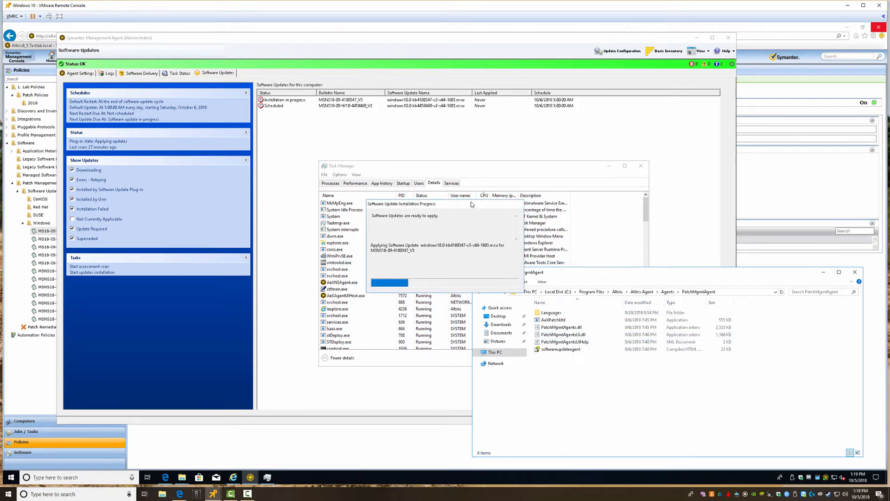
{"action": "left_click_drag", "start_coordinate": [469, 204], "coordinate": [652, 87]}
{"action": "left_click_drag", "start_coordinate": [621, 275], "coordinate": [613, 230]}
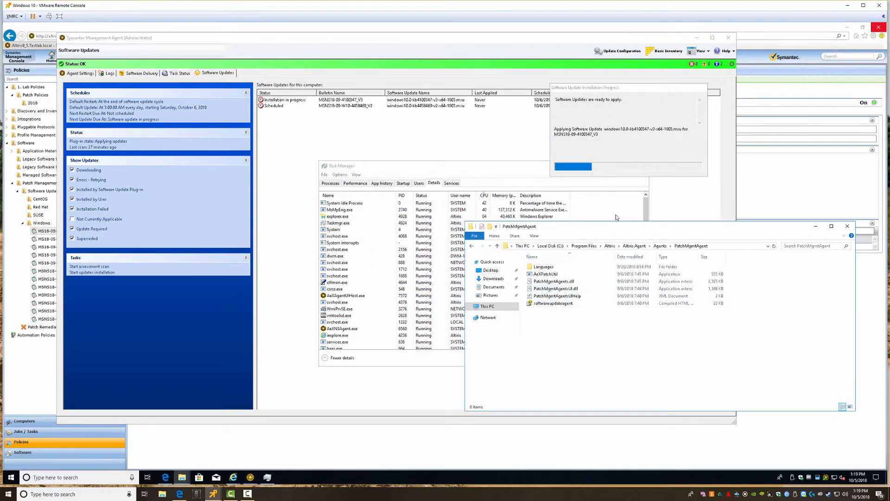
{"action": "left_click_drag", "start_coordinate": [611, 226], "coordinate": [602, 252]}
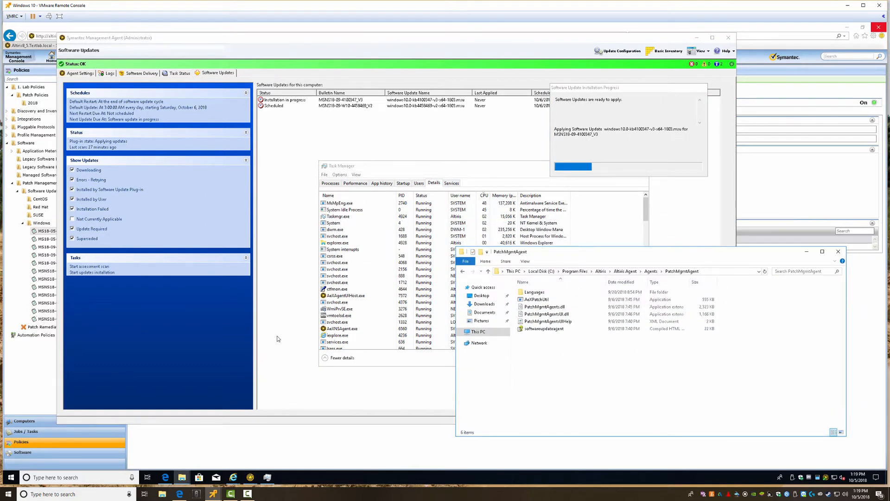
{"action": "left_click", "coordinate": [605, 94]}
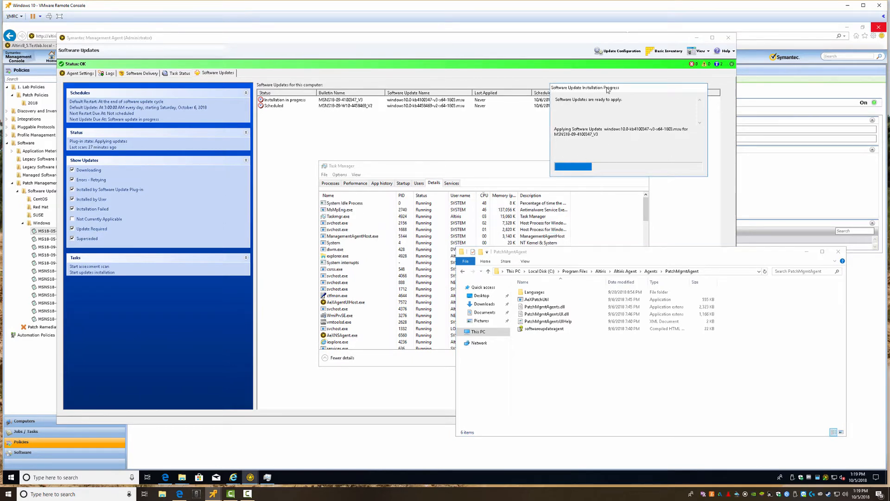
{"action": "left_click", "coordinate": [455, 170]}
{"action": "left_click_drag", "start_coordinate": [525, 171], "coordinate": [522, 197]}
{"action": "left_click", "coordinate": [608, 193]}
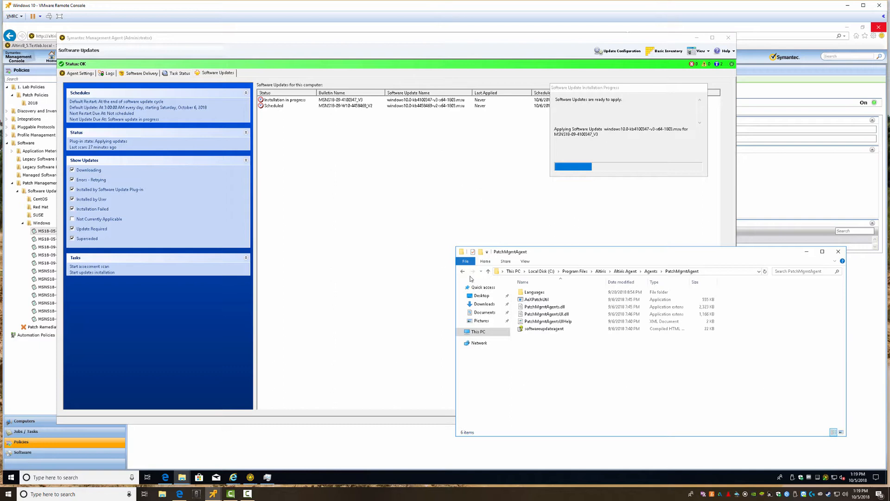
{"action": "left_click", "coordinate": [212, 494]}
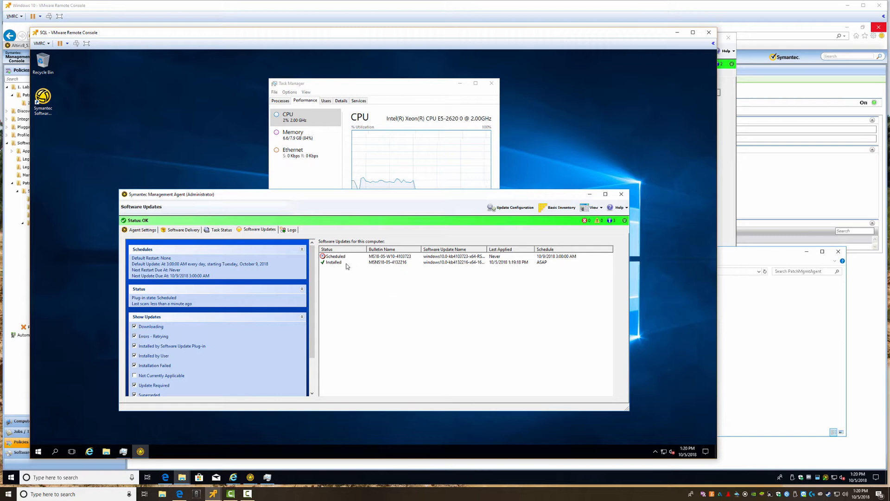
{"action": "left_click", "coordinate": [332, 262]}
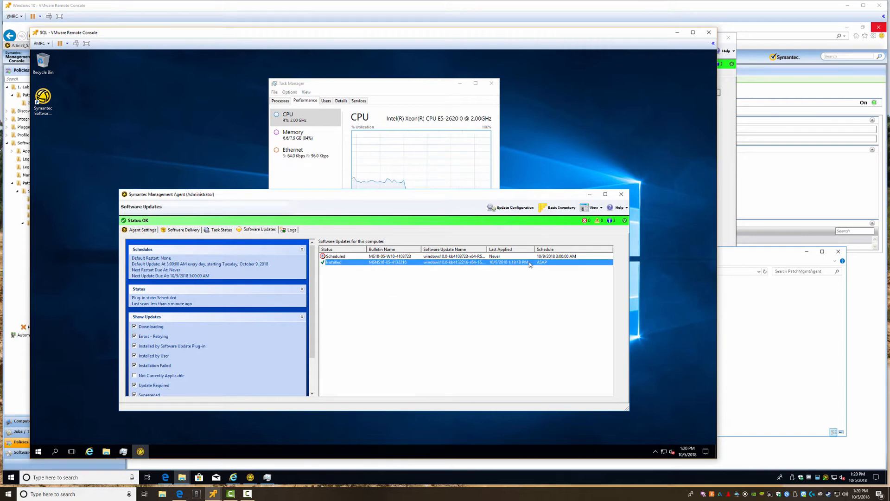
Step: Update the SQL server's agent configuration and check the schedule of update MS18-05-W10-4103723
{"action": "left_click", "coordinate": [512, 208]}
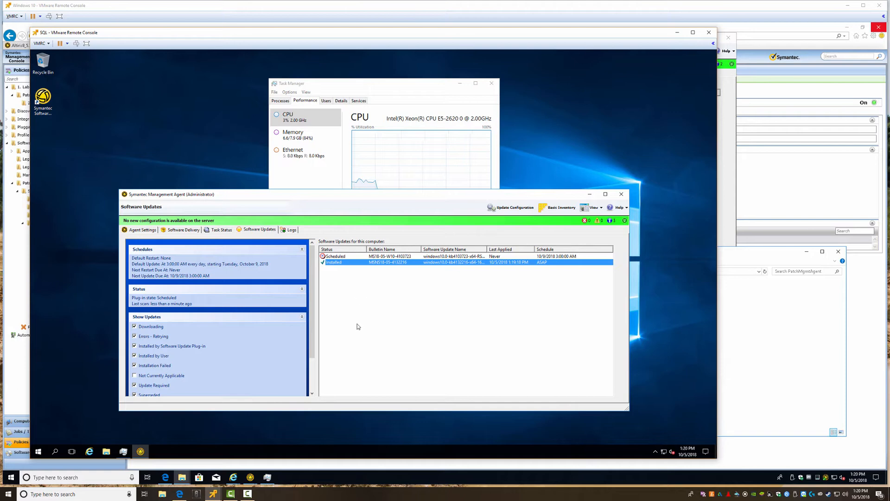
{"action": "left_click", "coordinate": [335, 256]}
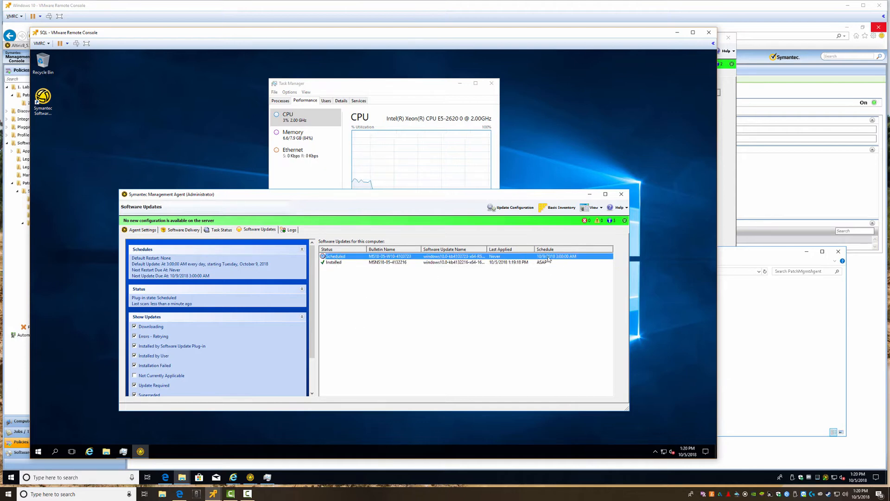
{"action": "left_click", "coordinate": [399, 314]}
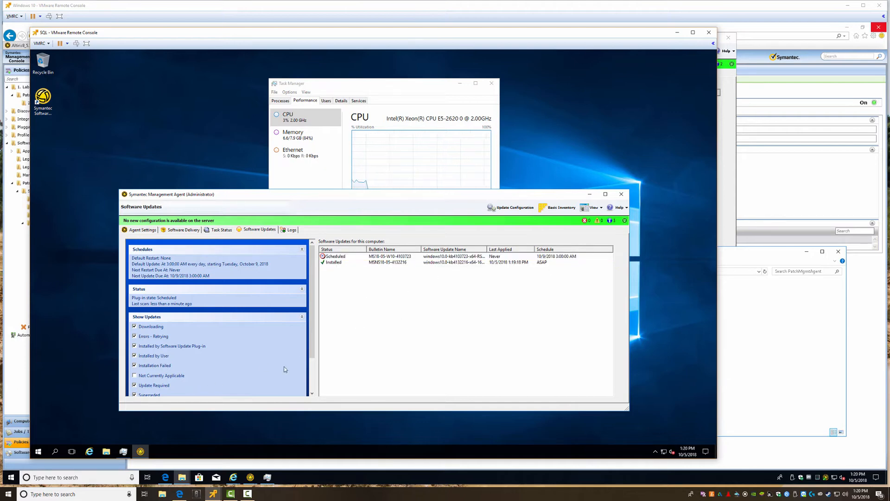
Step: Start the updates installation from the enlarged agent window on the SQL server, bring up Task Manager and choose to install immediately
{"action": "double_click", "coordinate": [288, 411]}
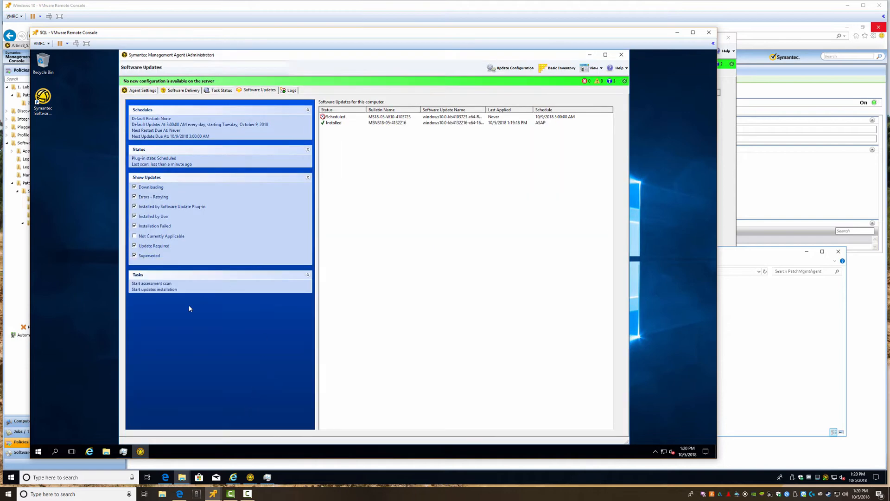
{"action": "left_click", "coordinate": [159, 289]}
{"action": "left_click_drag", "start_coordinate": [454, 51], "coordinate": [437, 65]}
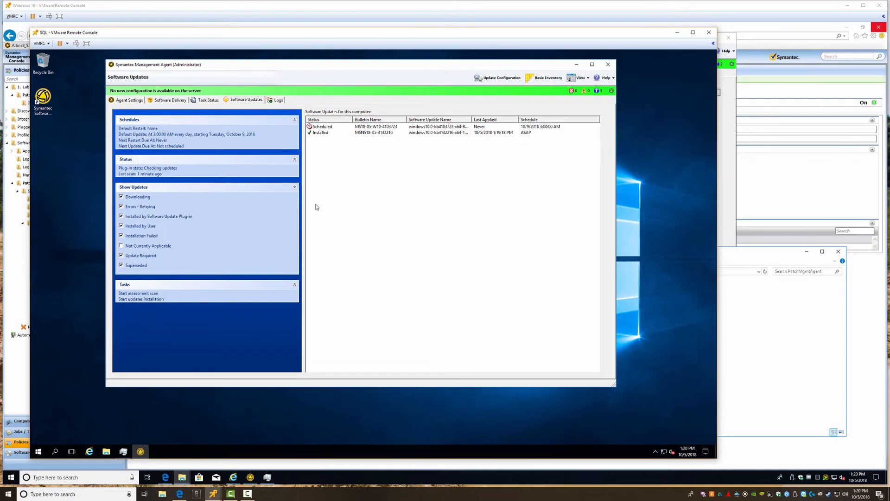
{"action": "right_click", "coordinate": [299, 452]}
{"action": "left_click", "coordinate": [338, 417]}
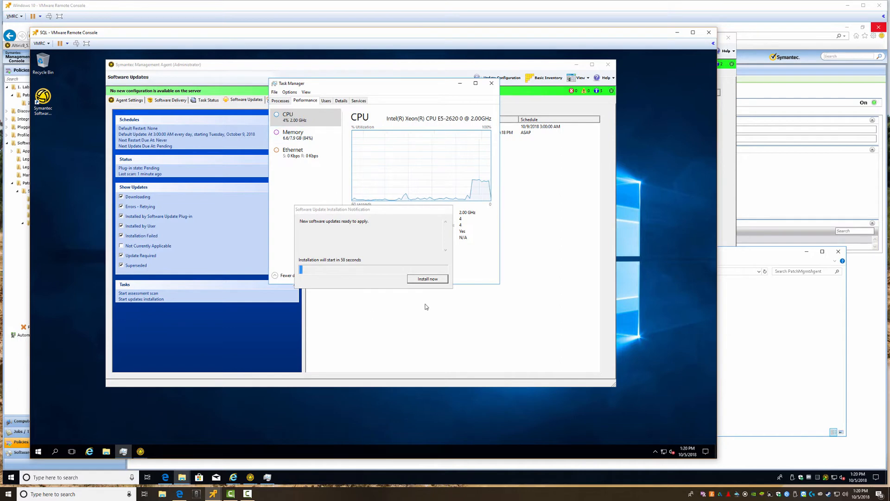
{"action": "left_click", "coordinate": [432, 280]}
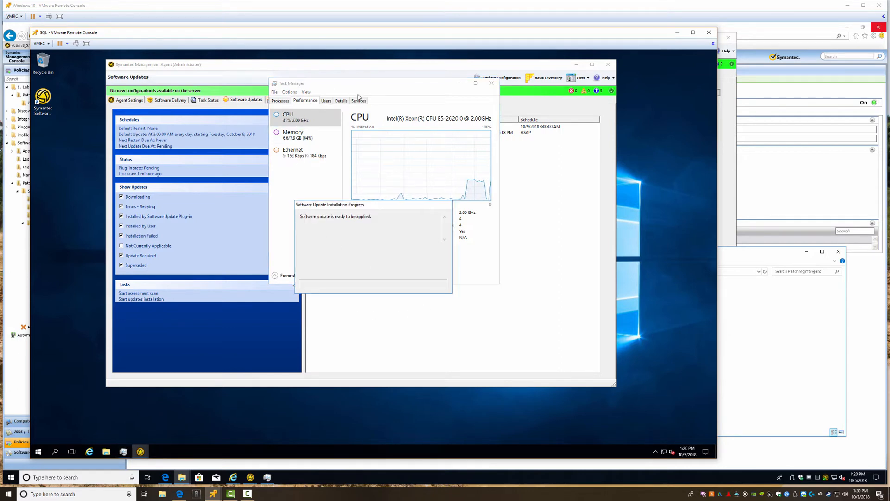
Step: Show the SQL server's detailed process list sorted by CPU usage, select the Shavlik Patch Scanner process, and move Task Manager clear of the installation progress window
{"action": "left_click", "coordinate": [343, 101]}
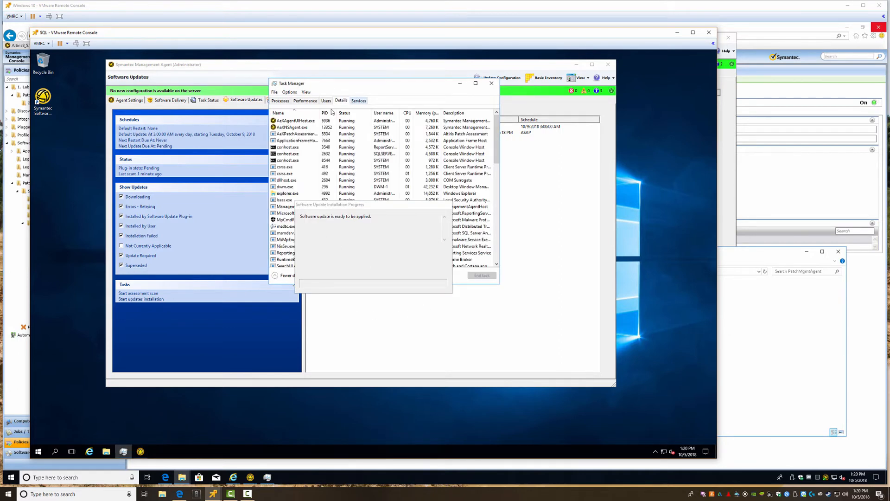
{"action": "left_click", "coordinate": [406, 112]}
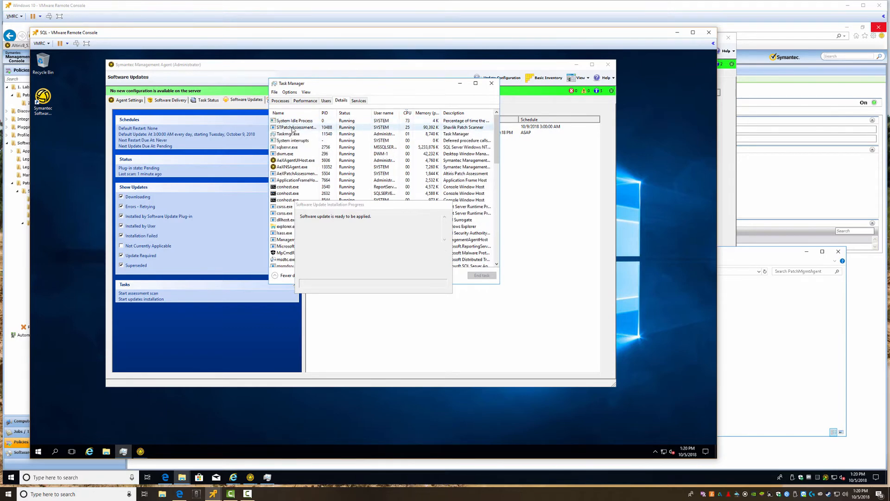
{"action": "left_click", "coordinate": [293, 128]}
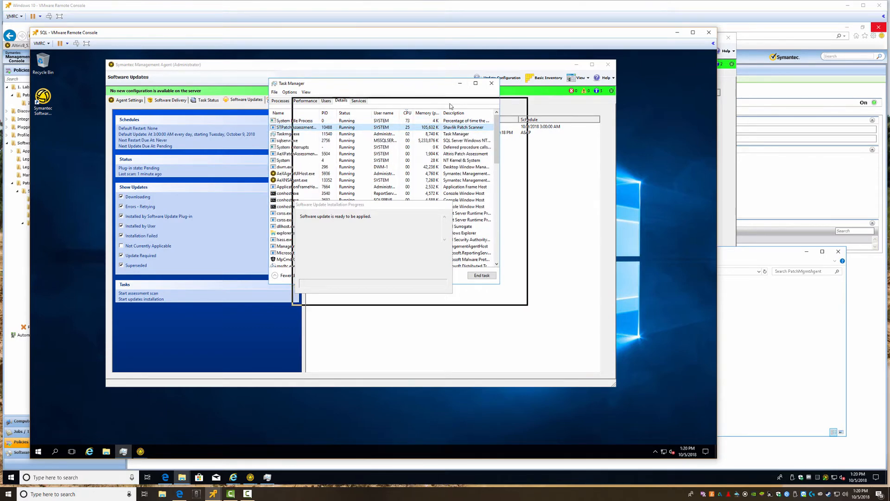
{"action": "left_click_drag", "start_coordinate": [449, 105], "coordinate": [573, 180]}
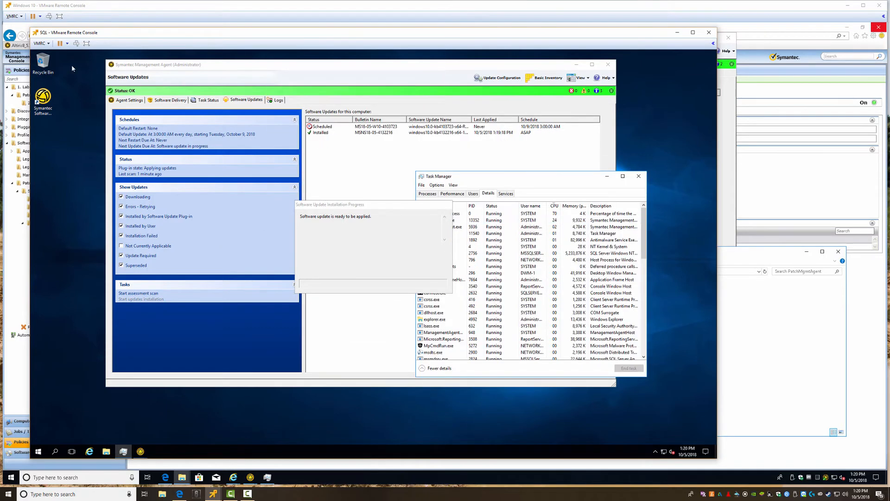
Step: Return to the Windows 10 client and check its update statuses, moving the installation progress window clear of the update list
{"action": "left_click", "coordinate": [15, 383]}
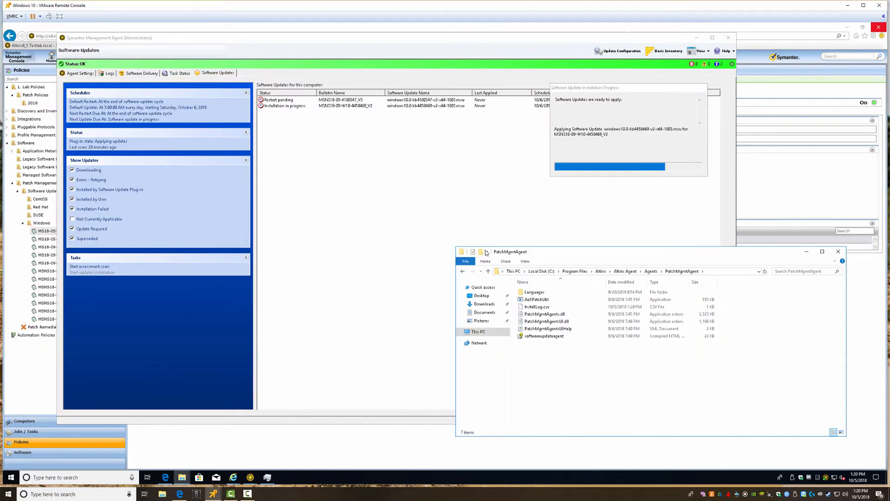
{"action": "left_click", "coordinate": [273, 100]}
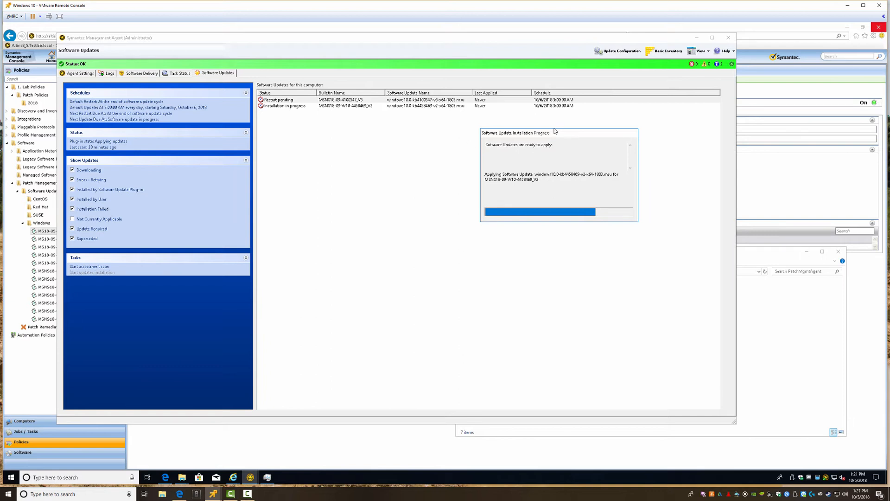
{"action": "left_click_drag", "start_coordinate": [554, 132], "coordinate": [468, 137]}
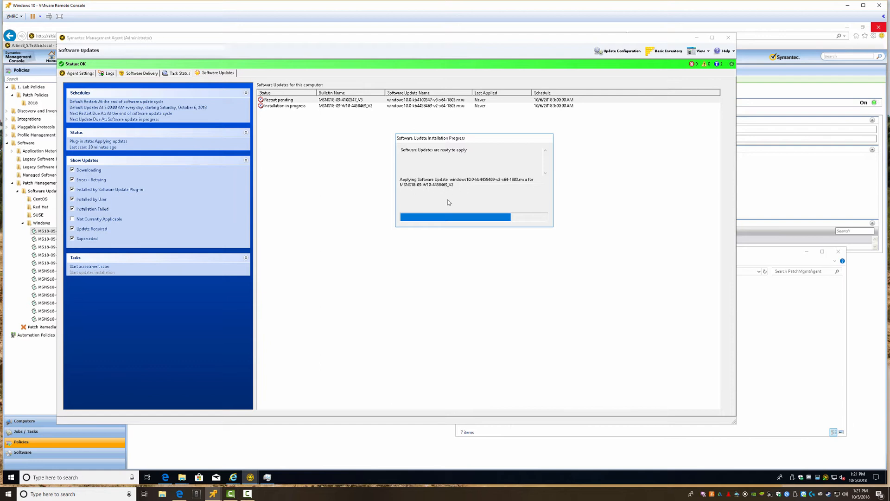
Step: Switch to the Altiris8_5 virtual machine, start its updates installation immediately while monitoring the patch scanner process, and close the System window
{"action": "mouse_move", "coordinate": [213, 493]}
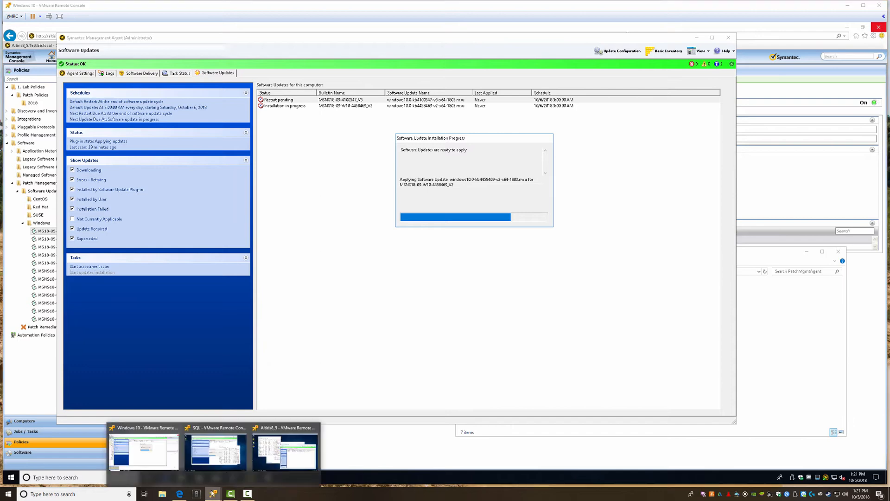
{"action": "left_click", "coordinate": [282, 448]}
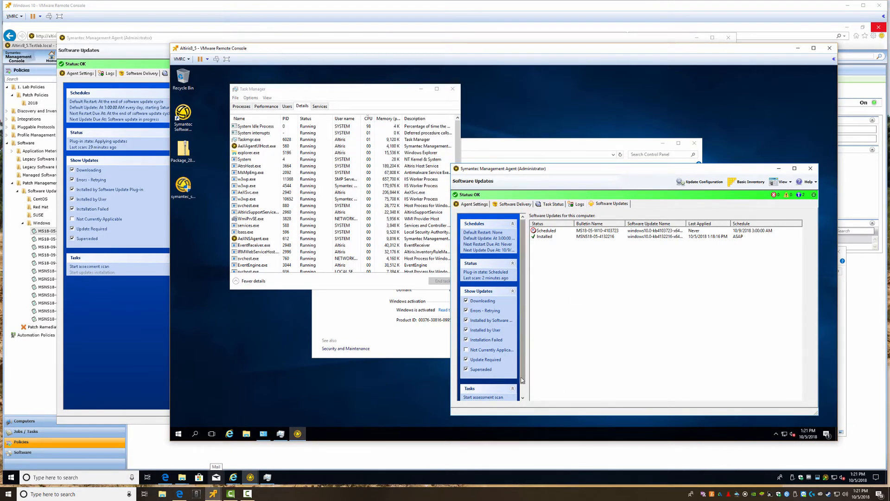
{"action": "left_click", "coordinate": [523, 396]}
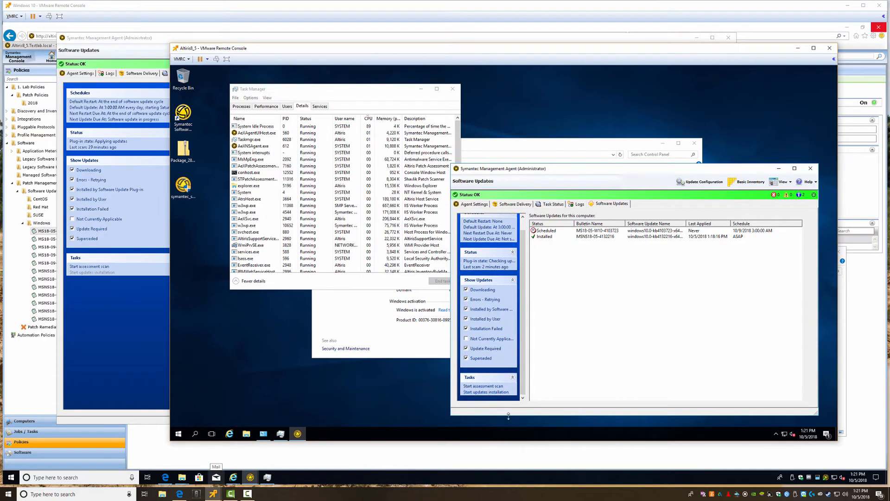
{"action": "left_click", "coordinate": [425, 152]}
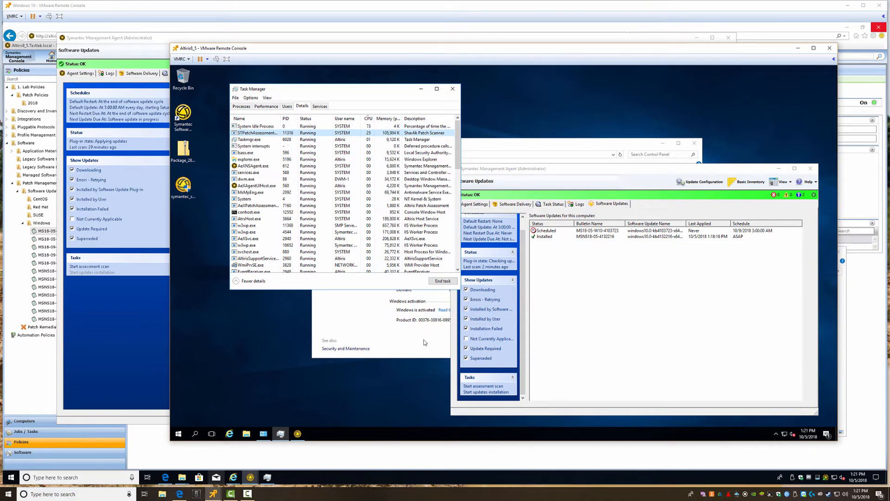
{"action": "left_click", "coordinate": [693, 142]}
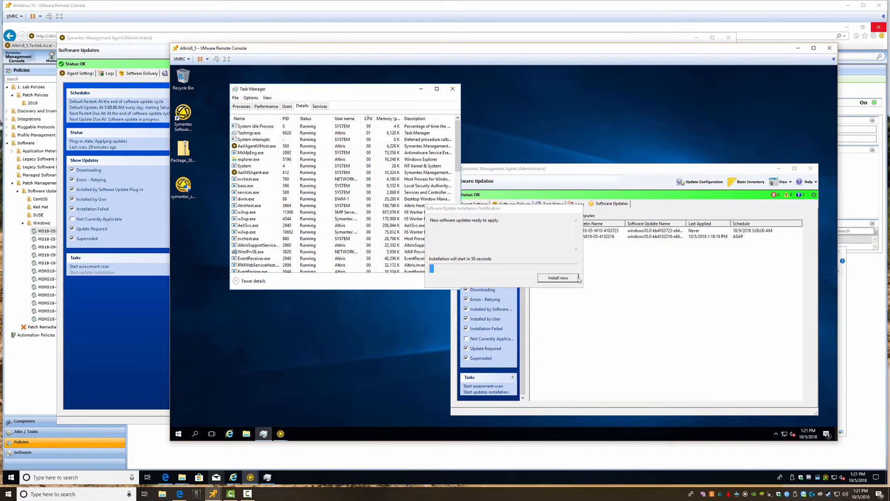
{"action": "left_click", "coordinate": [559, 278]}
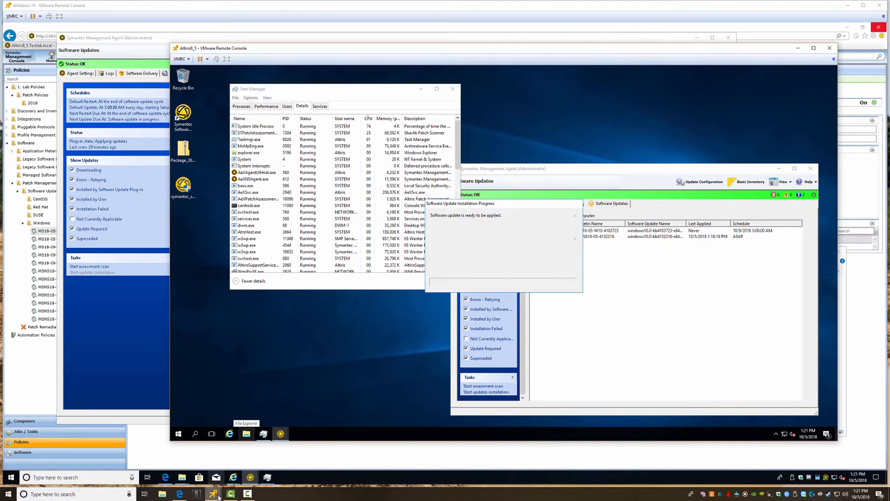
Step: Switch back to the Windows 10 client and move its installation progress window into the corner of the console
{"action": "mouse_move", "coordinate": [213, 493]}
{"action": "mouse_move", "coordinate": [232, 459]}
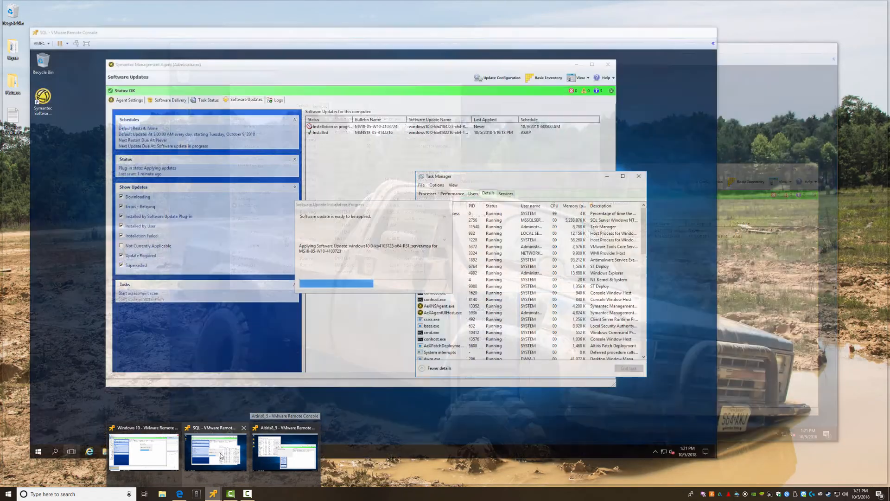
{"action": "left_click", "coordinate": [144, 451]}
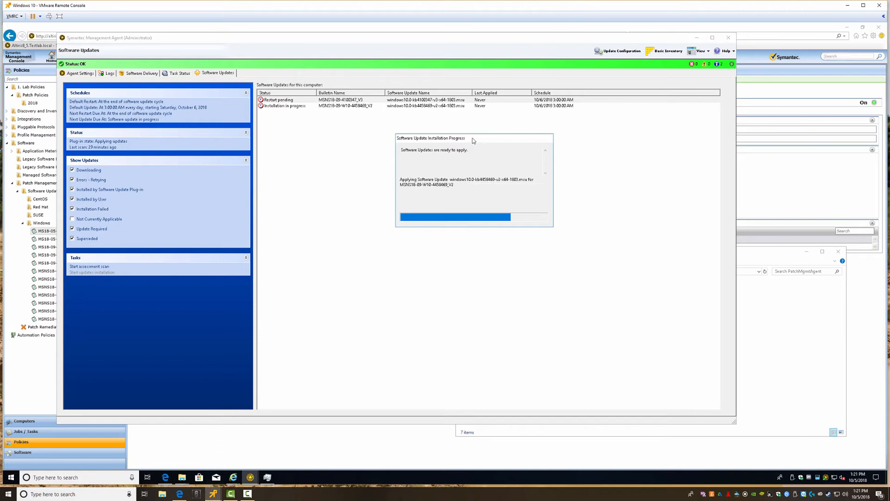
{"action": "left_click_drag", "start_coordinate": [473, 139], "coordinate": [99, 46]}
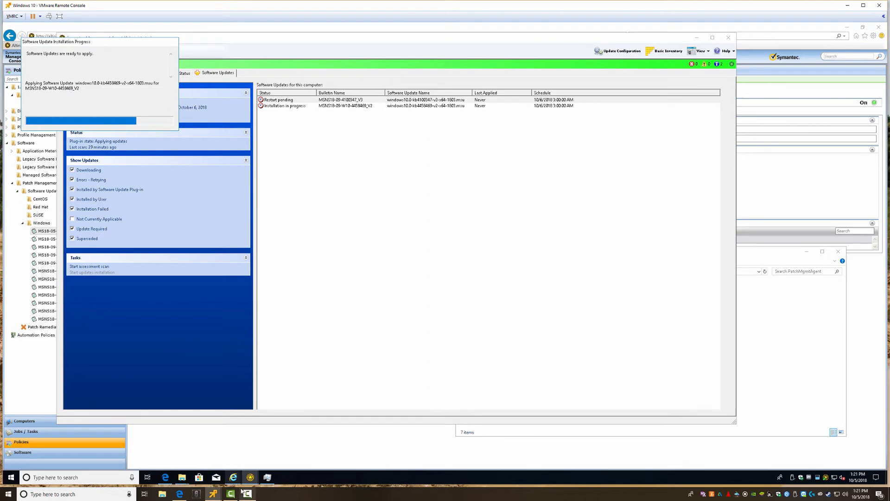
Step: Arrange the SQL and Altiris8_5 consoles and their installation progress windows so that all three machines' progress can be watched together
{"action": "mouse_move", "coordinate": [213, 494]}
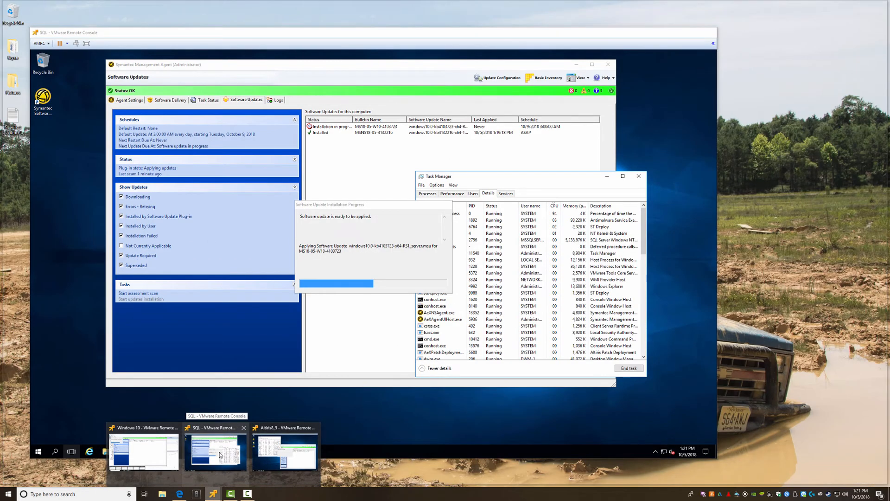
{"action": "left_click", "coordinate": [220, 454]}
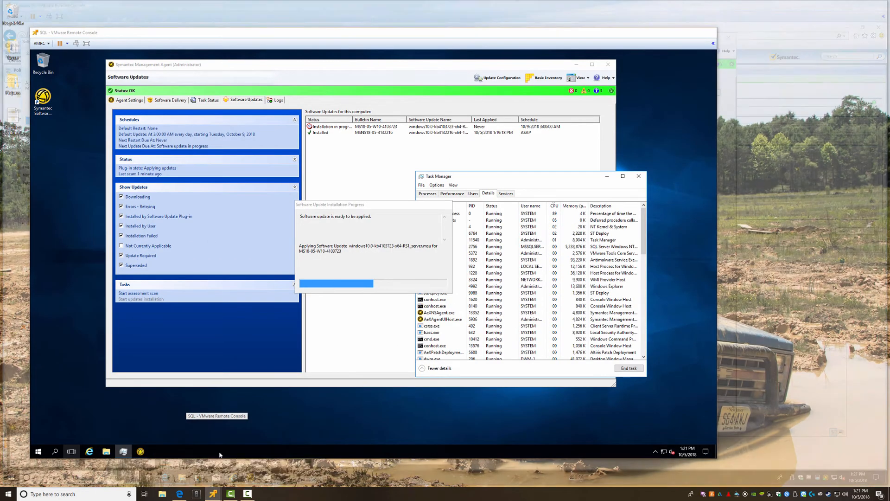
{"action": "left_click_drag", "start_coordinate": [170, 35], "coordinate": [321, 17]}
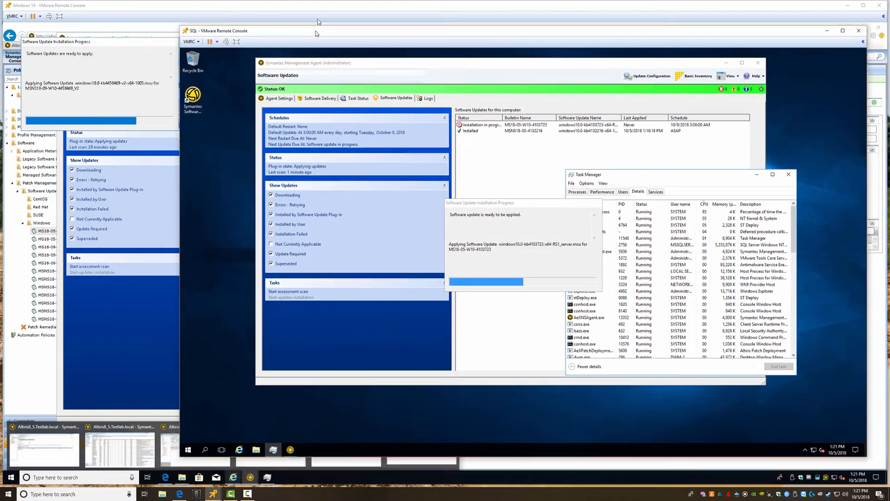
{"action": "left_click_drag", "start_coordinate": [535, 188], "coordinate": [496, 89]}
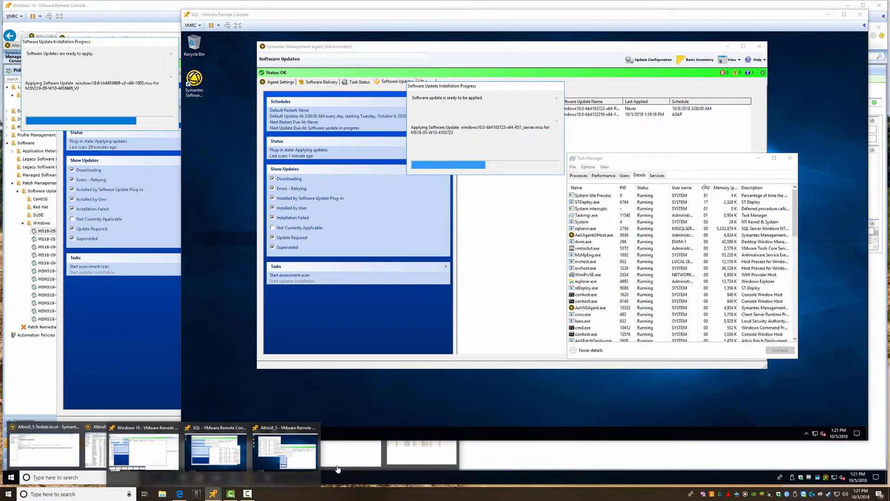
{"action": "left_click", "coordinate": [272, 452]}
{"action": "left_click_drag", "start_coordinate": [483, 45], "coordinate": [363, 206]}
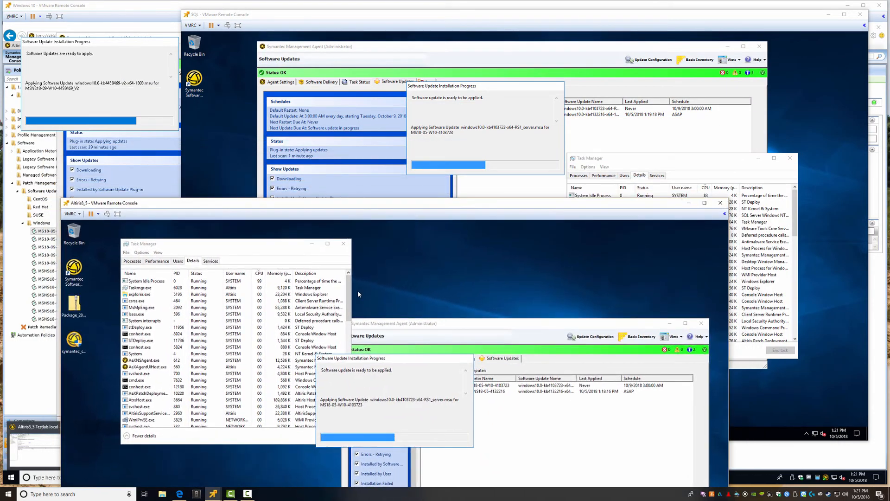
{"action": "left_click_drag", "start_coordinate": [386, 359], "coordinate": [333, 237]}
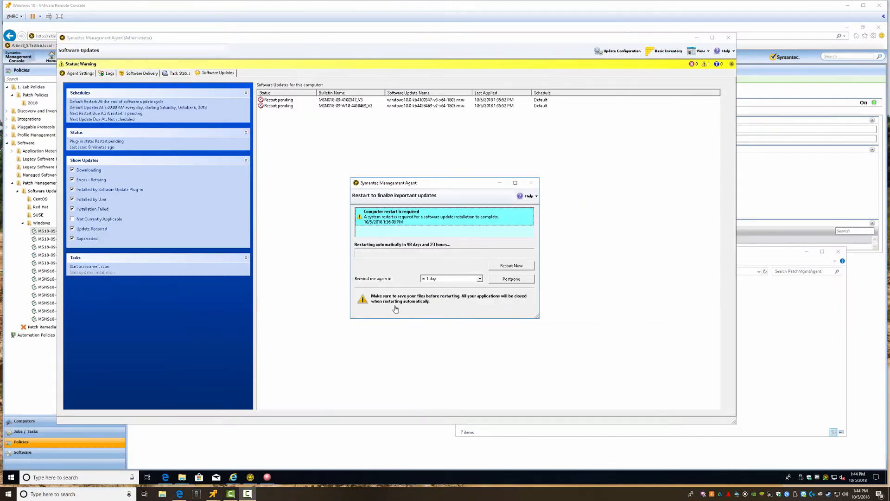
Step: Restart the Windows 10 client immediately to finalize its software updates
{"action": "left_click_drag", "start_coordinate": [451, 185], "coordinate": [410, 162]}
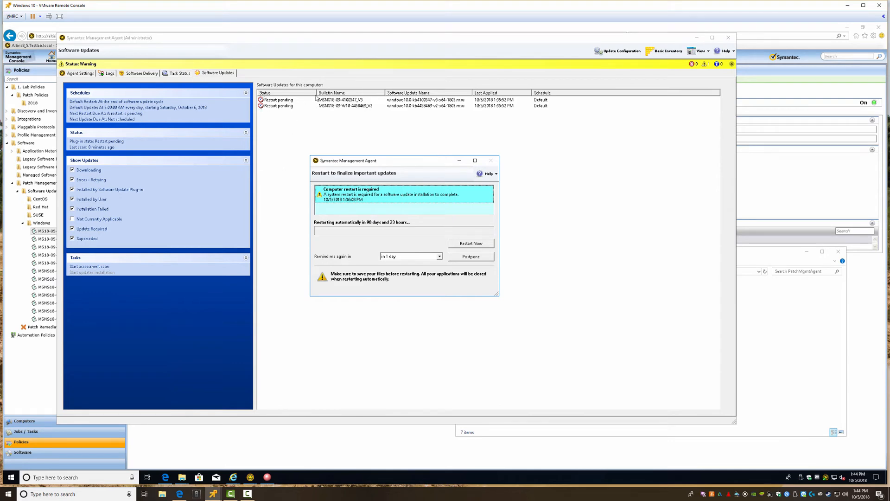
{"action": "left_click", "coordinate": [469, 243]}
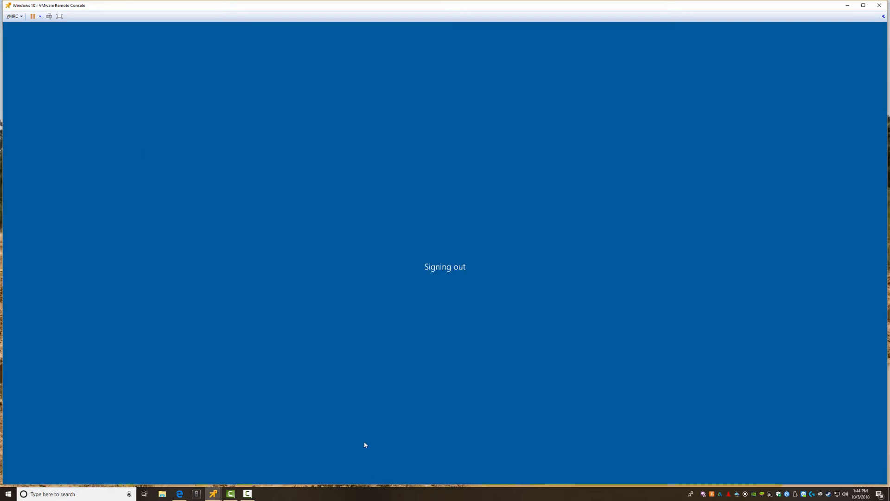
Step: Check the installation progress on the SQL server and bring up the Altiris8_5 console
{"action": "left_click", "coordinate": [213, 493]}
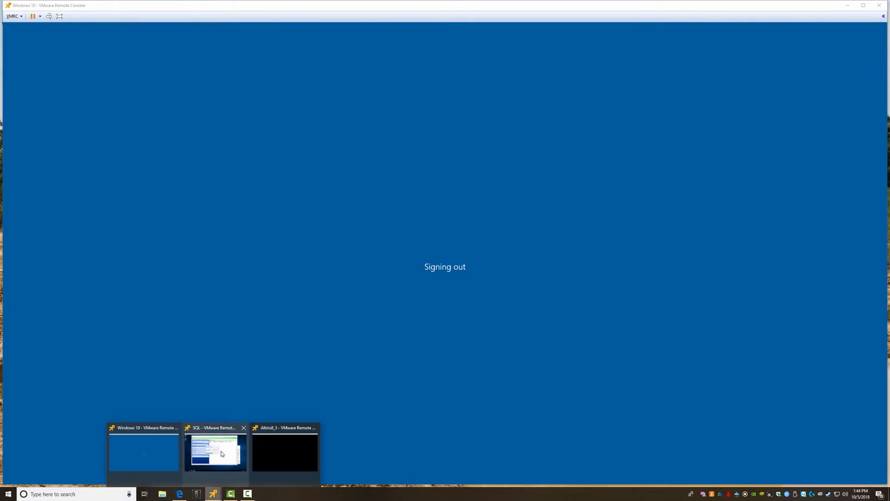
{"action": "left_click", "coordinate": [222, 454]}
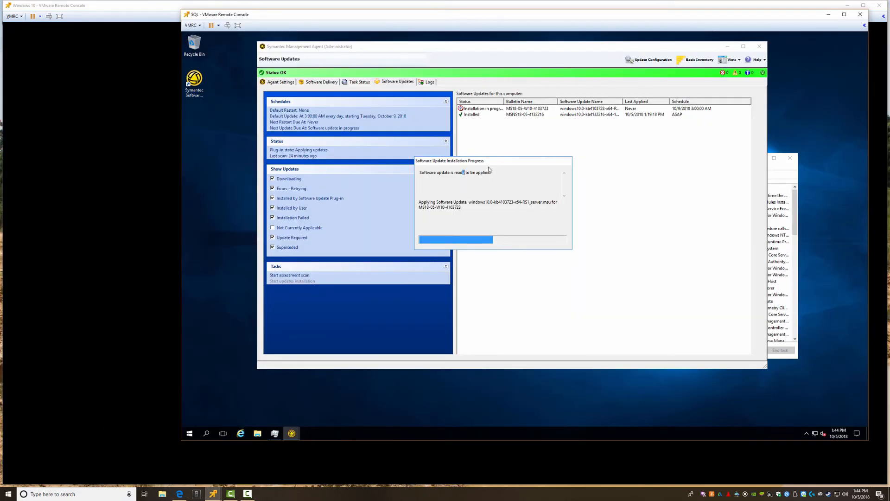
{"action": "mouse_move", "coordinate": [482, 162]}
{"action": "left_mouse_down"}
{"action": "mouse_move", "coordinate": [419, 166]}
{"action": "mouse_move", "coordinate": [489, 152]}
{"action": "left_mouse_up"}
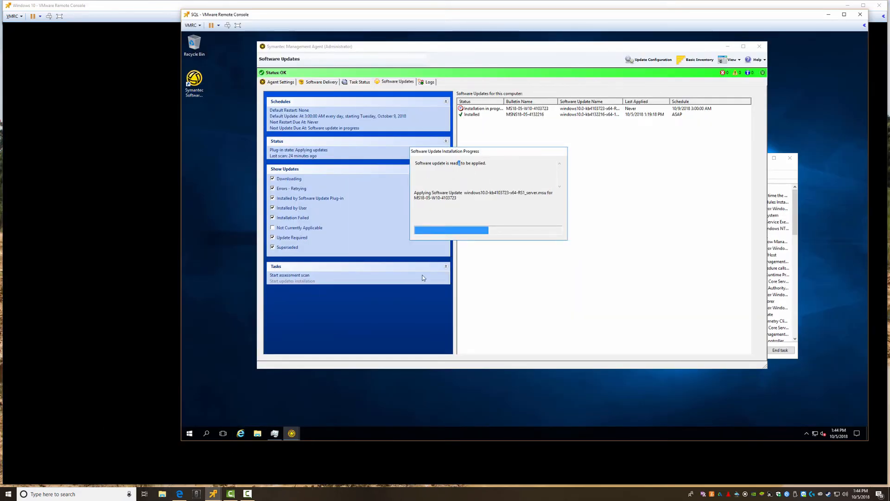
{"action": "left_click", "coordinate": [213, 493]}
{"action": "left_click", "coordinate": [285, 457]}
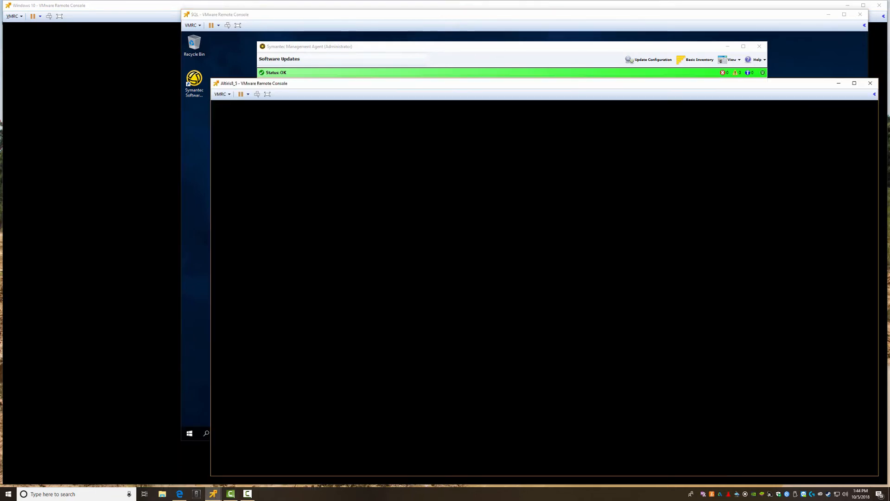
Step: Unlock the Altiris8_5 server by entering the account password and check its update installation progress
{"action": "key", "text": "ctrl+alt+Insert"}
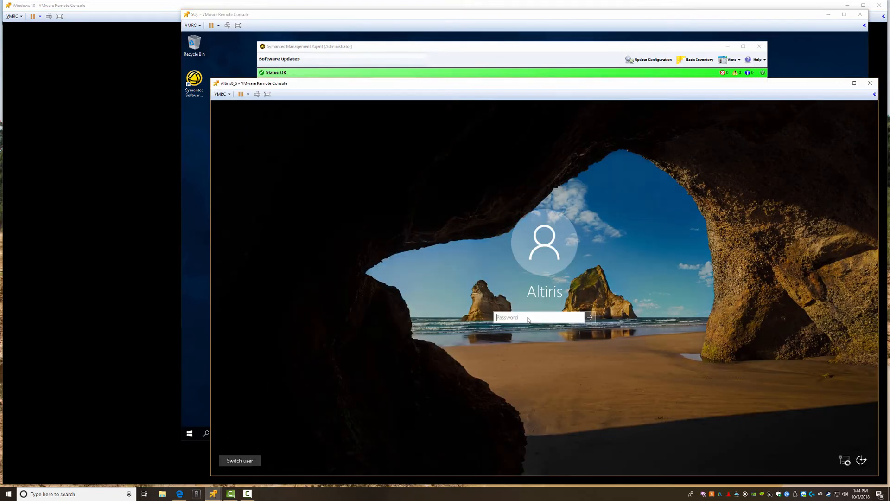
{"action": "type", "text": "••••••••••"}
{"action": "key", "text": "Return"}
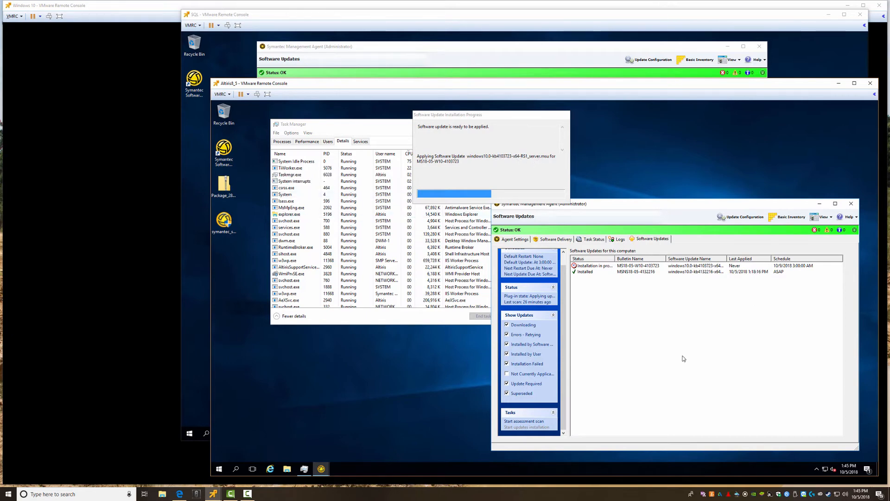
Step: Switch to the restarted Windows 10 client and sign in with the account password
{"action": "left_click", "coordinate": [152, 4]}
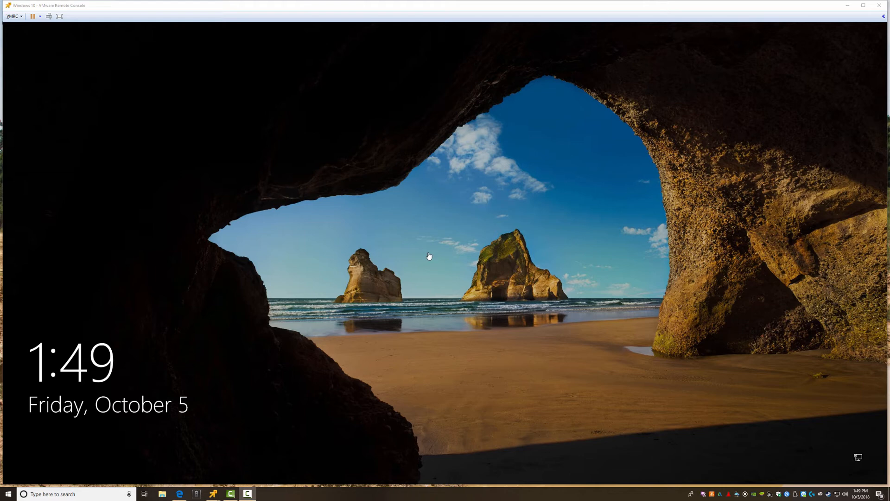
{"action": "left_click", "coordinate": [429, 256]}
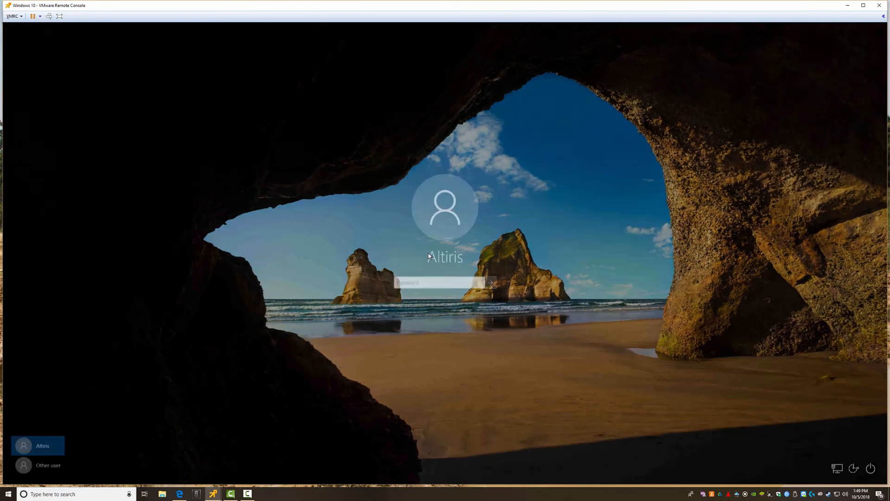
{"action": "type", "text": "••"}
{"action": "key", "text": "Return"}
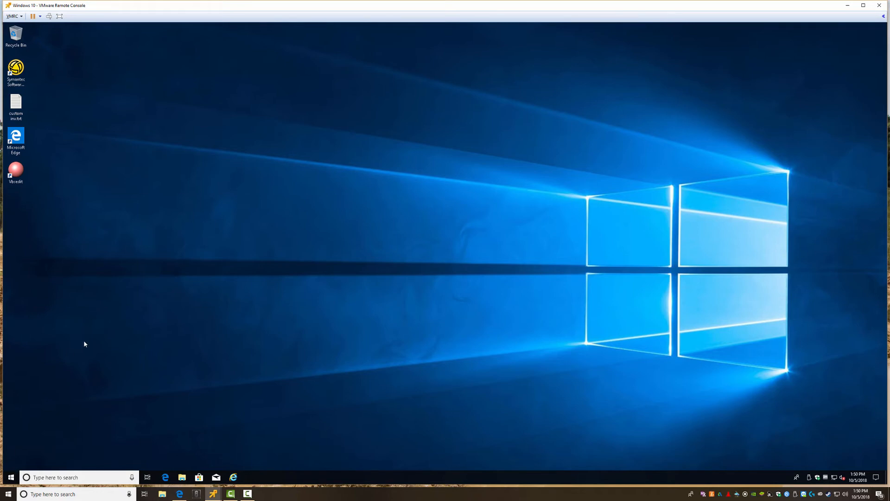
Step: Open the Symantec Management Agent from the Symantec program folder on the Windows 10 client
{"action": "left_click", "coordinate": [11, 477]}
{"action": "left_click", "coordinate": [11, 478]}
{"action": "left_click", "coordinate": [10, 478]}
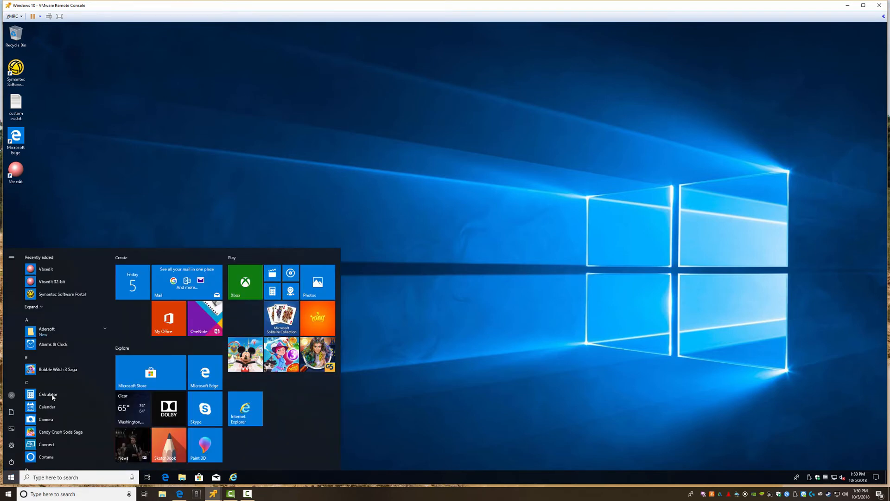
{"action": "scroll", "coordinate": [54, 434], "scroll_direction": "down", "scroll_amount": 15}
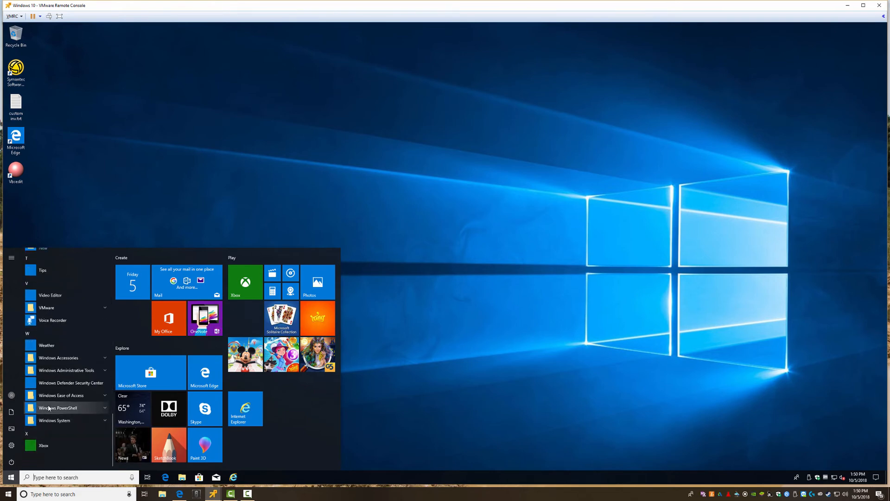
{"action": "scroll", "coordinate": [46, 301], "scroll_direction": "up", "scroll_amount": 4}
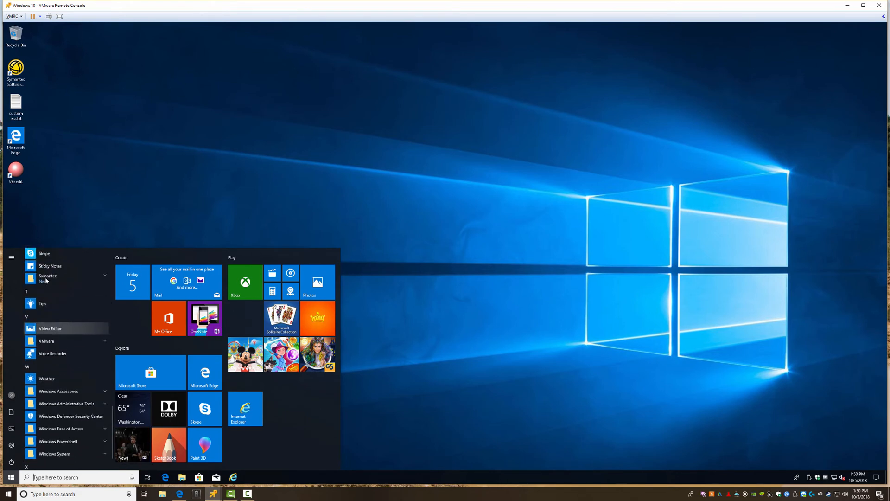
{"action": "left_click", "coordinate": [50, 343]}
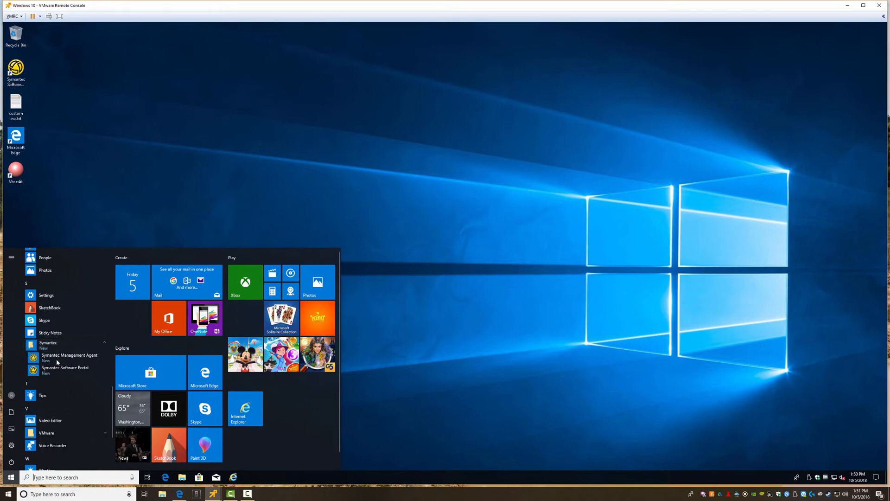
{"action": "left_click", "coordinate": [60, 357]}
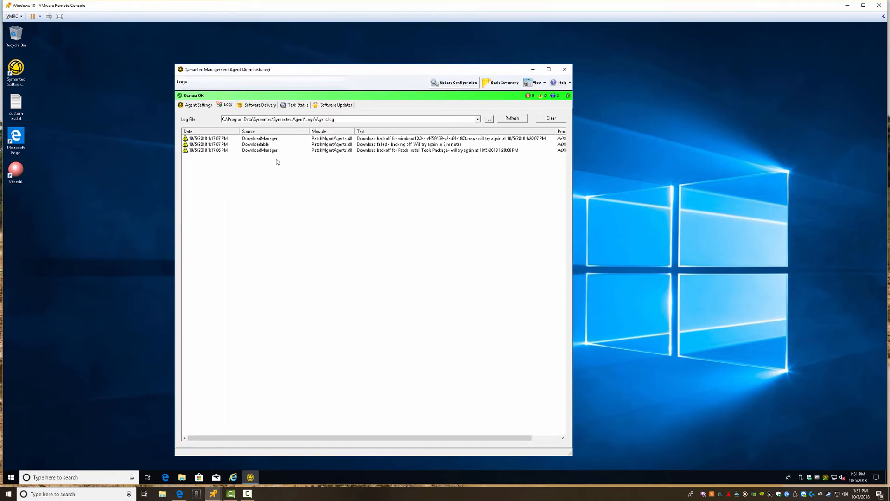
Step: Read through the download warning entries in the agent's Agent.log one by one
{"action": "left_click", "coordinate": [388, 141]}
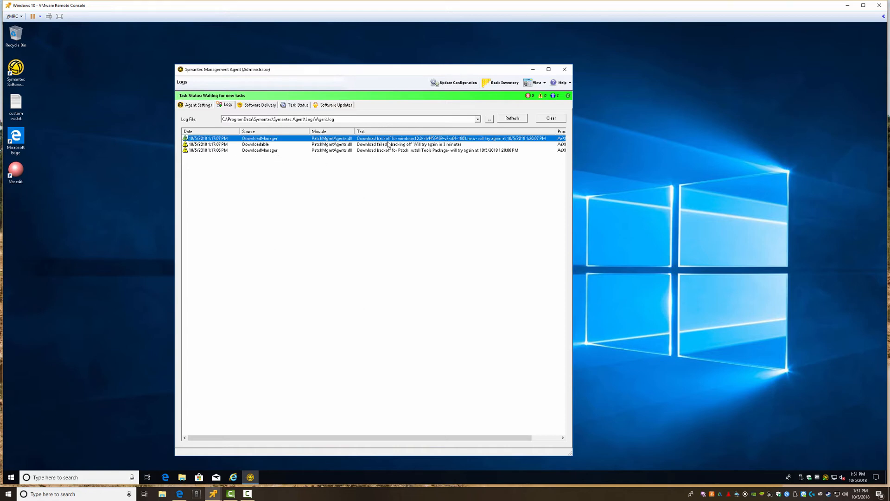
{"action": "key", "text": "Down"}
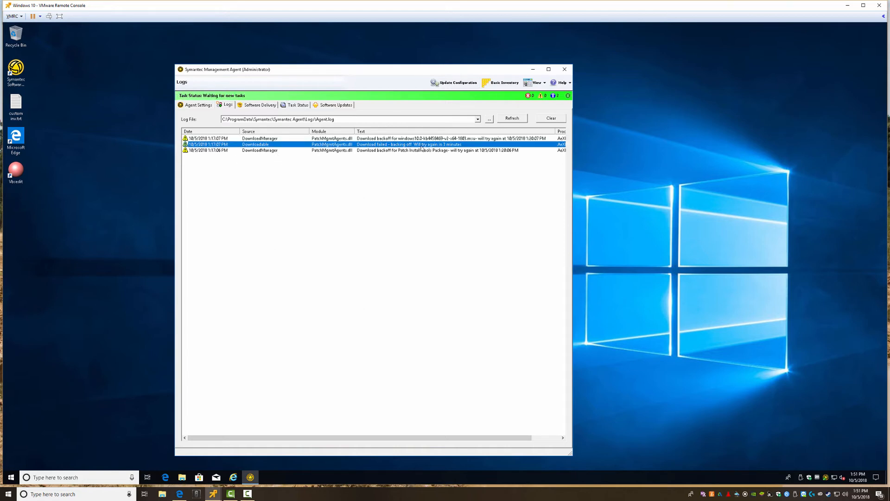
{"action": "key", "text": "Down"}
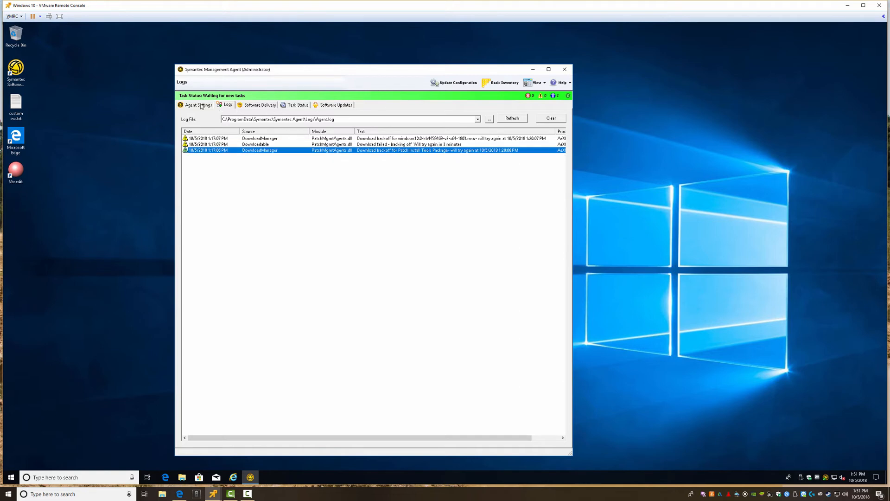
Step: Examine the client's software update statuses in a widened agent window and restart the Windows 10 client again
{"action": "left_click", "coordinate": [246, 105]}
{"action": "left_click_drag", "start_coordinate": [255, 104], "coordinate": [262, 105]}
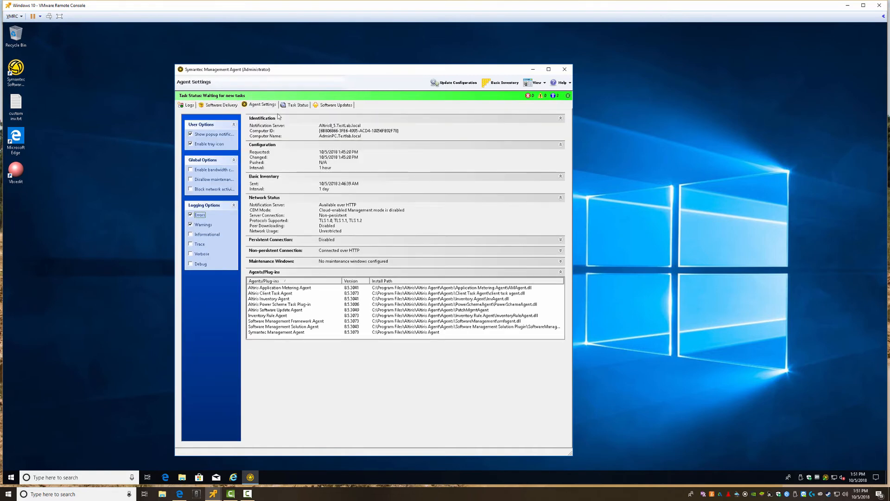
{"action": "left_click", "coordinate": [296, 105]}
{"action": "left_click", "coordinate": [337, 105]}
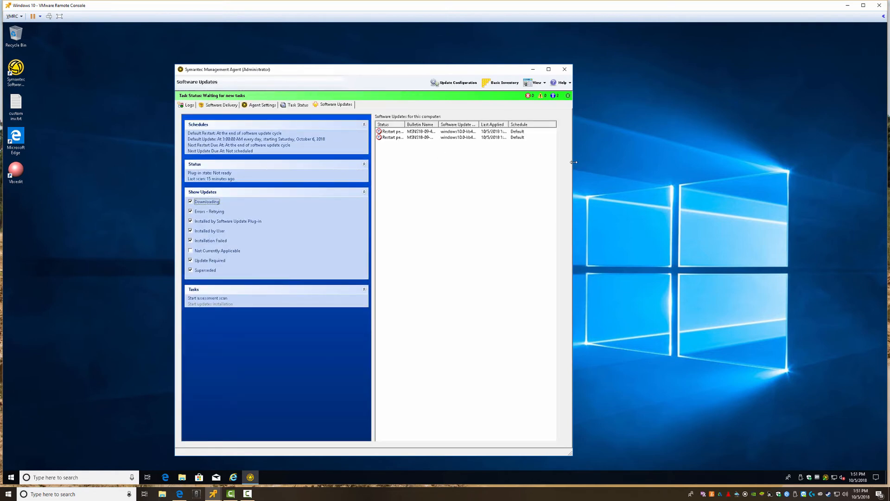
{"action": "left_click_drag", "start_coordinate": [574, 266], "coordinate": [798, 265]}
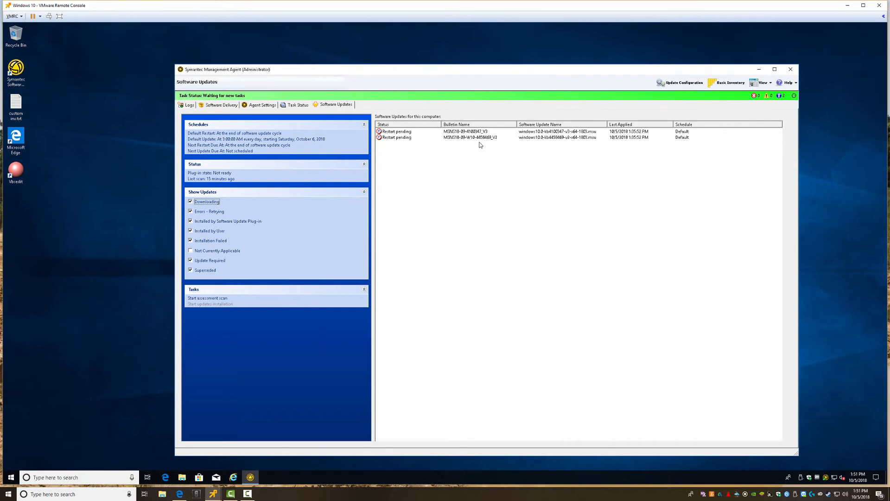
{"action": "left_click", "coordinate": [389, 137]}
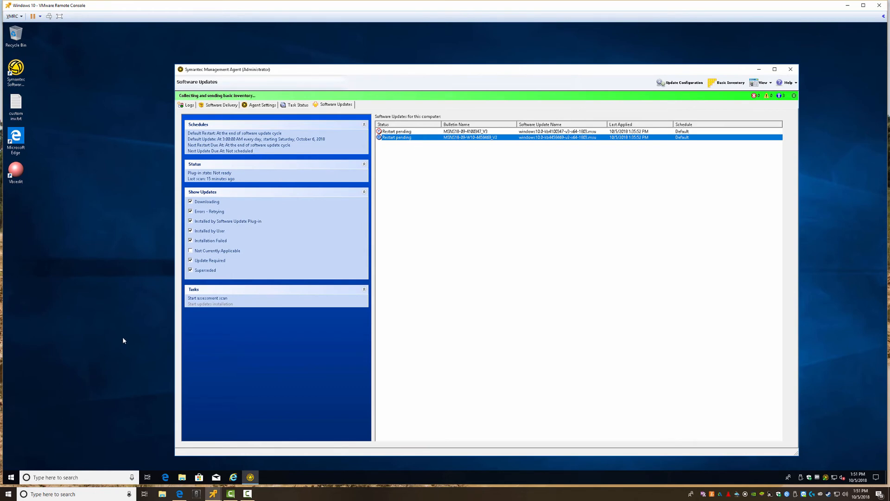
{"action": "left_click", "coordinate": [11, 477]}
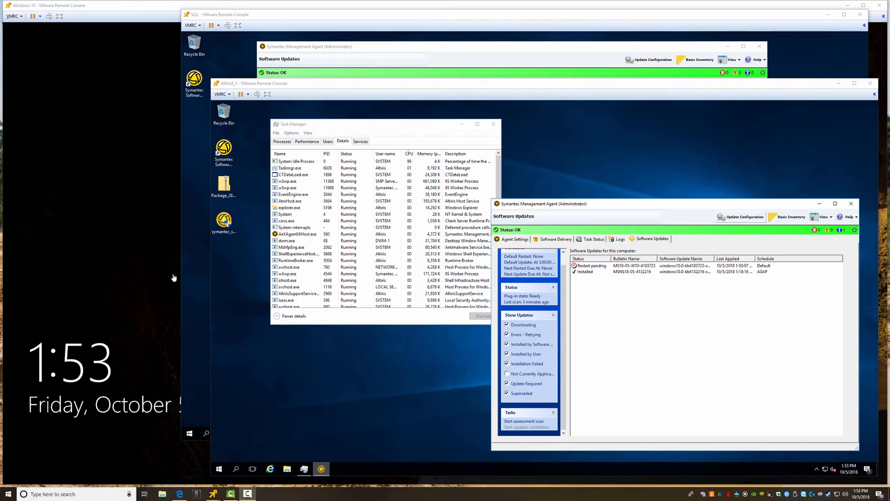
Step: Bring the SQL server console forward and check its update installation status and the processes in Task Manager
{"action": "left_click", "coordinate": [357, 16]}
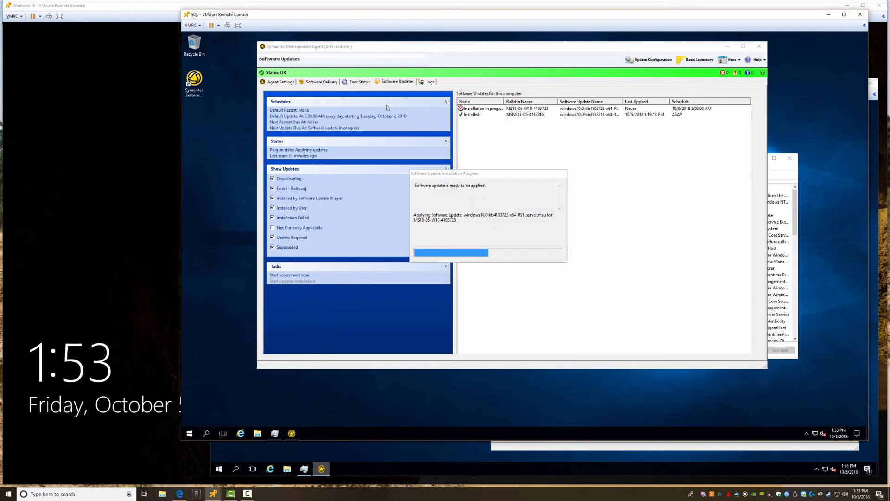
{"action": "left_click", "coordinate": [791, 172]}
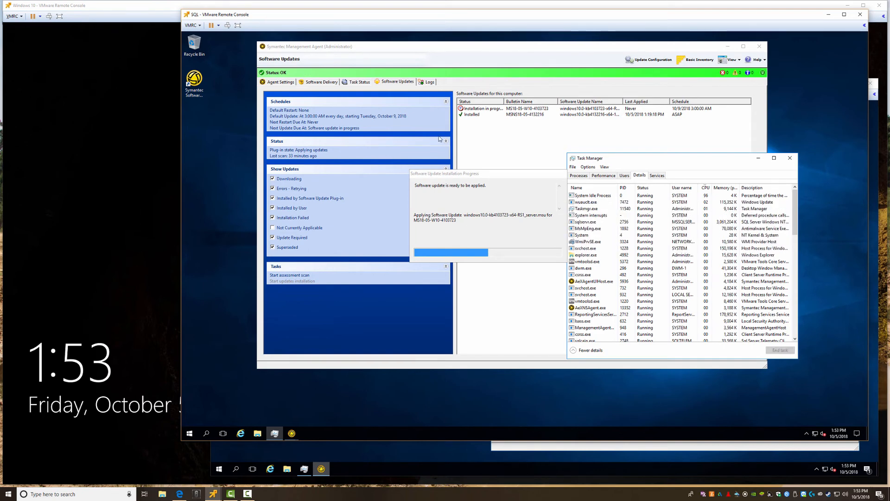
Step: Return to the Windows 10 client and sign in again with the account password
{"action": "left_click", "coordinate": [162, 172]}
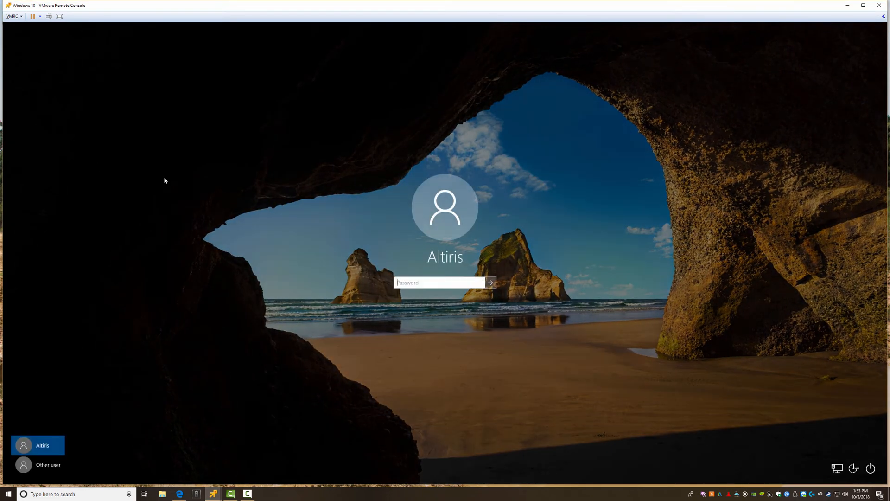
{"action": "type", "text": "••••"}
{"action": "key", "text": "Return"}
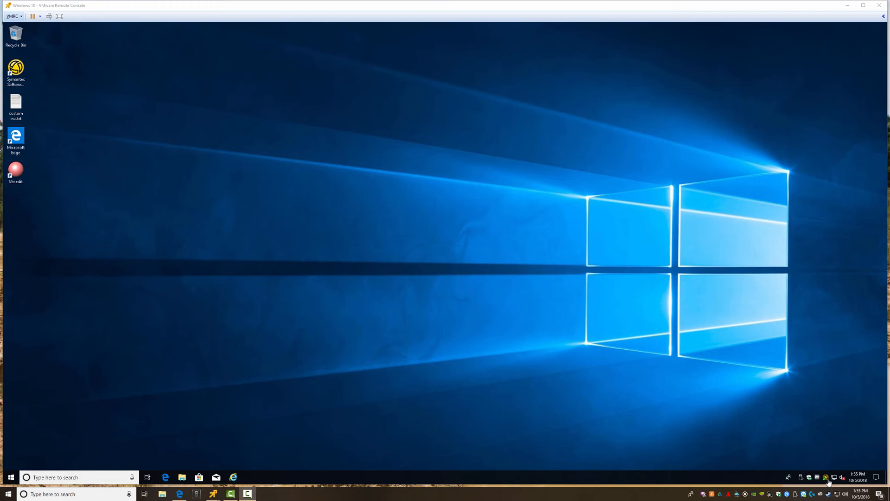
Step: Open the agent's software updates list and widen its window and columns to read each update's status and details
{"action": "left_click", "coordinate": [374, 263]}
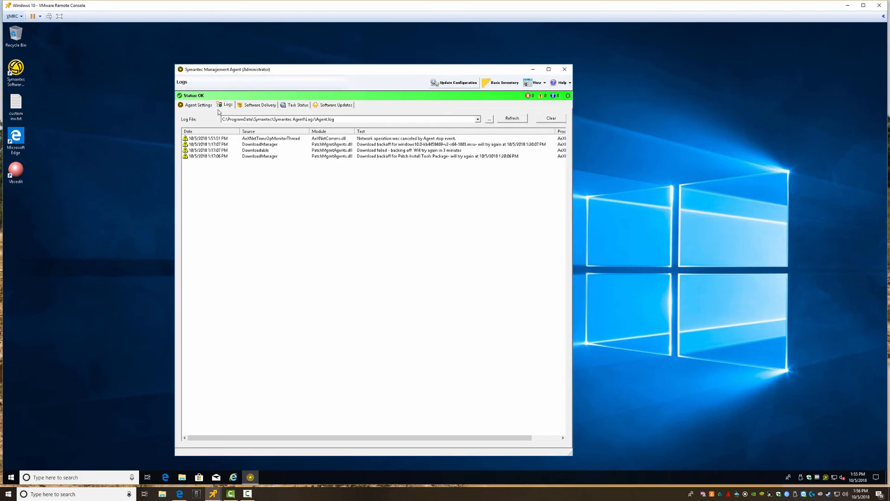
{"action": "left_click", "coordinate": [330, 106]}
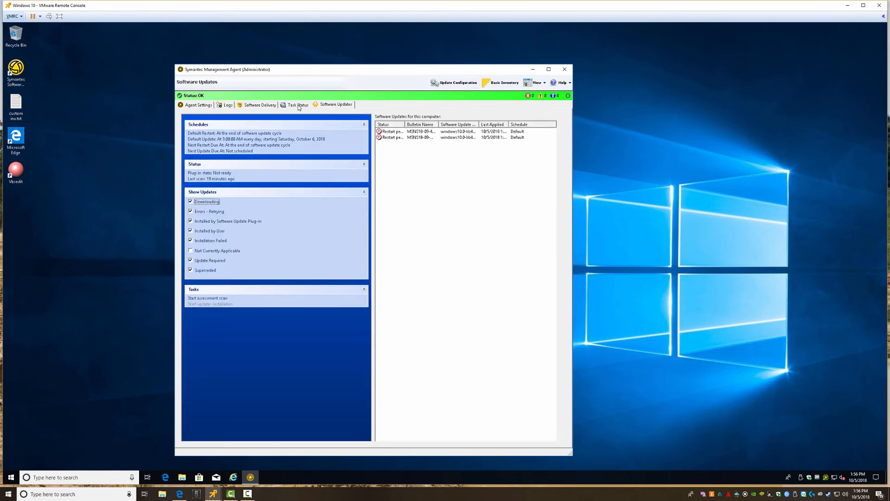
{"action": "left_click_drag", "start_coordinate": [405, 123], "coordinate": [441, 124]}
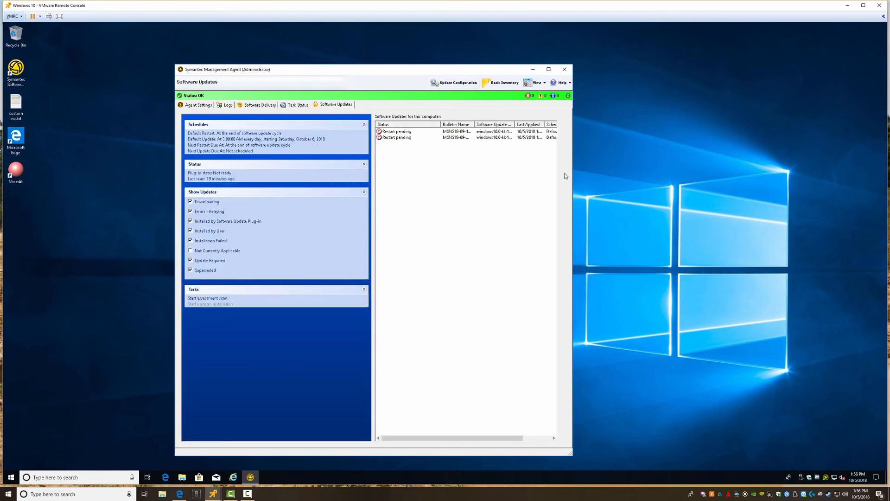
{"action": "left_click_drag", "start_coordinate": [697, 161], "coordinate": [704, 162]}
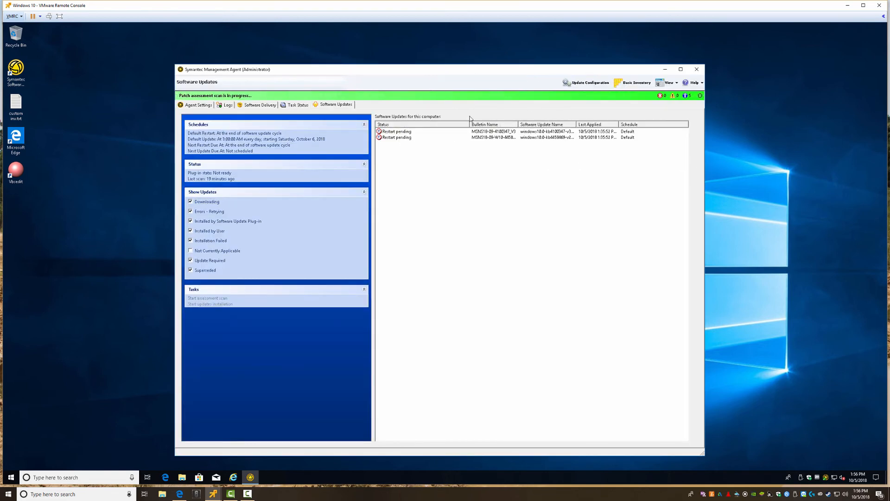
{"action": "left_click_drag", "start_coordinate": [468, 124], "coordinate": [510, 125]}
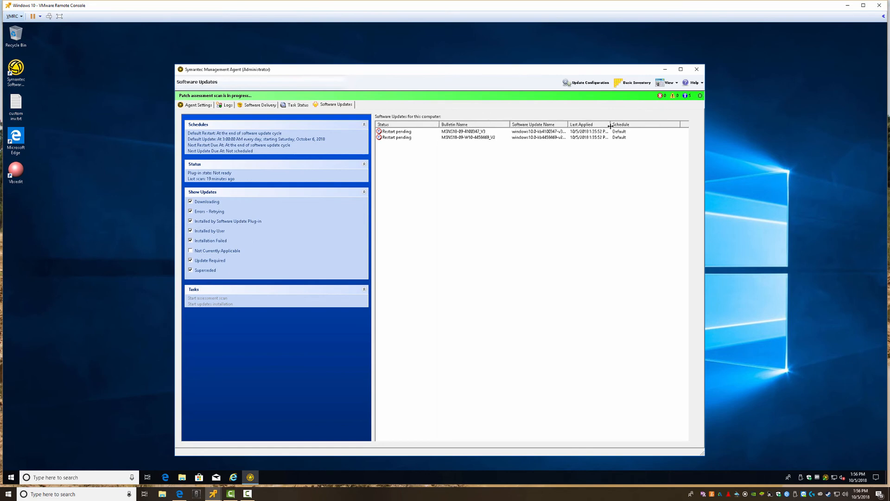
{"action": "left_click_drag", "start_coordinate": [610, 126], "coordinate": [627, 125]}
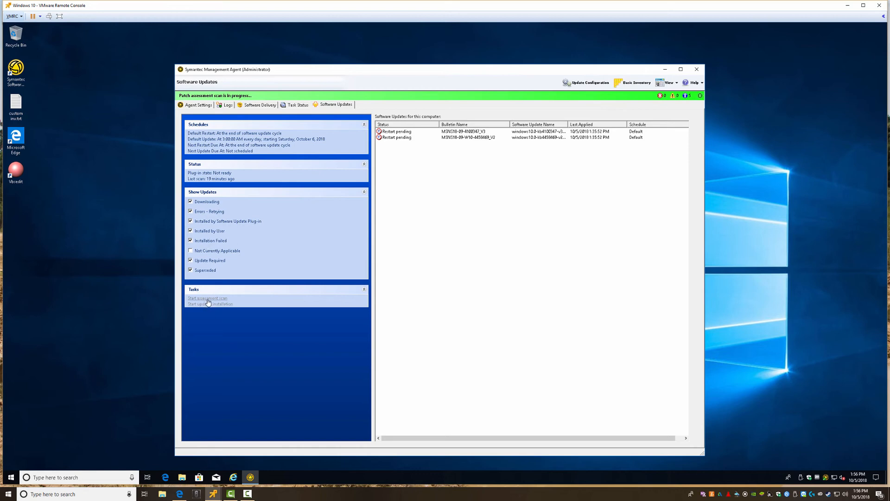
Step: Open Task Manager's process details, select STPatchAssessmentSrv.exe, and move the window clear of the update statuses
{"action": "right_click", "coordinate": [374, 475]}
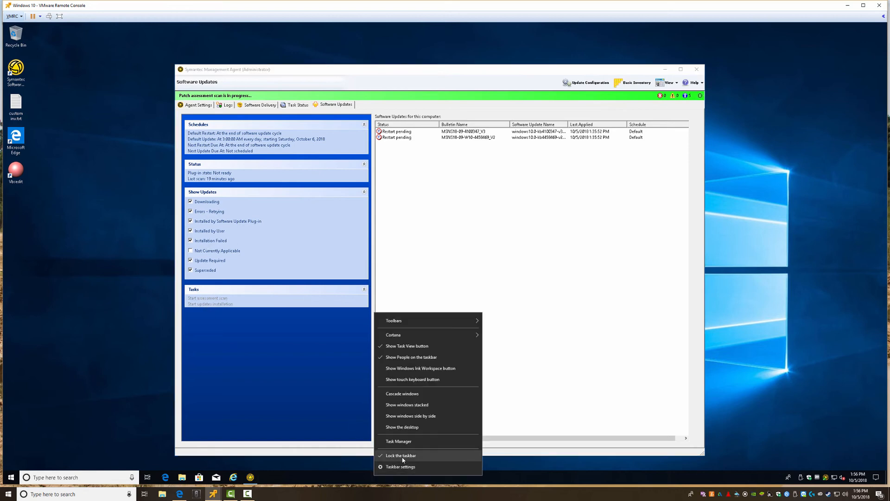
{"action": "left_click", "coordinate": [408, 442]}
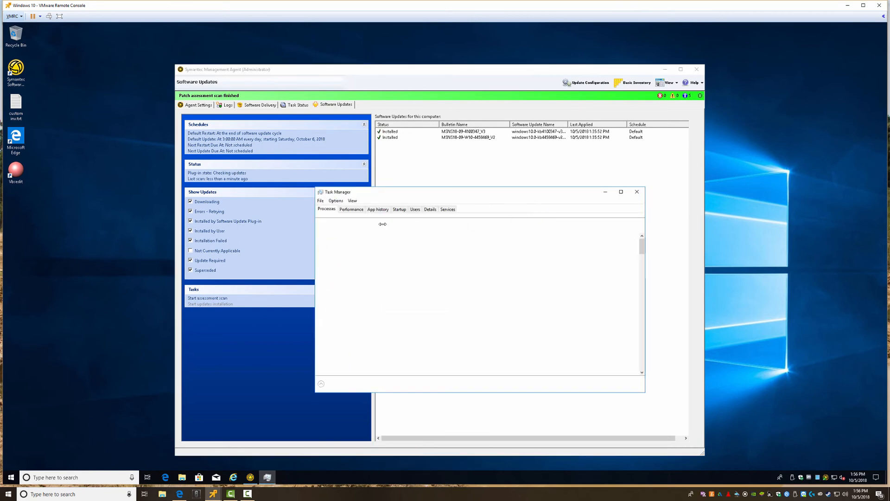
{"action": "left_click", "coordinate": [435, 211]}
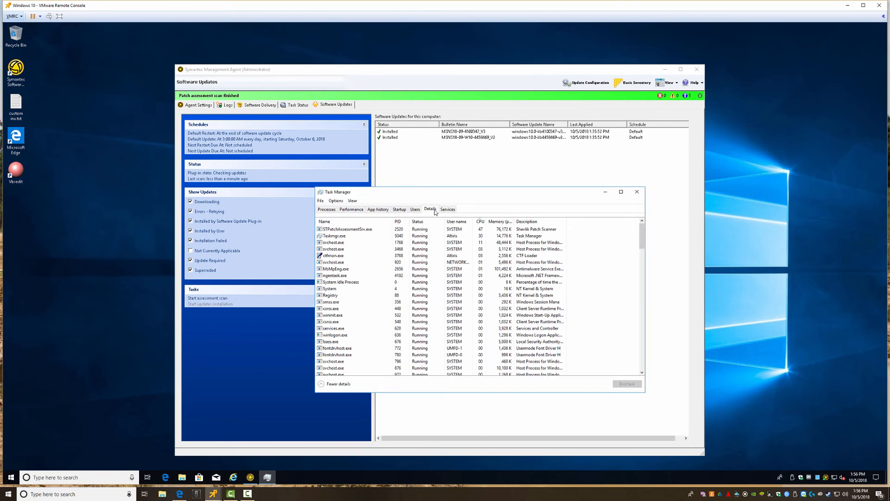
{"action": "left_click", "coordinate": [351, 229]}
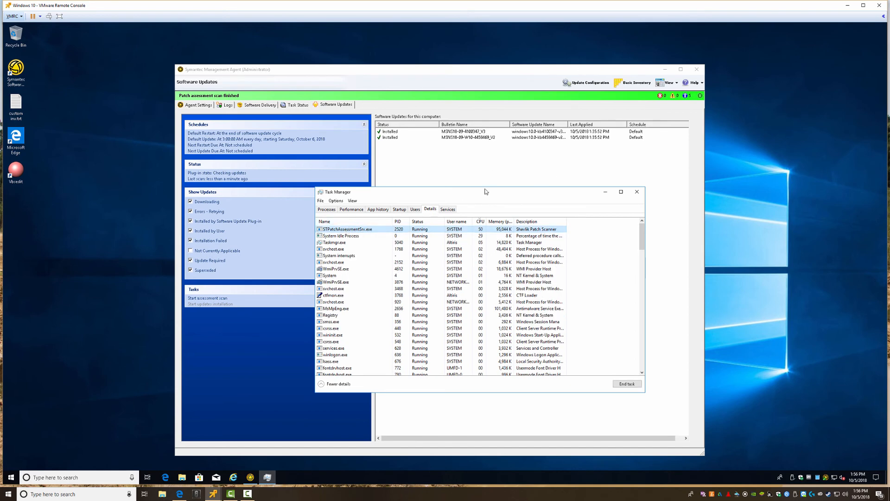
{"action": "left_click_drag", "start_coordinate": [485, 191], "coordinate": [221, 165]}
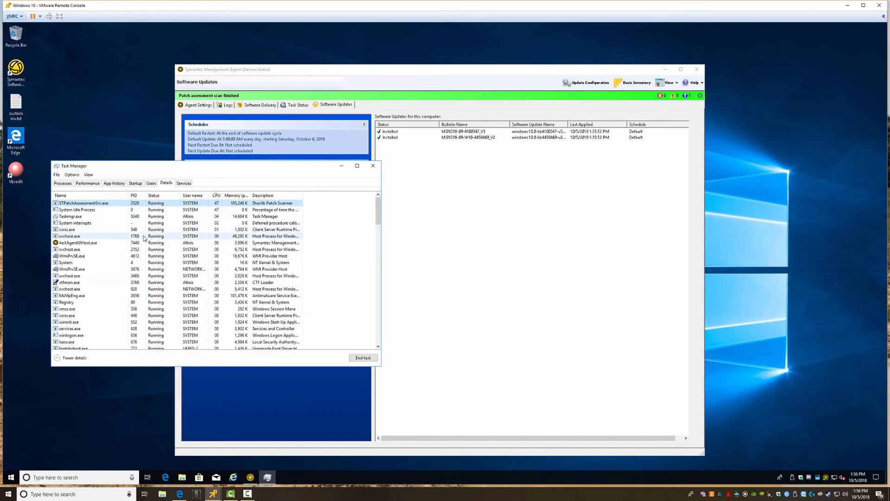
Step: Recheck the update statuses in the agent and open the Symantec Management Console in Internet Explorer
{"action": "left_click", "coordinate": [494, 268]}
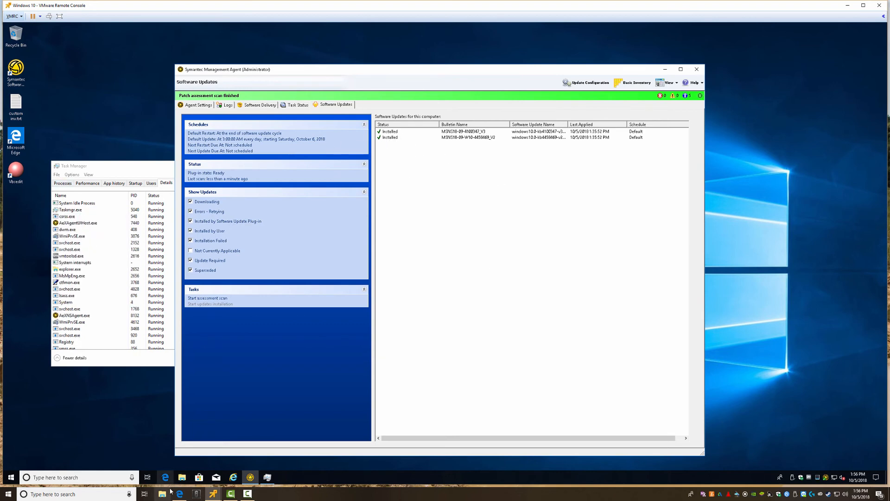
{"action": "left_click", "coordinate": [234, 477]}
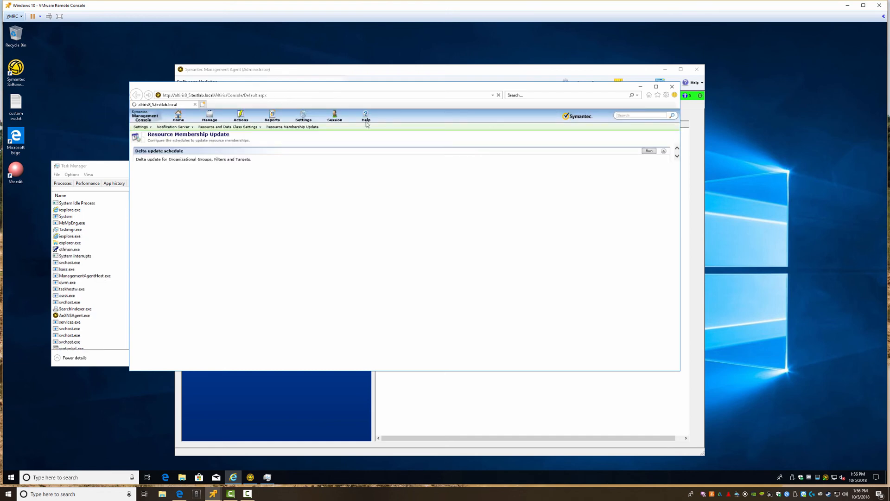
Step: Open the Windows Compliance by Computer report and view the installed updates for AdminPC
{"action": "left_click", "coordinate": [271, 118]}
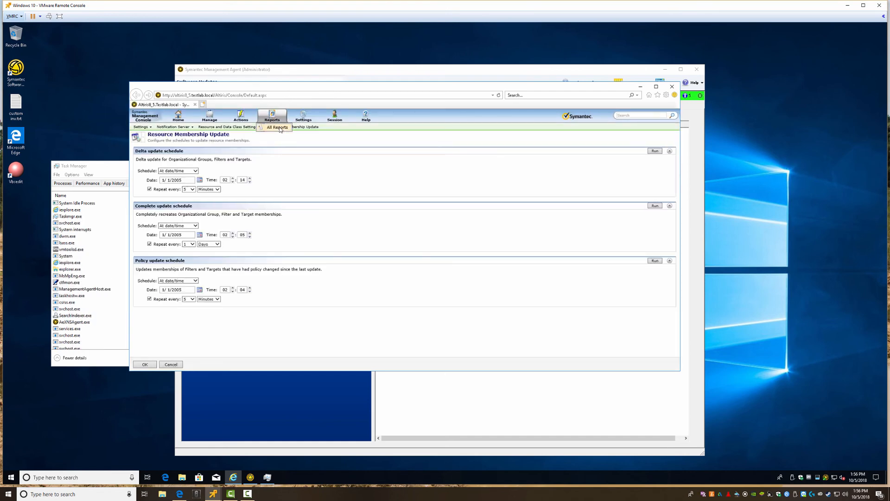
{"action": "left_click", "coordinate": [278, 128]}
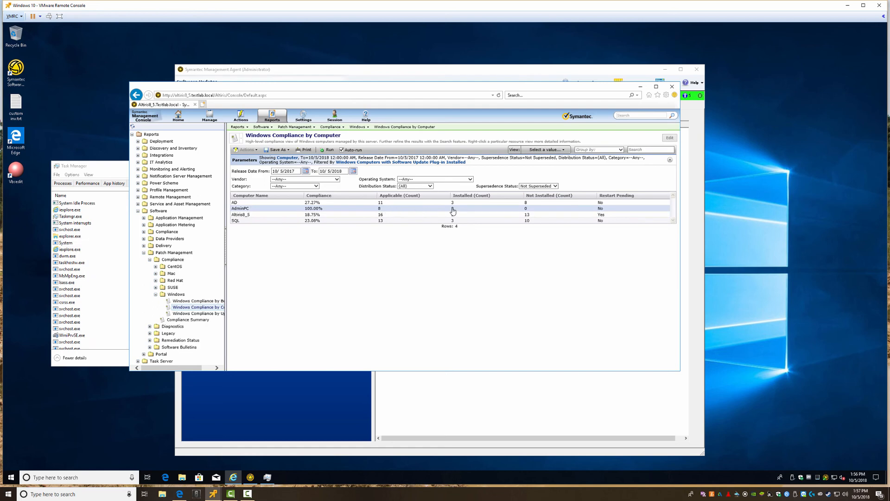
{"action": "right_click", "coordinate": [533, 210]}
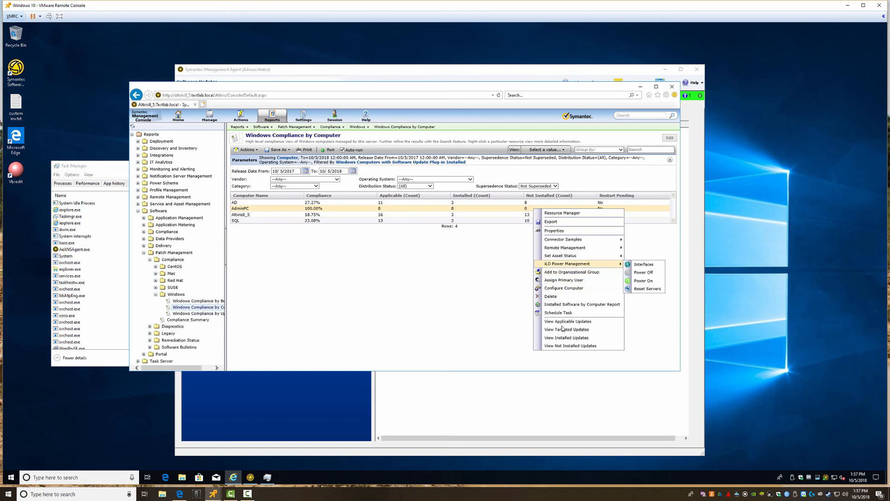
{"action": "left_click", "coordinate": [567, 338]}
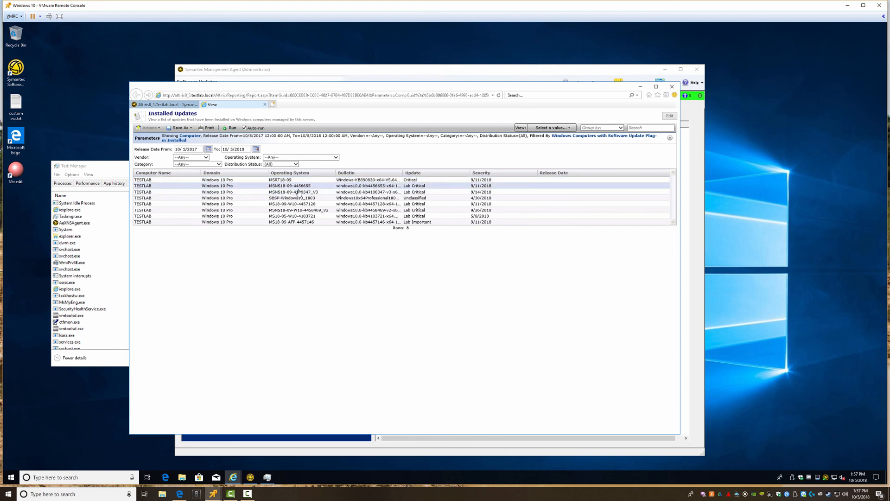
Step: Review the installed updates from MSRT18-09 through MS18-05-W10-4103721, and close only the Installed Updates tab
{"action": "left_click", "coordinate": [272, 181]}
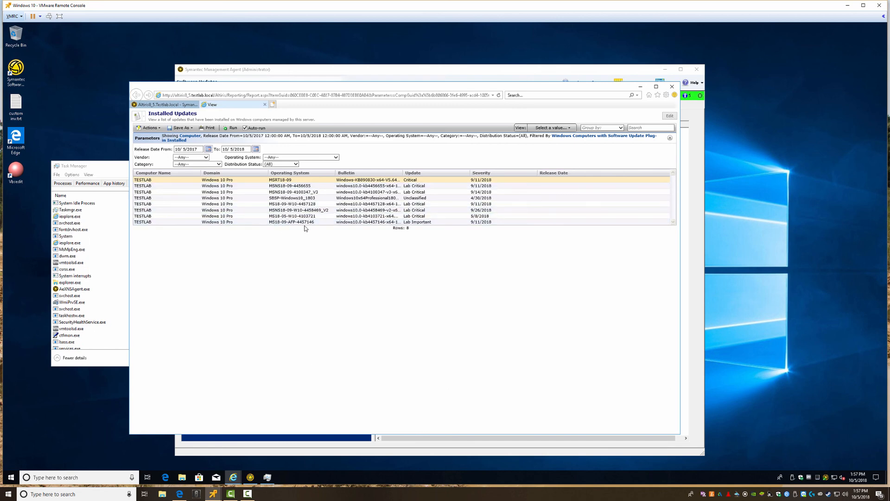
{"action": "left_click", "coordinate": [273, 216]}
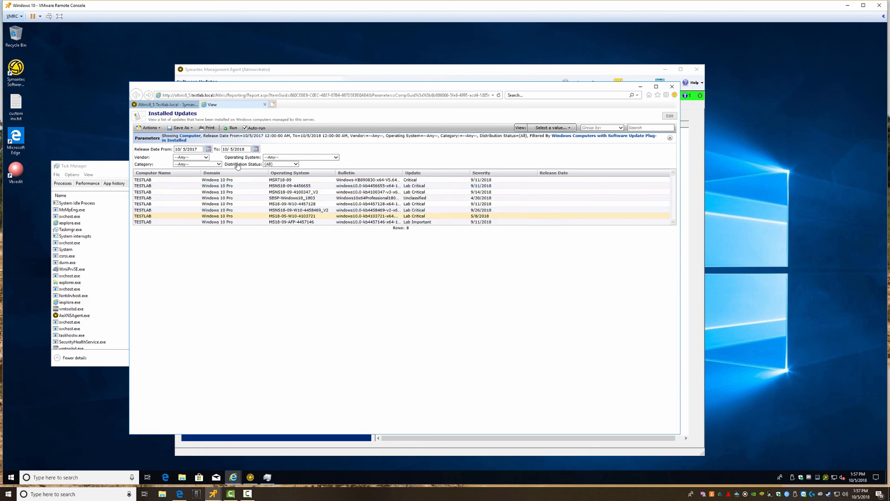
{"action": "left_click", "coordinate": [671, 86]}
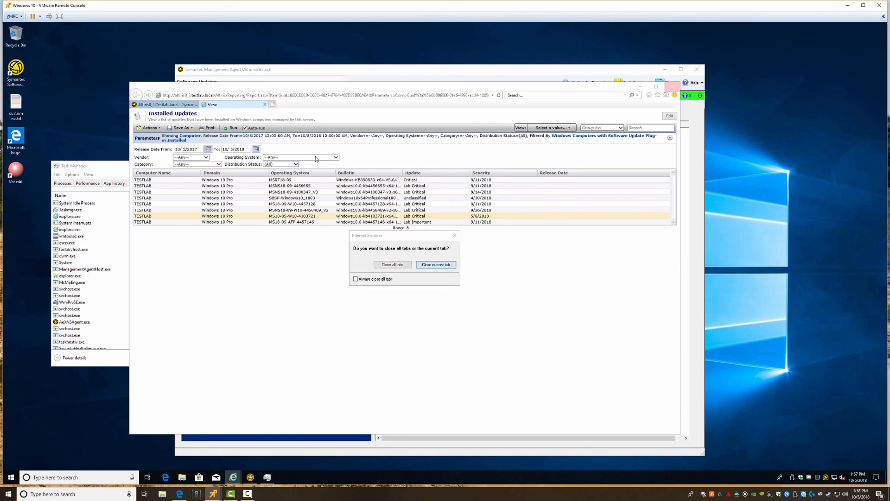
{"action": "left_click", "coordinate": [436, 264]}
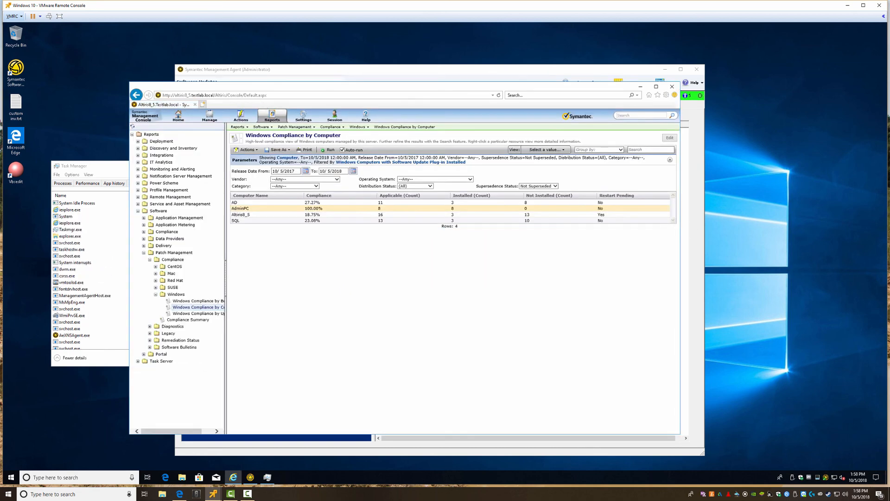